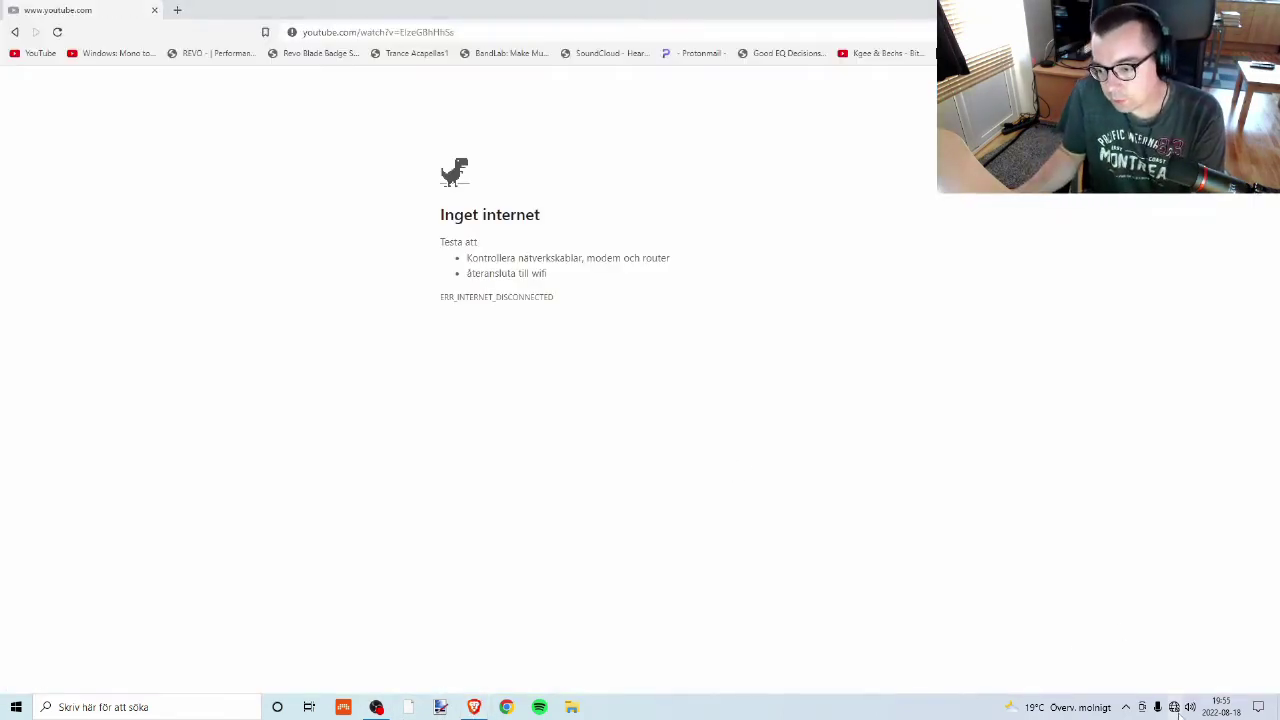
Enable the deactivated Ethernet 2 network adapter in the network connections and close the network settings windows.
click(1174, 707)
click(1168, 668)
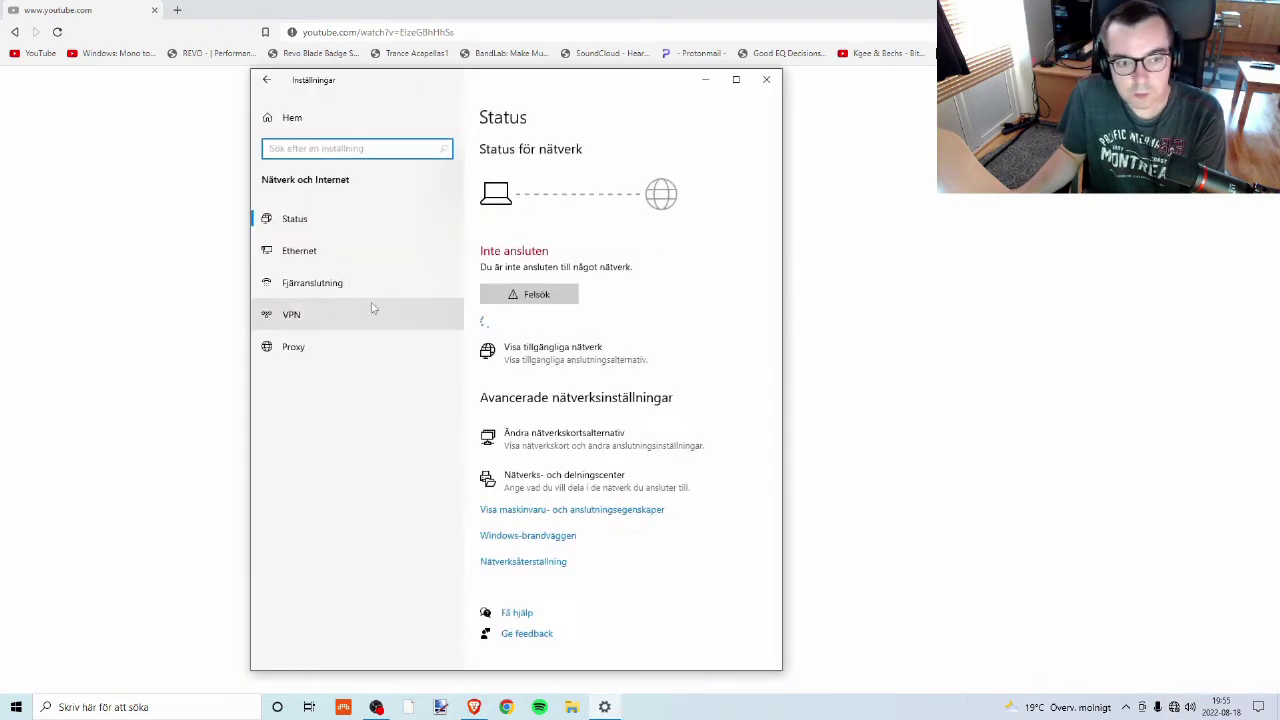
click(690, 438)
click(762, 345)
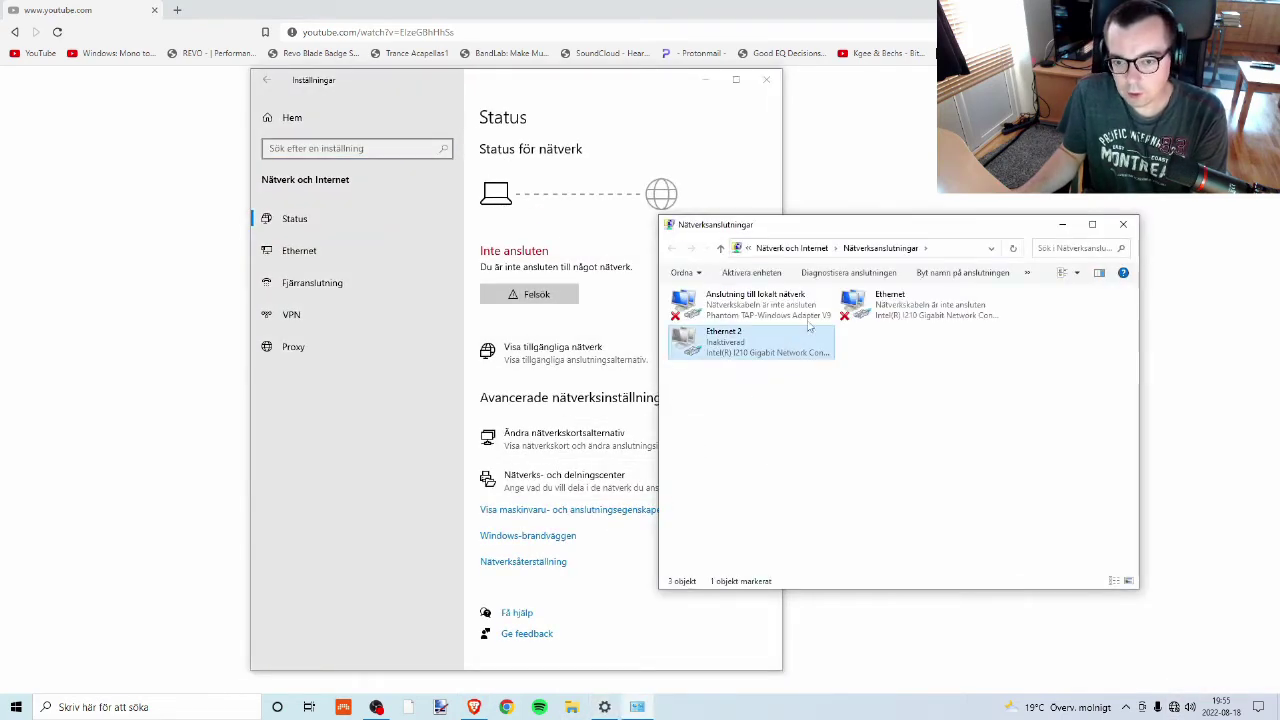
click(752, 272)
click(1122, 228)
click(766, 79)
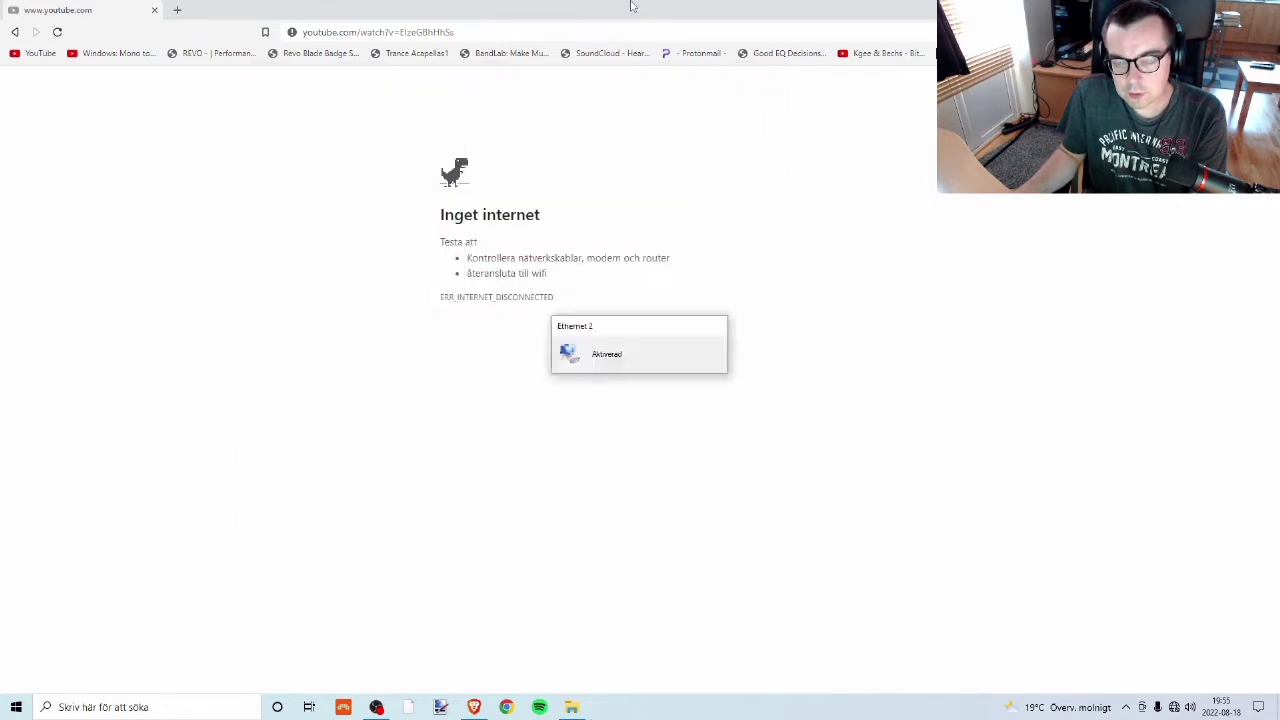
Open the bada document from the desktop, place it beside the restored browser window, and copy the letter "o" from it.
click(407, 32)
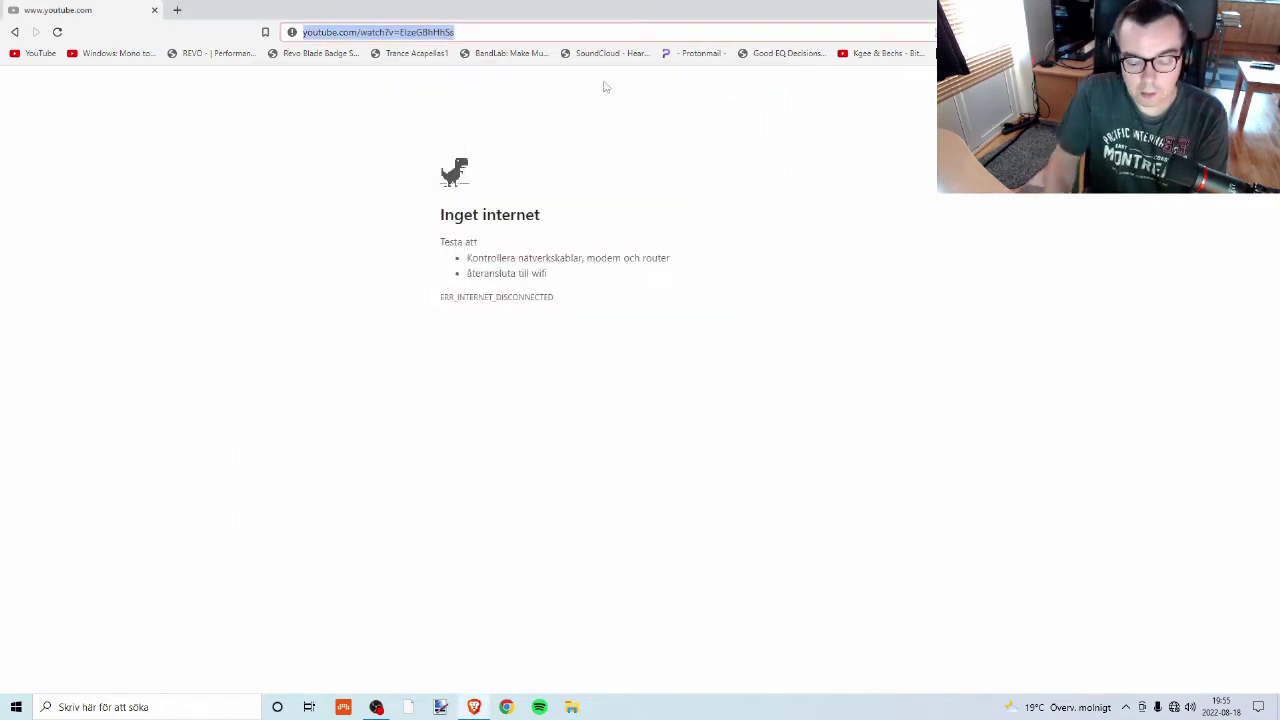
double_click(718, 8)
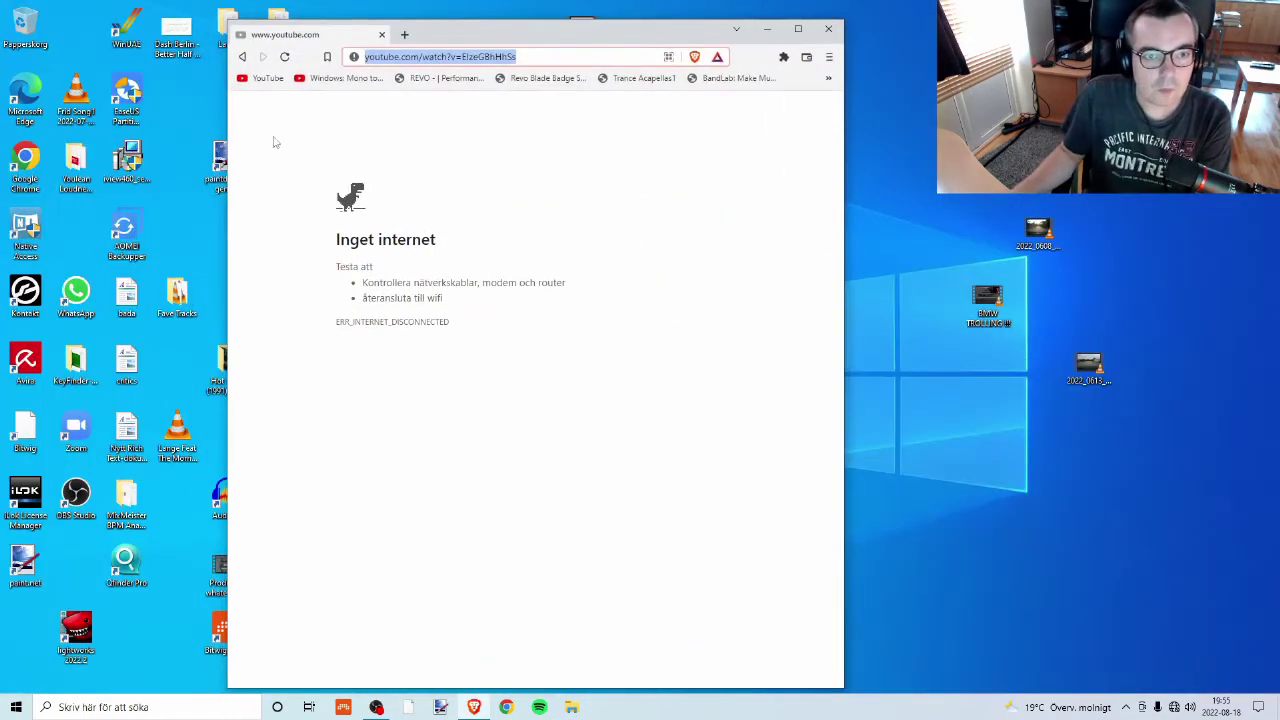
double_click(126, 295)
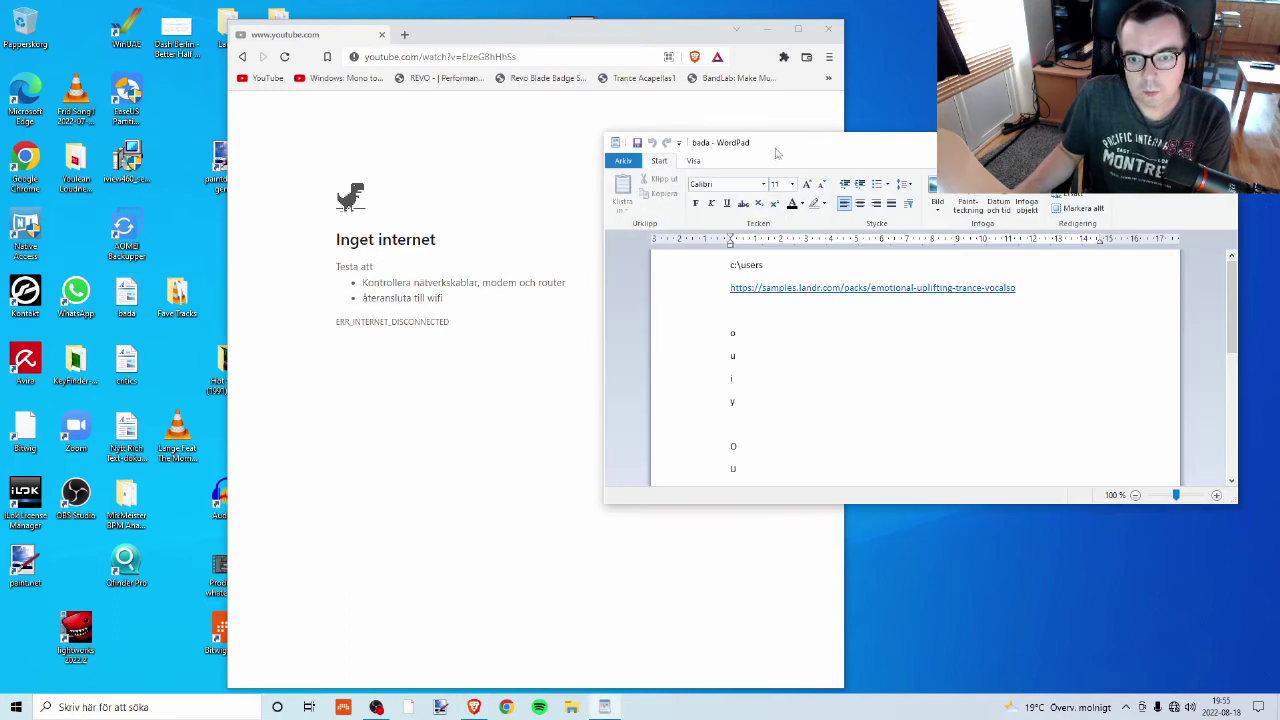
drag(776, 153, 924, 150)
double_click(882, 331)
key(ctrl+c)
drag(431, 37, 325, 33)
Clear the browser's address field and pause the bassline tutorial video on YouTube.
click(381, 50)
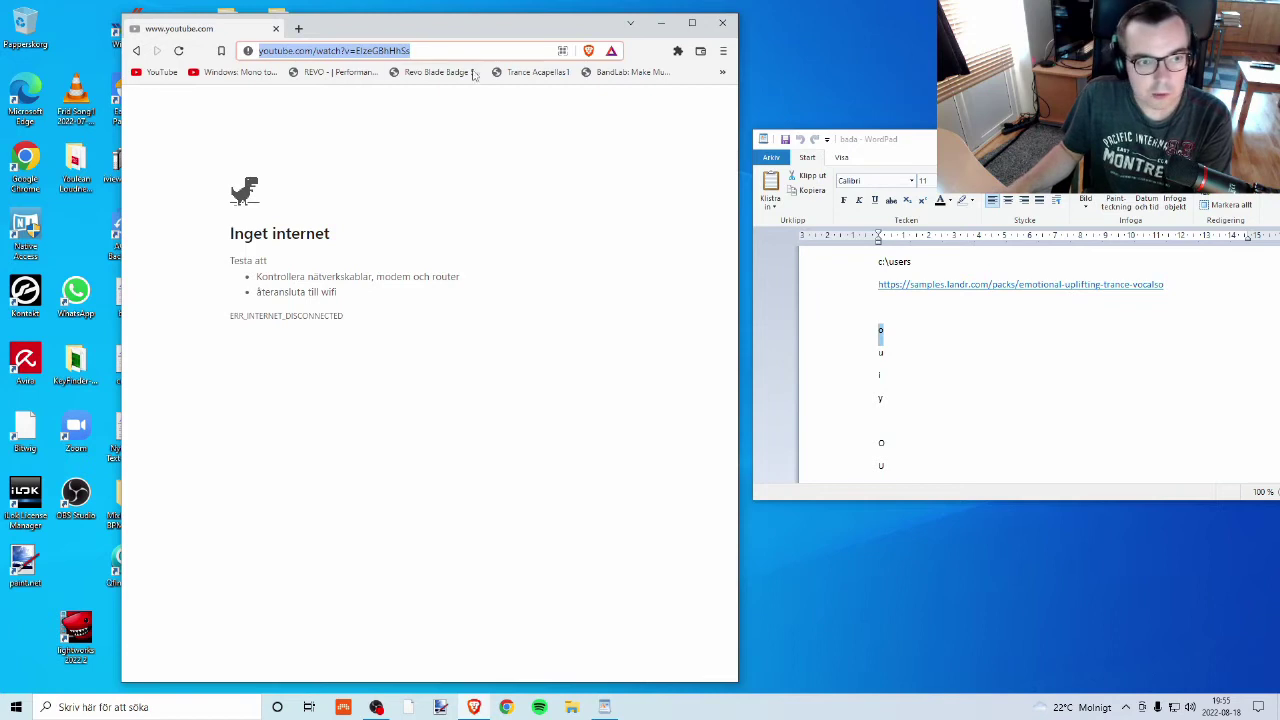
text(a)
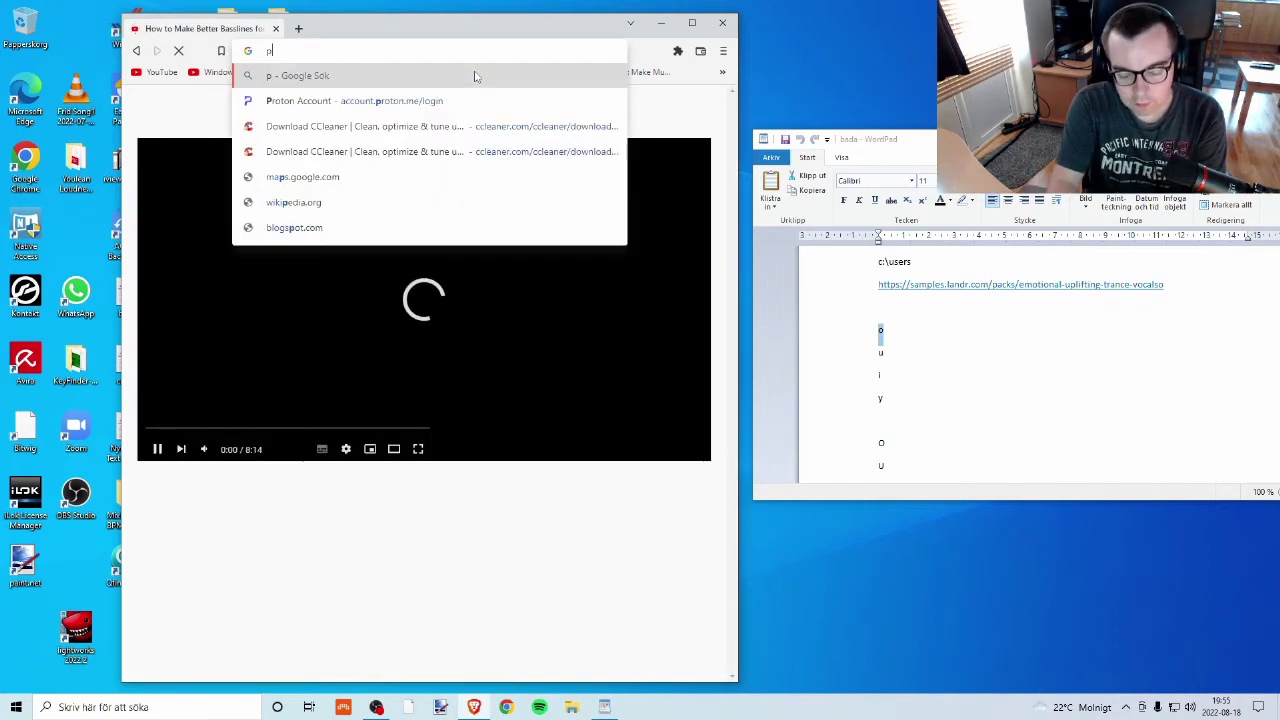
key(BackSpace)
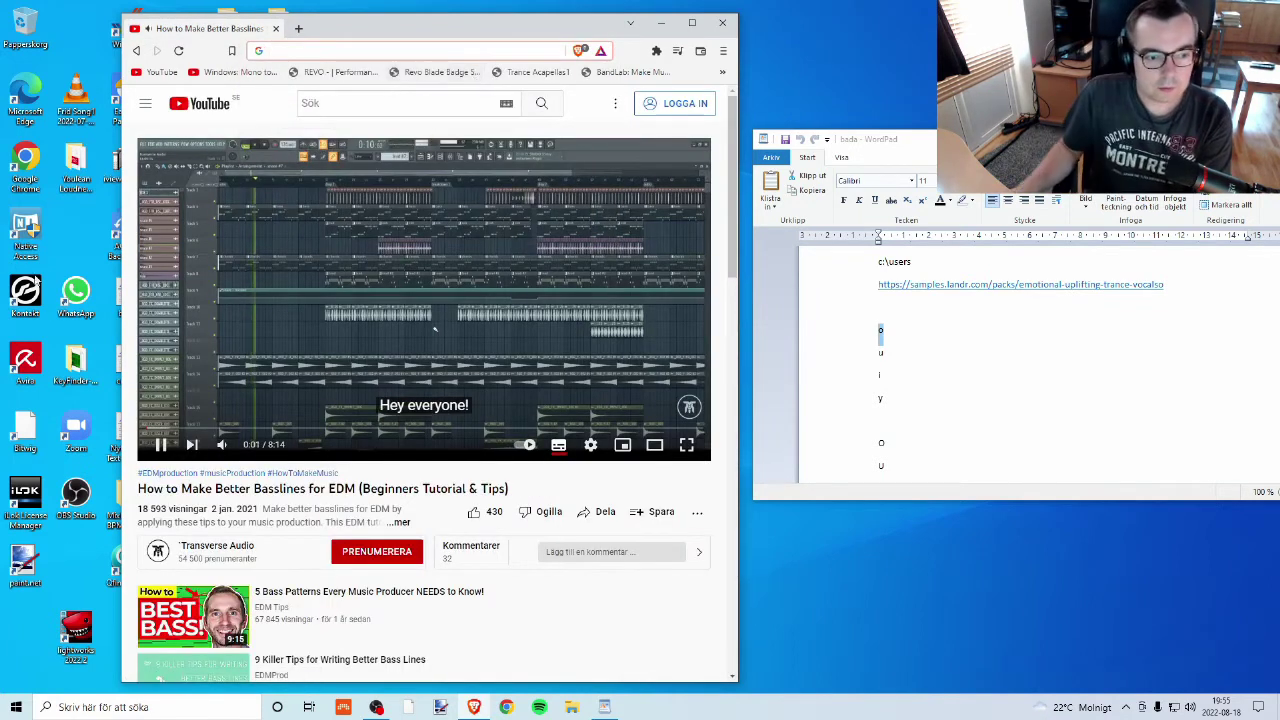
click(347, 184)
click(484, 97)
text(po)
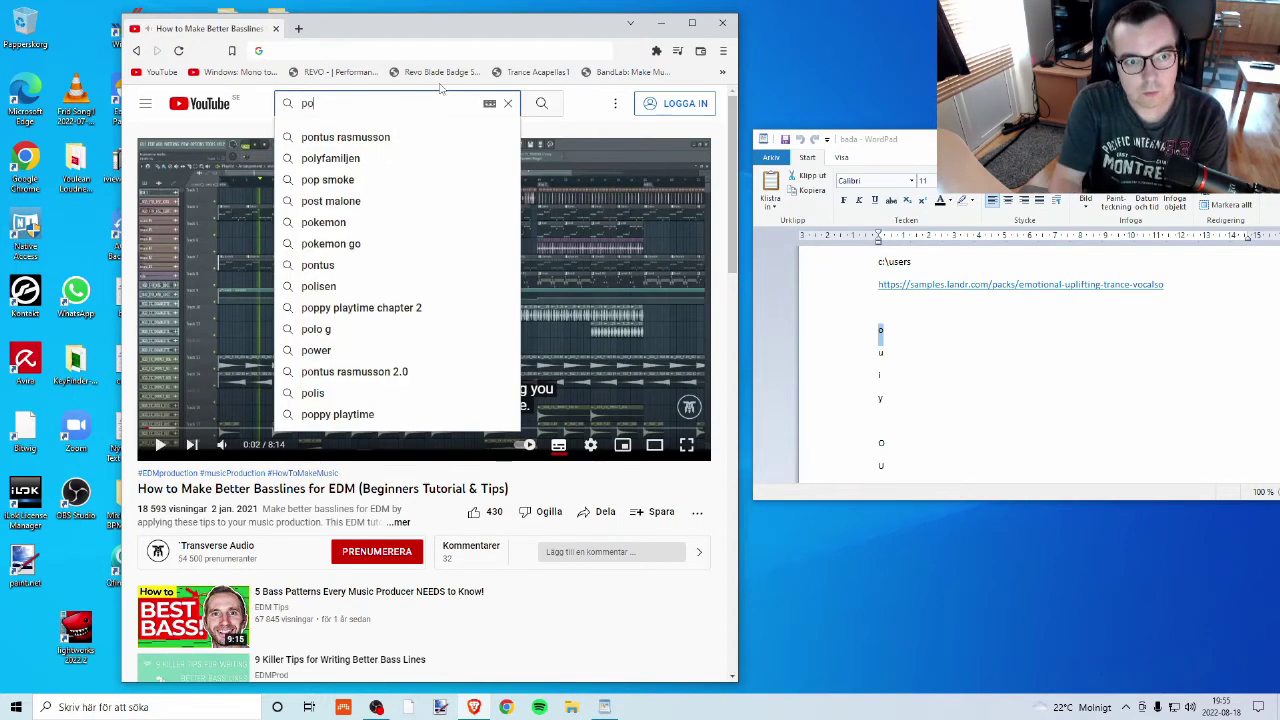
key(BackSpace)
key(alt+Tab)
key(Down)
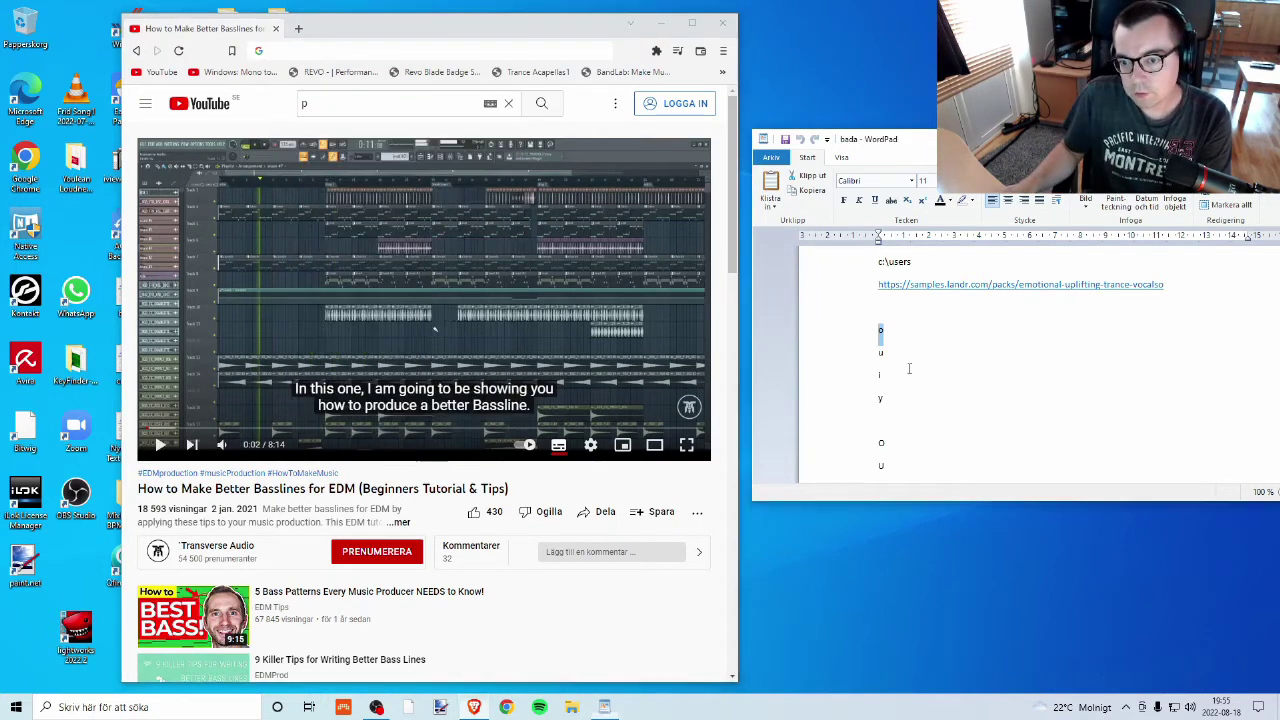
key(shift+Down)
key(shift+Down)
Start a web query in a new browser tab with "pian", copying the letter "i" from the bada document.
click(298, 29)
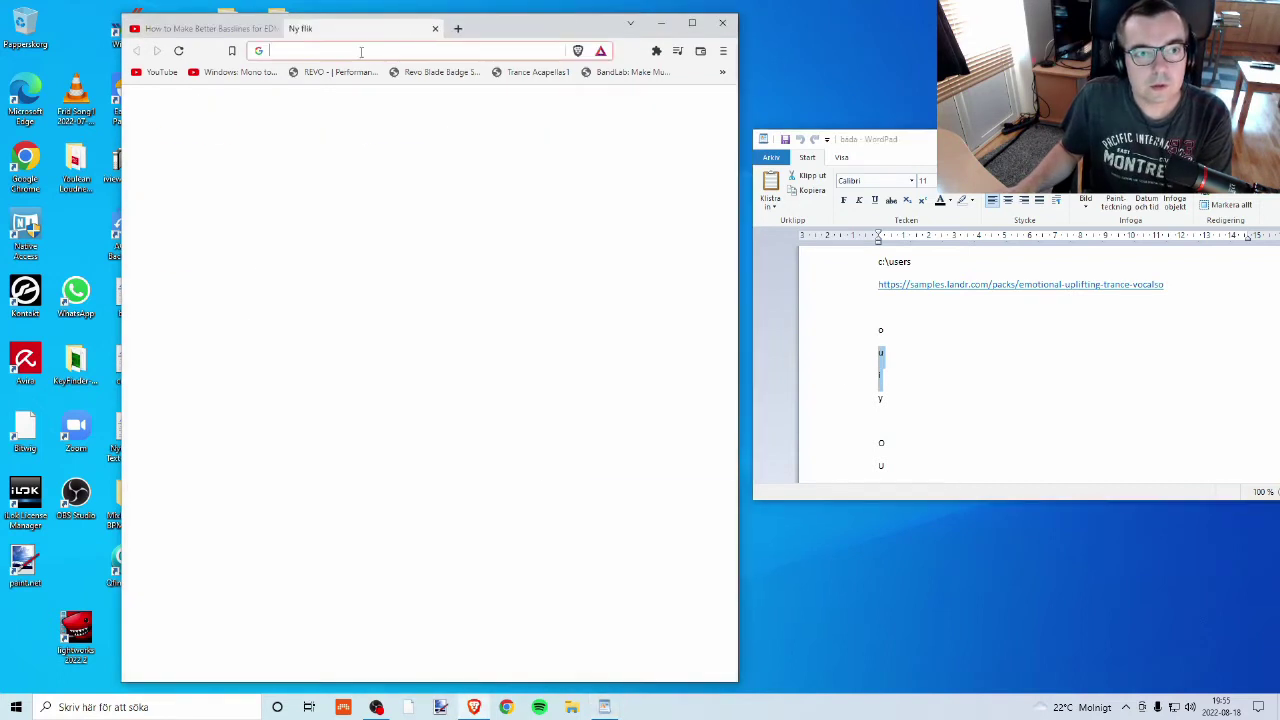
text(p)
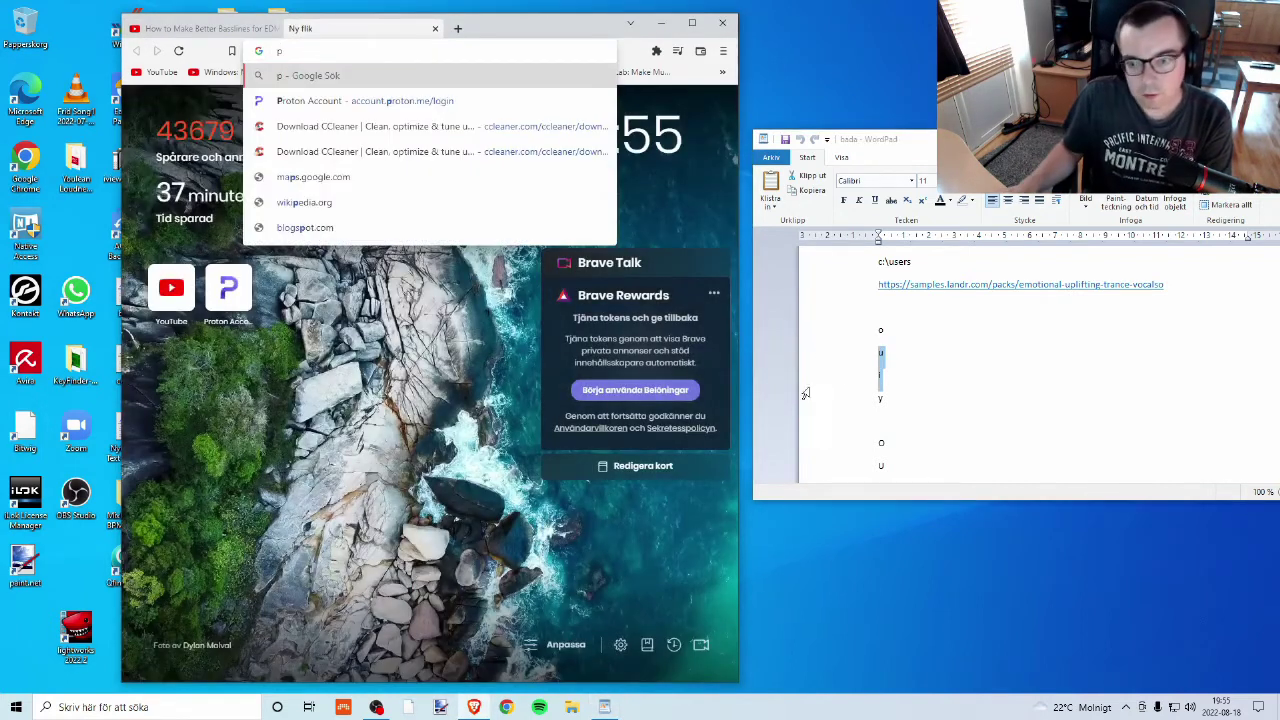
click(899, 371)
click(880, 378)
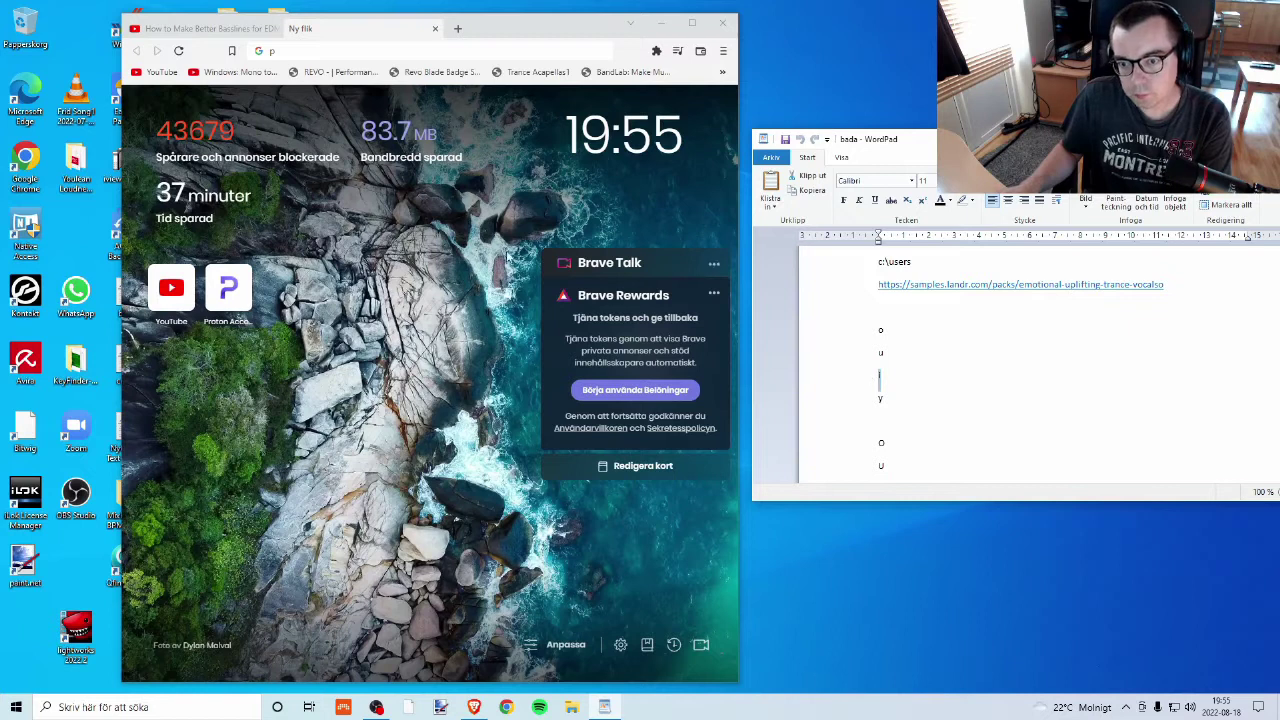
click(316, 50)
text(ian)
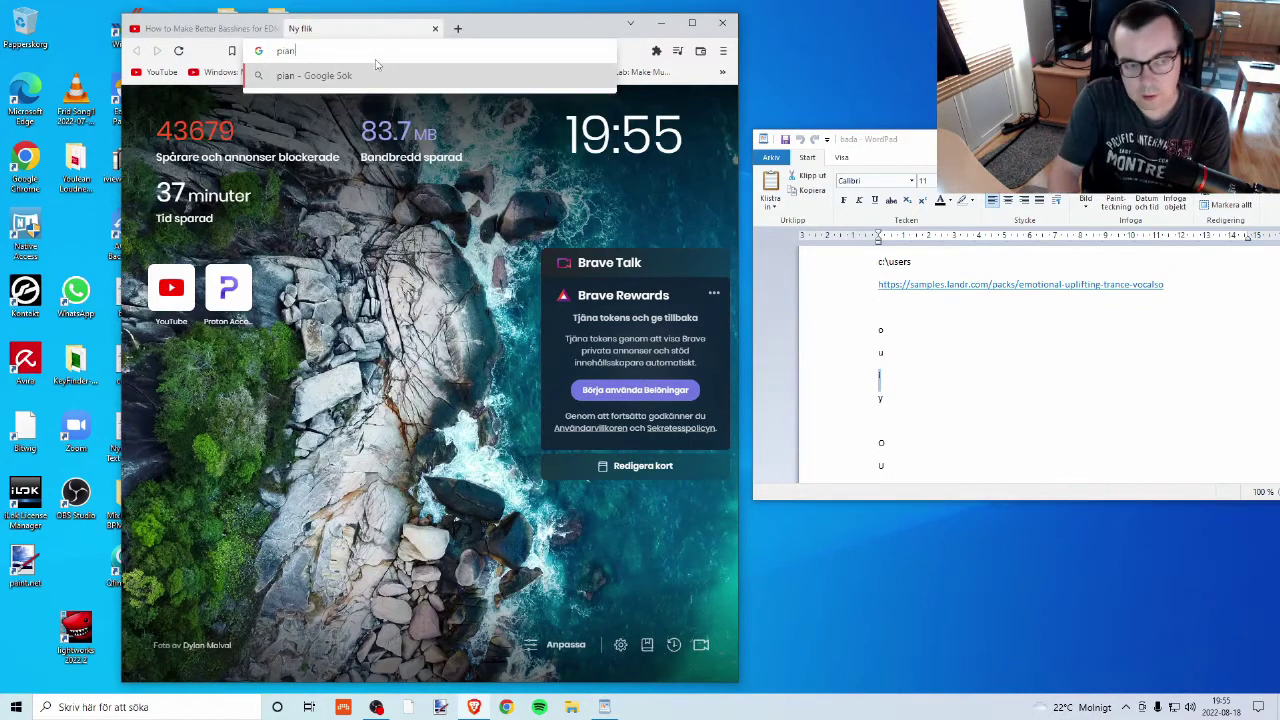
Complete the query as "piano 162" using the letter "o" copied from the bada document, and run the search.
key(alt+Tab)
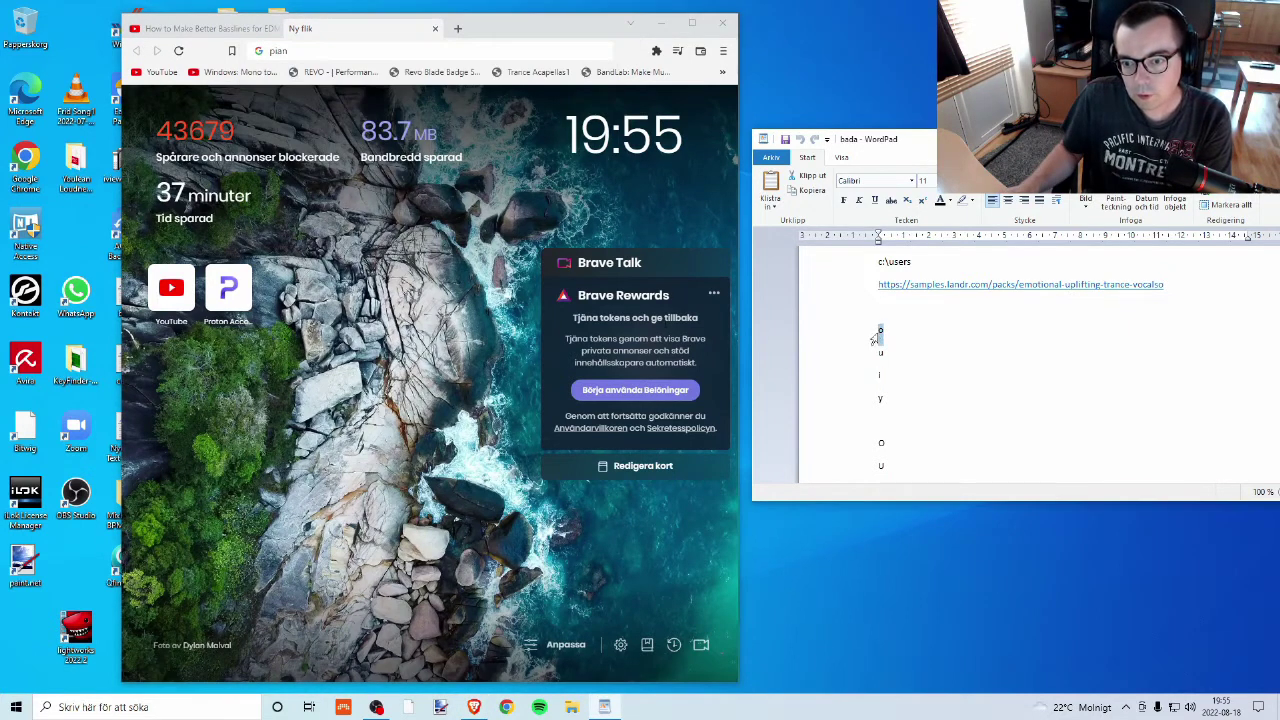
click(301, 52)
text(o 16)
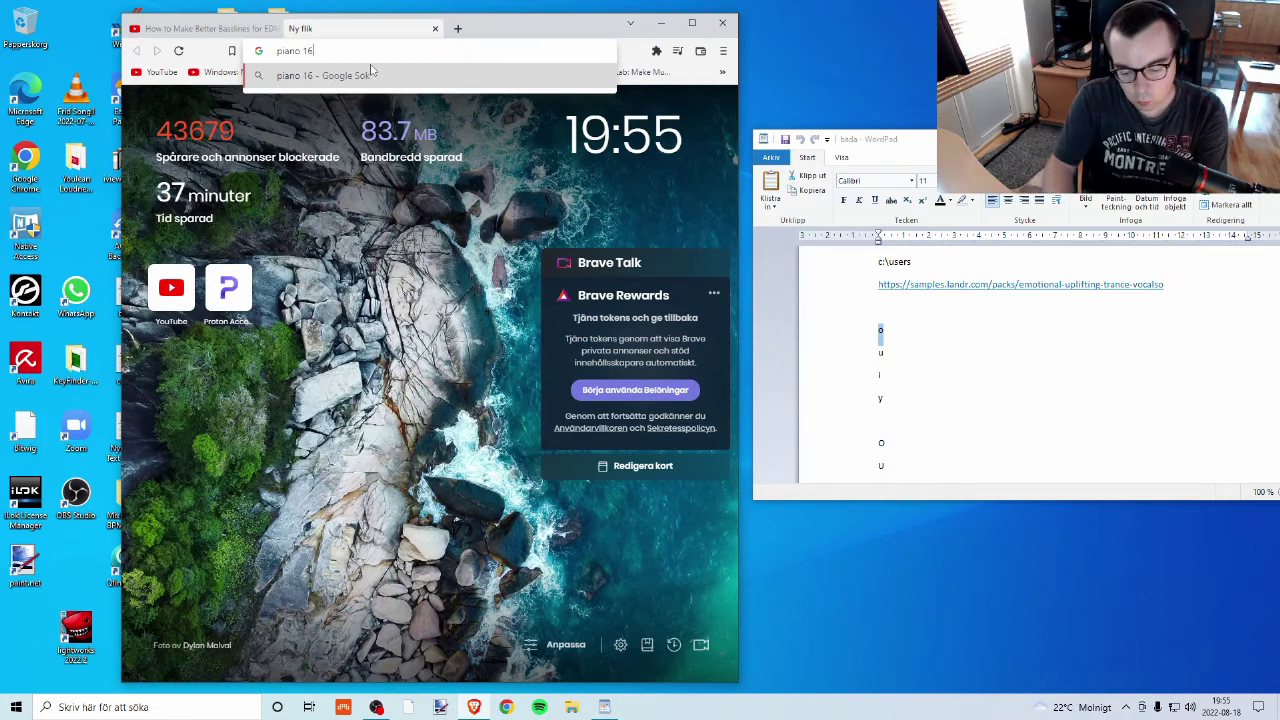
text(2)
key(Return)
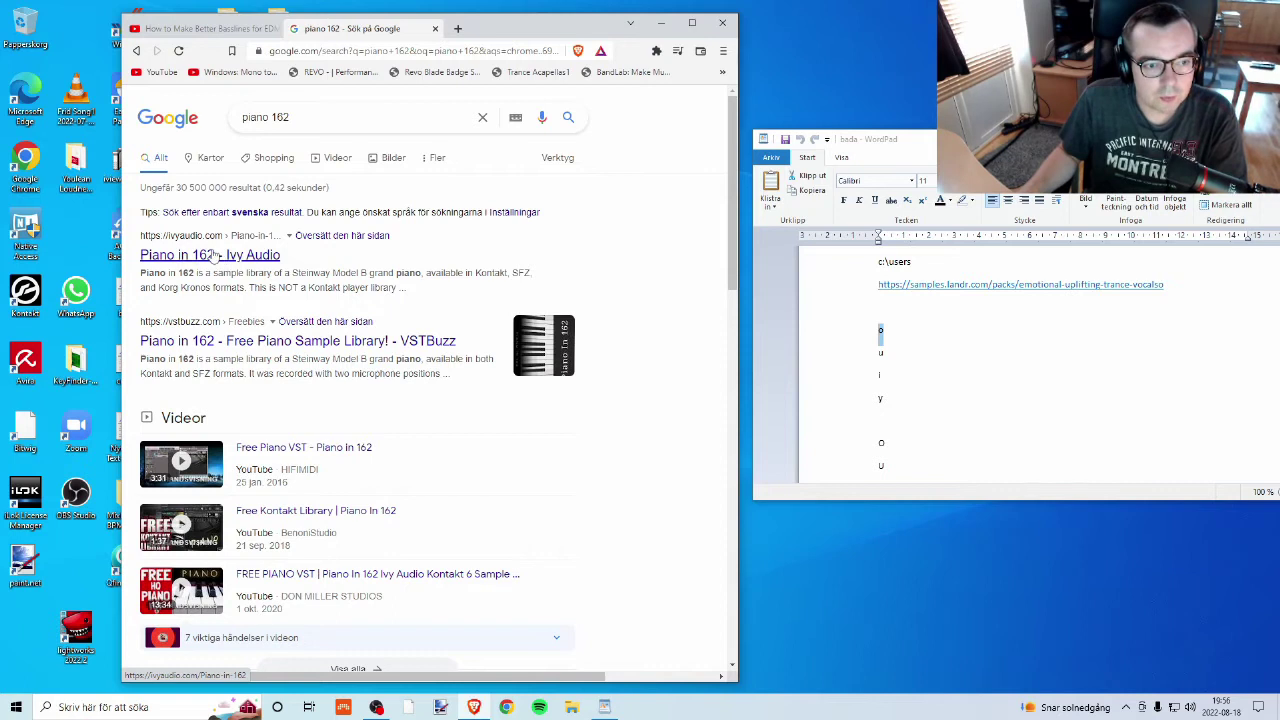
Open the Ivy Audio "Piano in 162" search result, maximize the browser window, and look through the library's description.
click(187, 257)
double_click(595, 33)
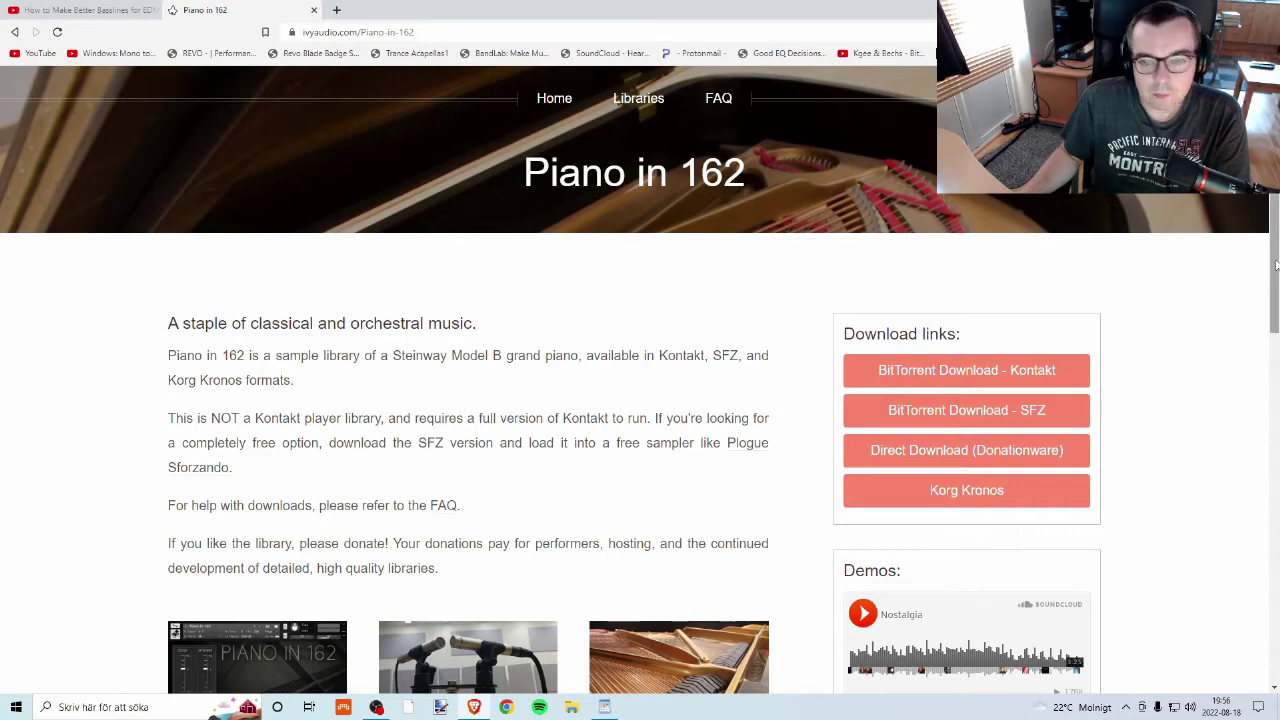
scroll(636, 318, down, 3)
scroll(640, 360, down, 3)
scroll(640, 360, up, 2)
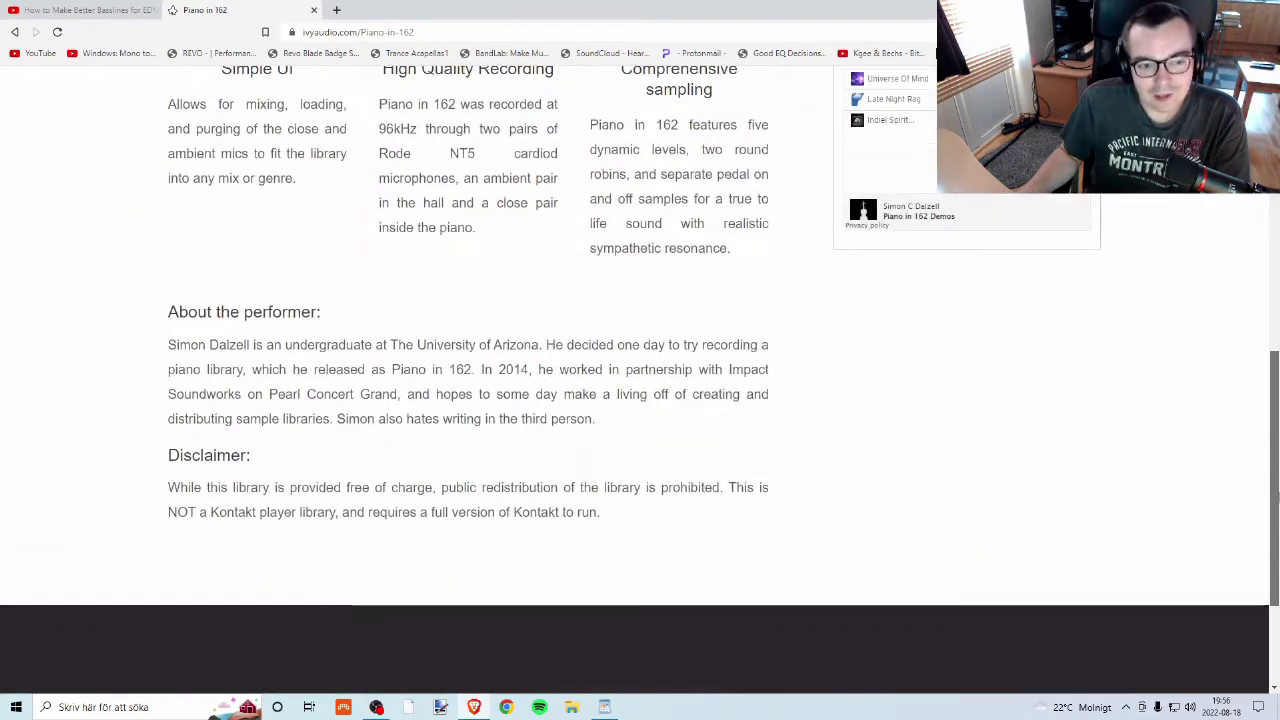
scroll(1190, 227, up, 5)
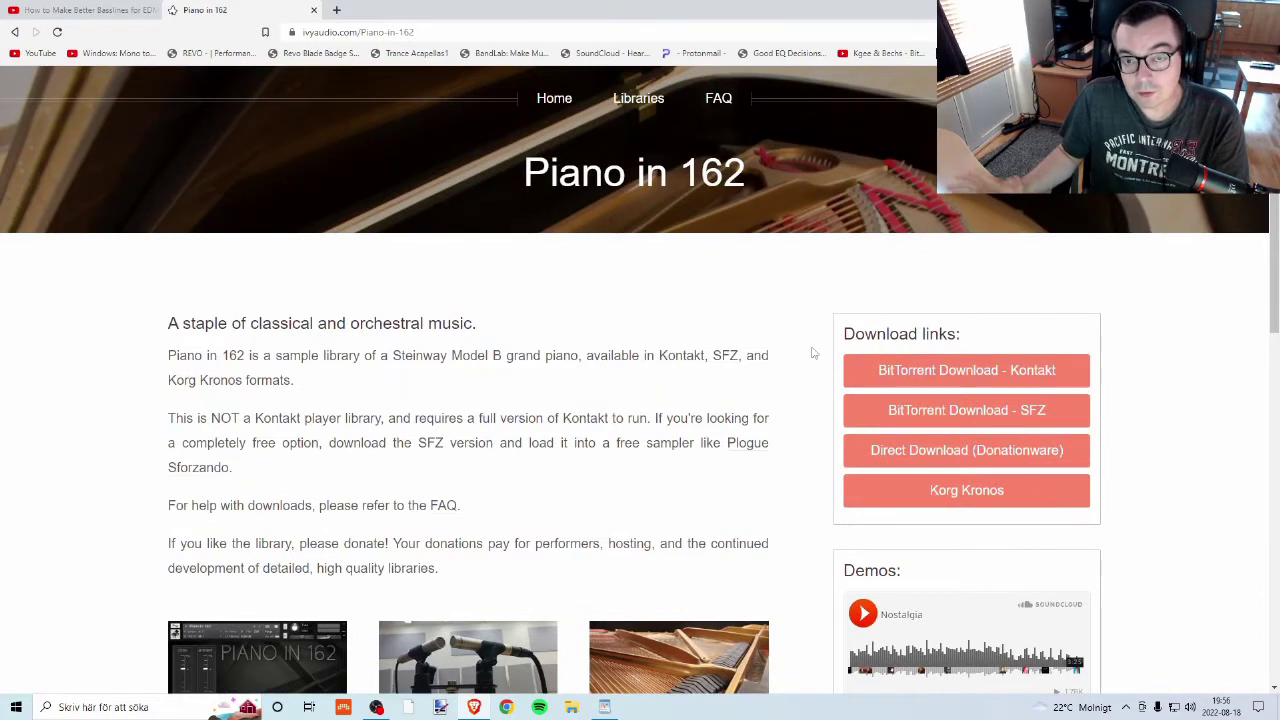
scroll(772, 400, down, 2)
scroll(745, 419, up, 2)
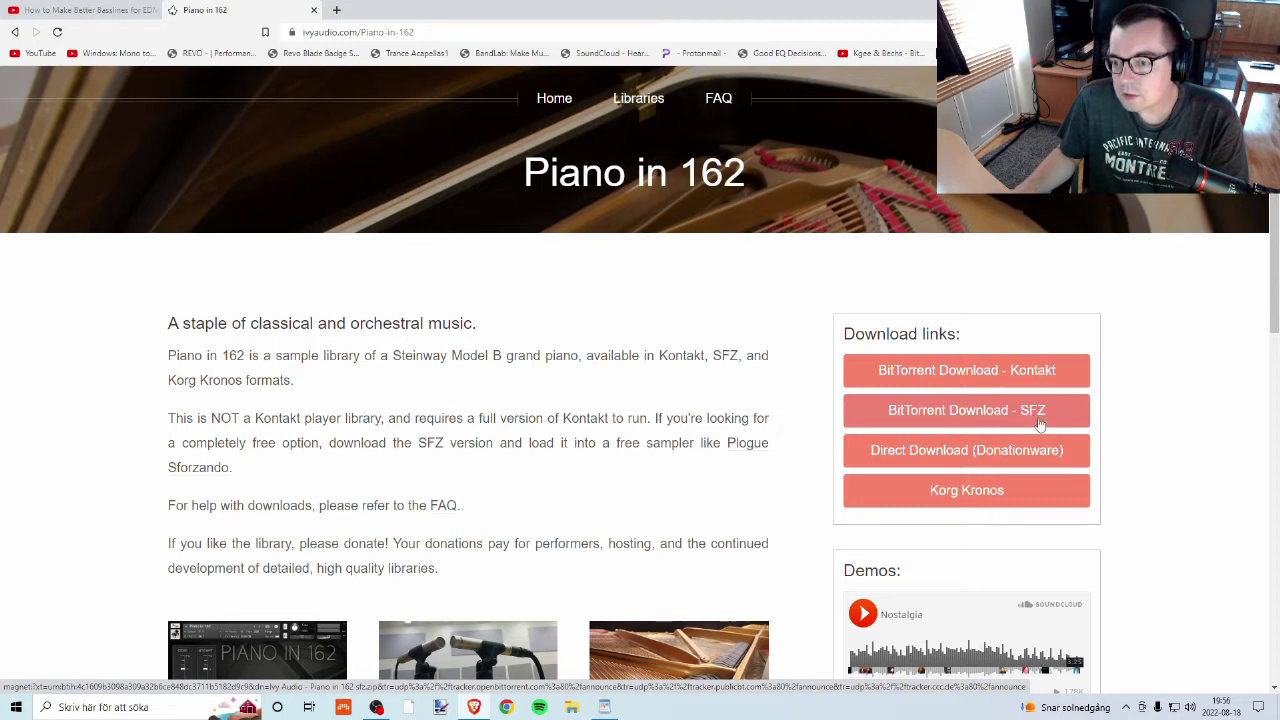
Try the BitTorrent download of the Kontakt version and go back to the Piano in 162 page.
click(955, 377)
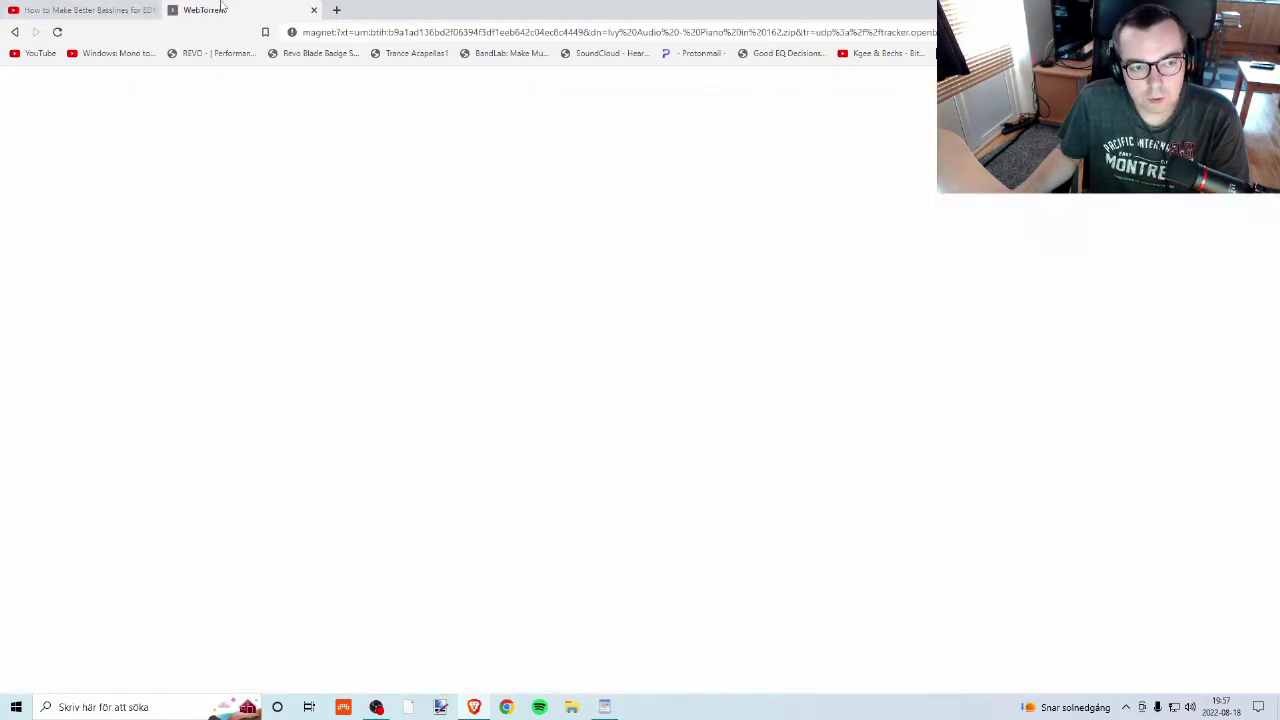
click(88, 9)
click(242, 8)
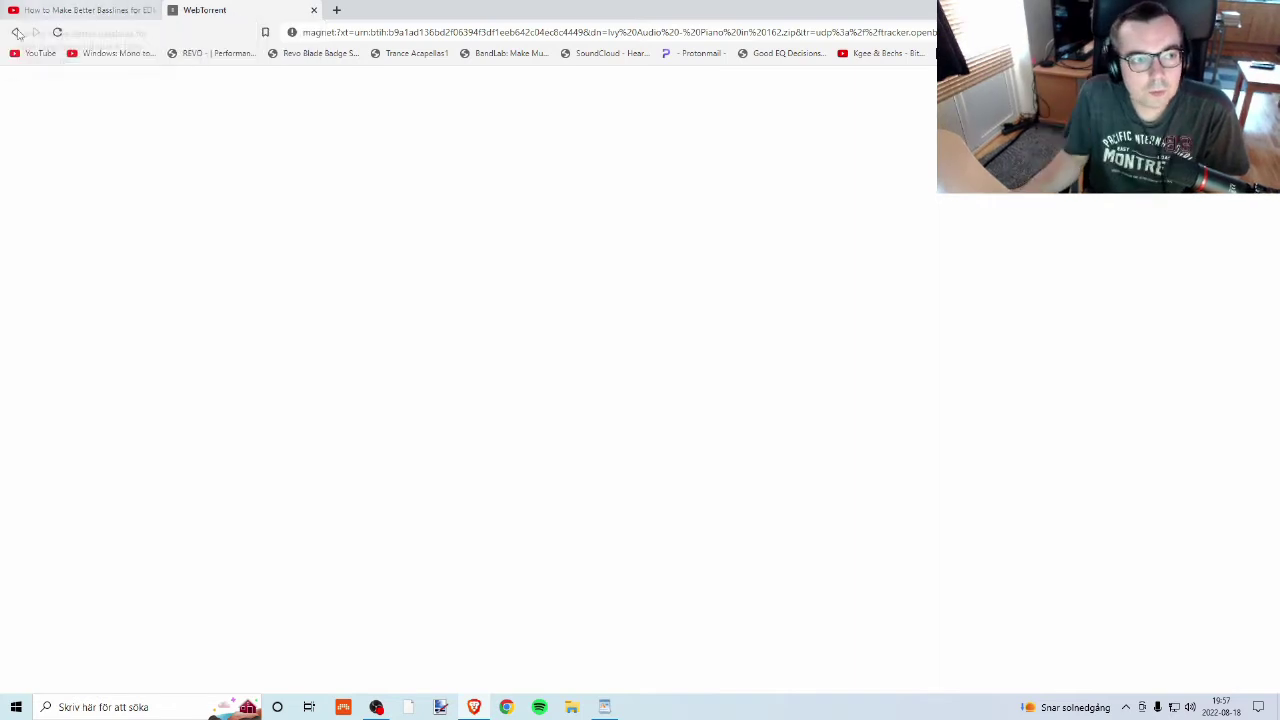
click(13, 33)
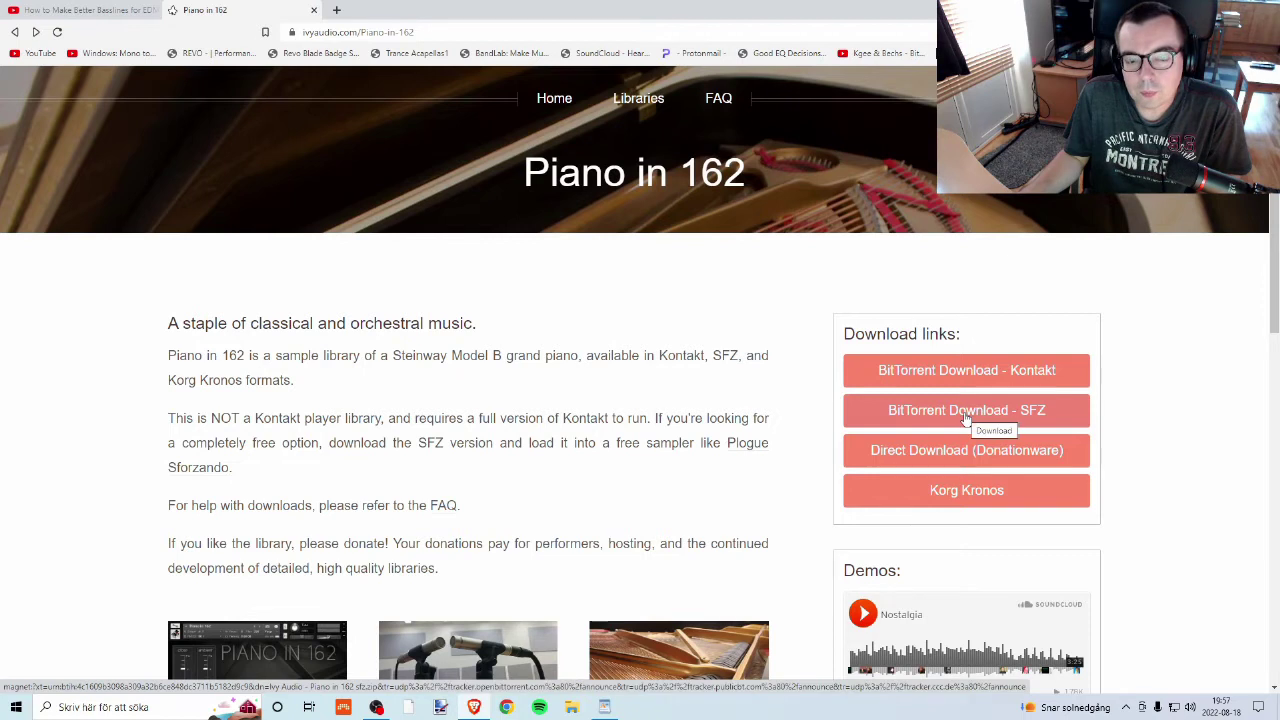
scroll(355, 515, down, 2)
scroll(355, 515, up, 2)
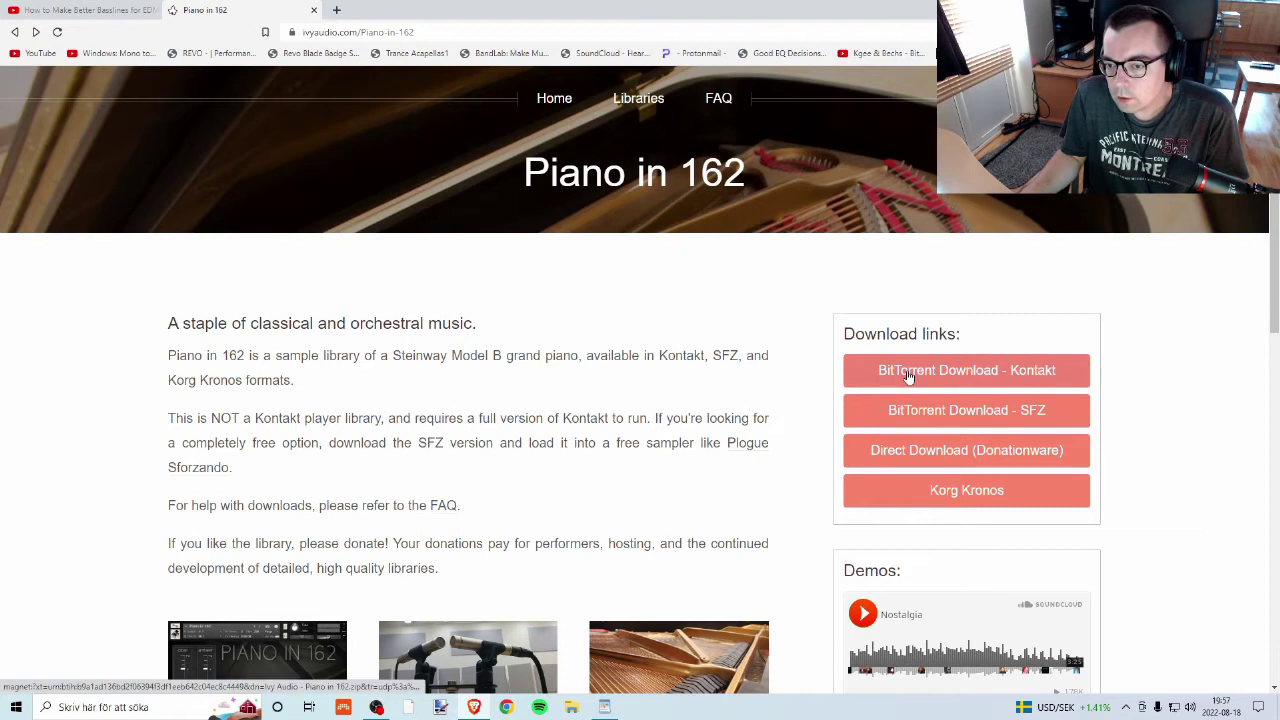
Retry the BitTorrent links, including the Kontakt version, and return to the Piano in 162 download links.
click(1035, 418)
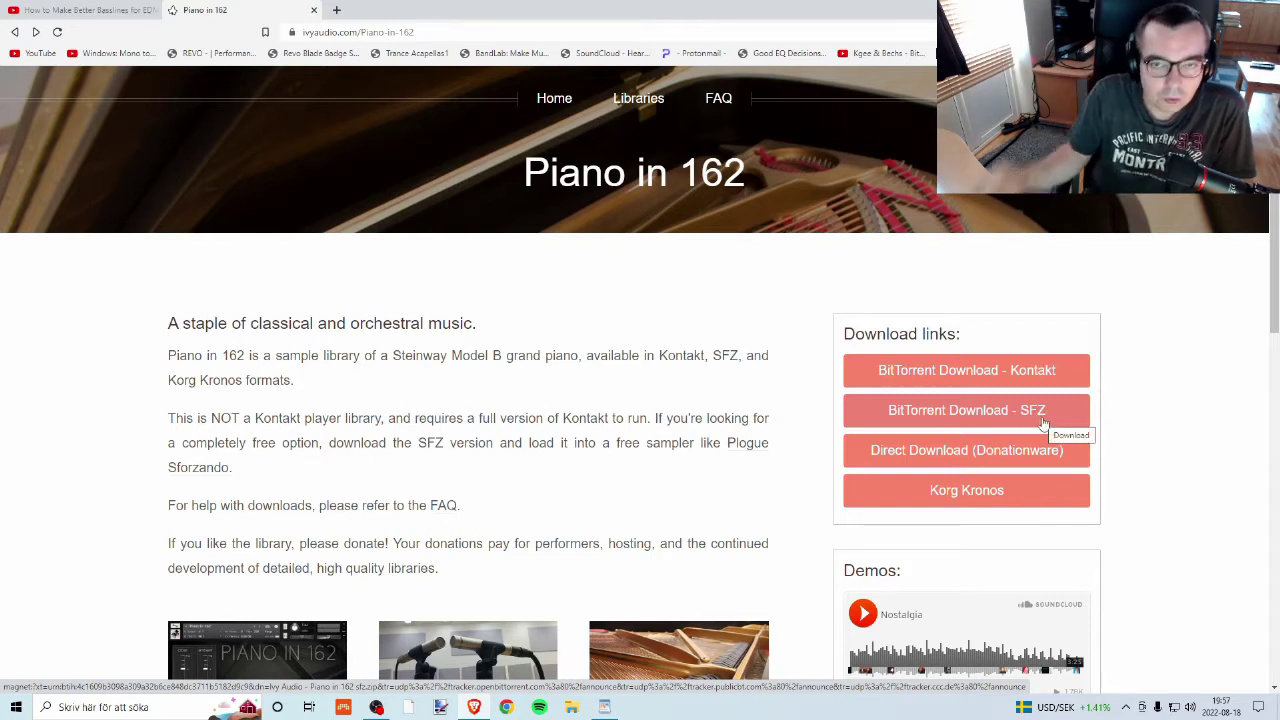
right_click(955, 378)
click(931, 409)
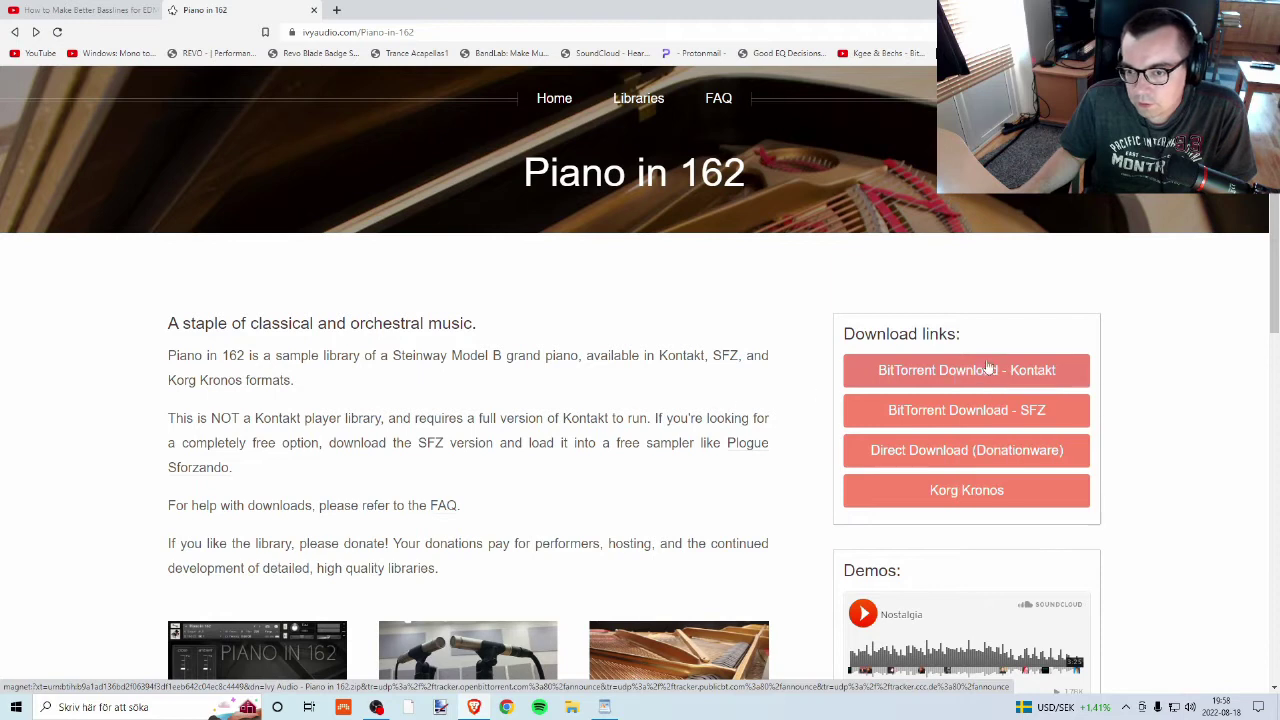
click(940, 373)
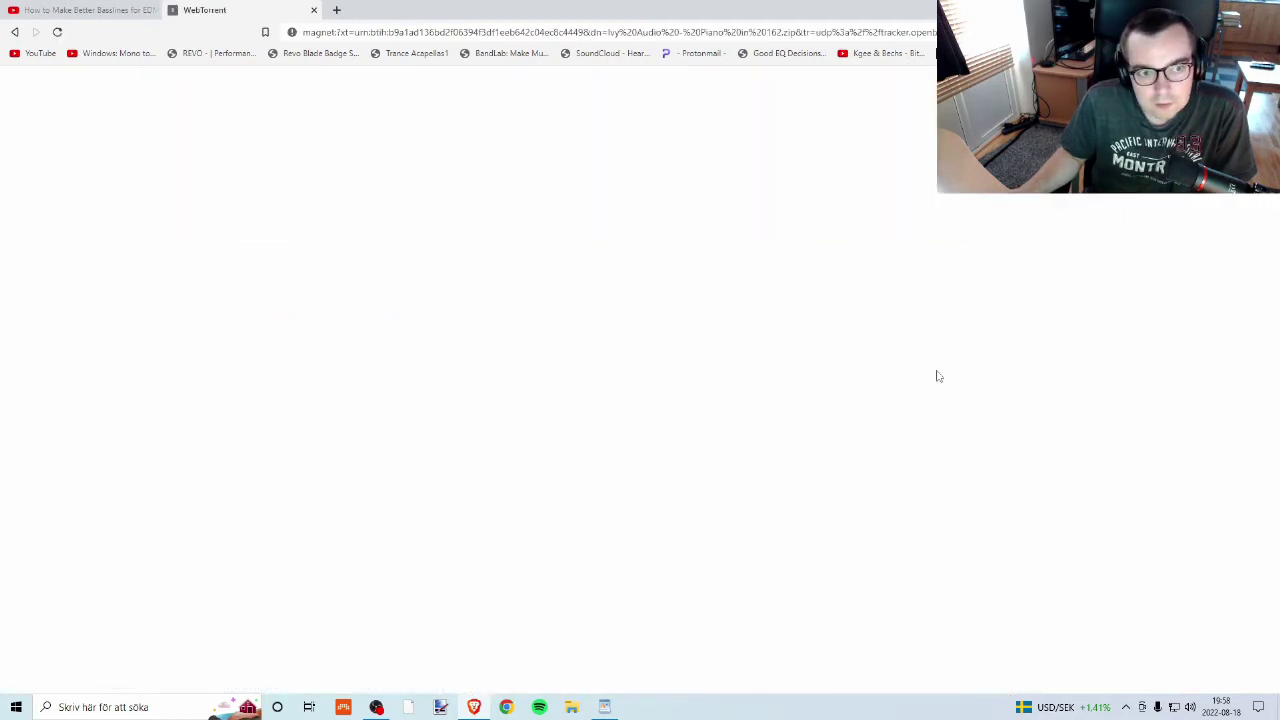
click(14, 32)
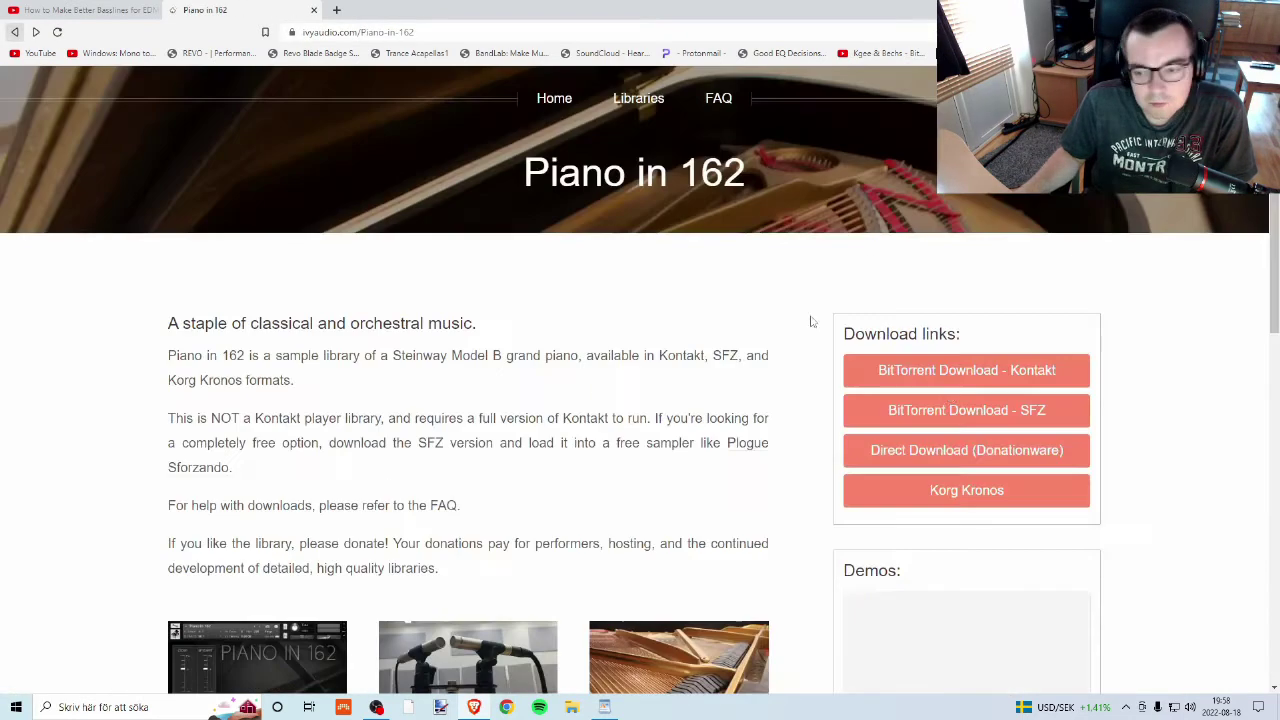
Open the BitTorrent download of the SFZ version and start the torrent for Ivy Audio - Piano in 162 sfz.zip.
click(965, 414)
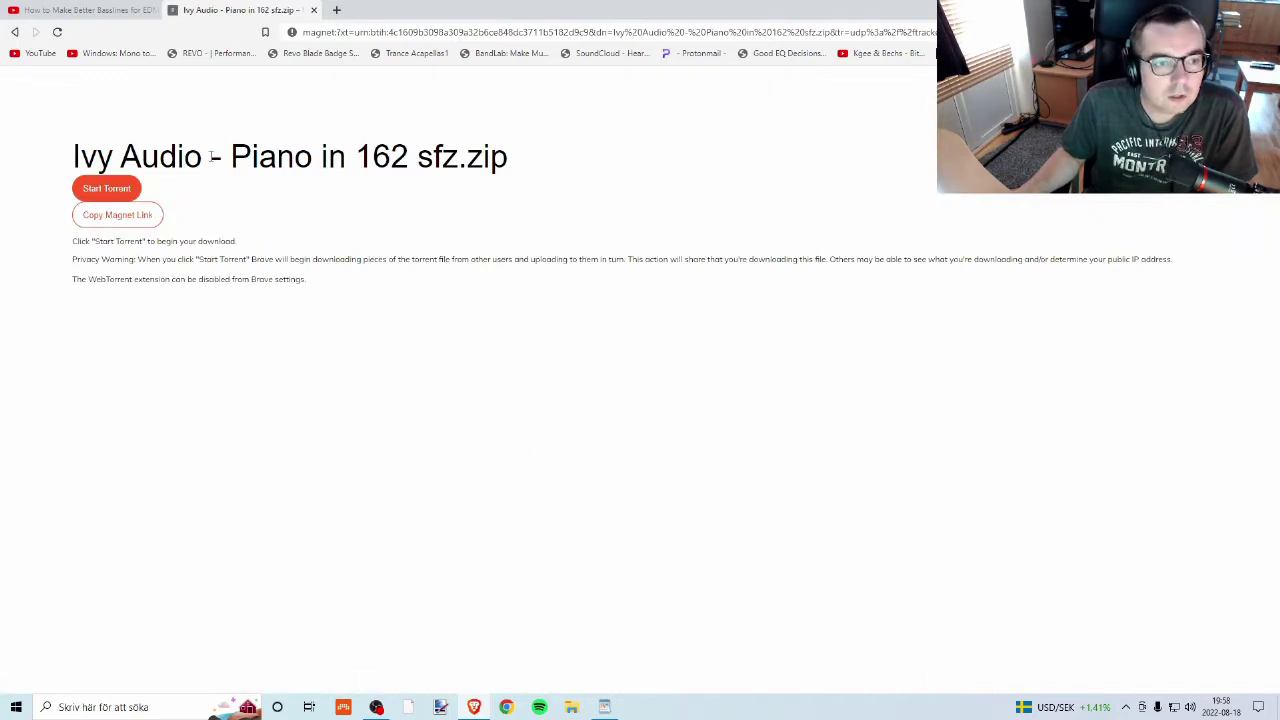
click(97, 192)
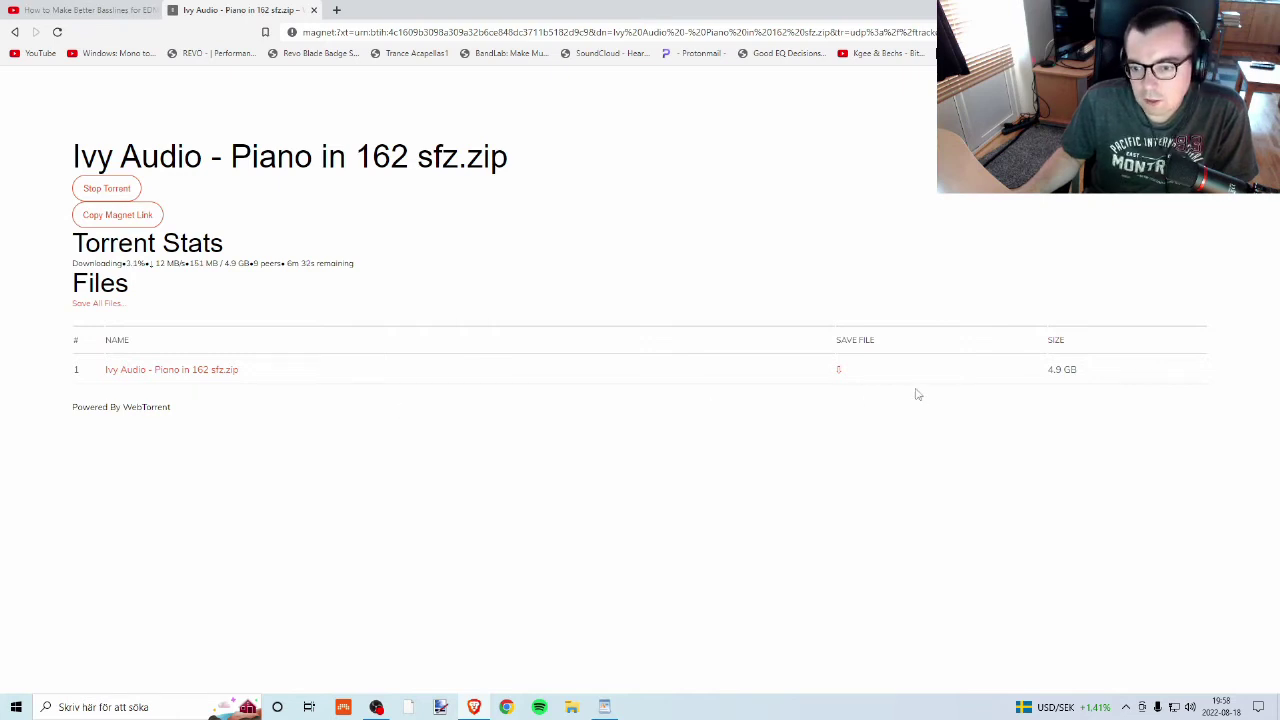
Open the About Brave page to check the browser's version and update status.
key(alt+f)
key(Escape)
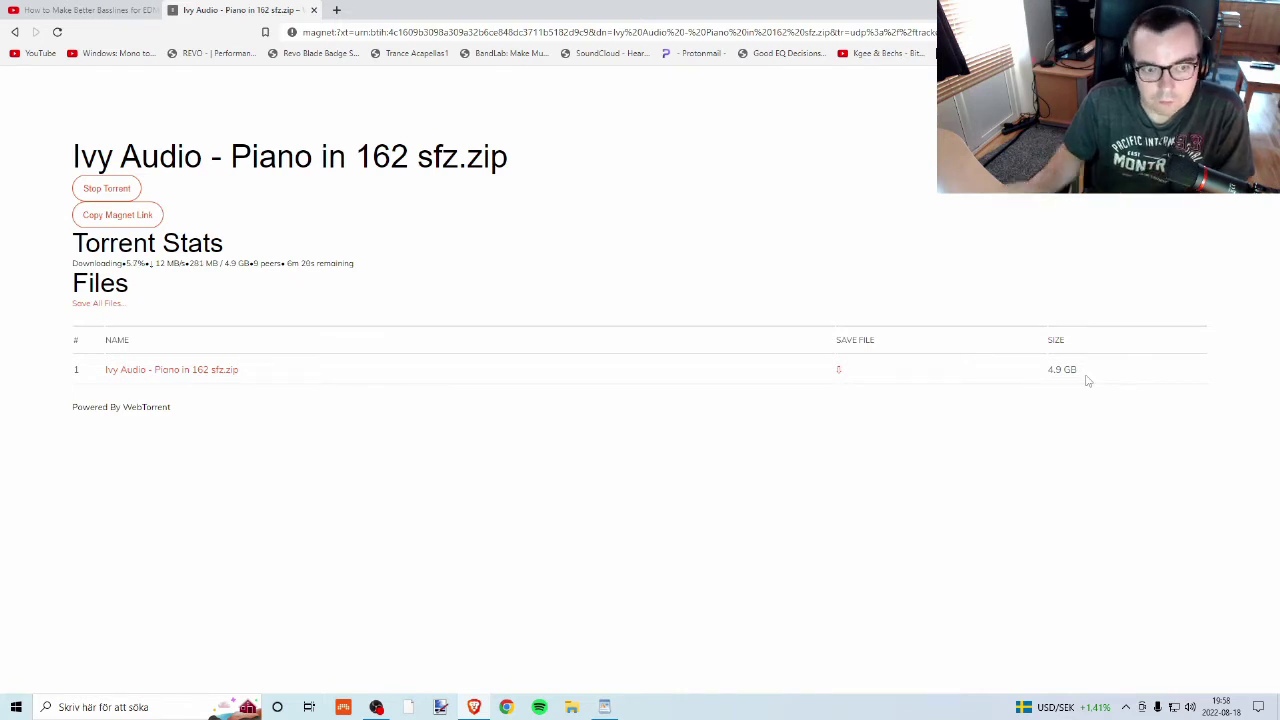
click(1265, 32)
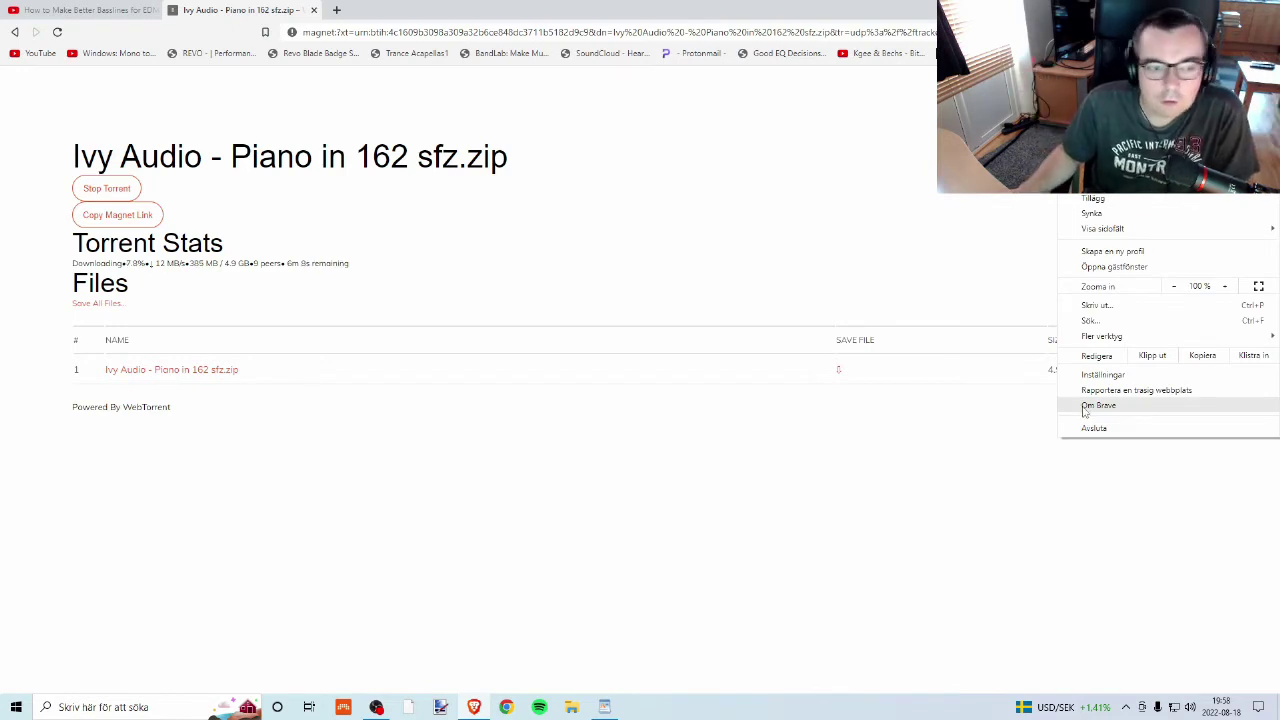
click(1097, 405)
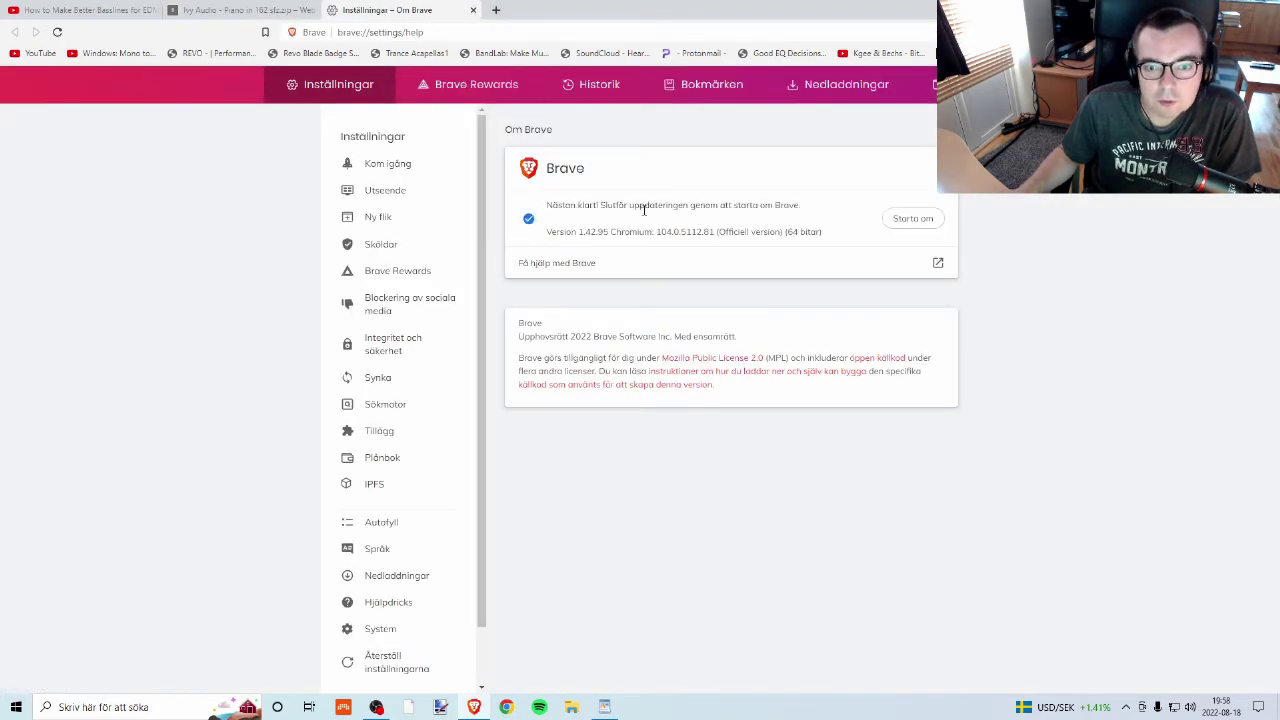
Close the About Brave page and the YouTube video page, keeping the Piano in 162 torrent open.
click(473, 10)
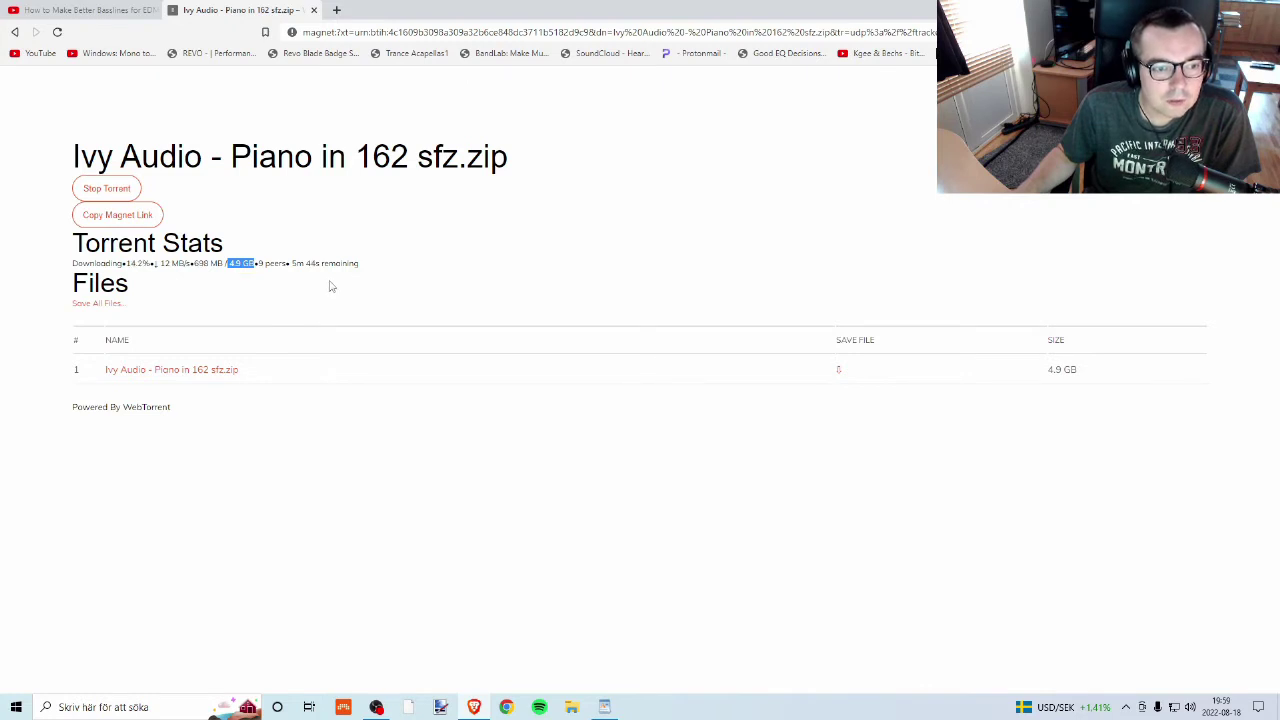
click(128, 13)
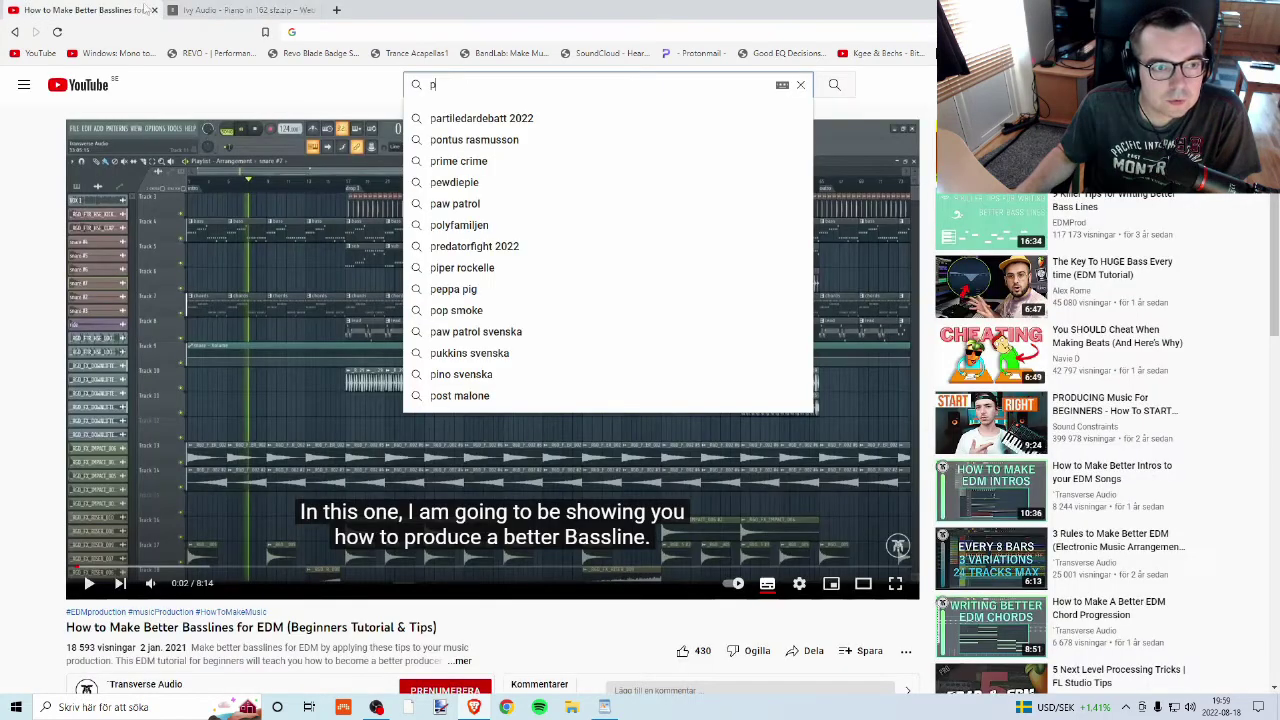
click(154, 10)
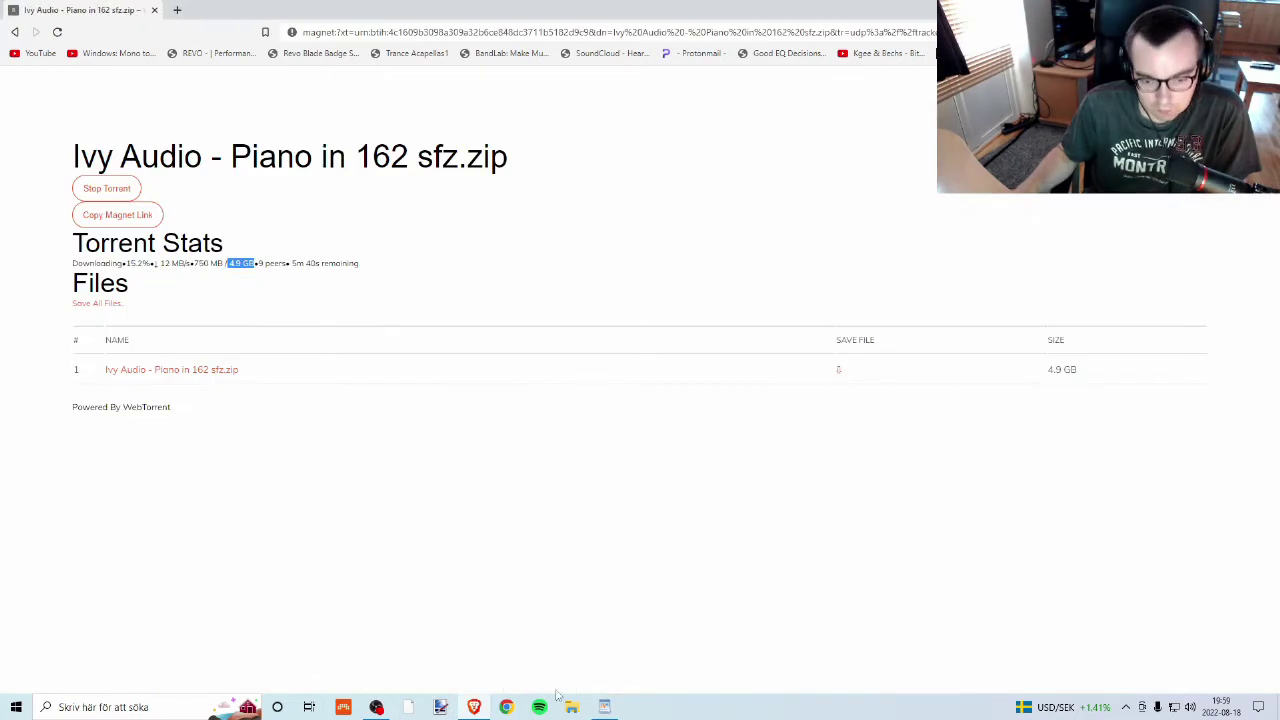
click(476, 706)
click(476, 706)
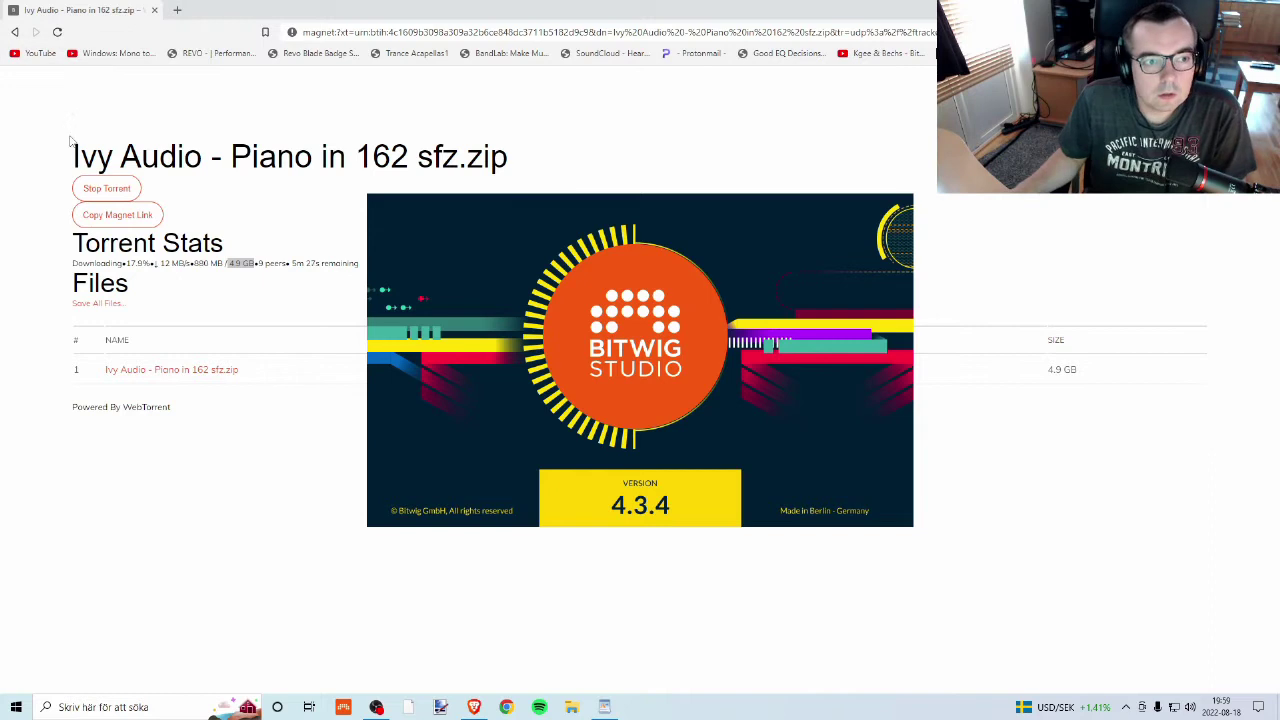
Open a new tab and highlight the "sfz" format in the torrent's file name before returning to it.
click(178, 10)
key(ctrl+shift+Tab)
drag(417, 156, 456, 155)
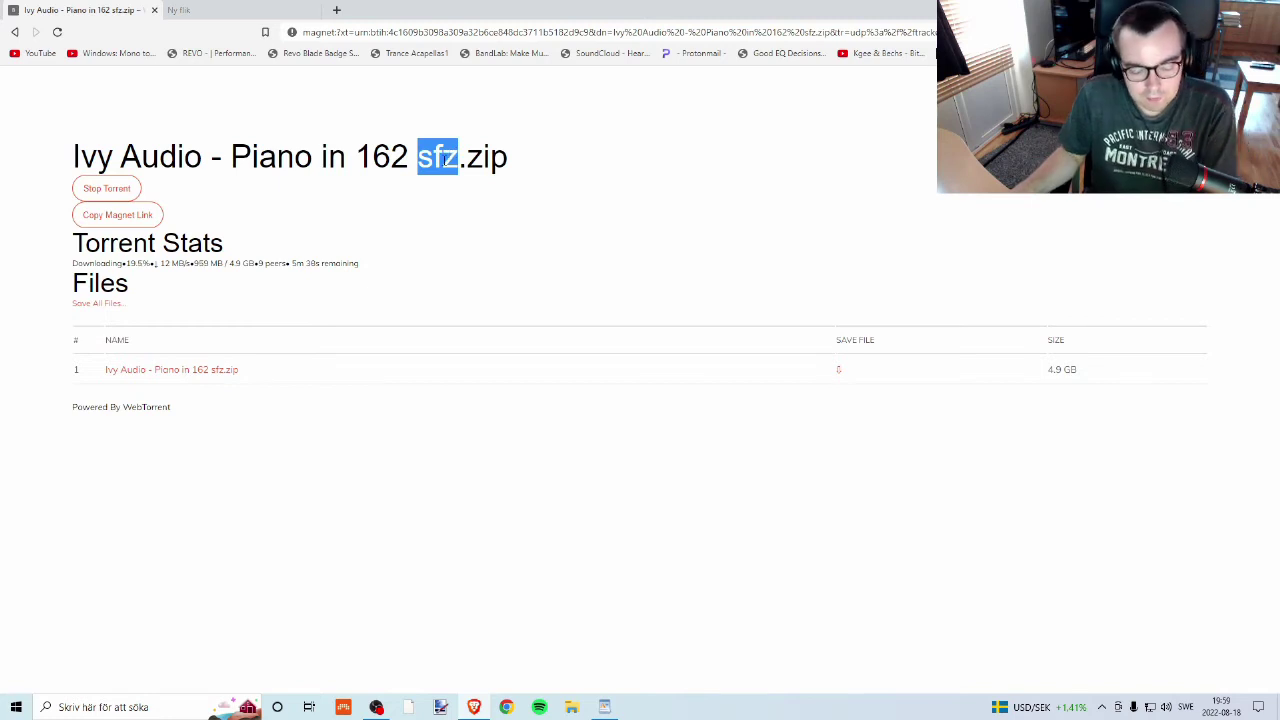
click(188, 14)
Enter "sforzando" as the search term in the new tab, taking the letter "o" from the WordPad document.
click(309, 38)
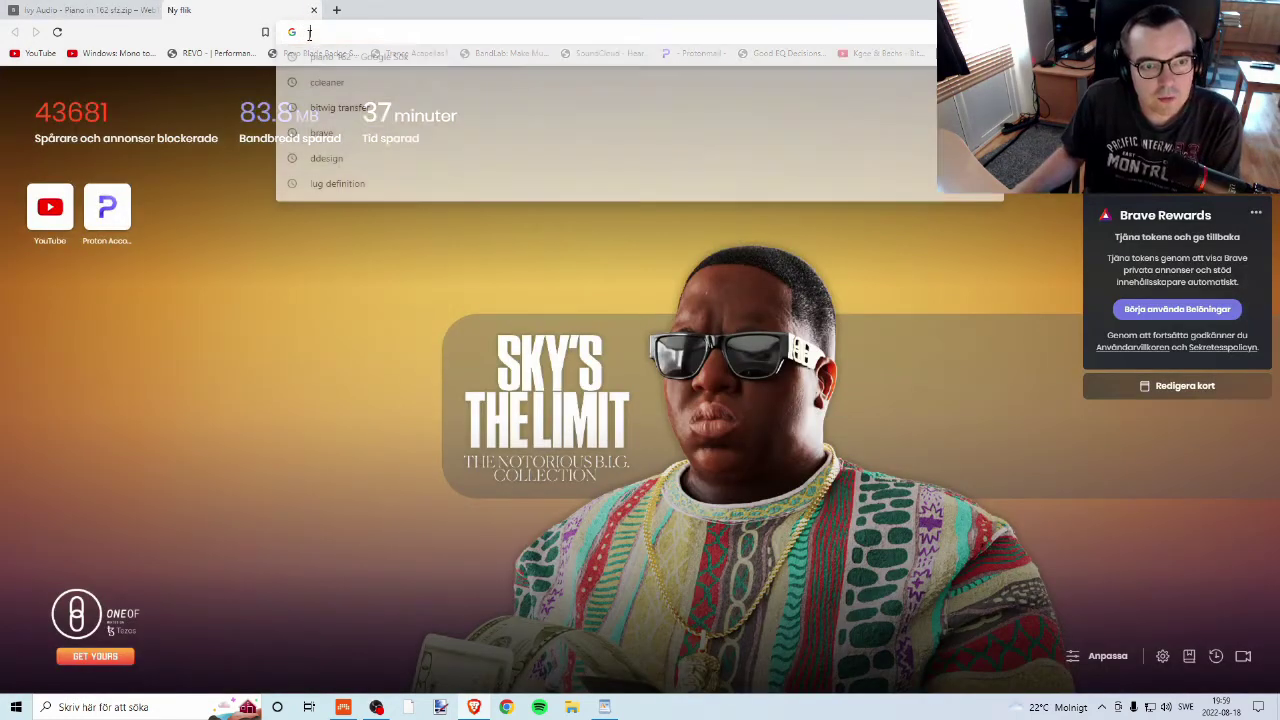
text(sf)
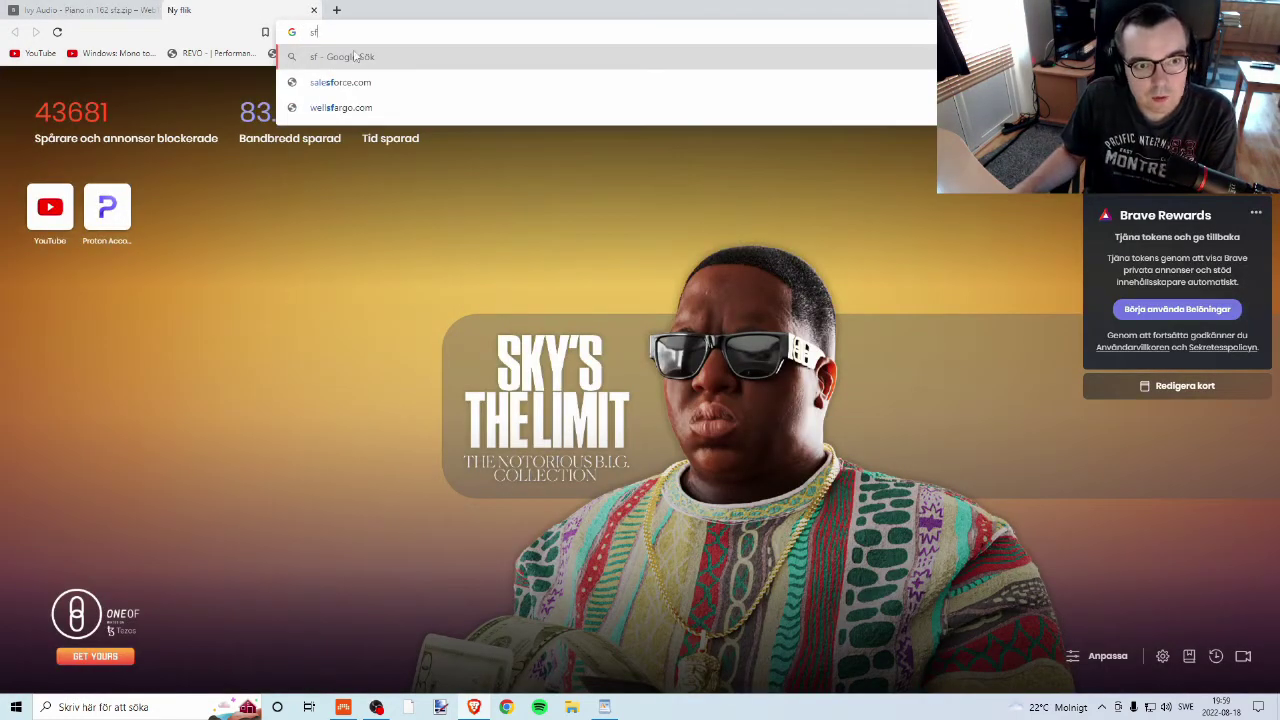
click(604, 707)
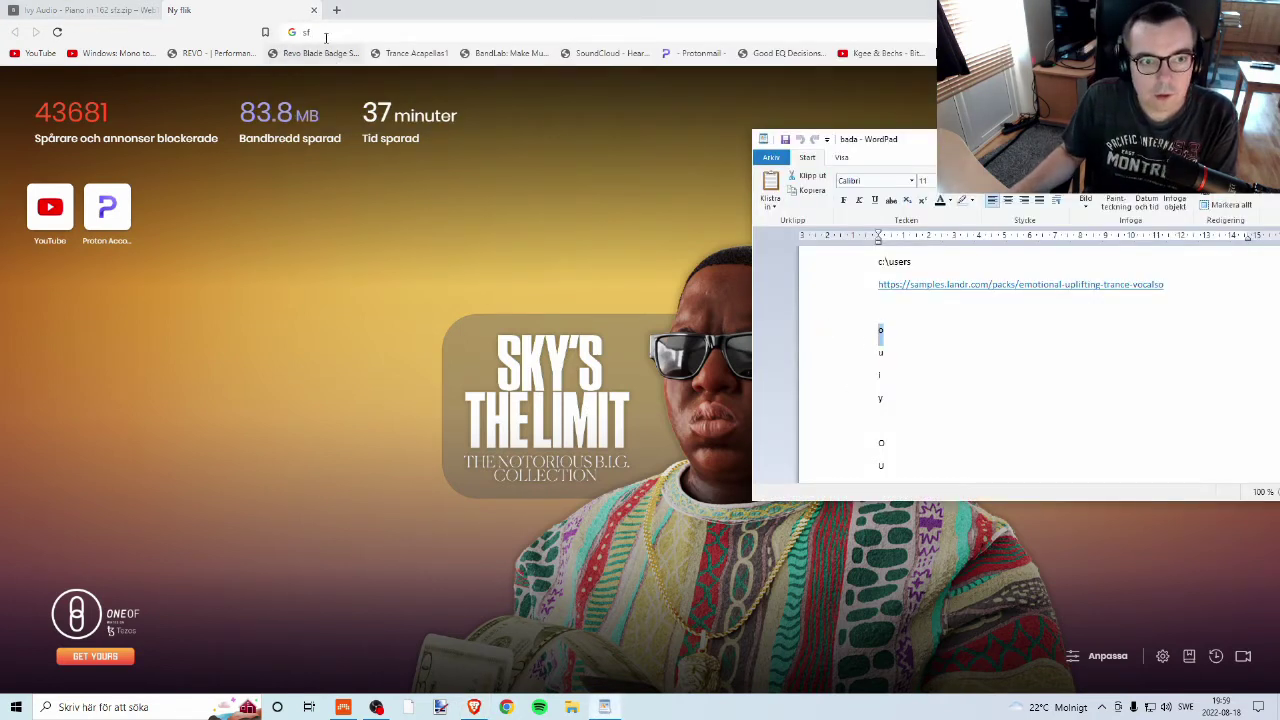
click(393, 38)
text(or)
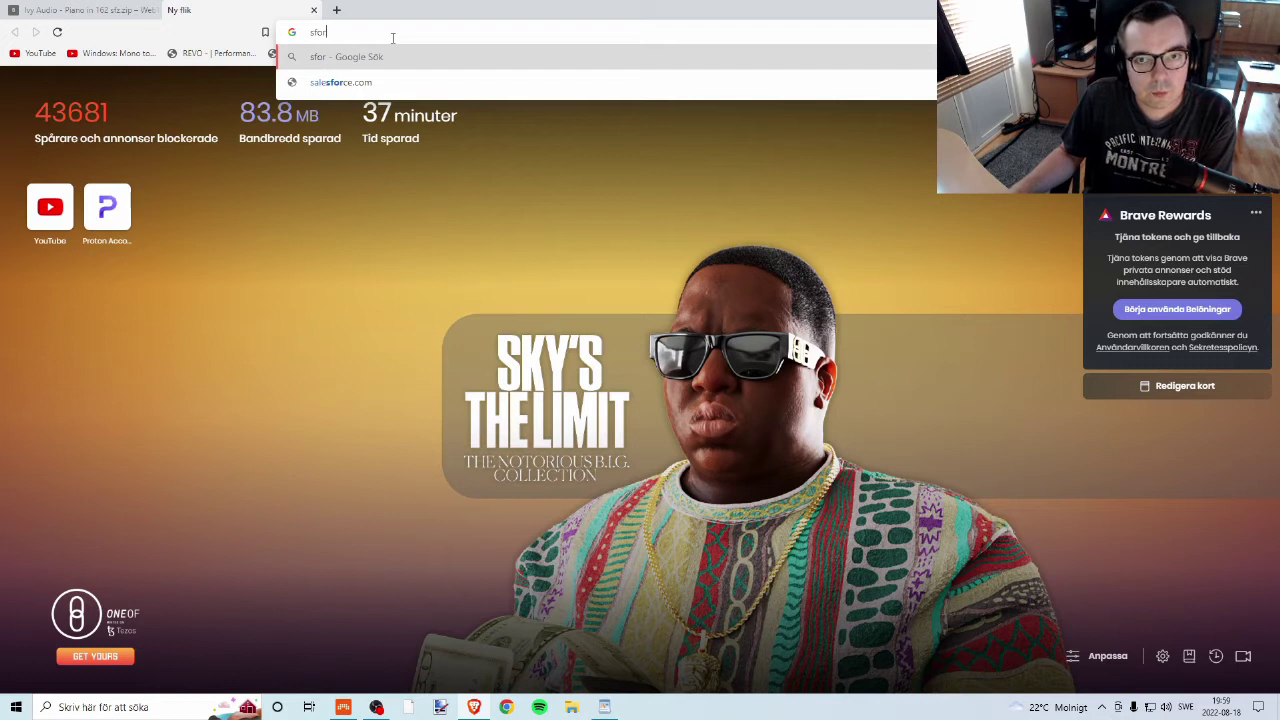
text(d)
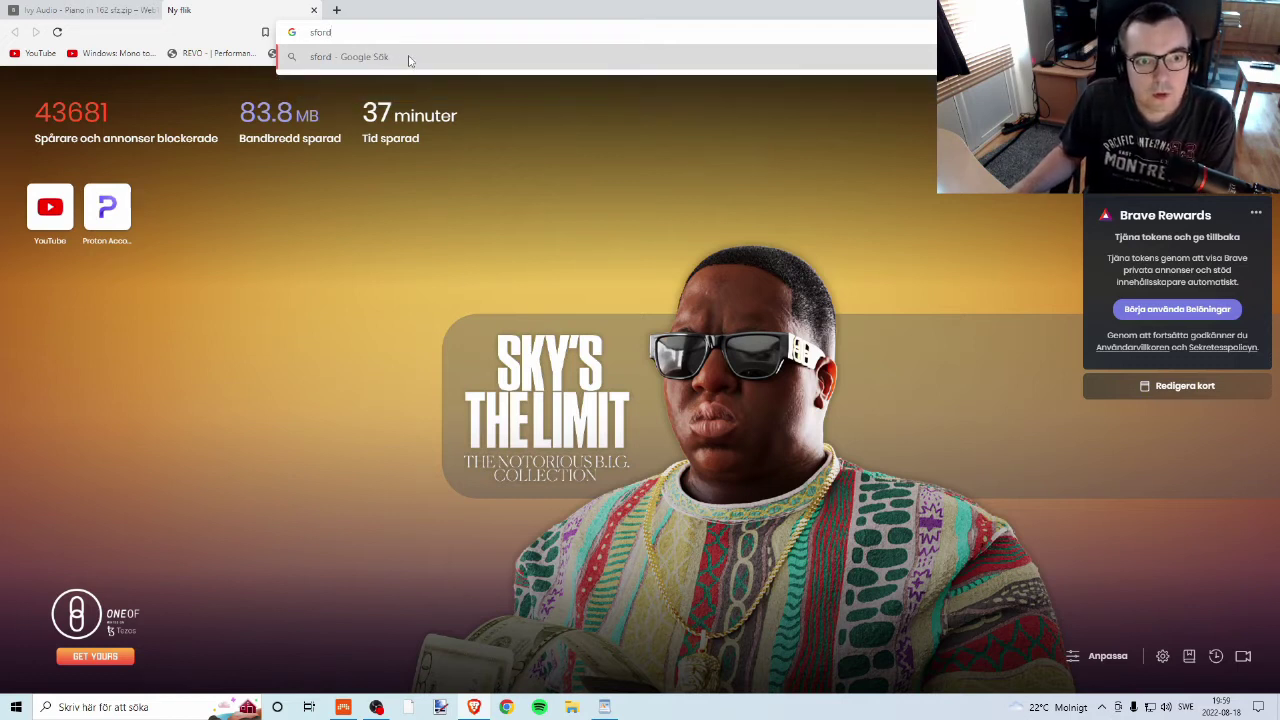
key(BackSpace)
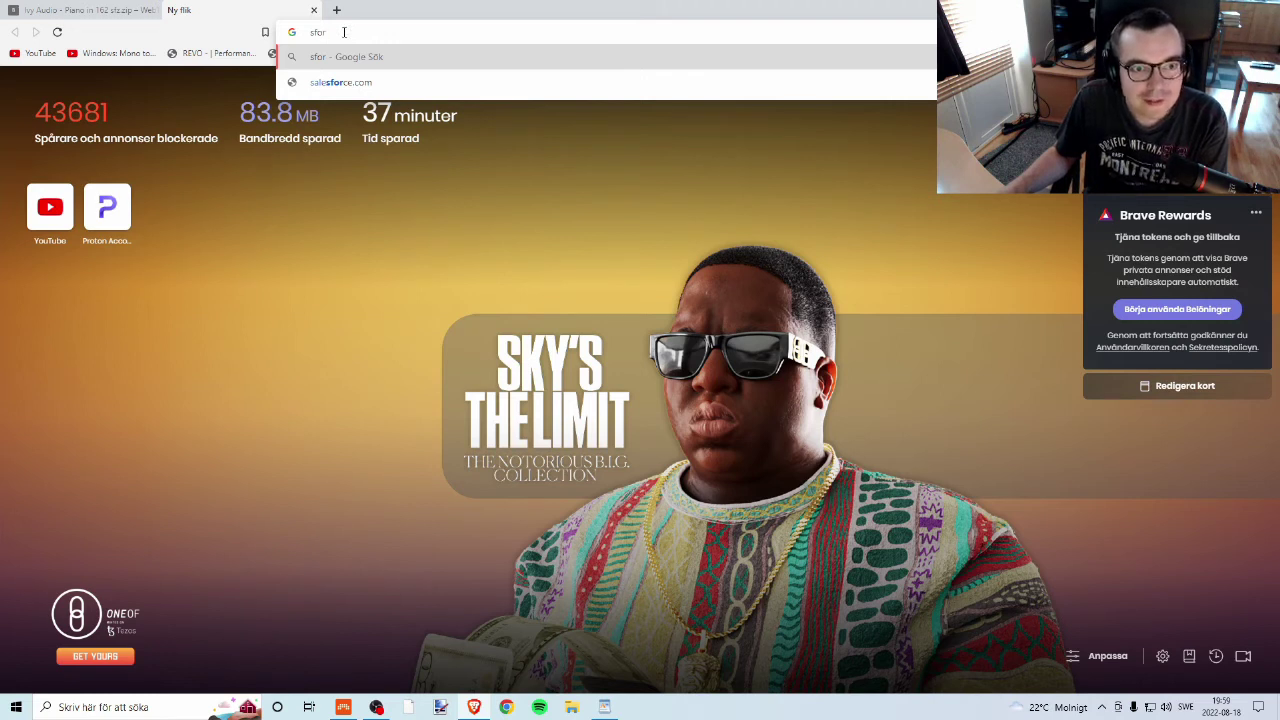
text(s)
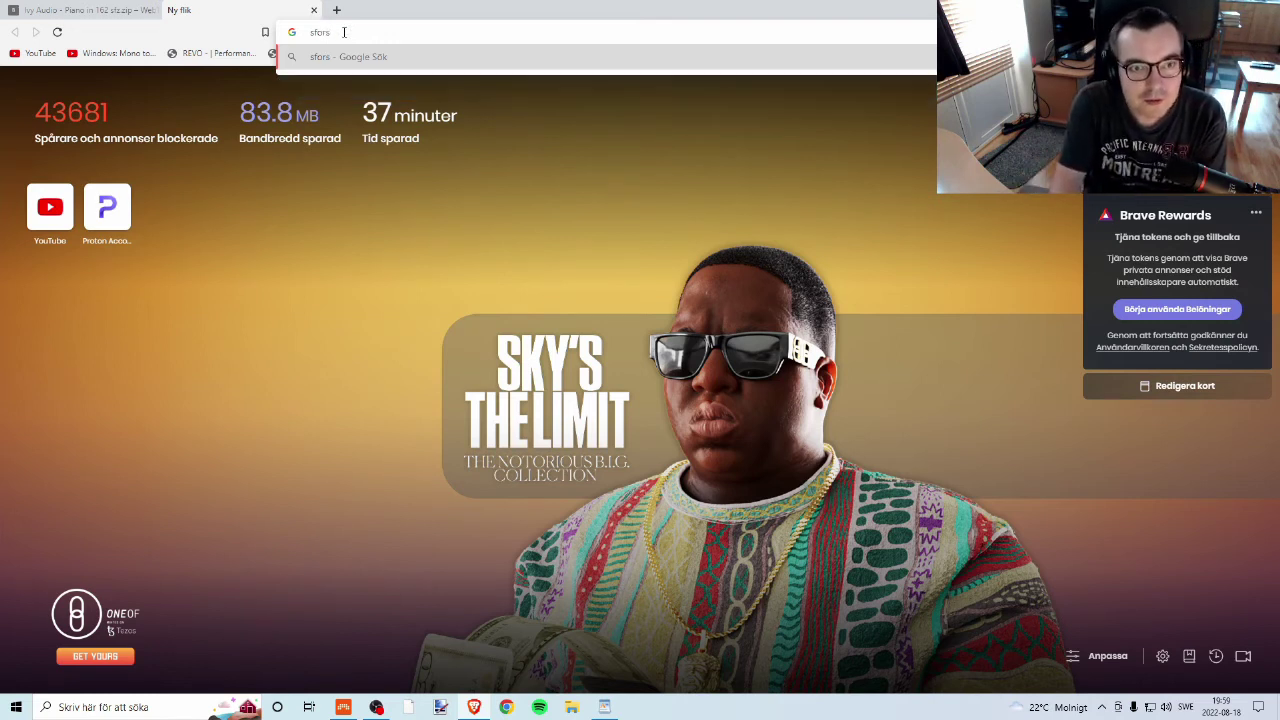
key(BackSpace)
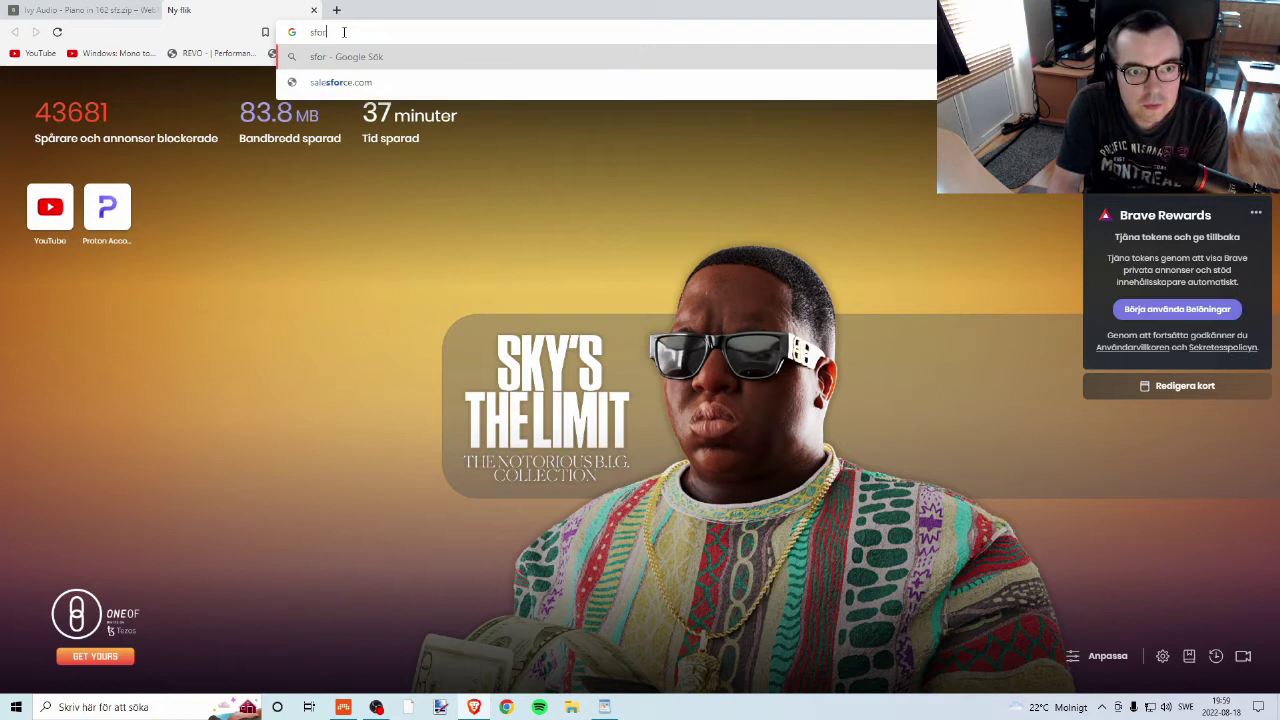
text(zand)
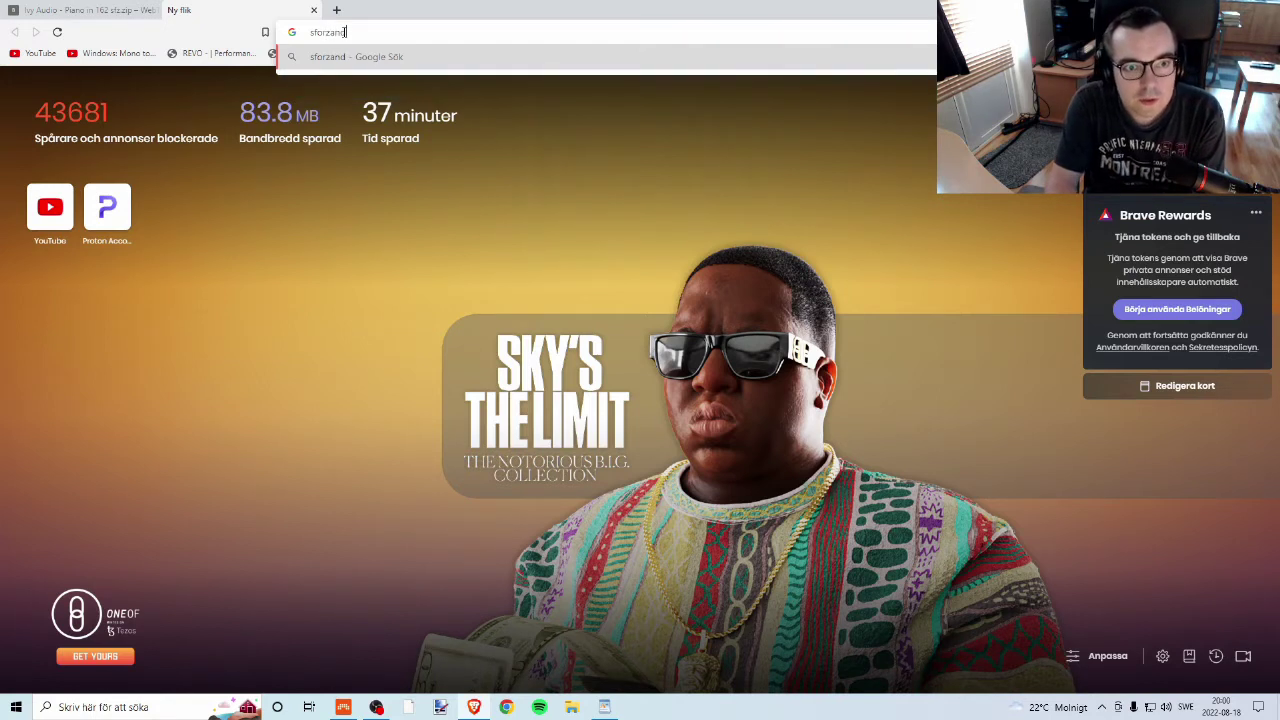
key(alt+Tab)
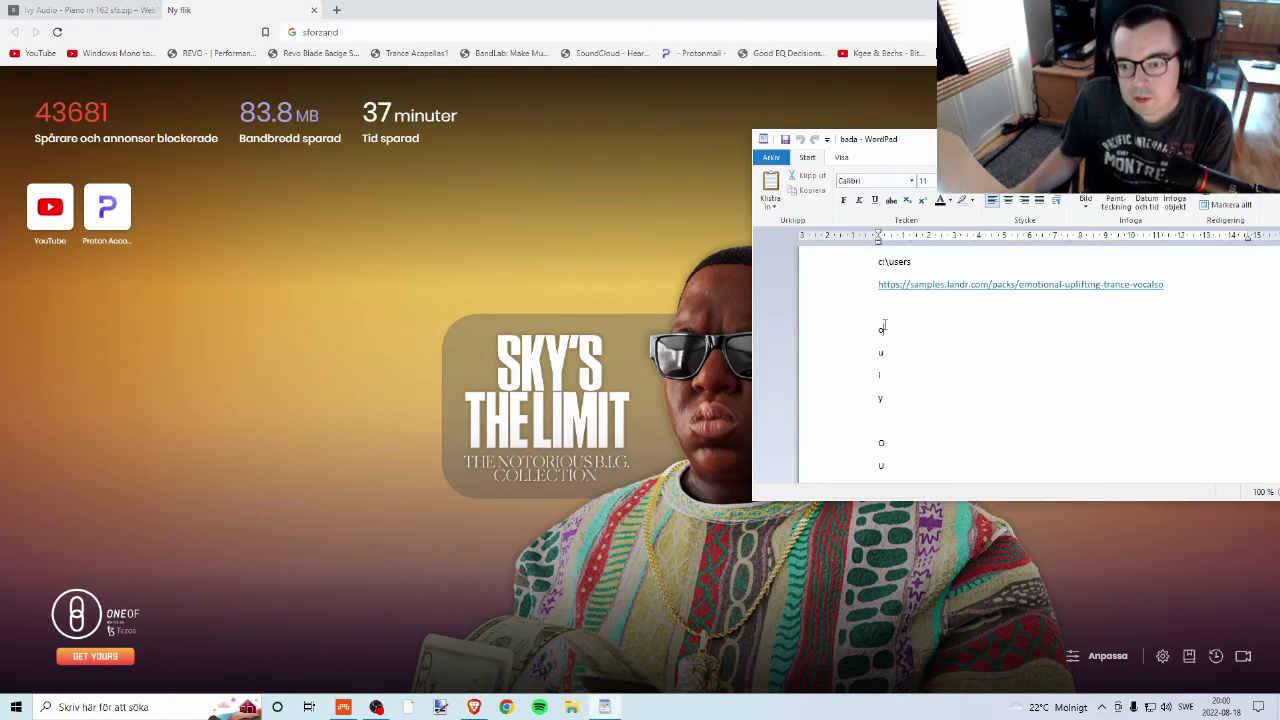
key(alt+Tab)
text(o)
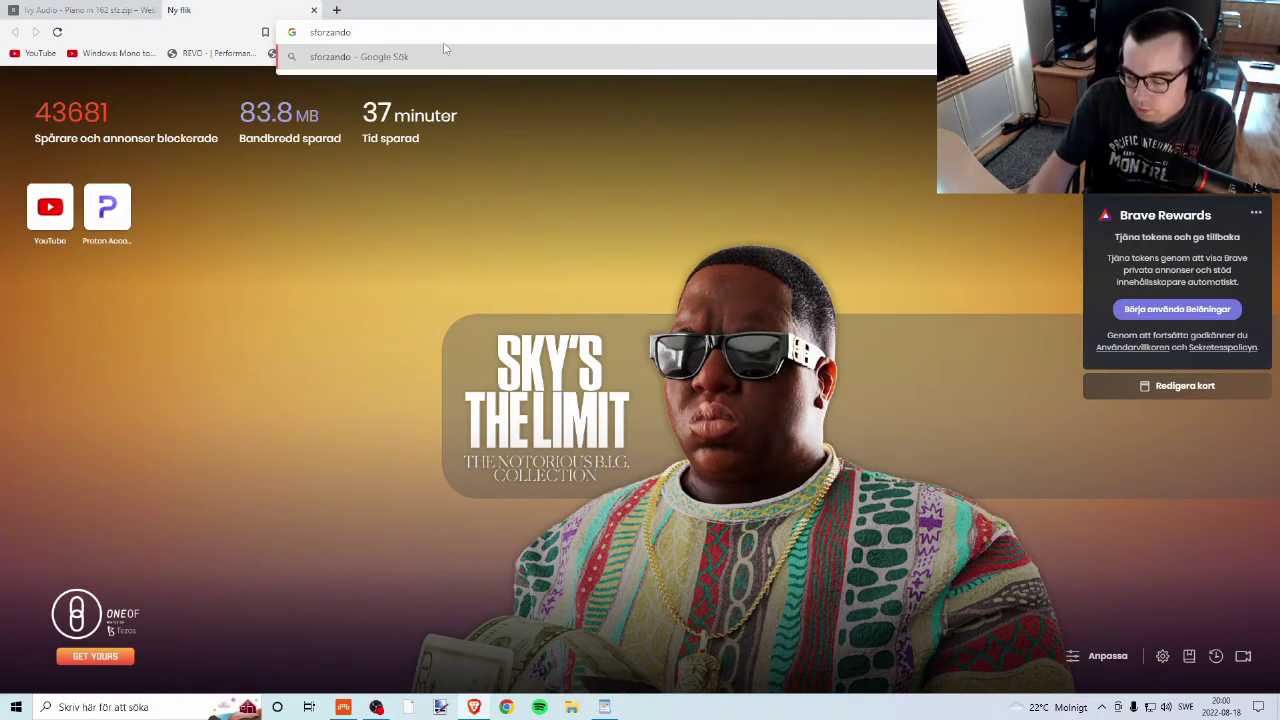
Complete the search term as "sforzando player" using the letter "y" from the WordPad document, and run the Google search.
text( pla)
key(alt+Tab)
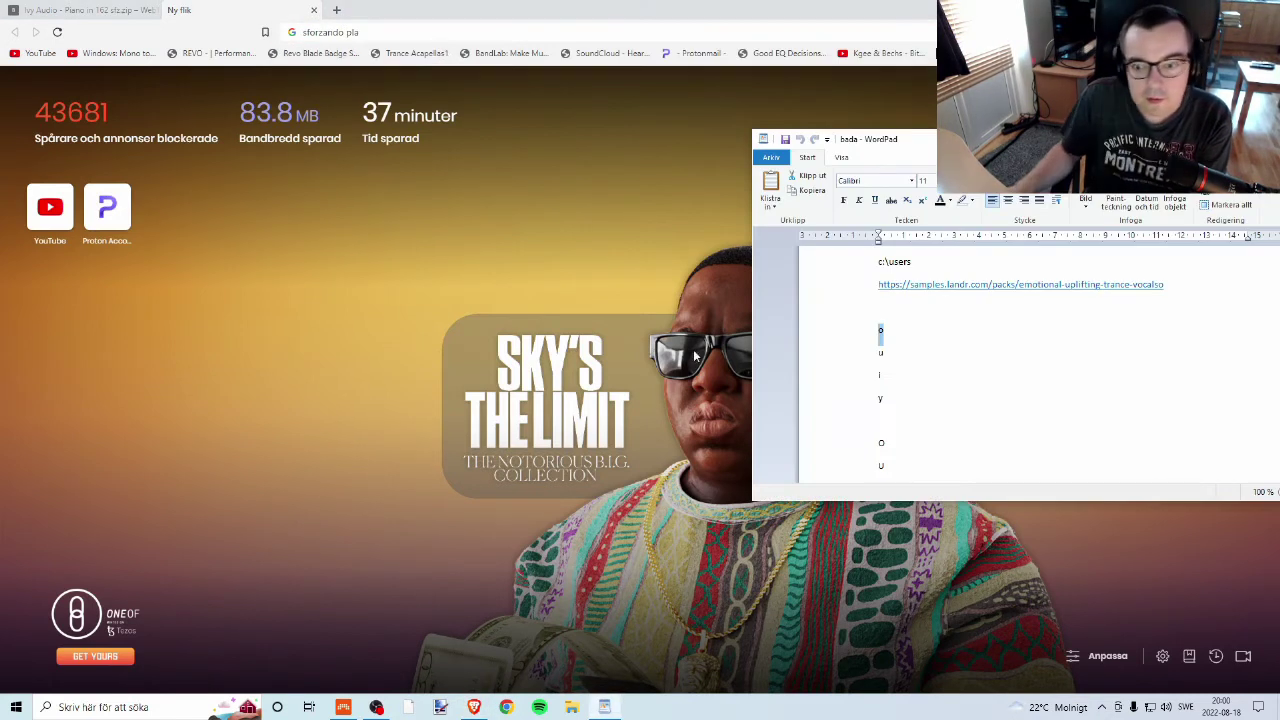
double_click(884, 406)
key(alt+Tab)
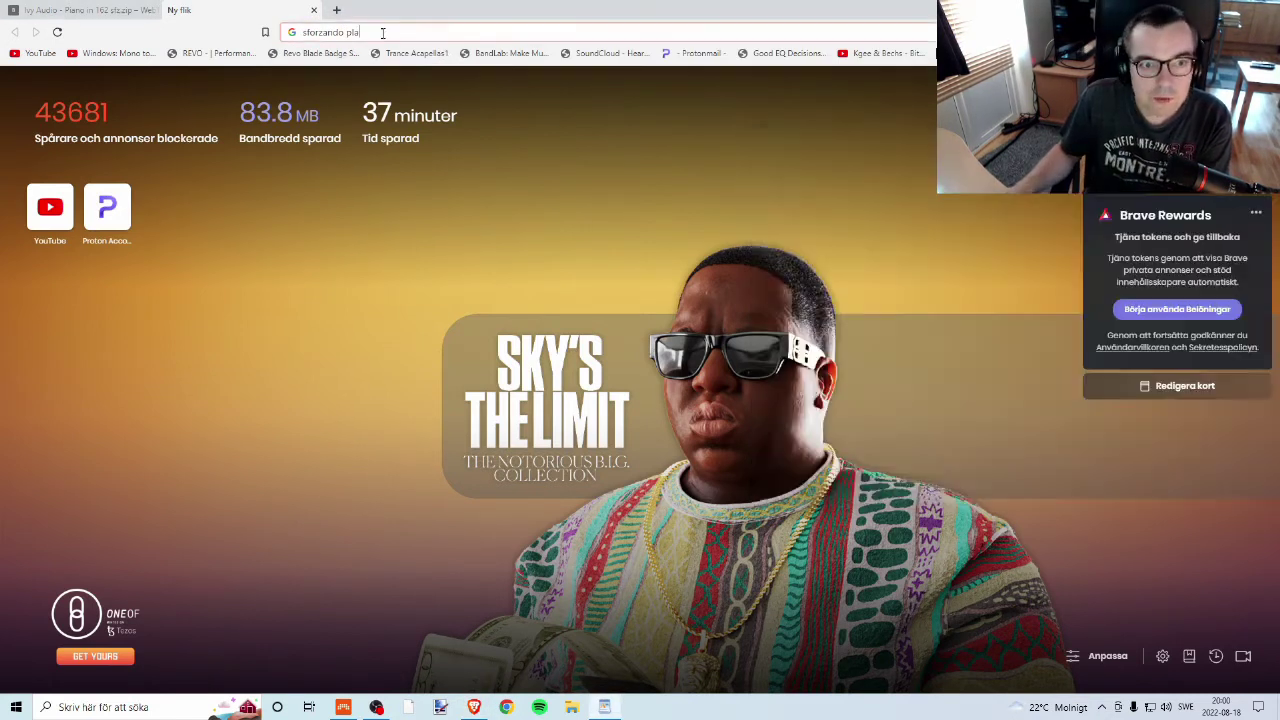
text(yer)
key(Return)
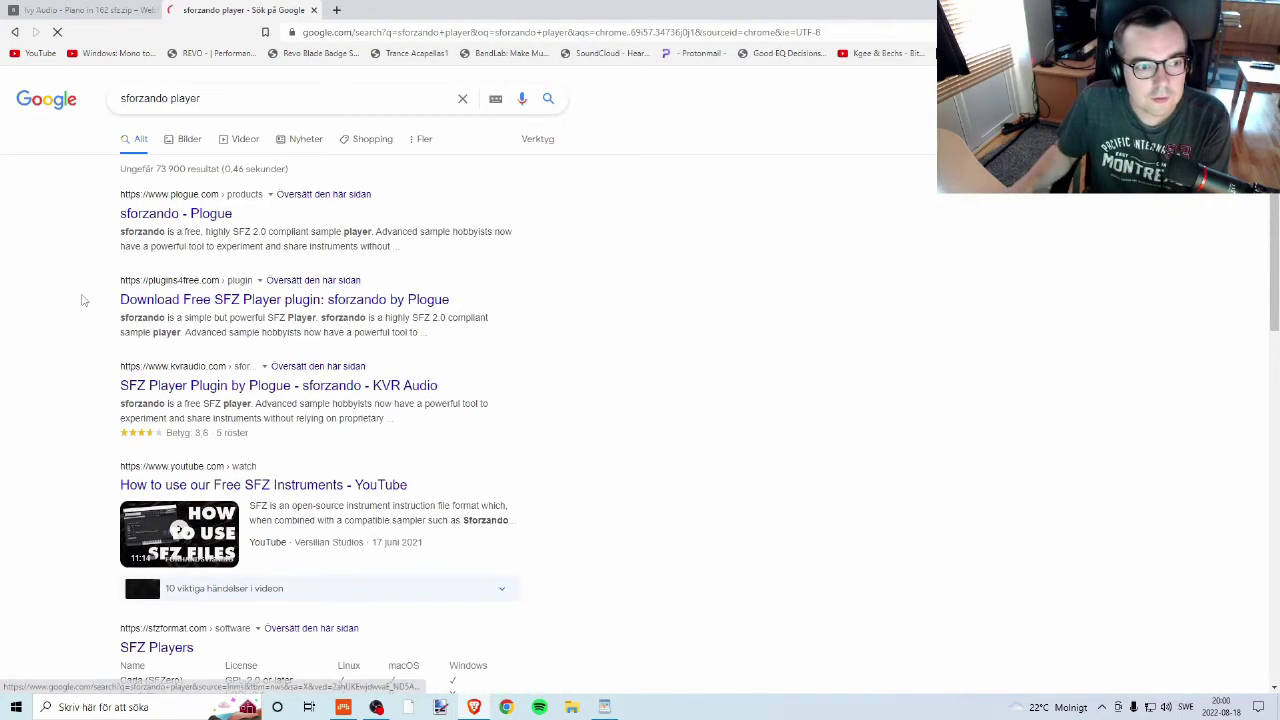
Open Plogue's sforzando page from the search results and read the description of the SFZ player.
click(150, 215)
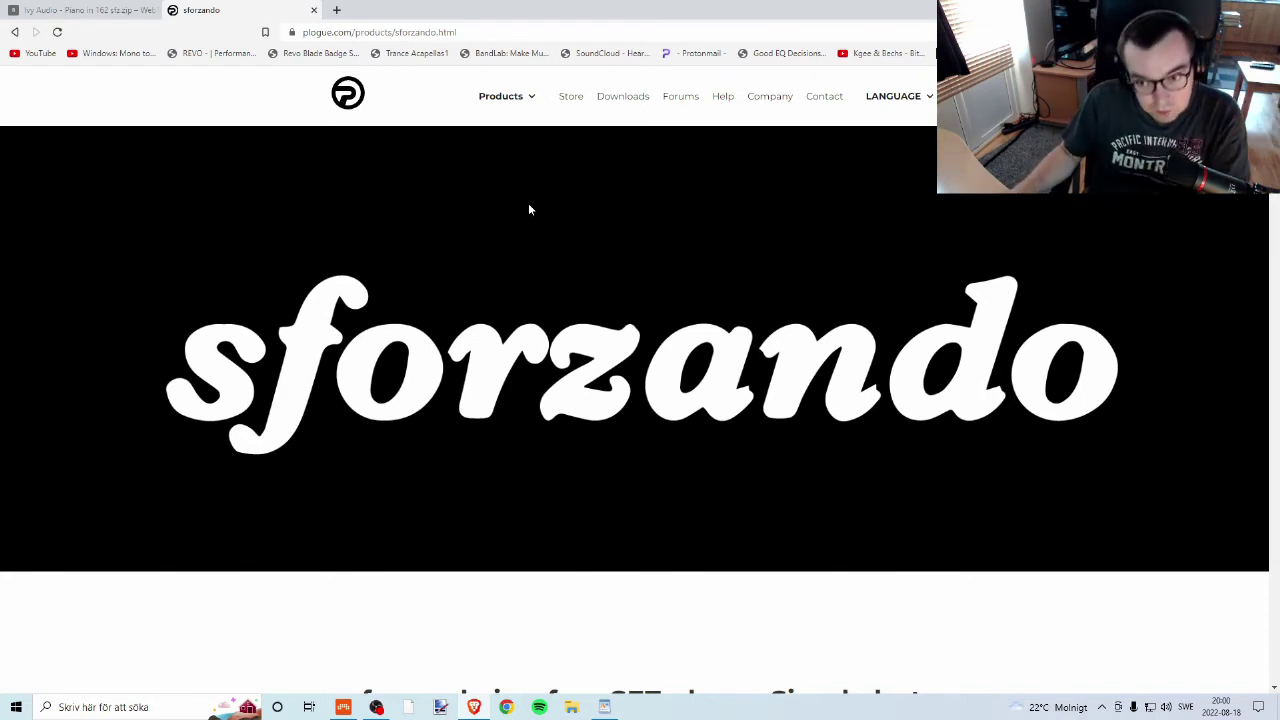
scroll(616, 352, down, 3)
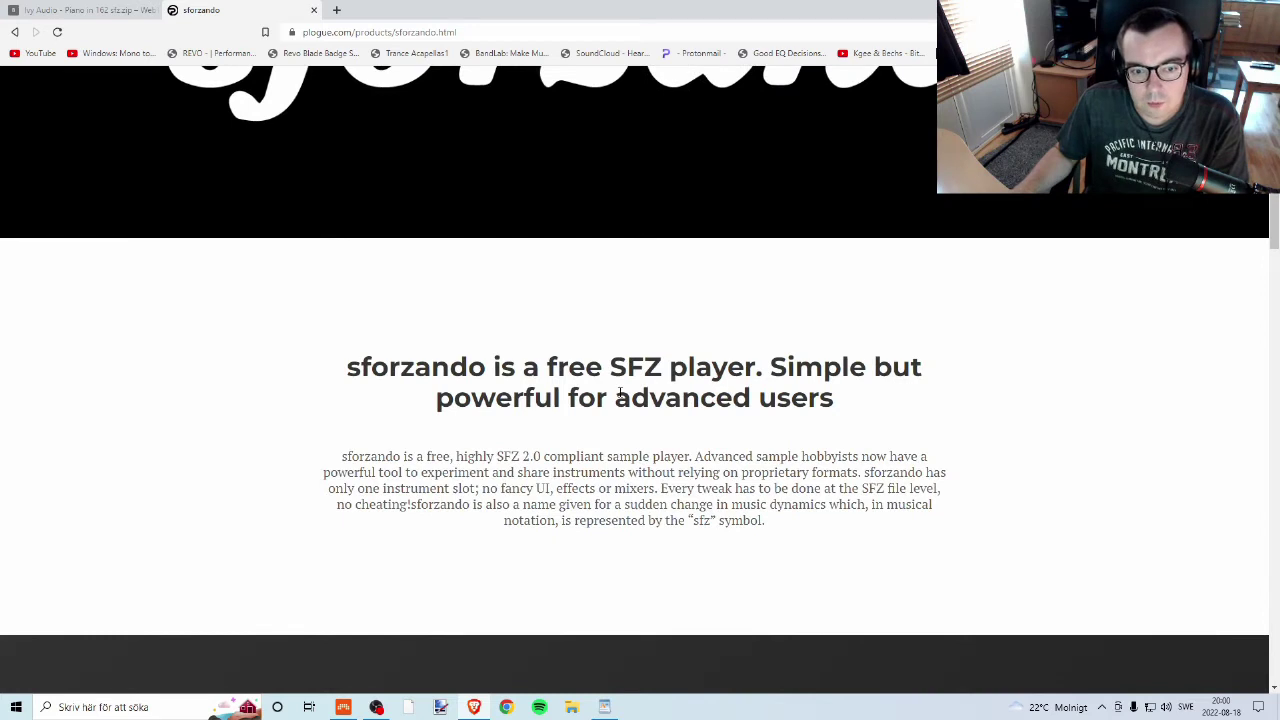
drag(449, 368, 786, 398)
click(802, 367)
click(690, 403)
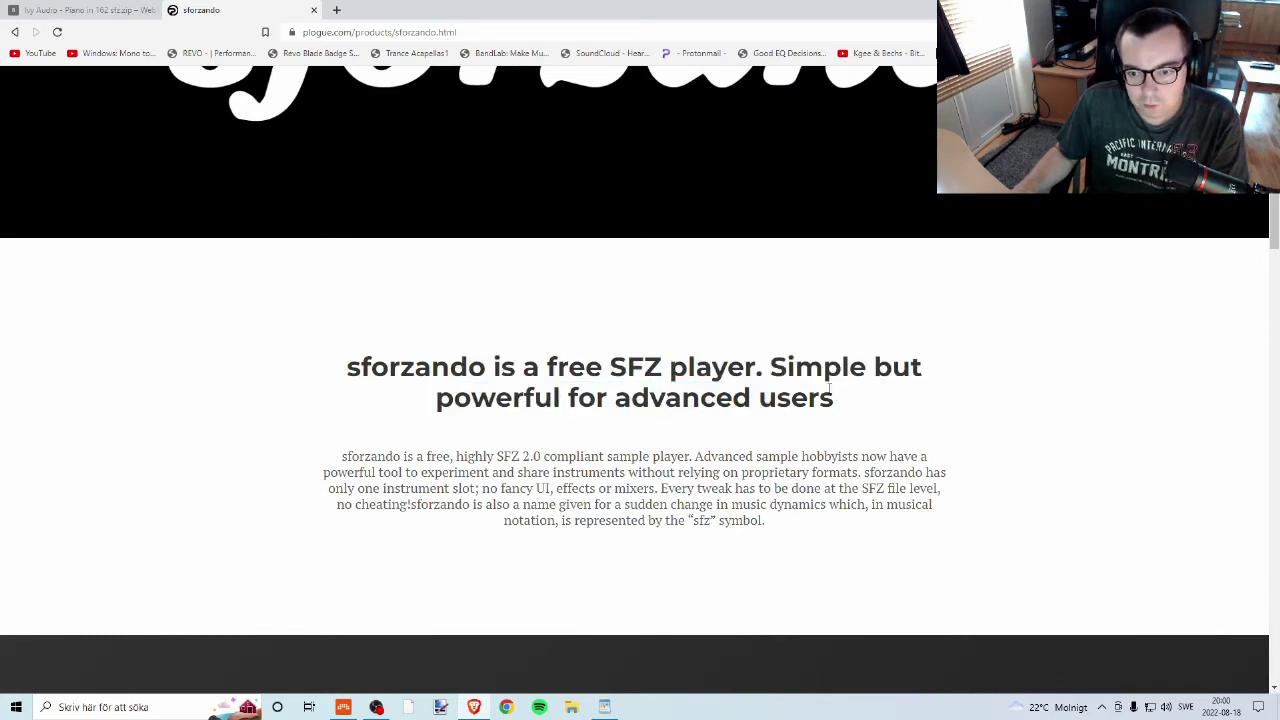
scroll(685, 405, down, 3)
scroll(686, 406, down, 3)
scroll(659, 395, up, 8)
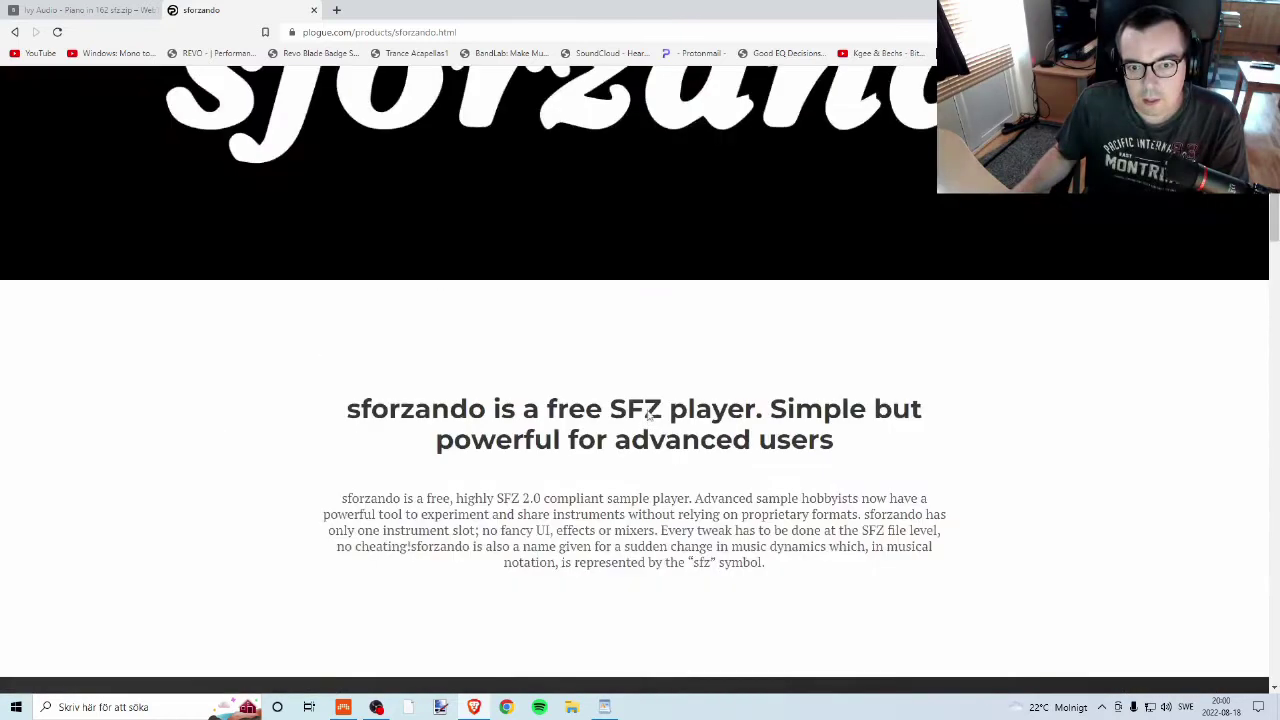
scroll(552, 226, up, 2)
Open Plogue's Downloads page and examine the update note and the chipsynth OPS7 and SFC entries.
click(609, 98)
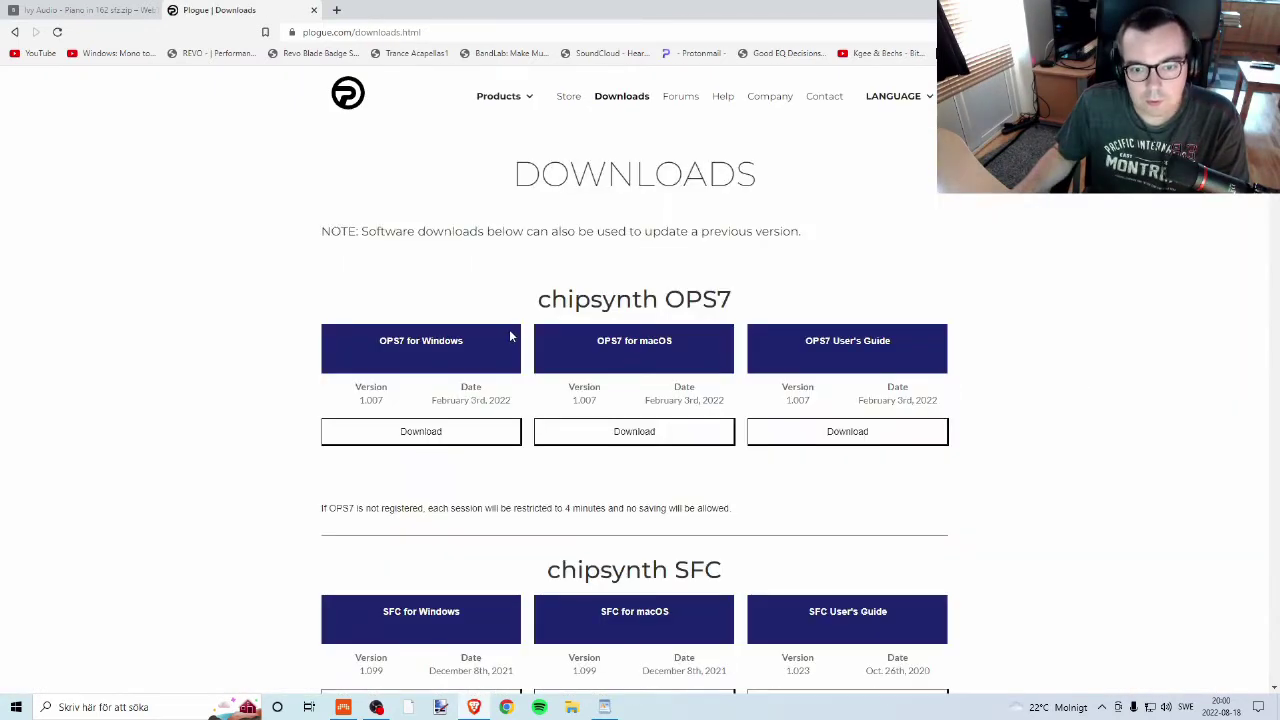
scroll(363, 420, down, 3)
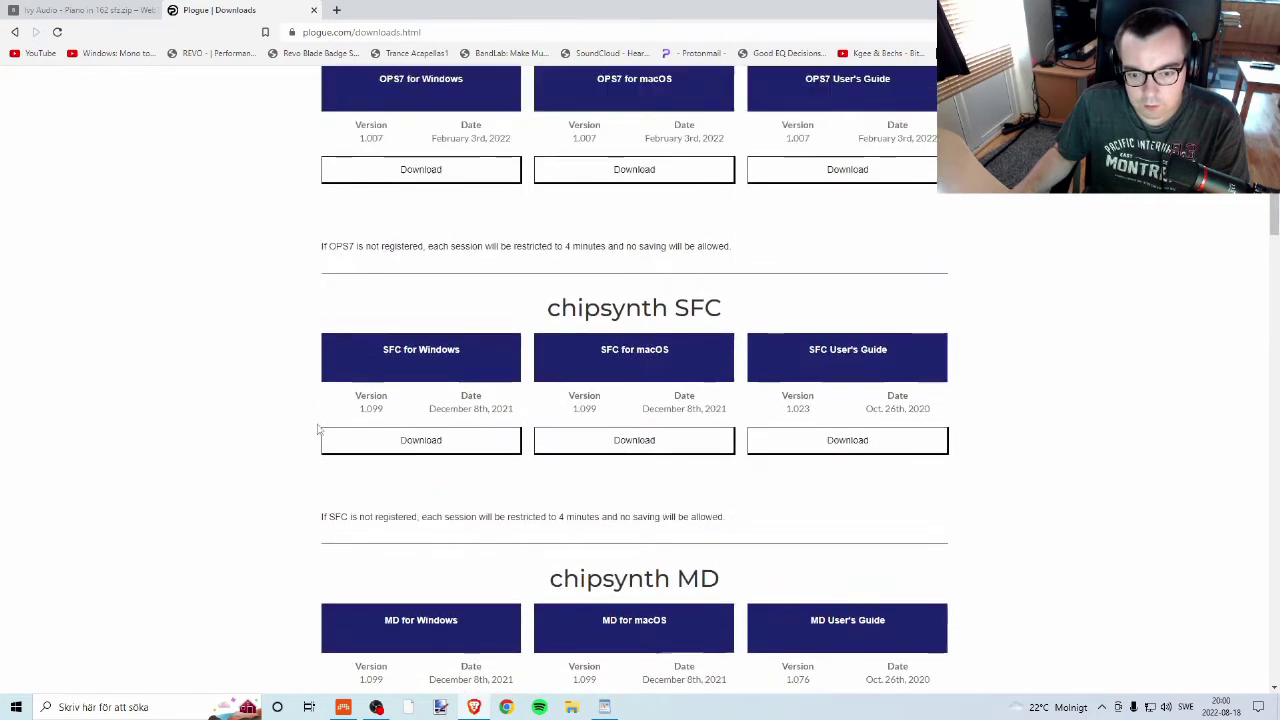
scroll(330, 420, up, 3)
drag(368, 232, 760, 232)
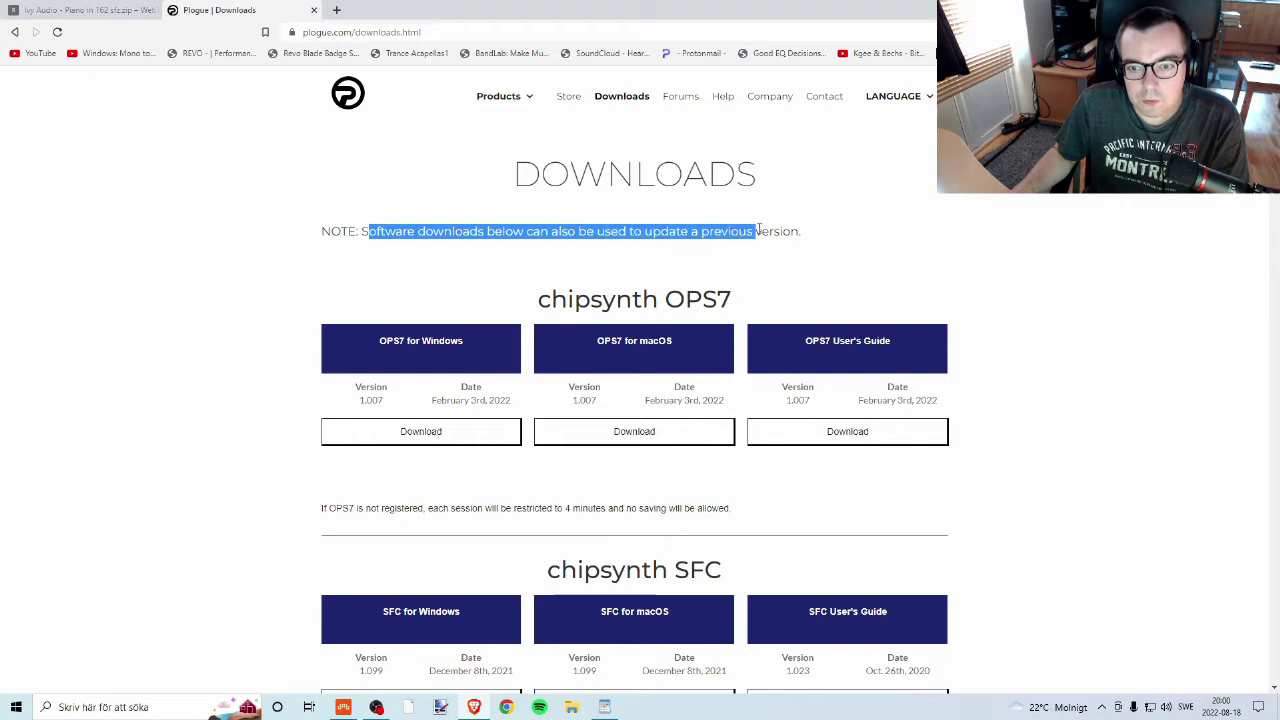
click(830, 233)
drag(378, 343, 472, 345)
click(472, 345)
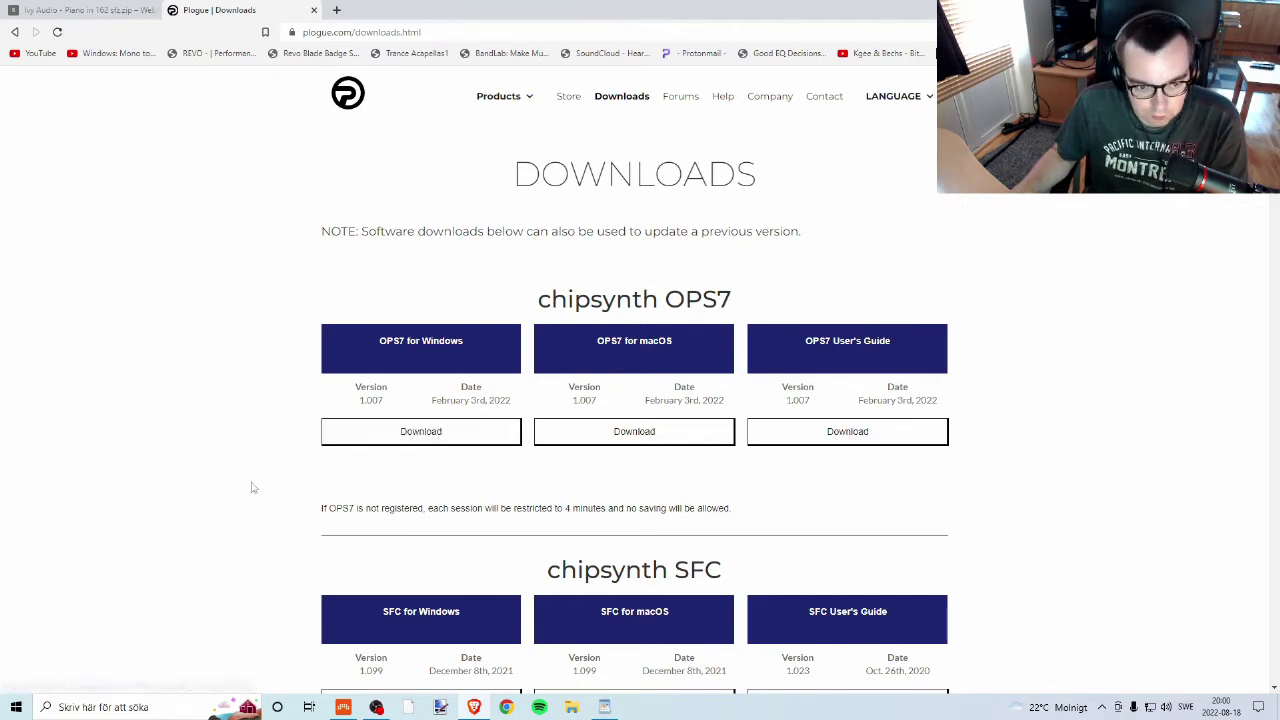
scroll(251, 486, down, 1)
double_click(380, 333)
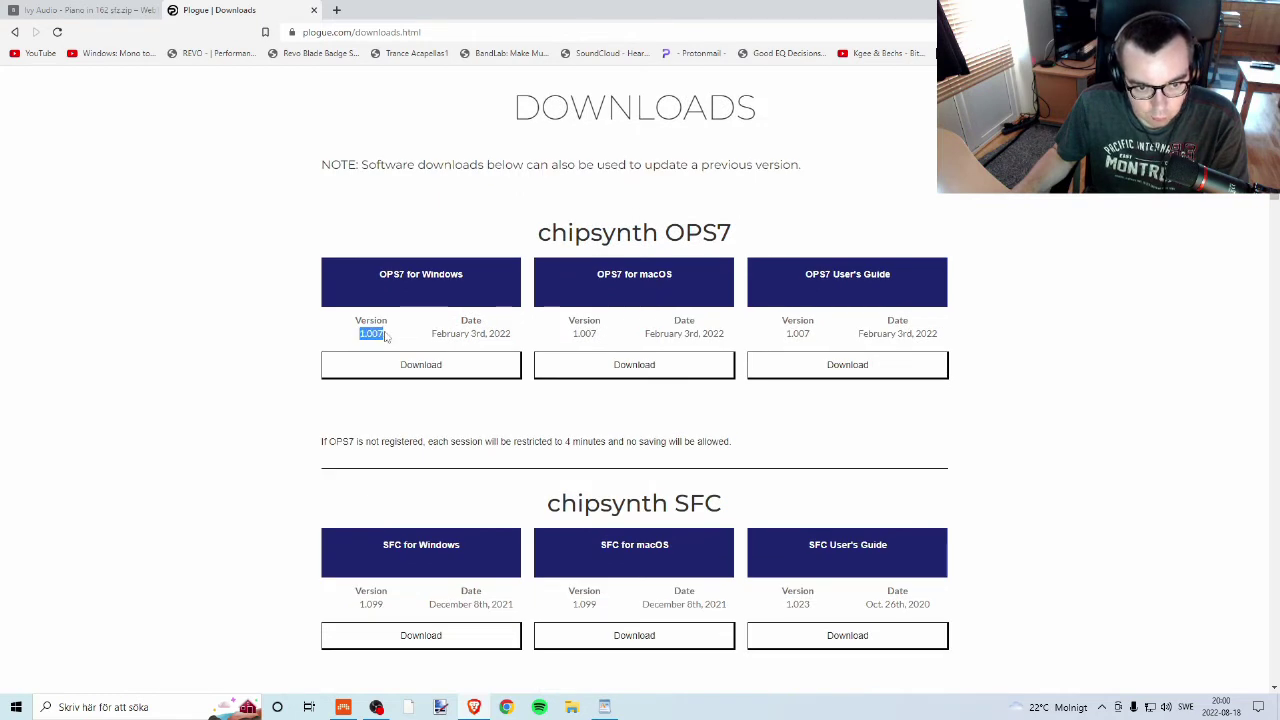
scroll(382, 549, down, 4)
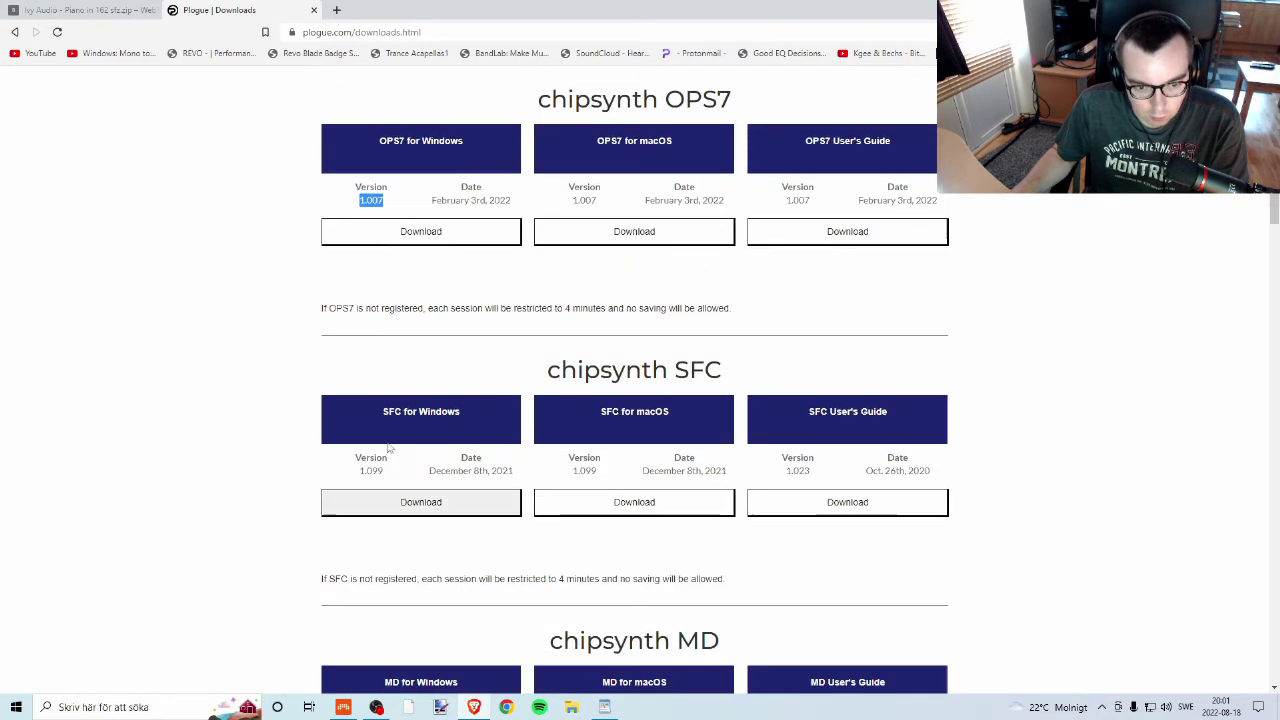
scroll(340, 490, up, 3)
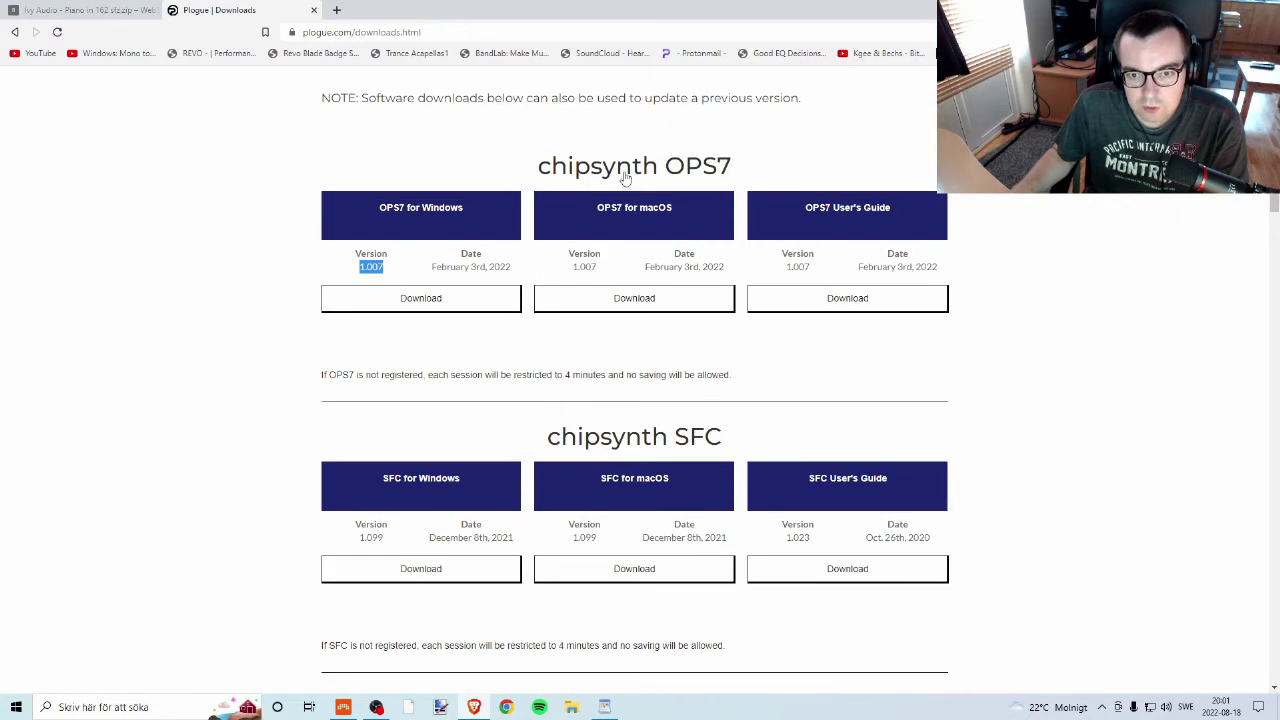
Download sforzando for Windows version 1.971, save the installer as WIN_sforzando_v1.971, and return to the Piano in 162 torrent.
middle_click(144, 283)
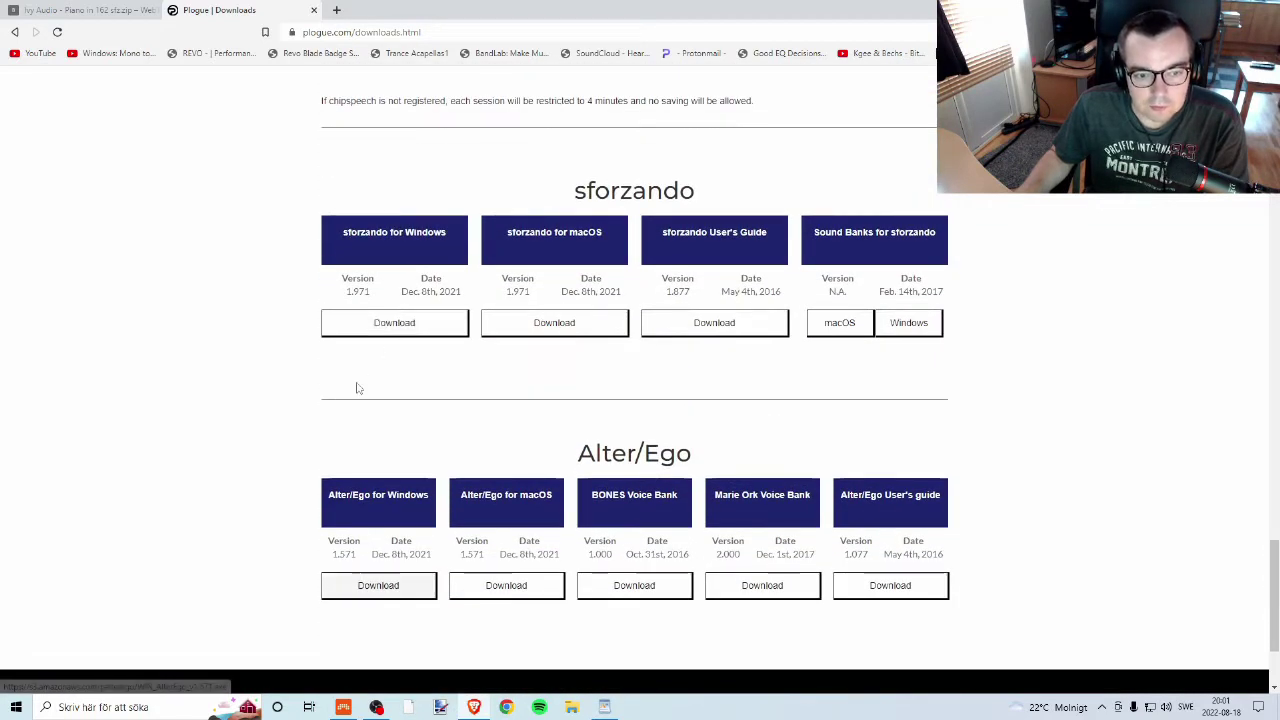
drag(346, 291, 375, 292)
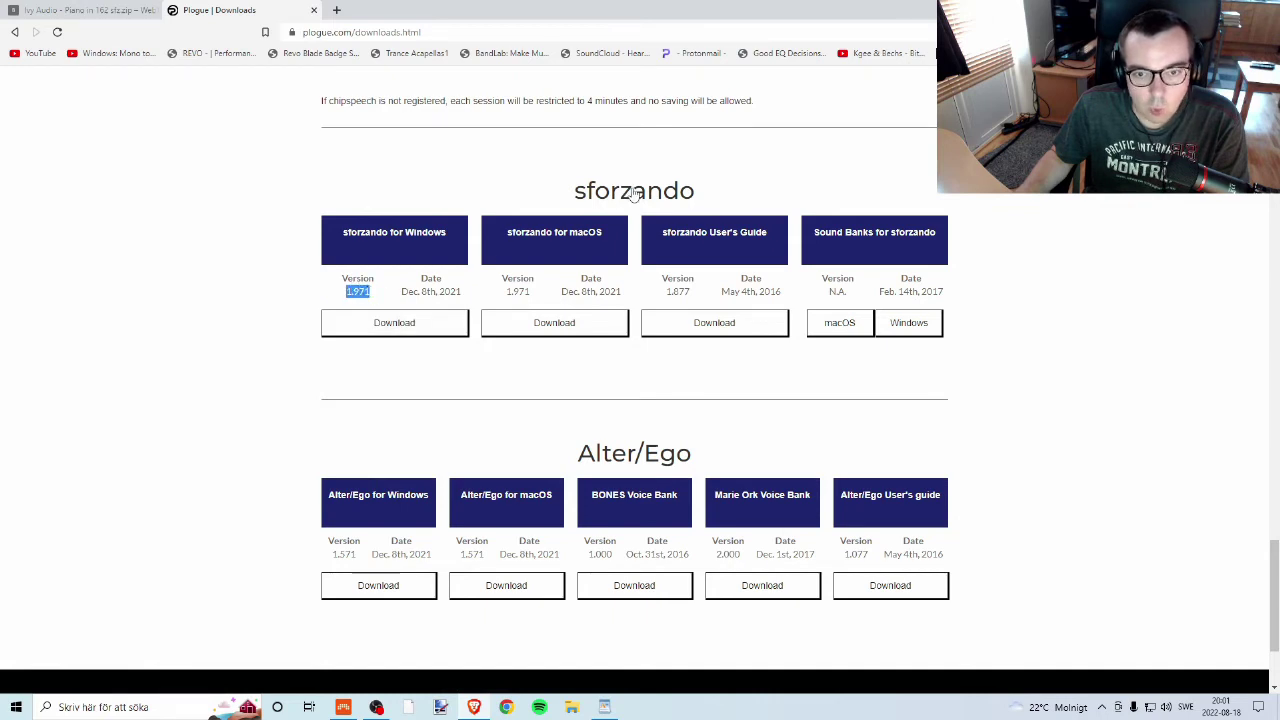
click(384, 331)
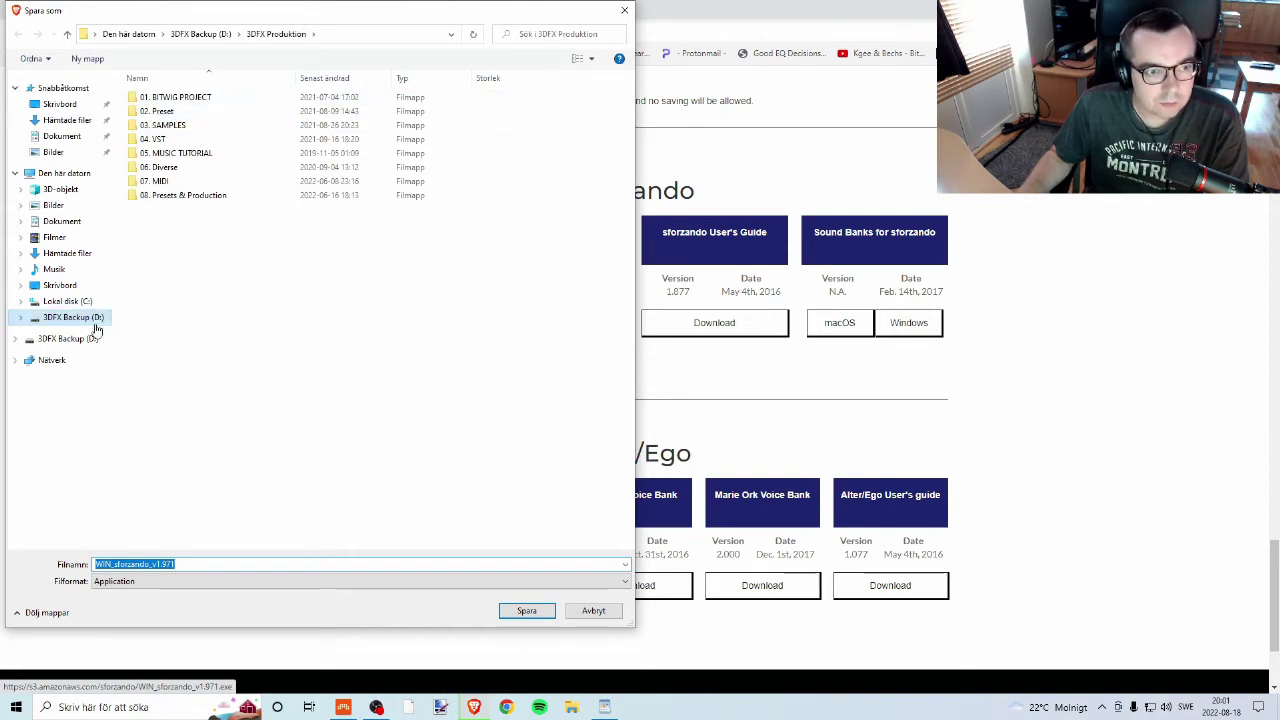
click(527, 611)
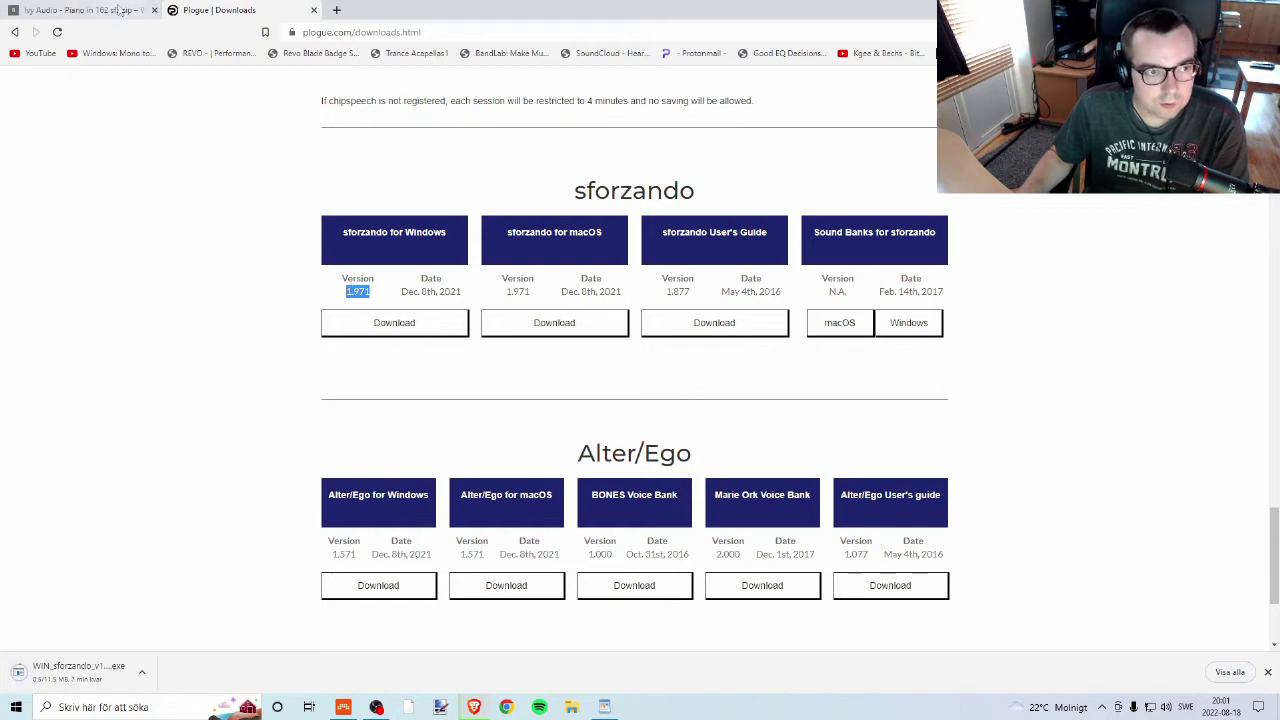
click(82, 10)
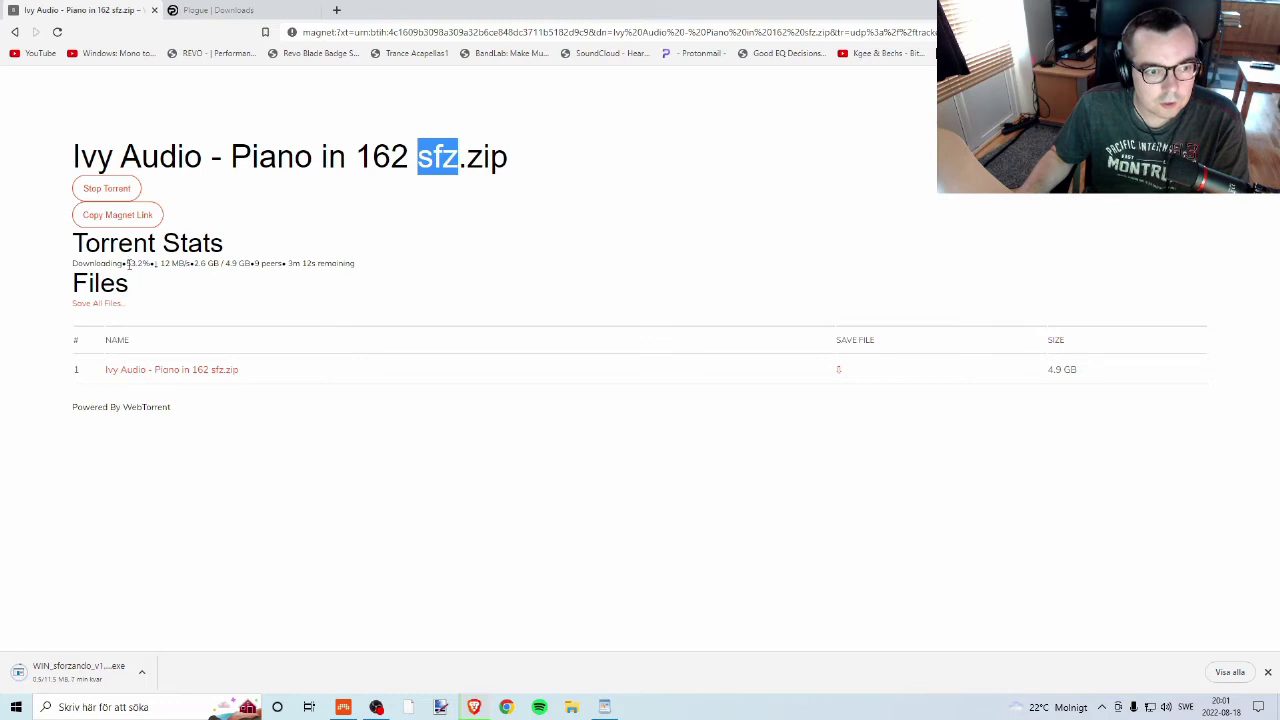
Examine the Piano in 162 torrent's download progress and speed, glancing at the Plogue Downloads page in between.
drag(127, 263, 136, 263)
click(168, 9)
click(80, 10)
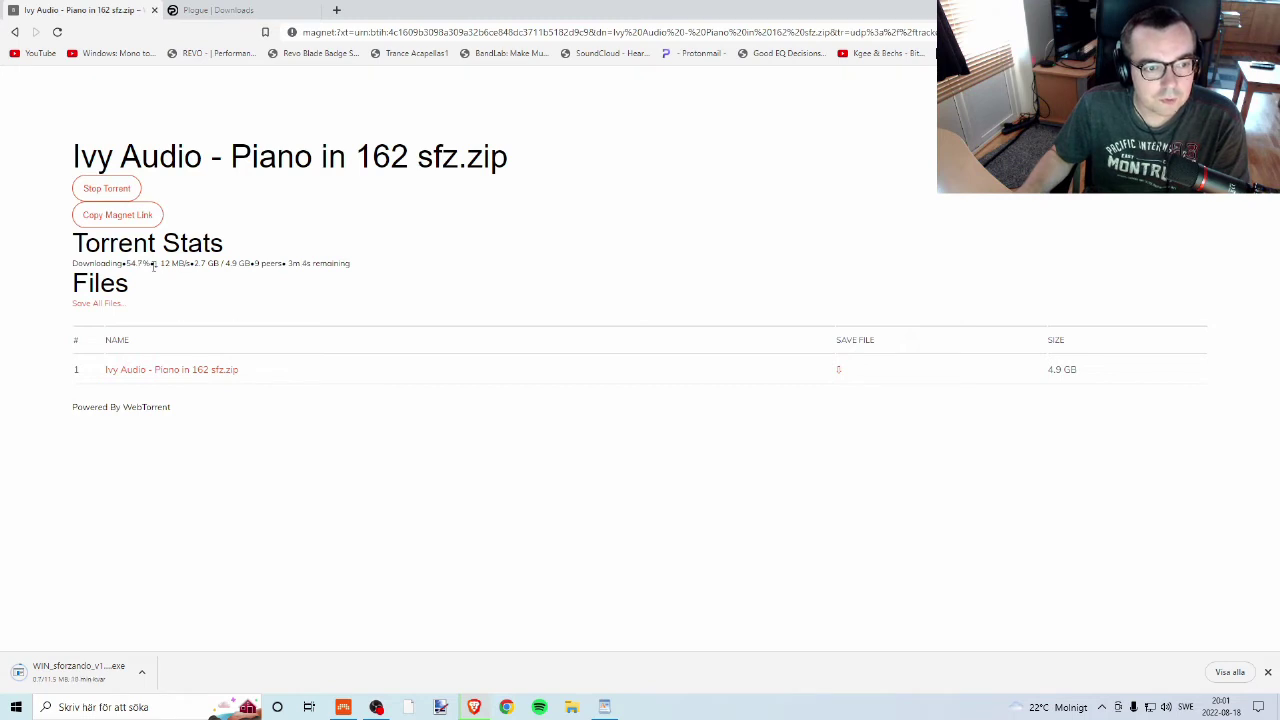
drag(160, 264, 176, 264)
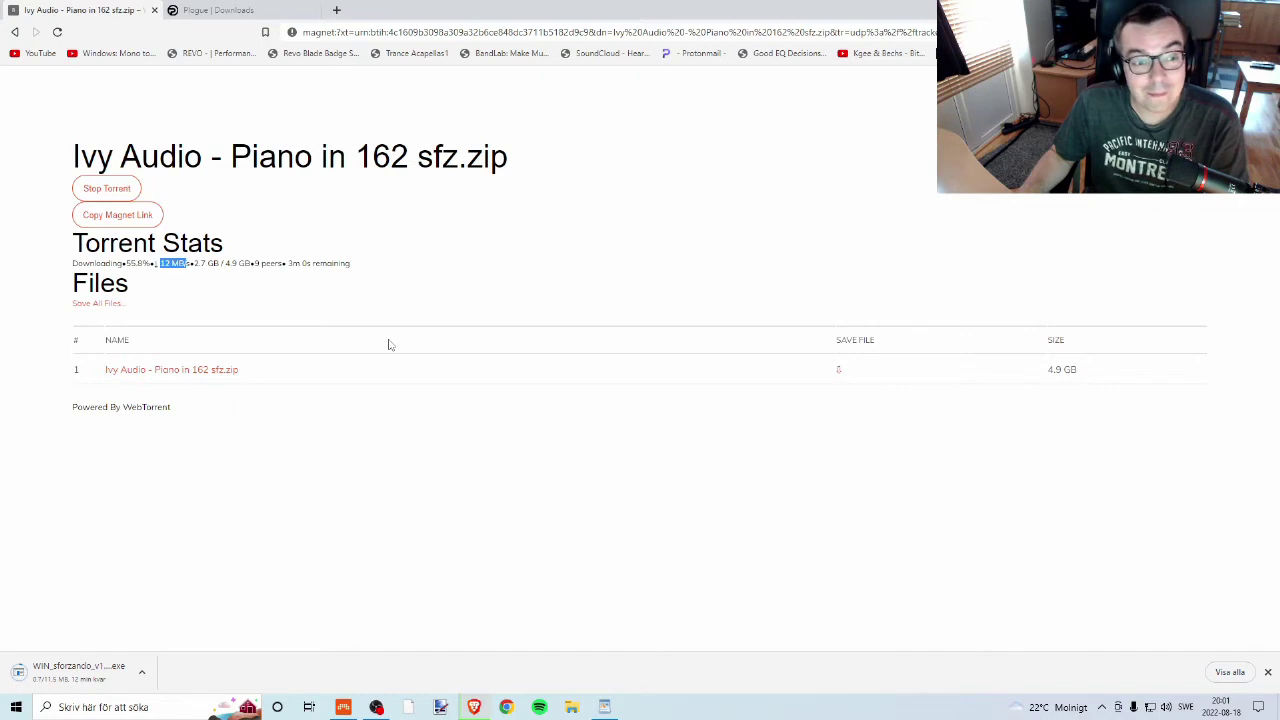
click(210, 8)
click(90, 10)
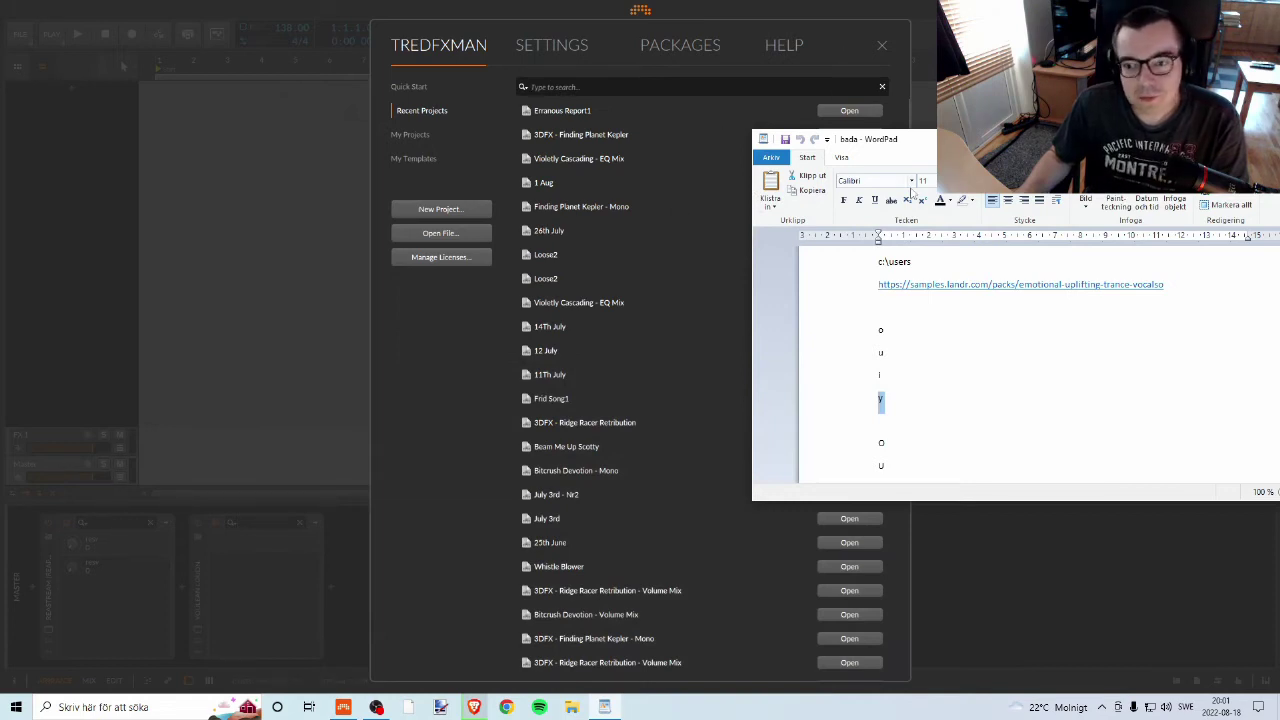
Put away the WordPad window over Bitwig Studio and close the project dashboard.
drag(953, 142, 916, 158)
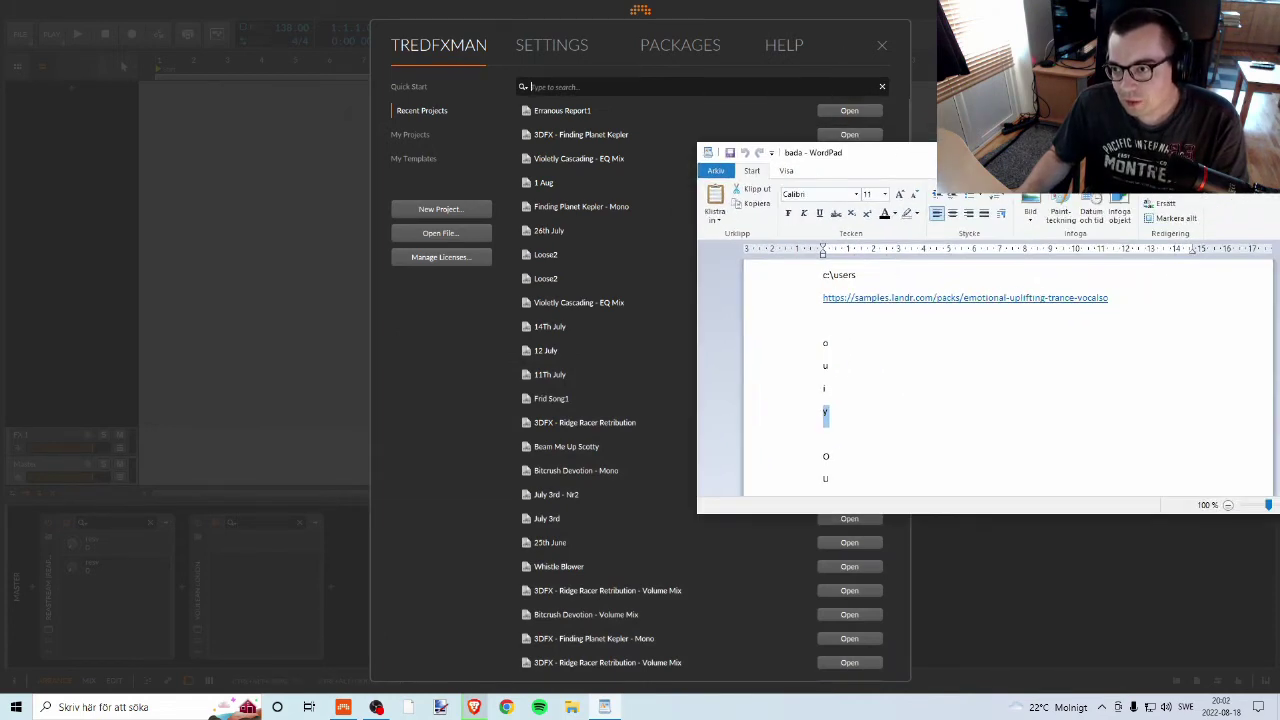
click(1197, 152)
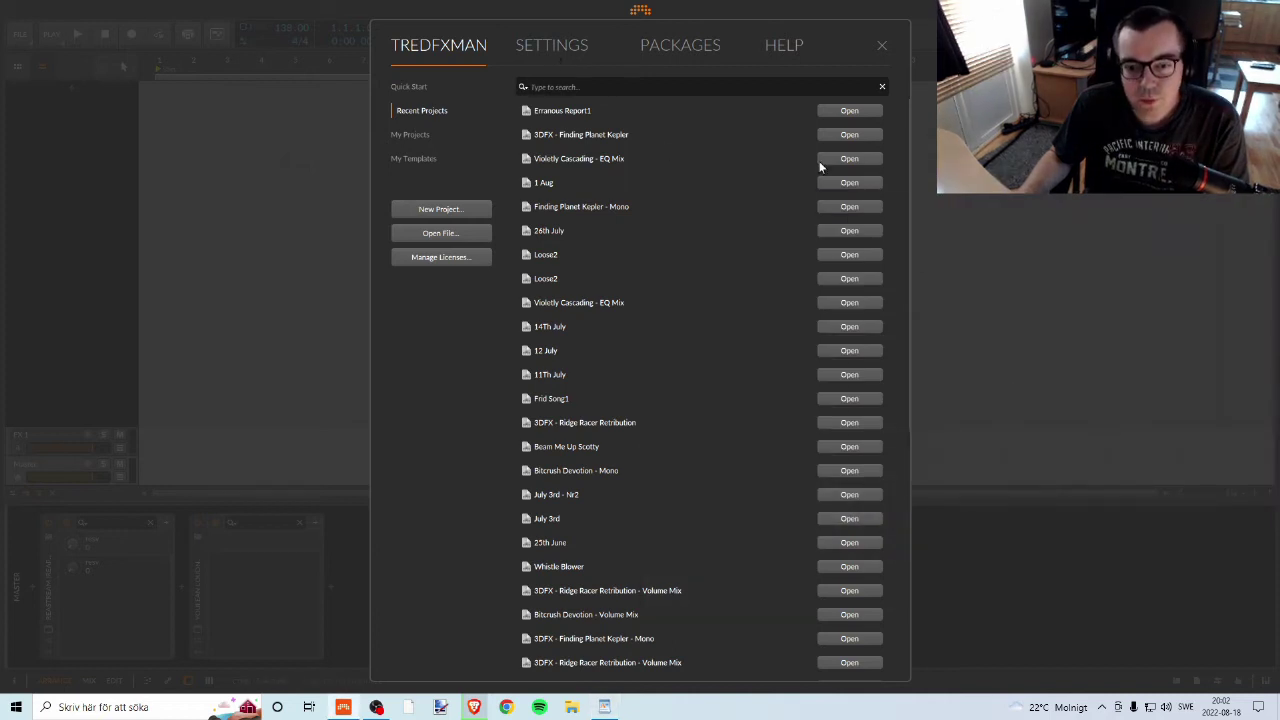
click(882, 45)
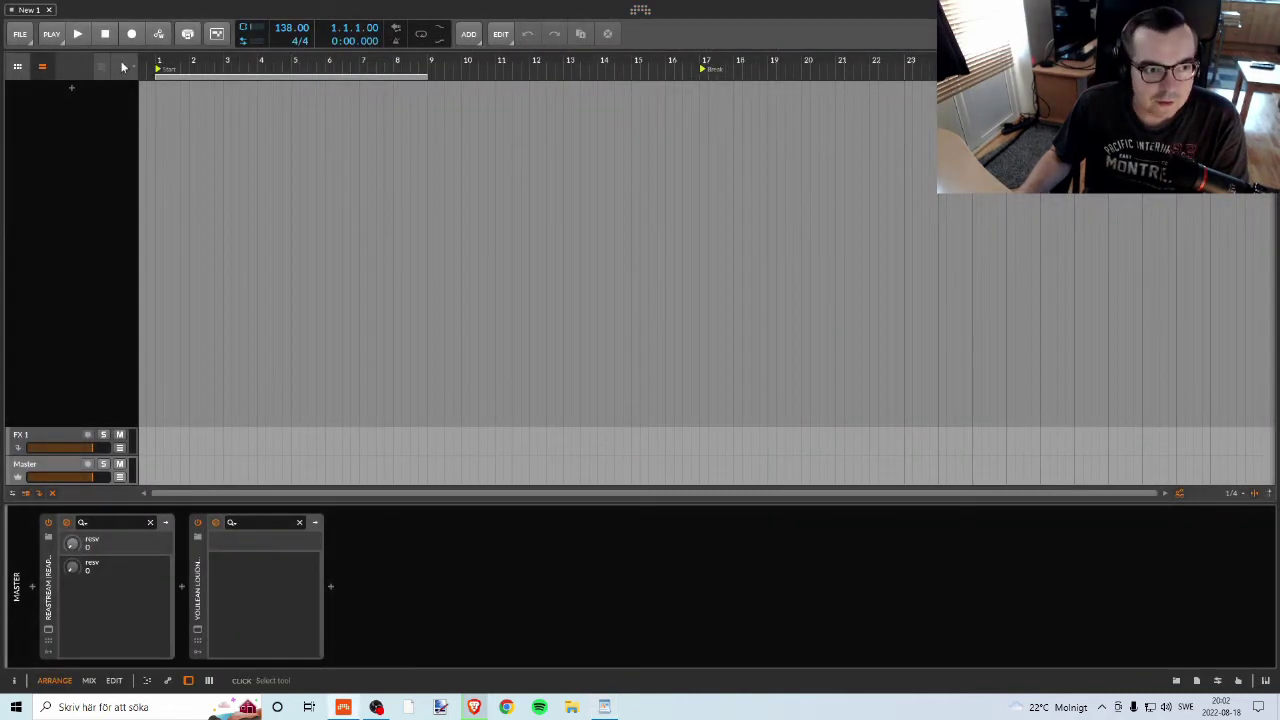
Switch to the Pen tool and add an instrument track to the empty Bitwig project.
click(120, 67)
click(127, 132)
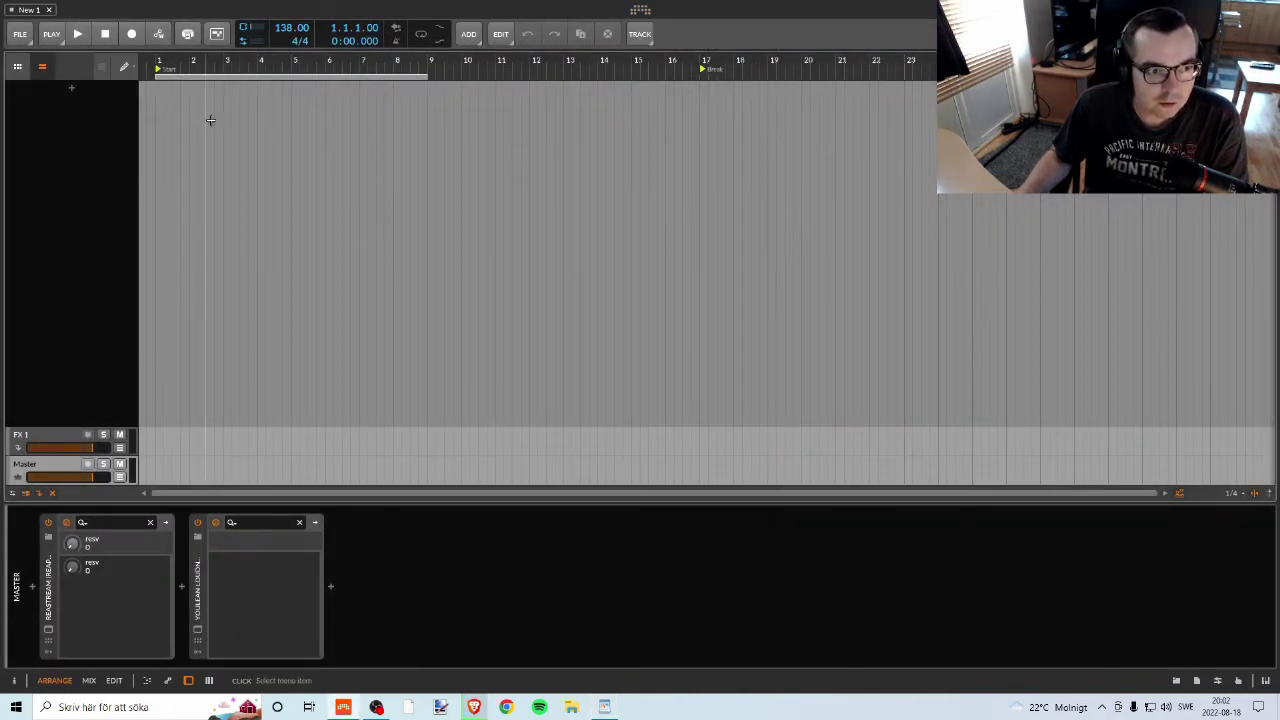
right_click(116, 104)
click(137, 112)
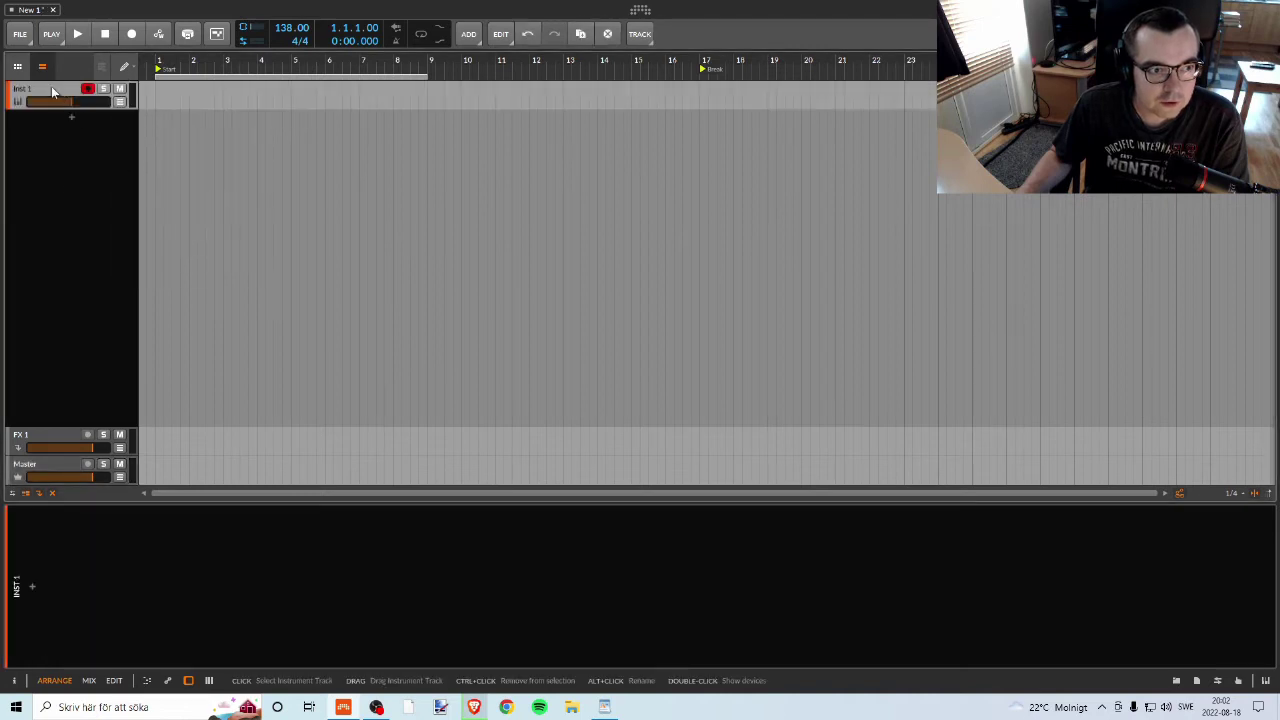
Open the device browser for the new instrument track and search for "grand" across everything and all device types.
click(31, 587)
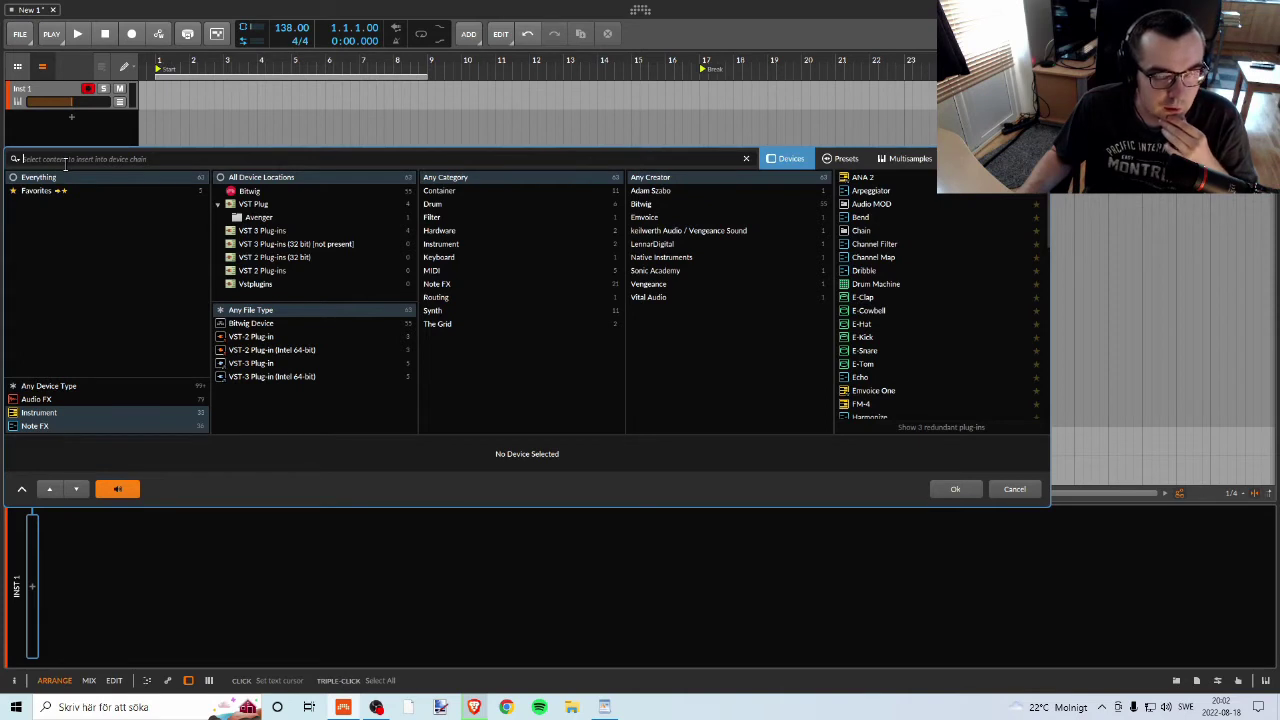
click(45, 386)
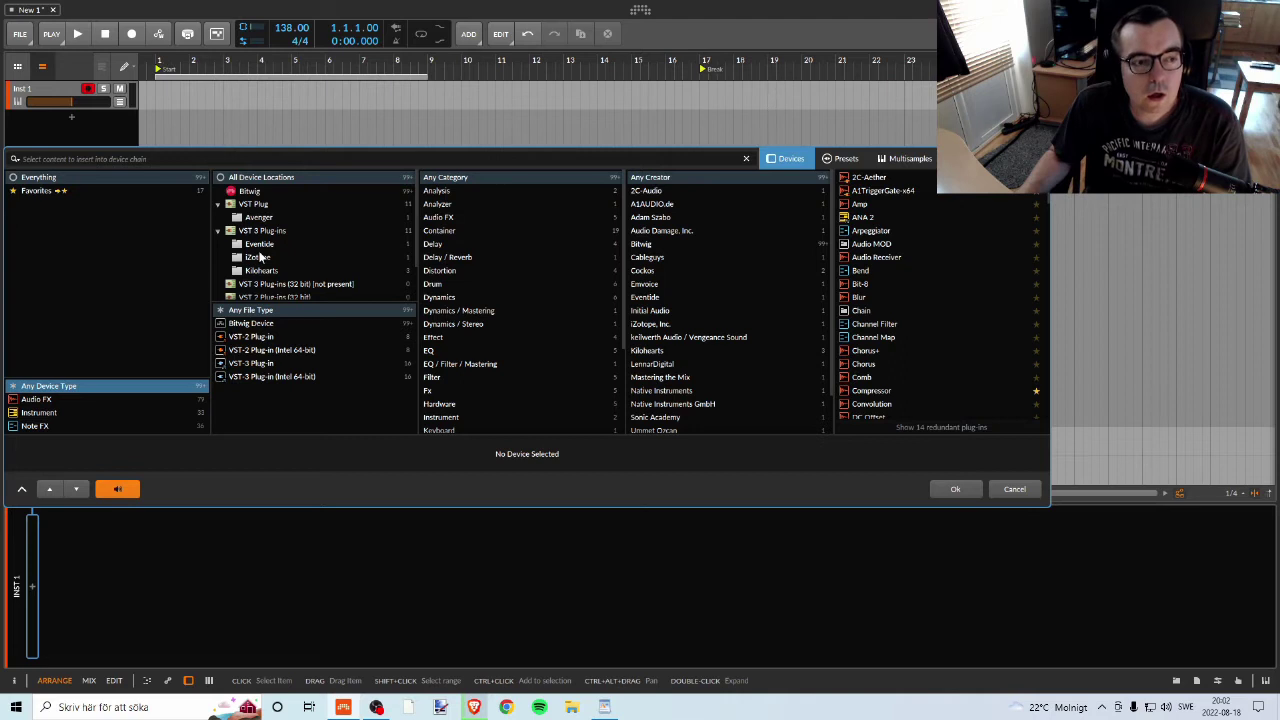
click(38, 191)
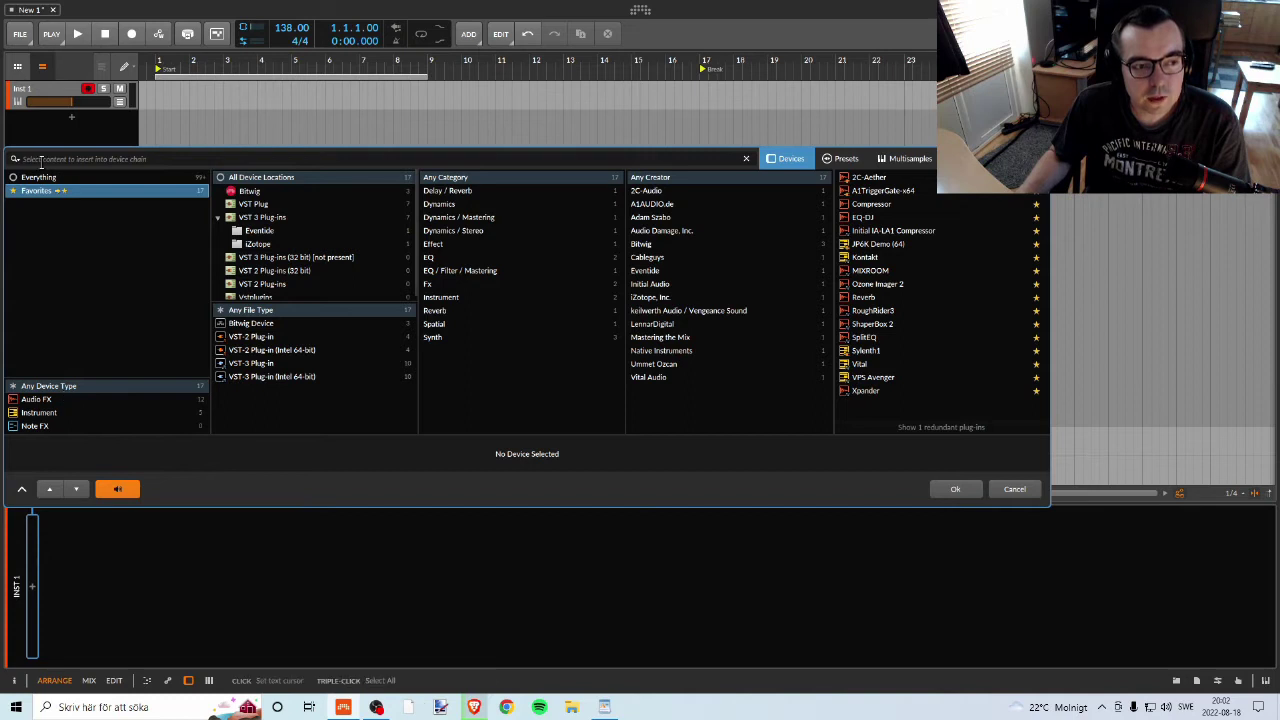
text(grand)
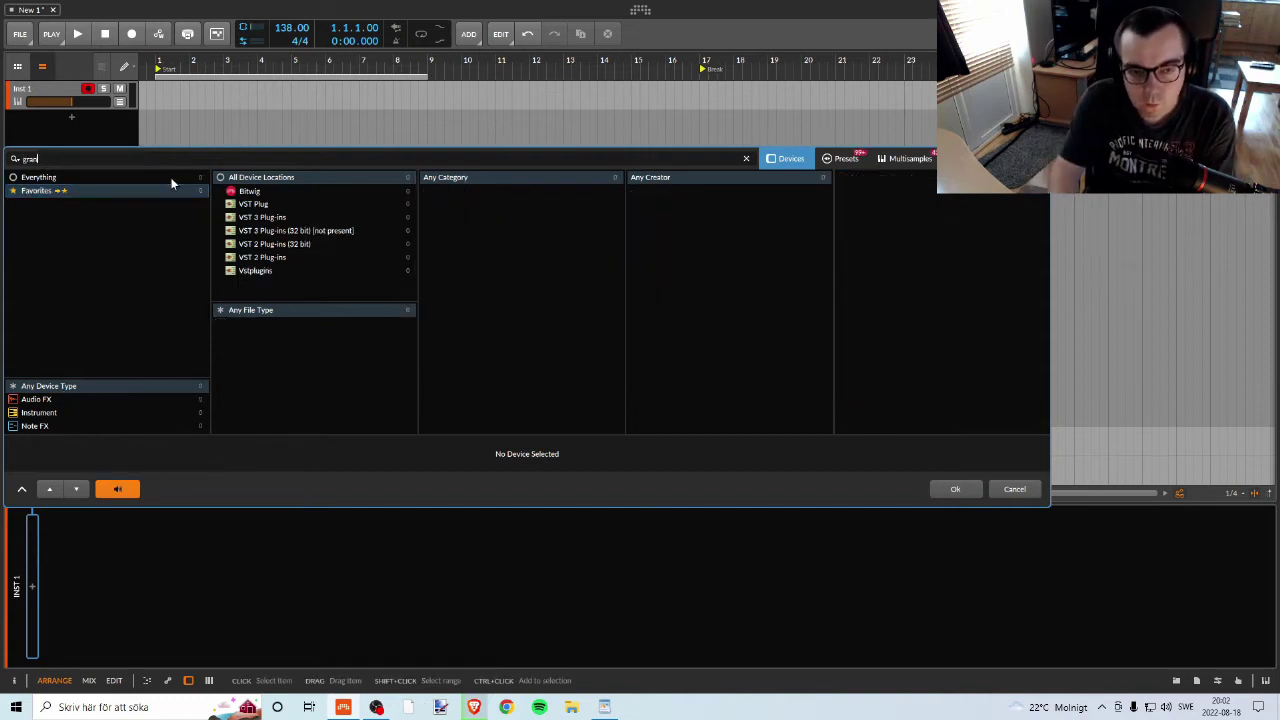
click(90, 189)
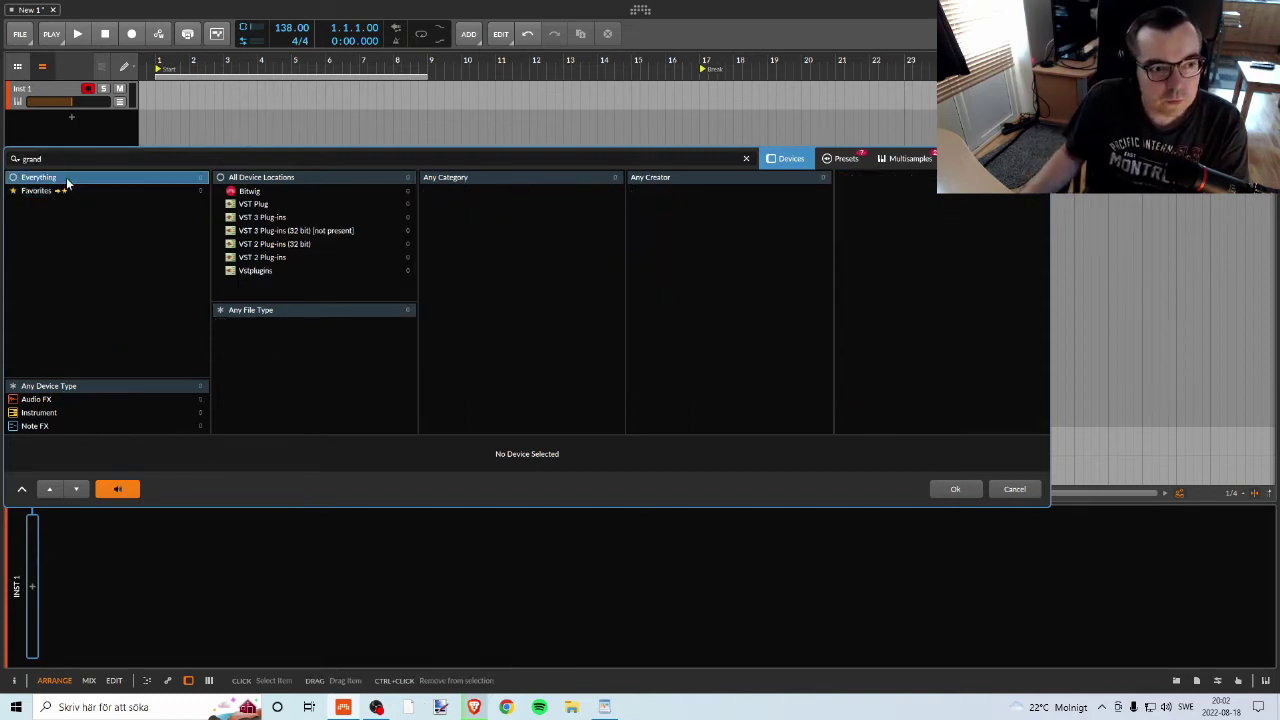
click(252, 191)
Find the Grand Piano preset among the preset results and insert it on the instrument track.
click(866, 162)
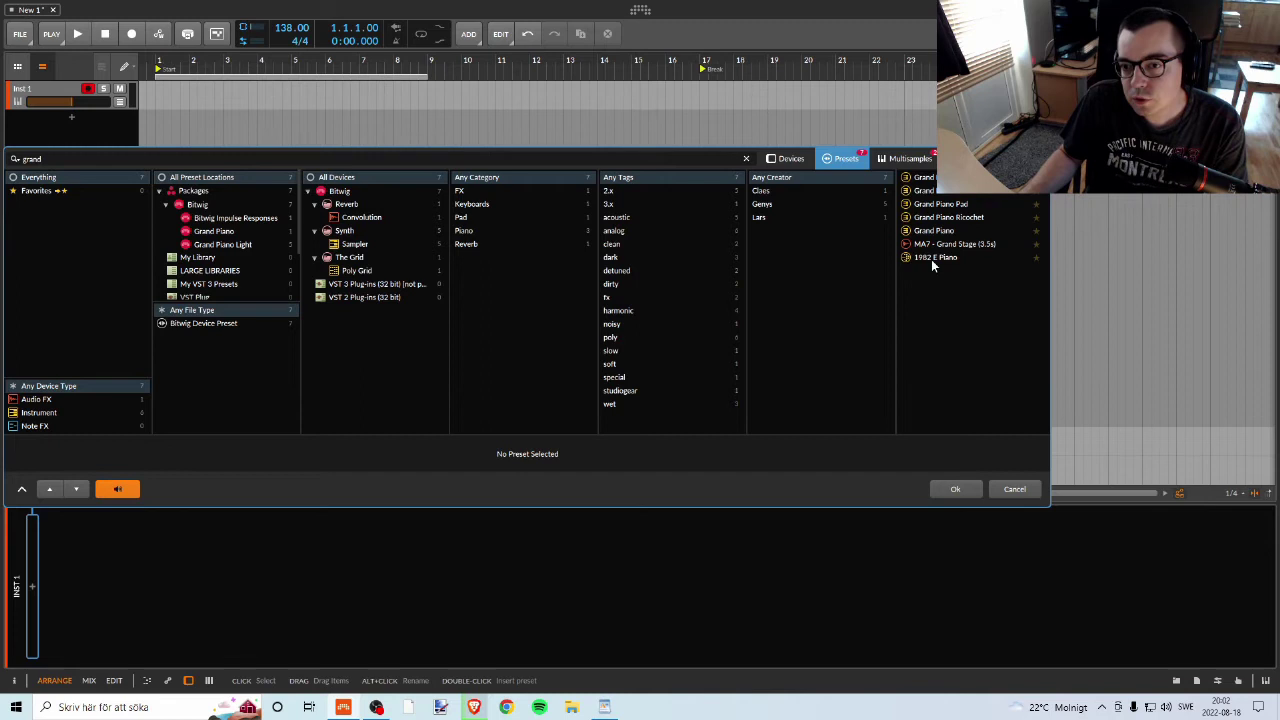
click(933, 231)
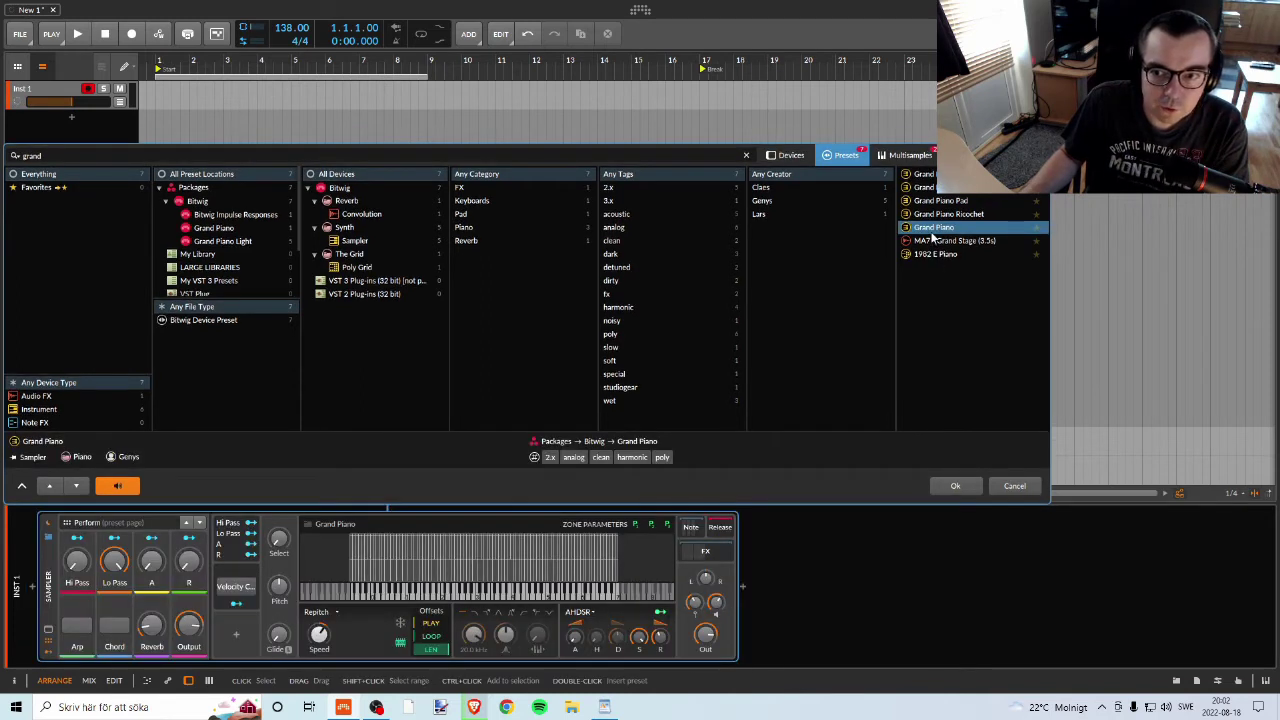
click(957, 487)
Audition the Grand Piano by playing notes up and down the Sampler's keyboard.
click(407, 597)
click(420, 597)
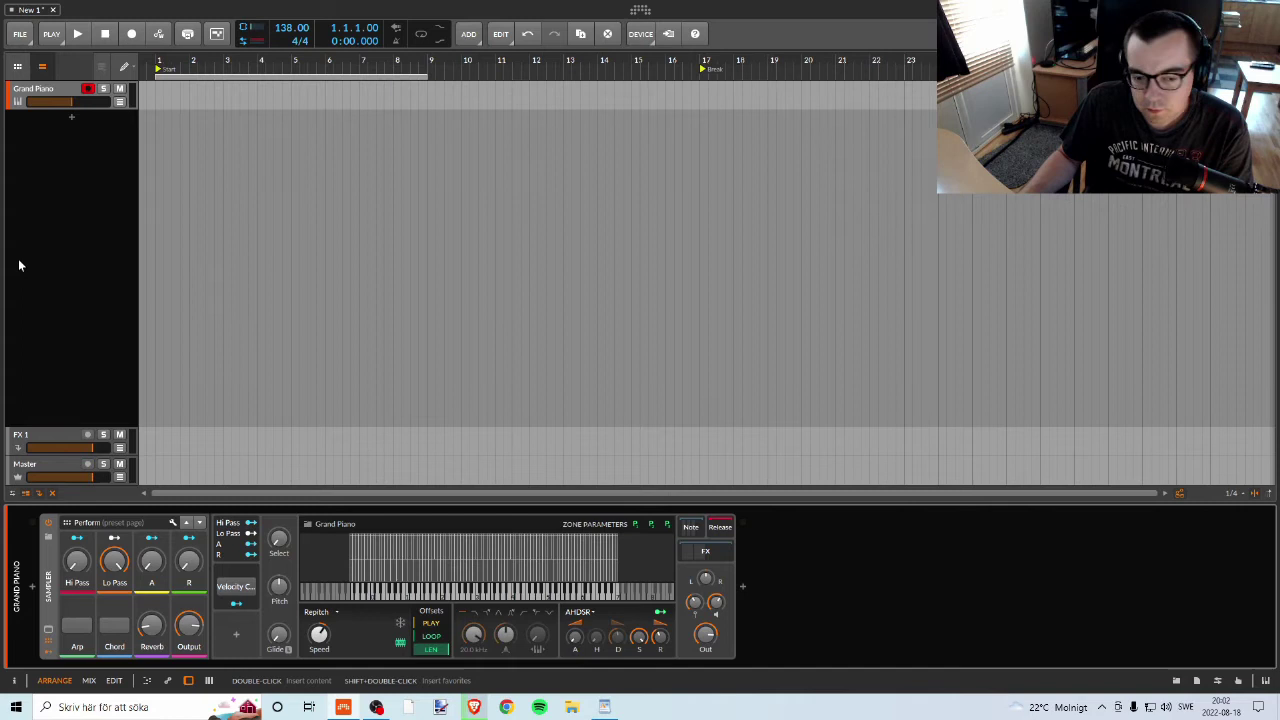
click(424, 598)
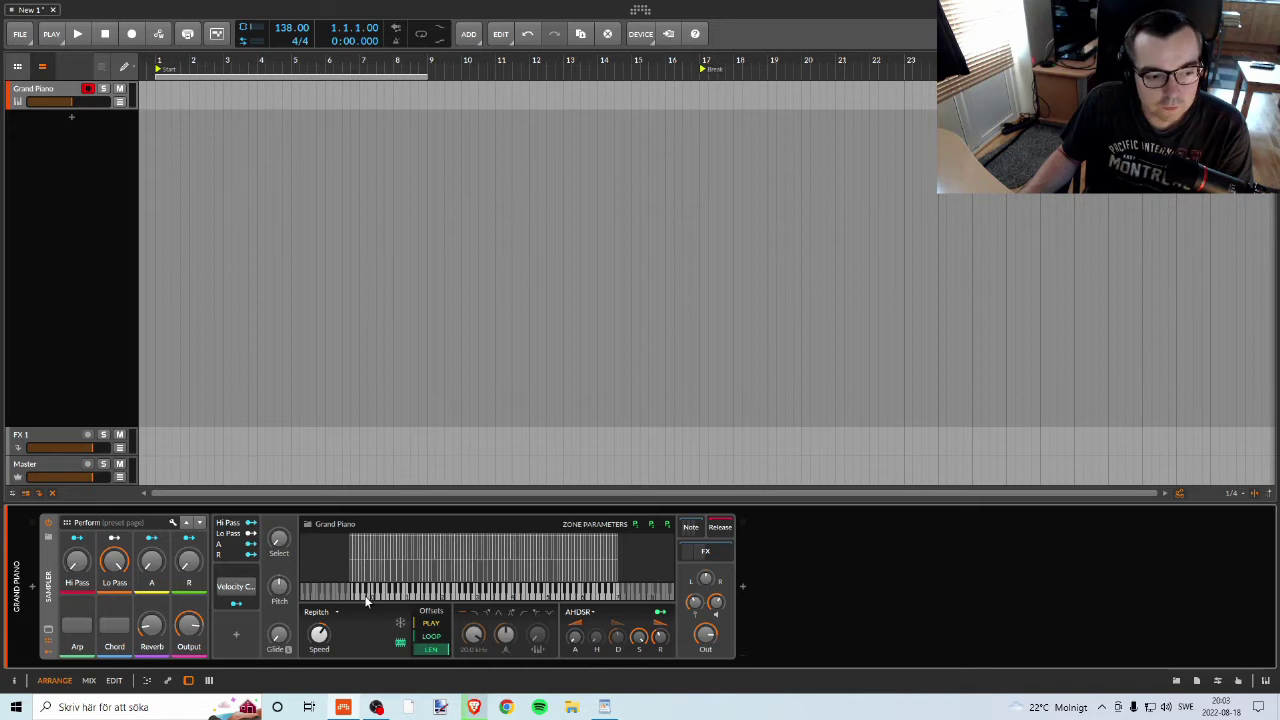
click(366, 598)
drag(367, 598, 520, 600)
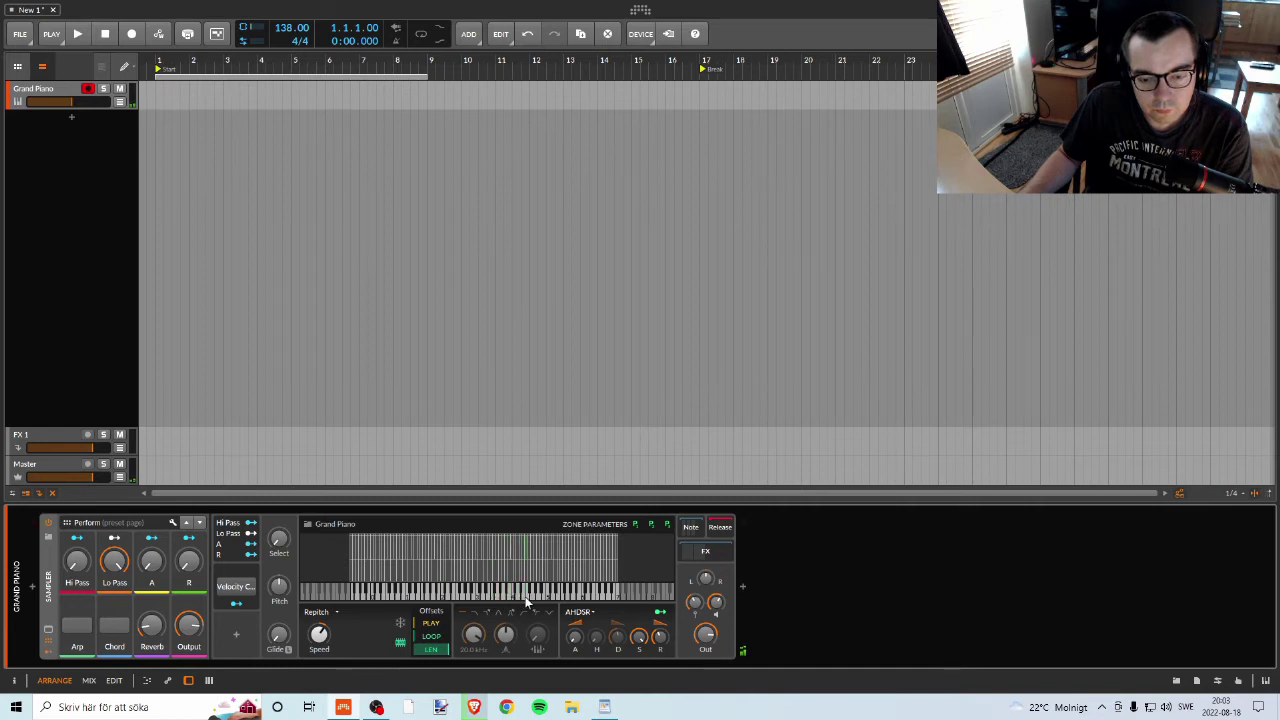
click(517, 598)
drag(517, 598, 450, 596)
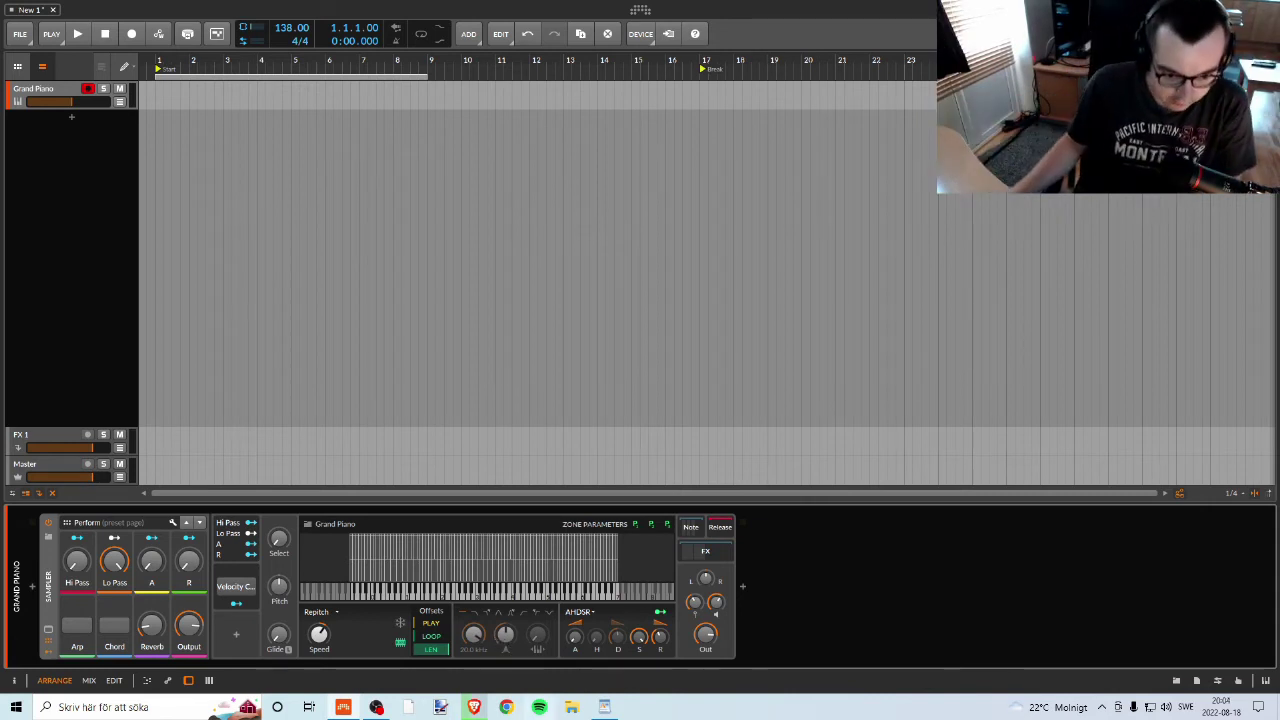
Check the audio levels in OBS Studio, return to Bitwig Studio and play a run of Grand Piano notes.
click(376, 707)
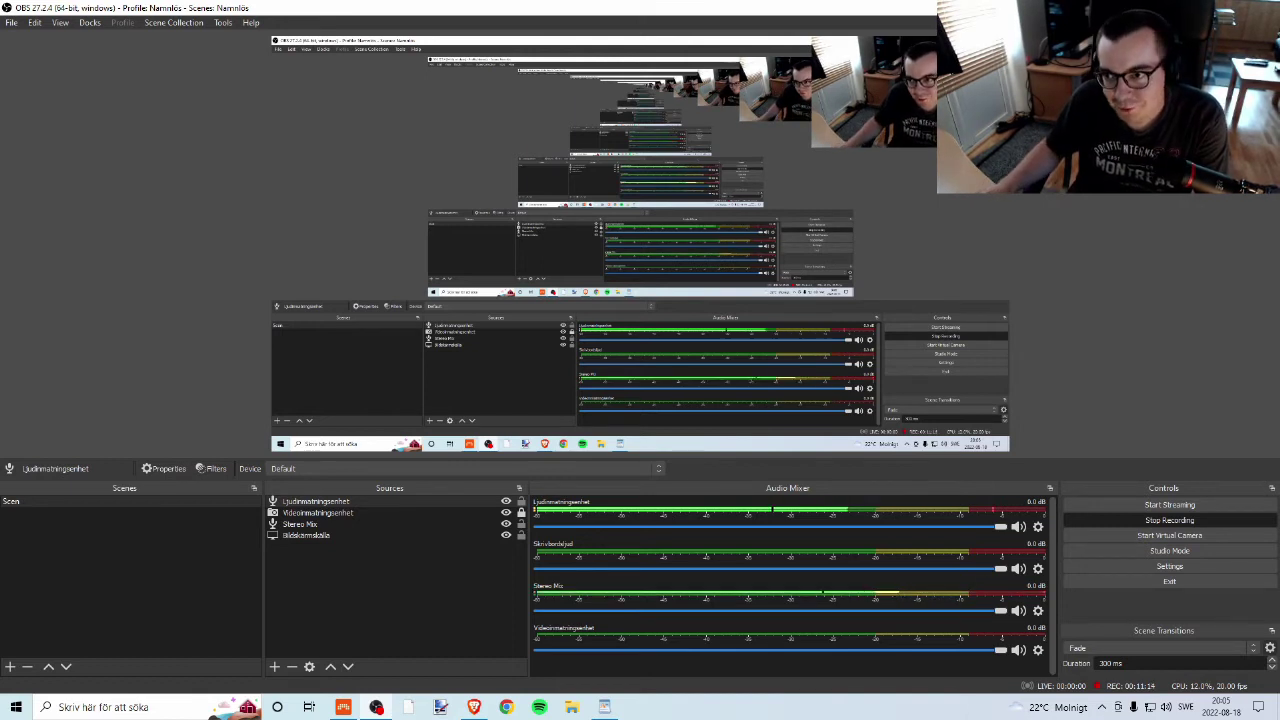
key(alt+Tab)
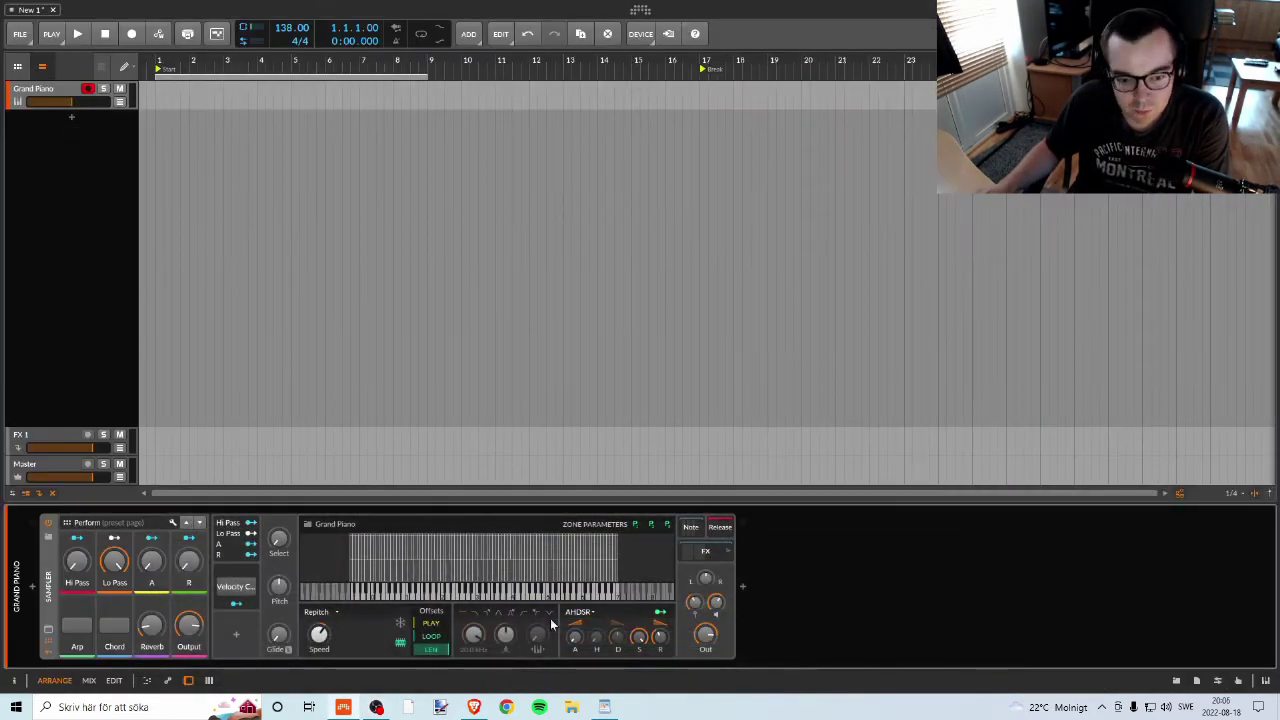
drag(400, 590, 529, 598)
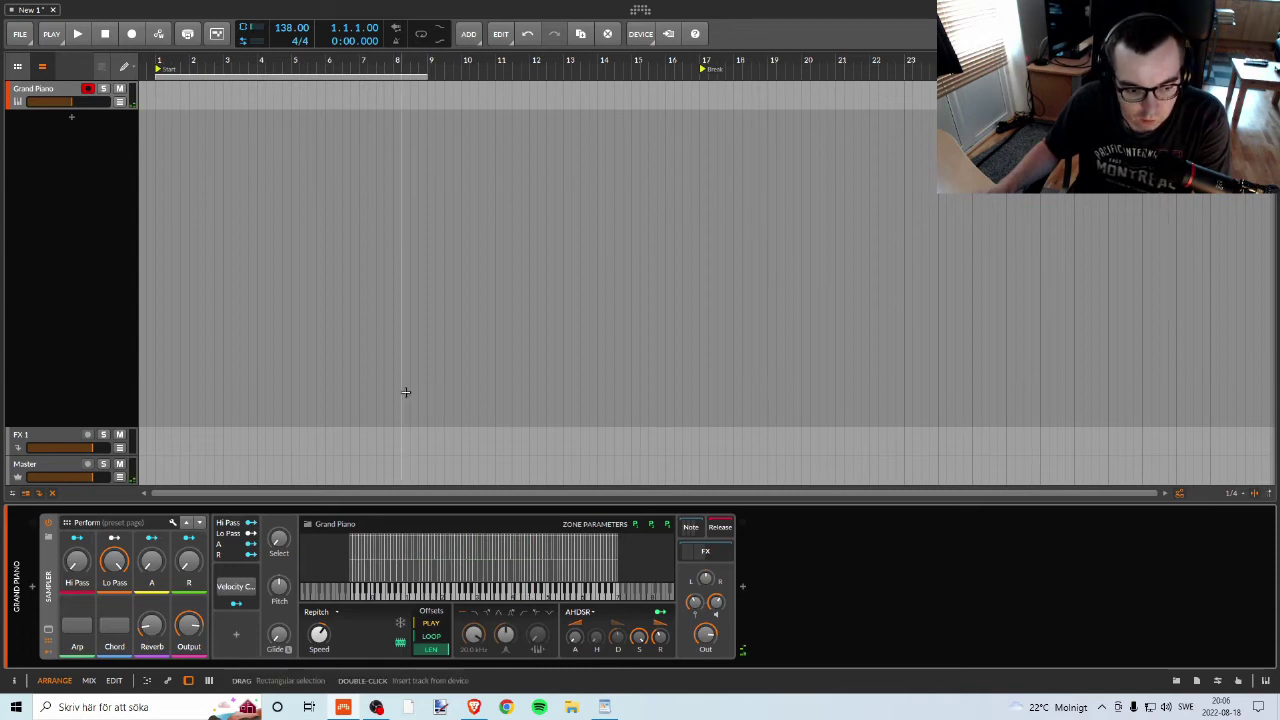
click(54, 150)
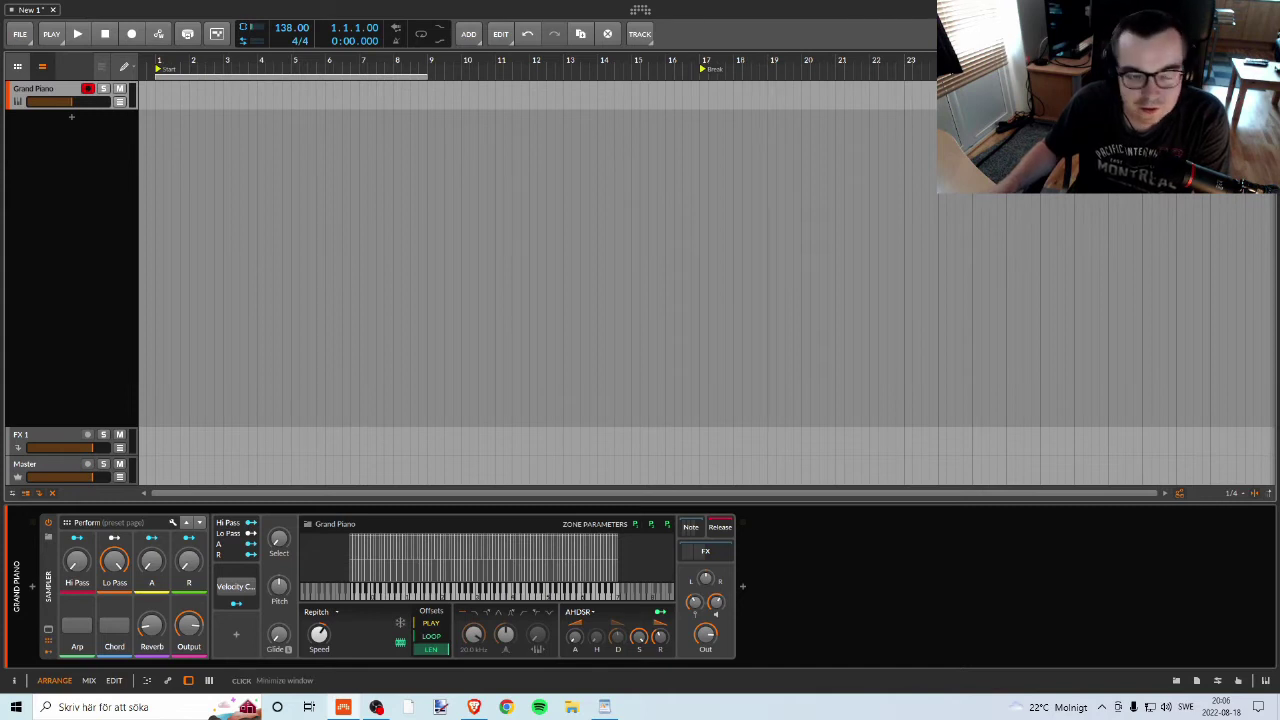
Minimize Bitwig Studio, examine the running recording and audio mixer in OBS Studio, and return to the Bitwig project.
click(1218, 9)
click(378, 707)
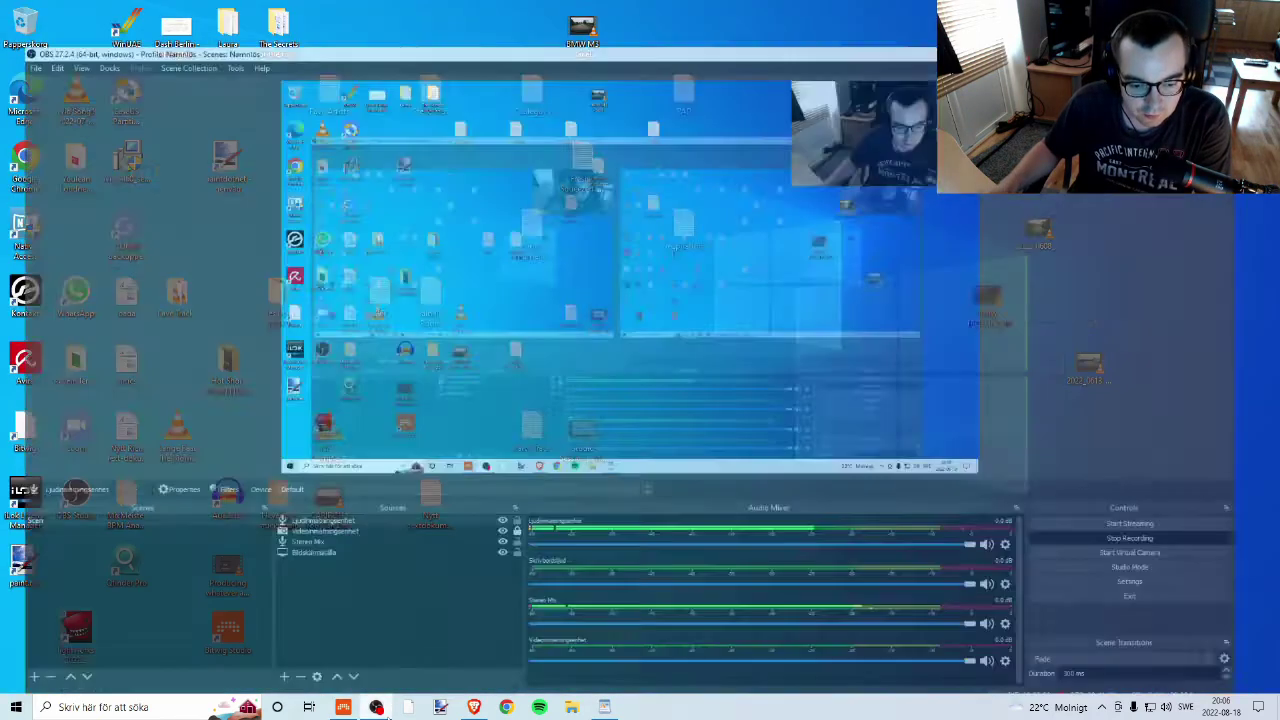
click(380, 708)
click(378, 707)
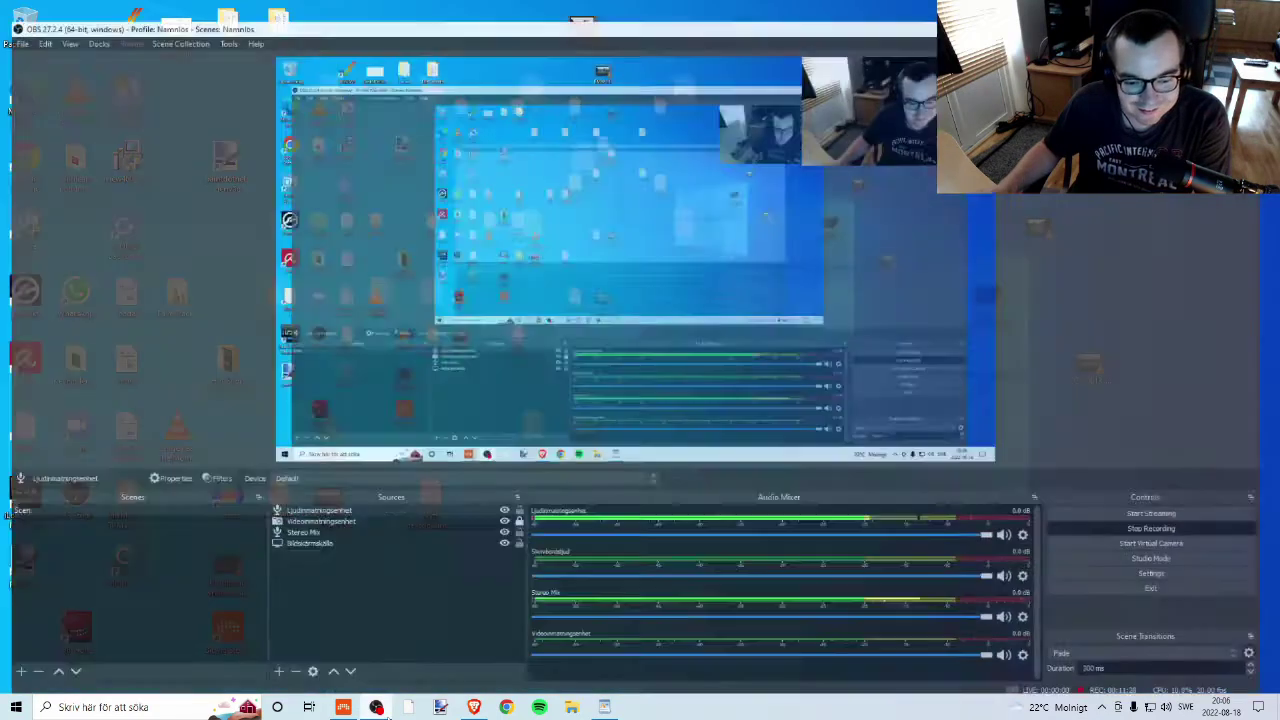
click(343, 707)
click(343, 707)
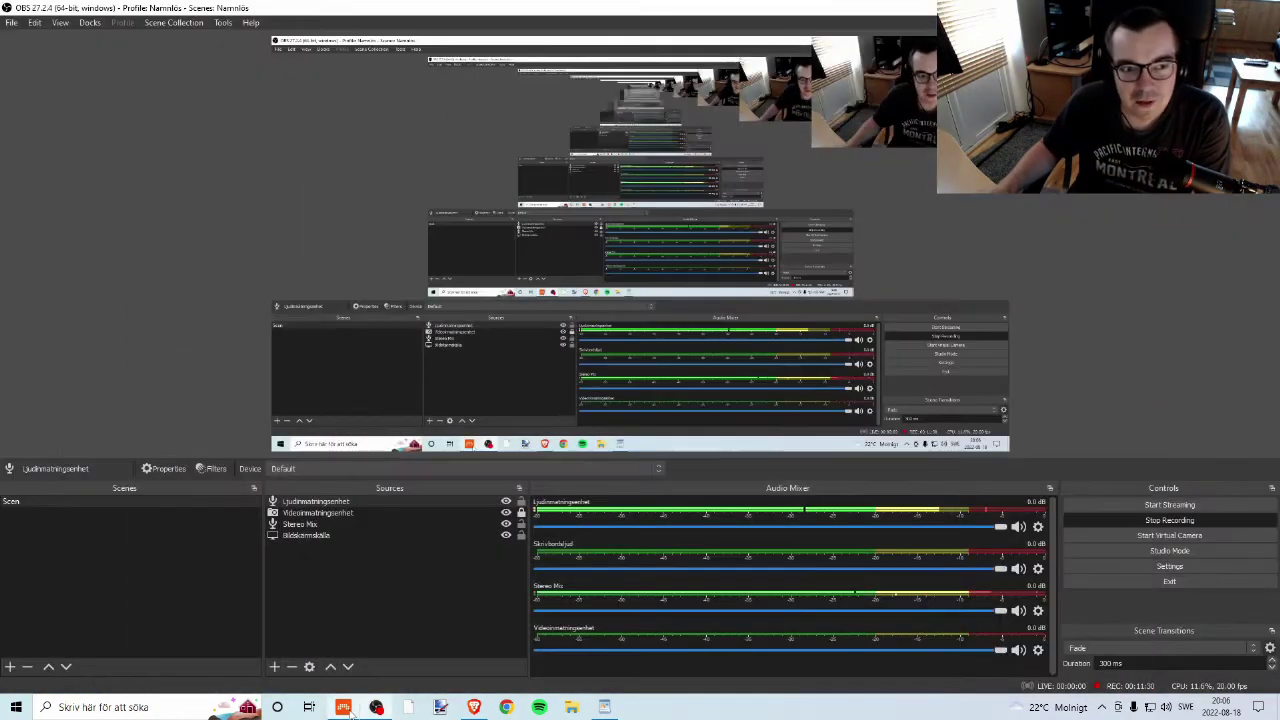
mouse_move(377, 708)
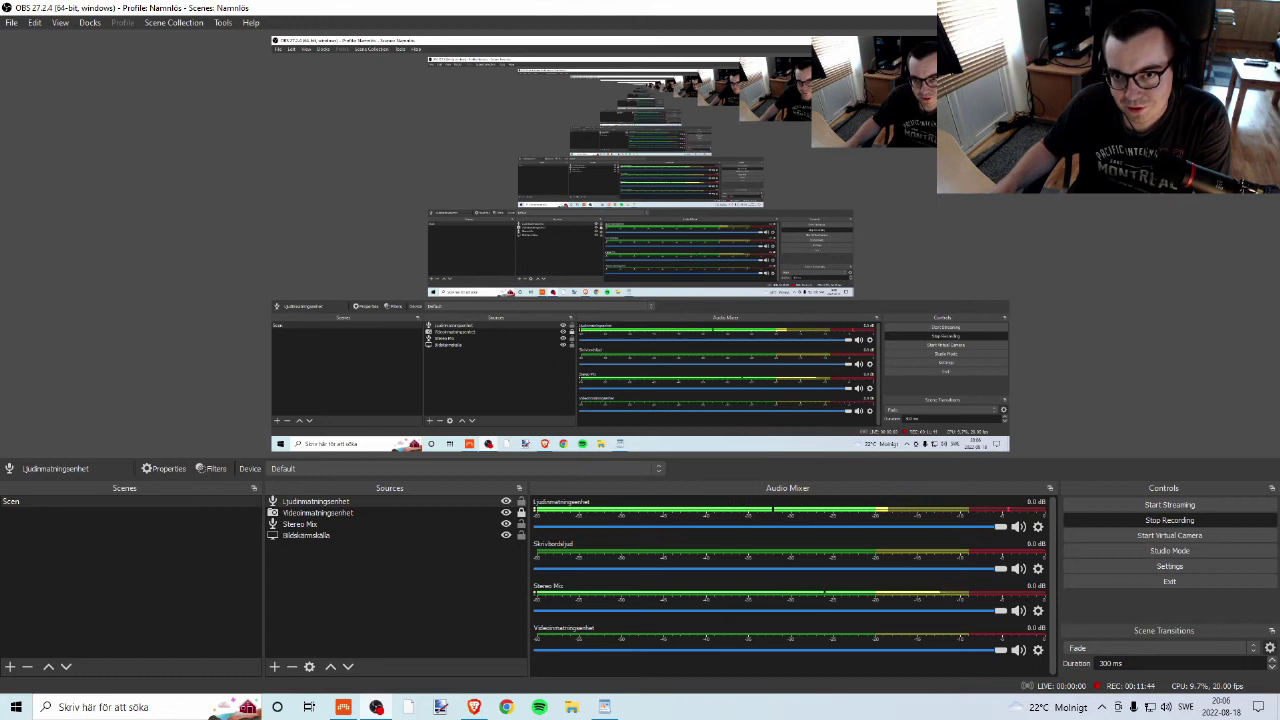
key(super+d)
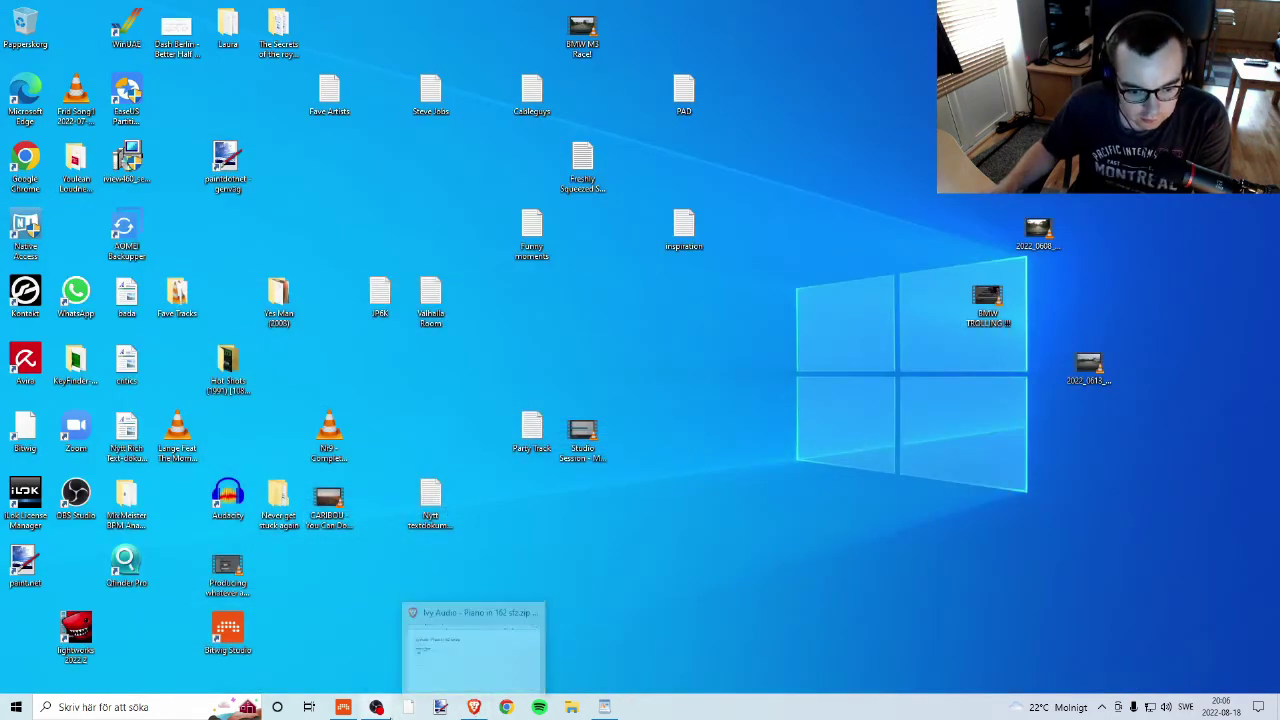
click(343, 707)
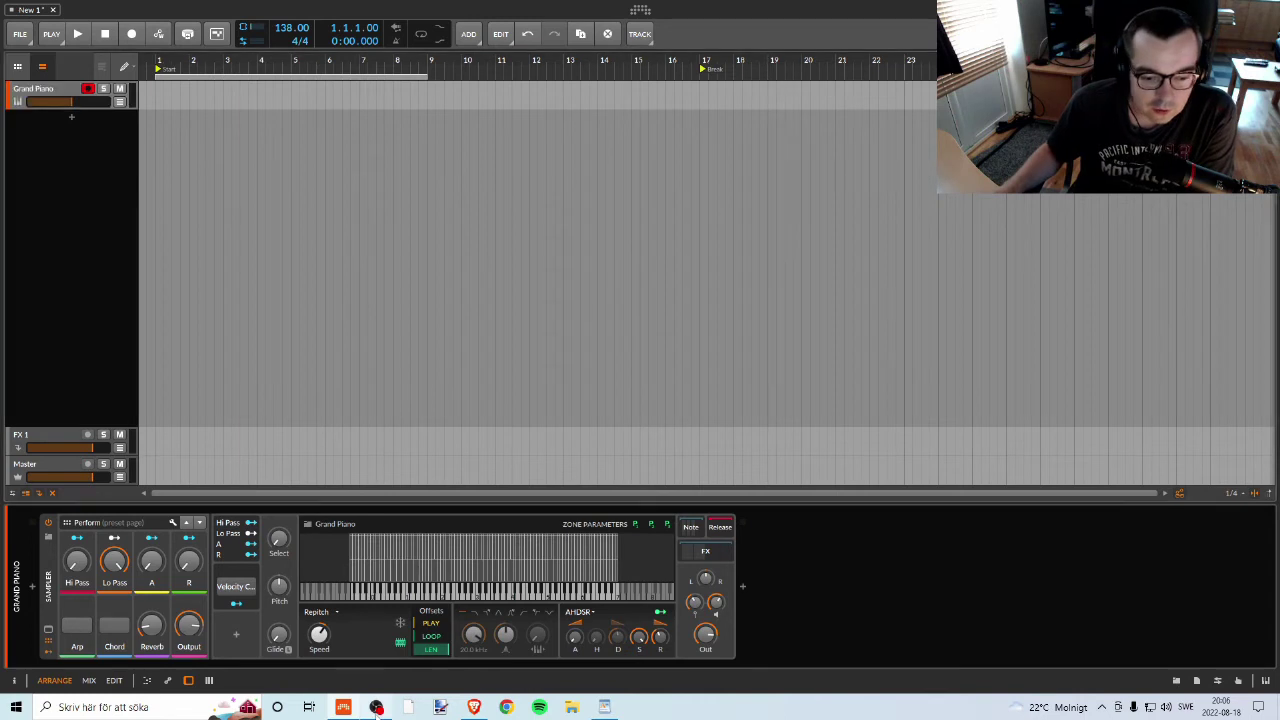
click(376, 707)
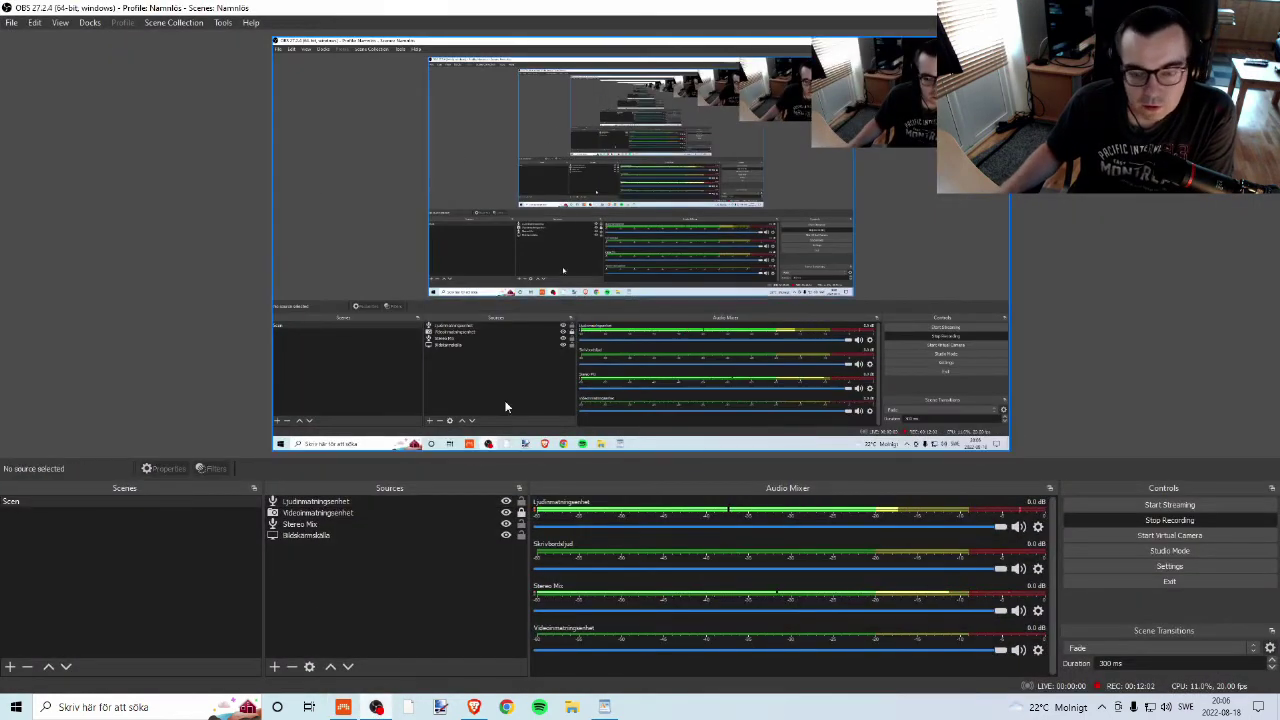
click(345, 707)
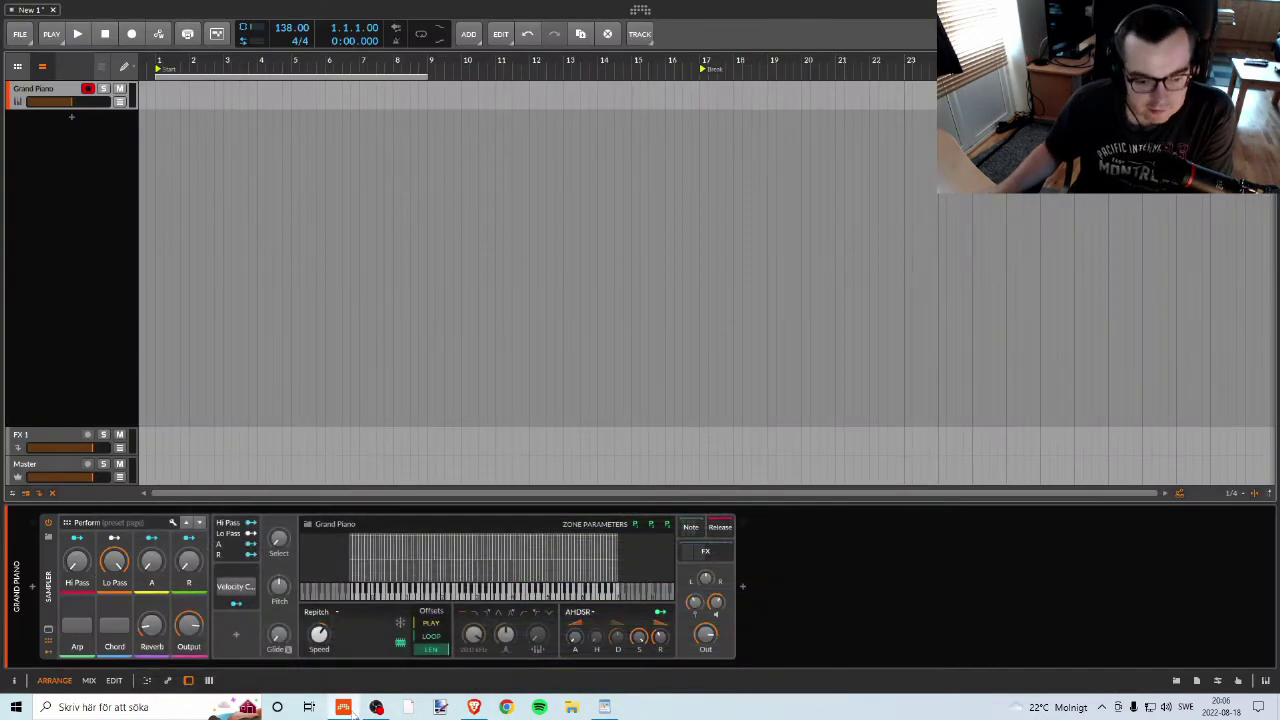
Switch to Brave and check the status of the Piano in 162 torrent and the sforzando installer download.
click(473, 707)
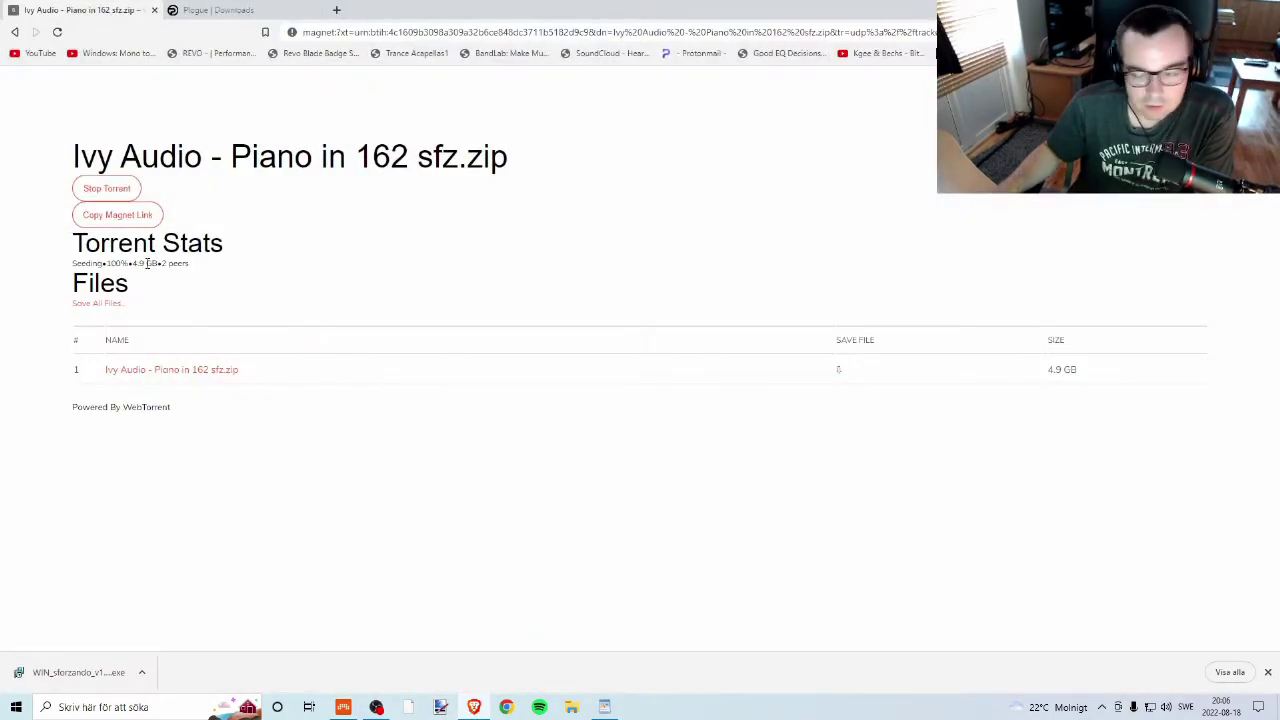
key(ctrl+Tab)
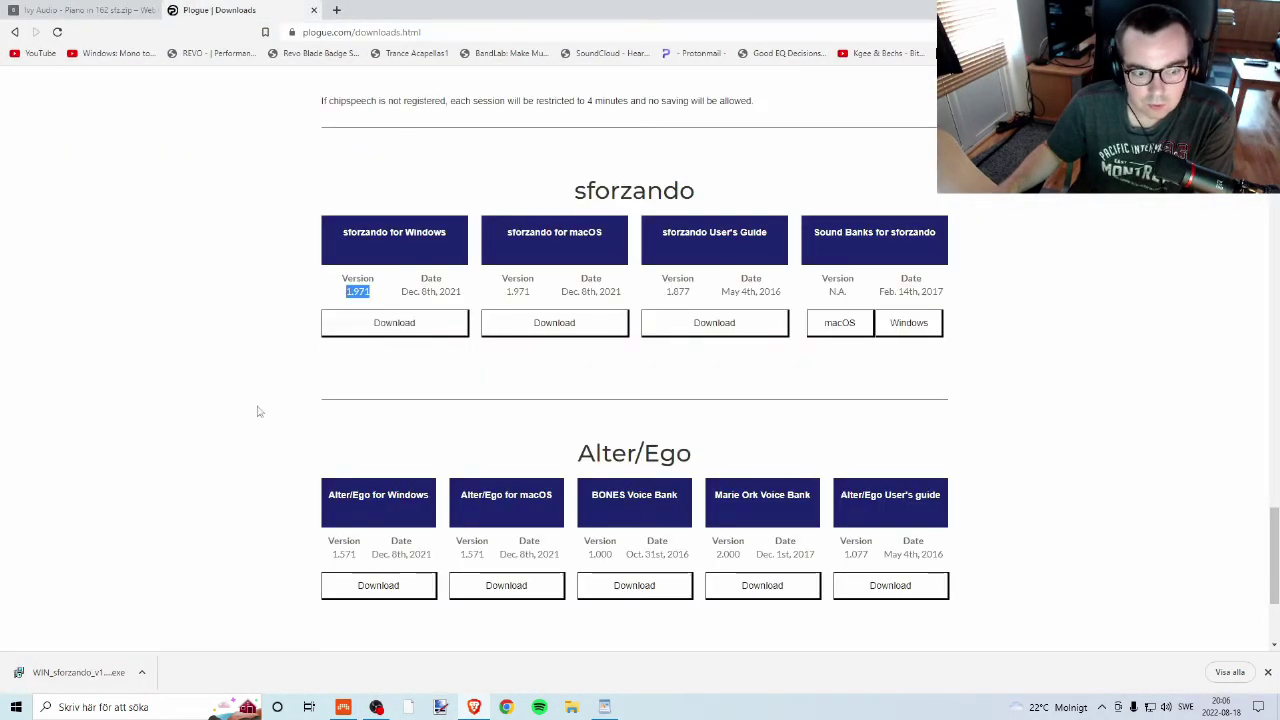
Switch to Bitwig Studio and quit it without saving the Grand Piano project.
click(343, 707)
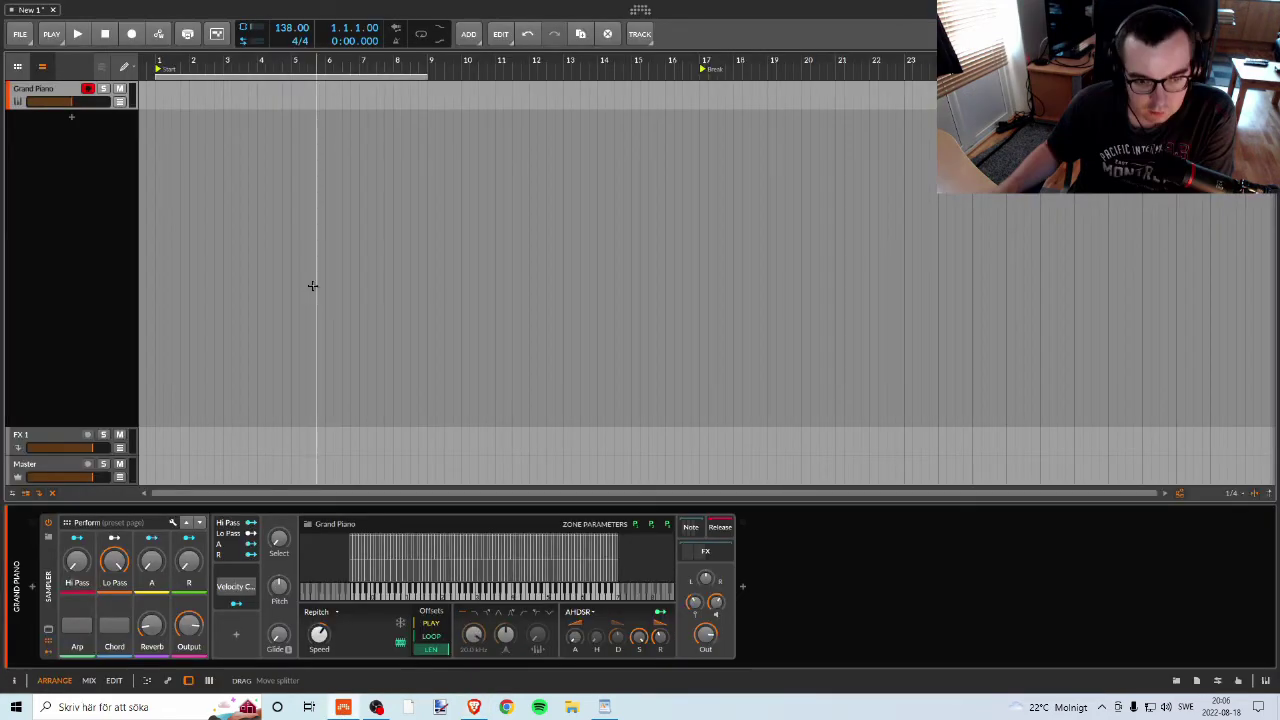
click(20, 34)
click(50, 294)
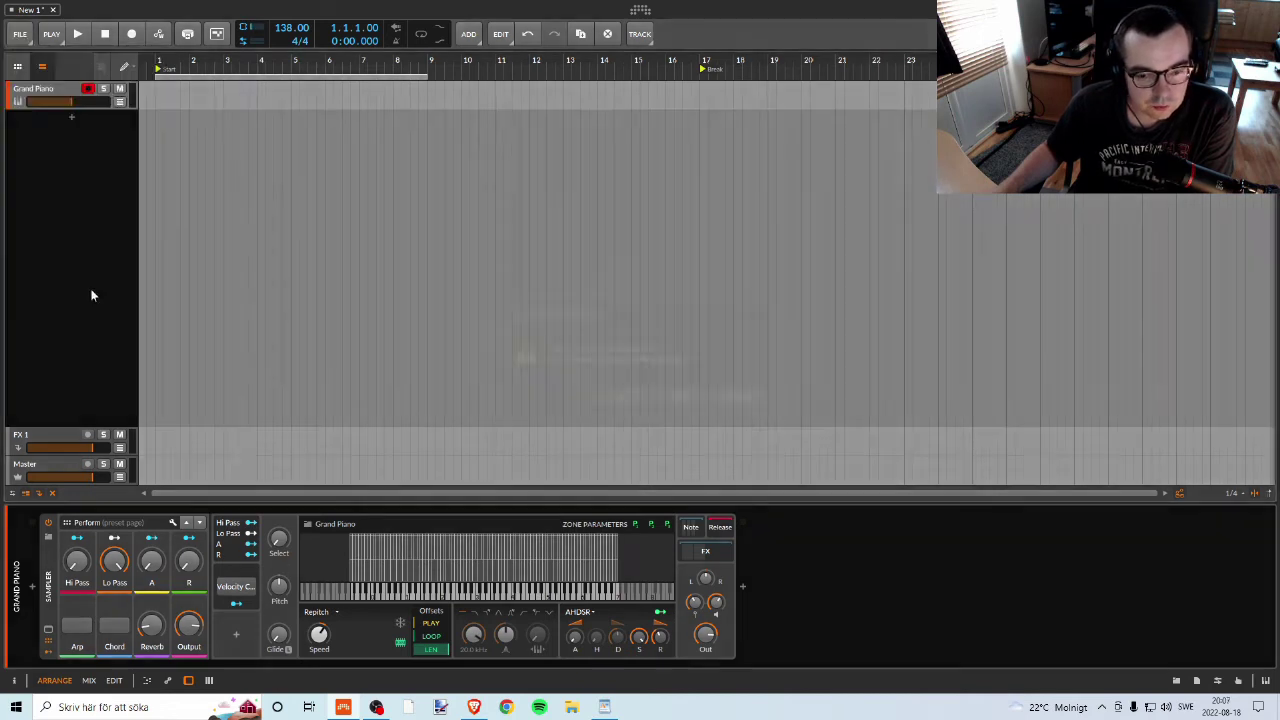
click(678, 396)
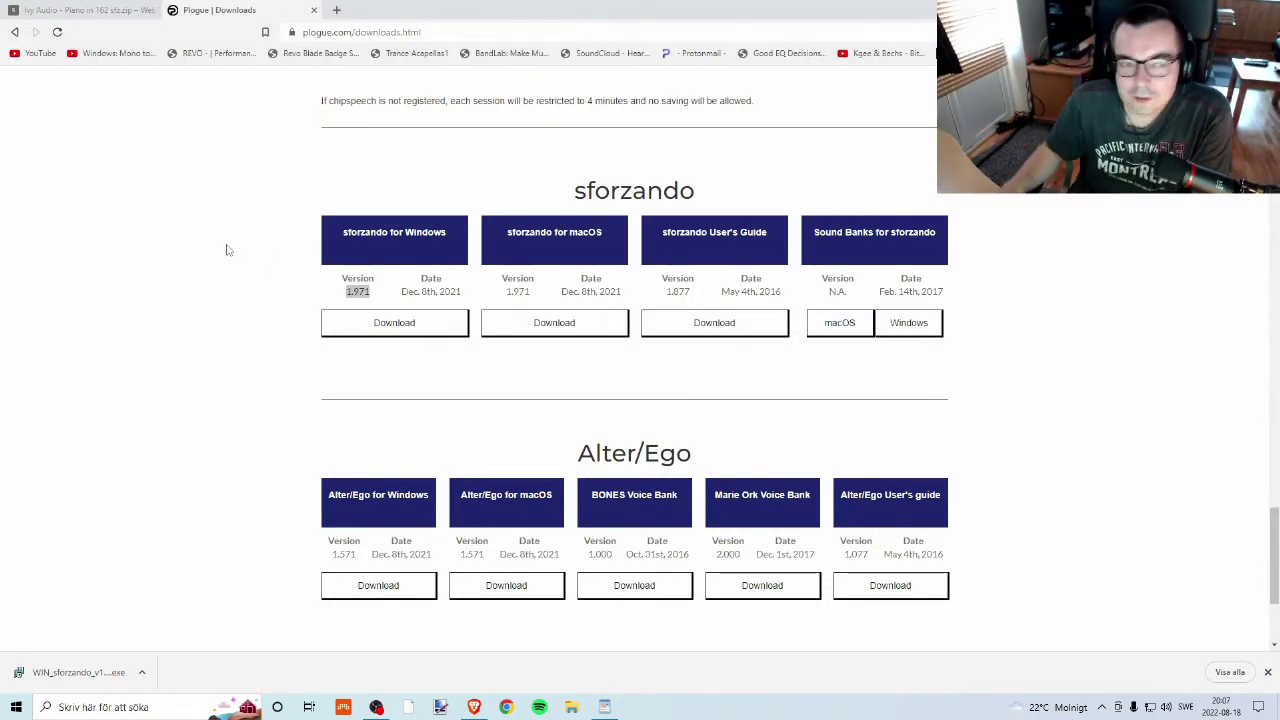
click(110, 10)
click(214, 10)
click(110, 10)
click(197, 8)
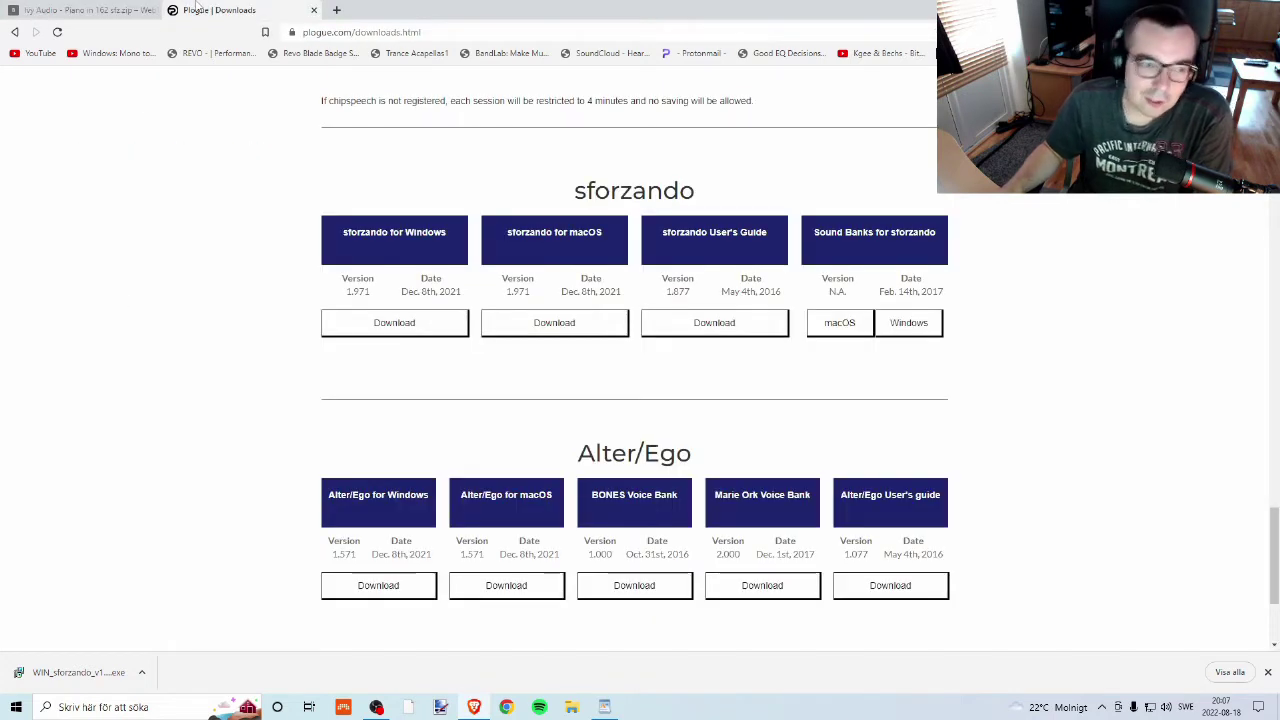
click(62, 10)
click(214, 10)
click(105, 10)
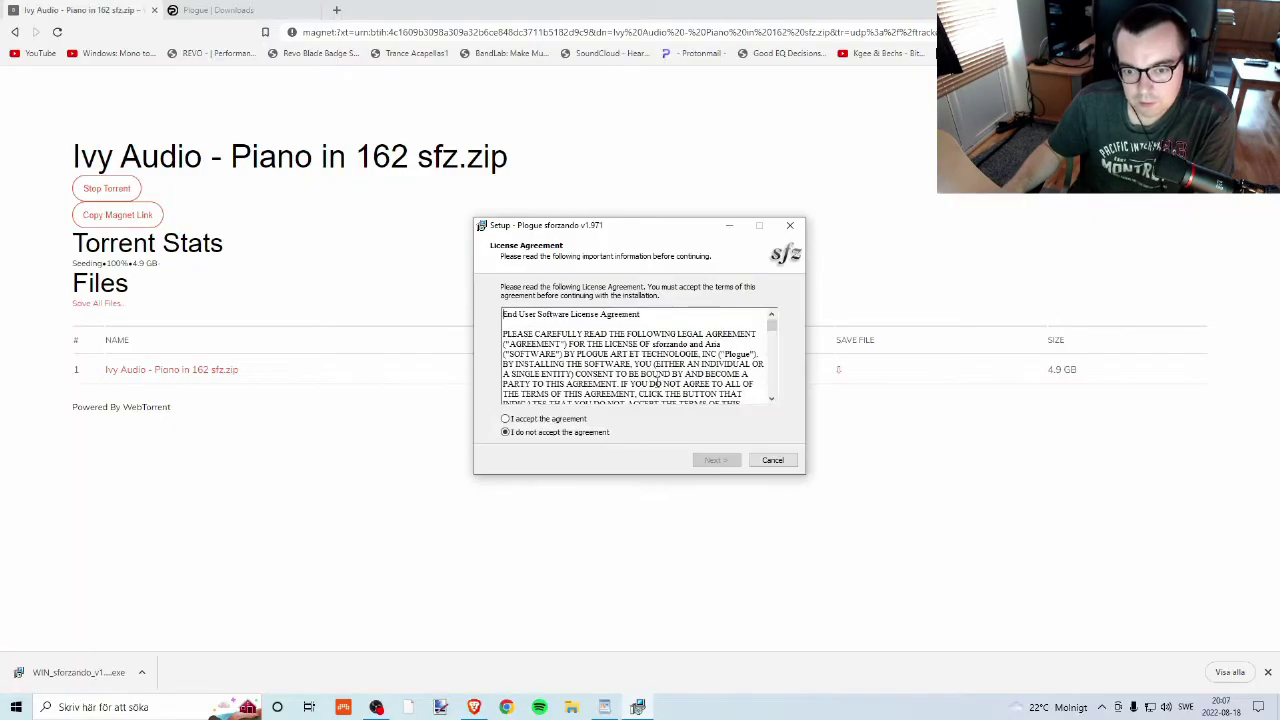
Accept the license agreement in the sforzando setup and continue to the destination selection.
click(537, 421)
click(716, 460)
click(716, 460)
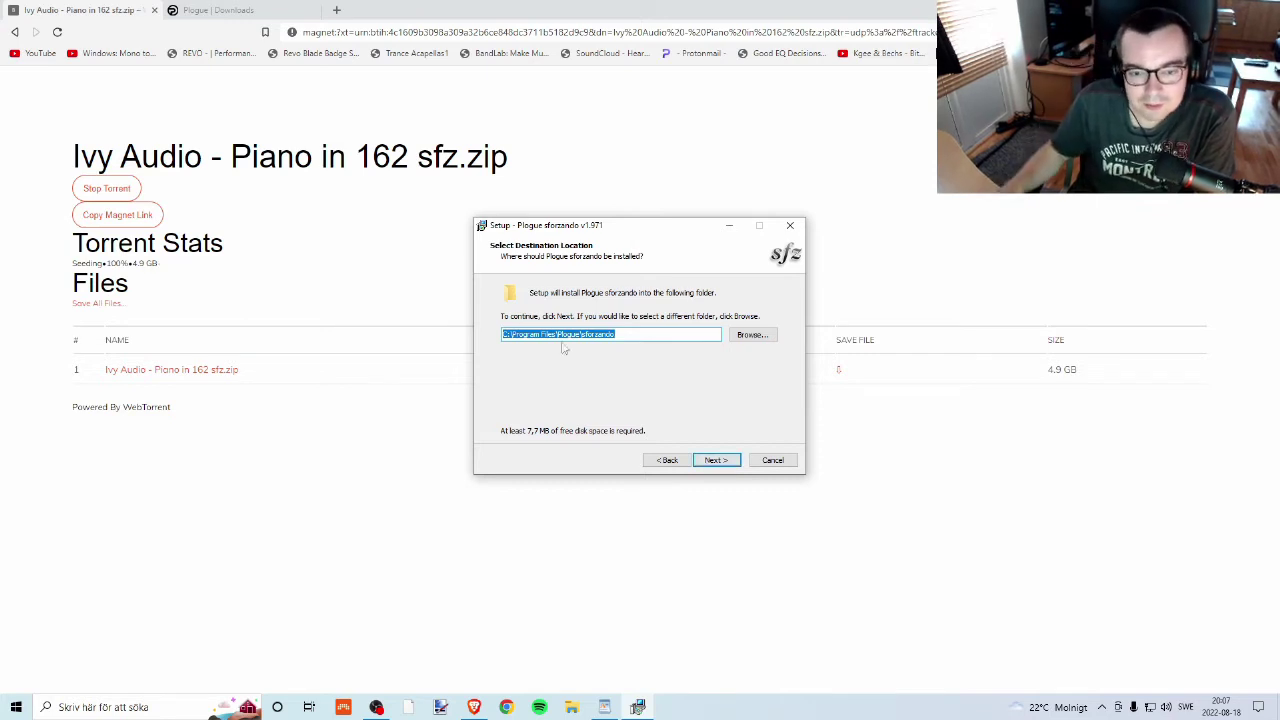
Copy the destination path C:\Program Files\Plogue\sforzando and continue to the component selection.
click(616, 338)
drag(618, 335, 502, 335)
click(657, 335)
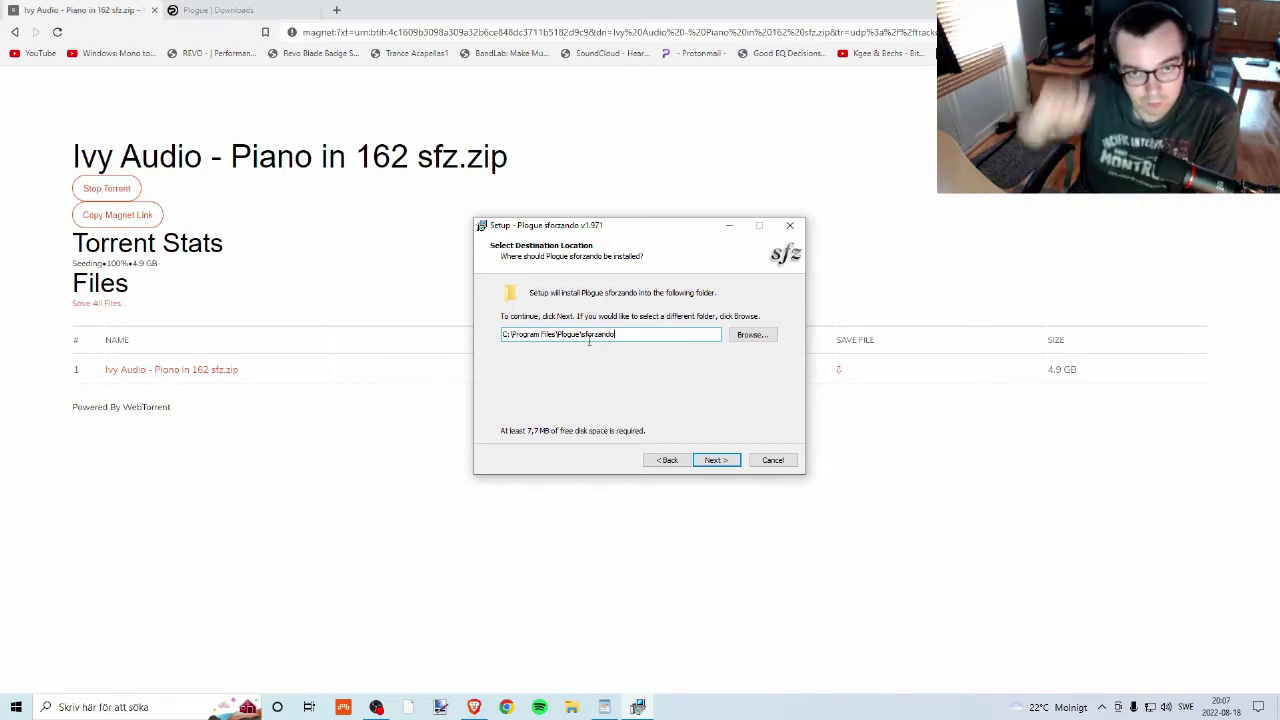
drag(600, 338, 582, 322)
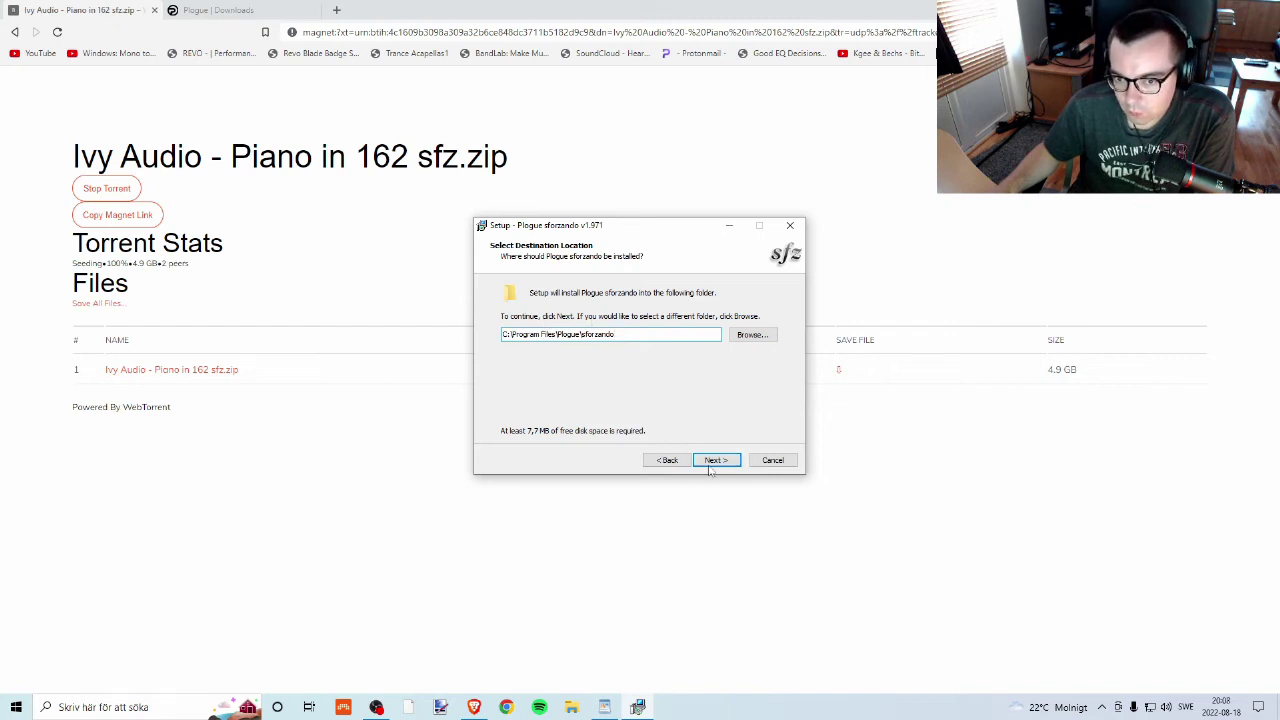
drag(614, 334, 502, 334)
right_click(558, 337)
click(610, 381)
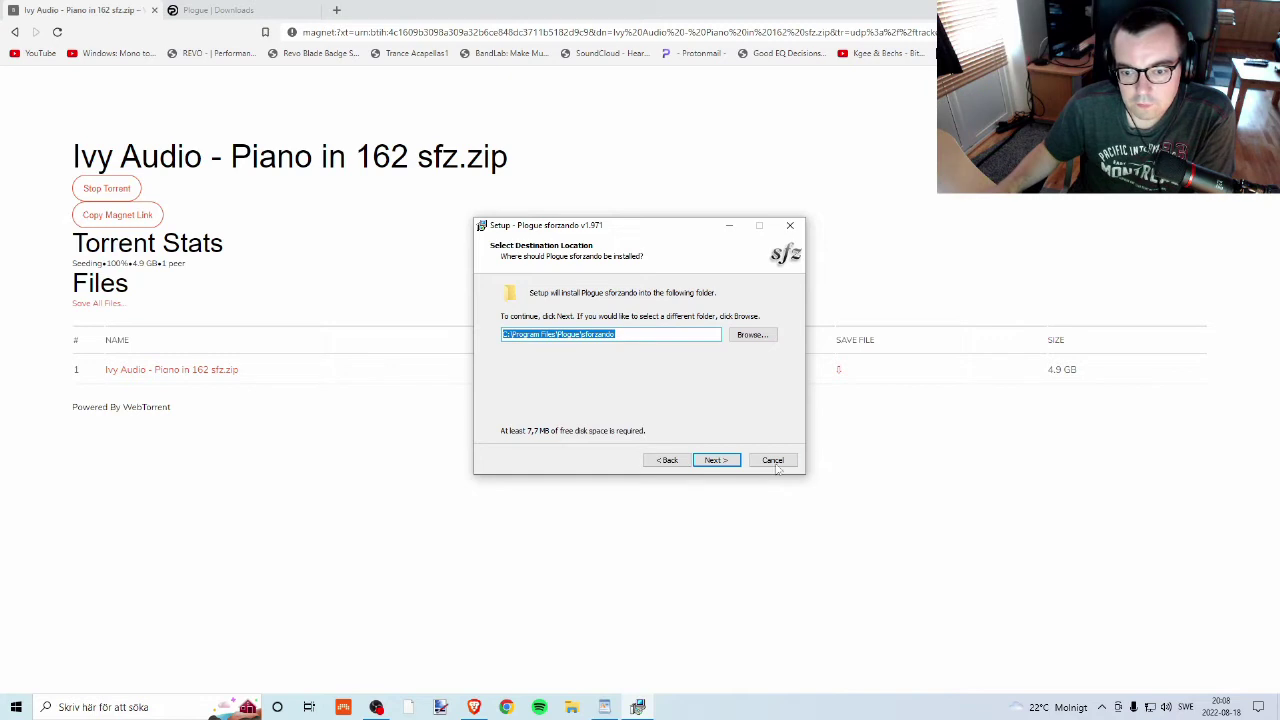
click(716, 460)
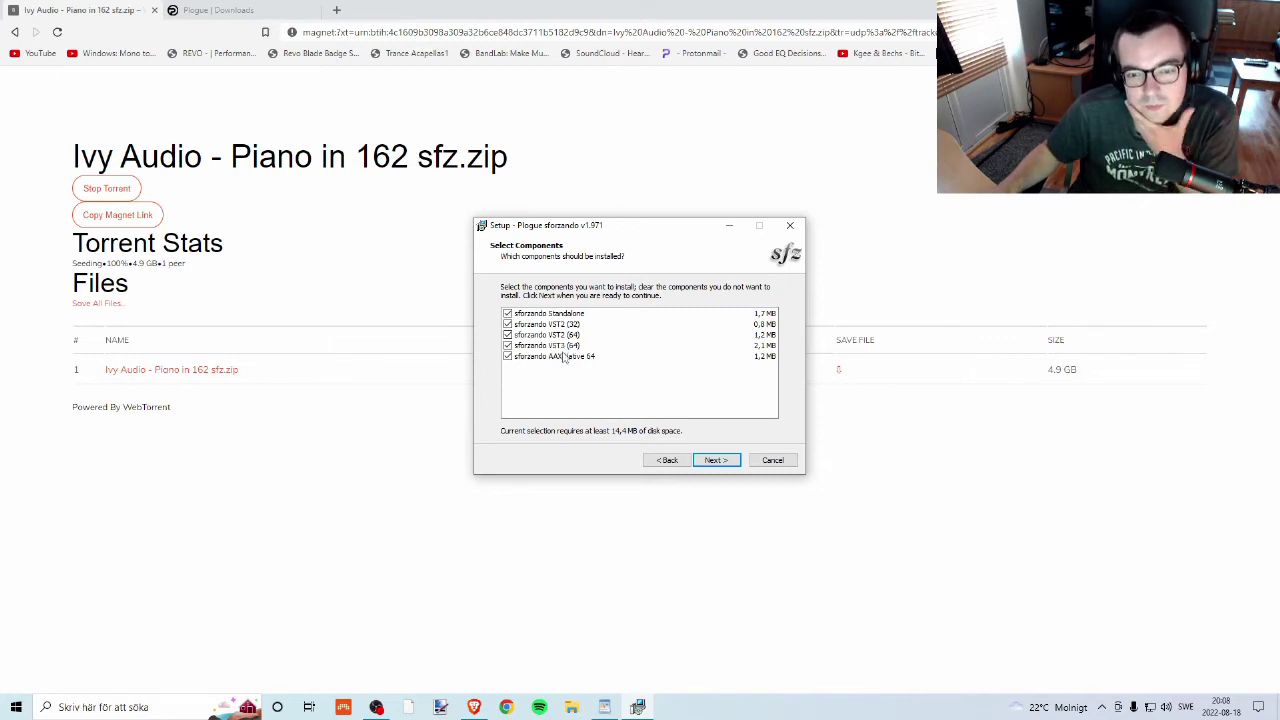
Select only the sforzando VST3 (64) component and continue past the default Start Menu folder to the installation summary.
click(507, 313)
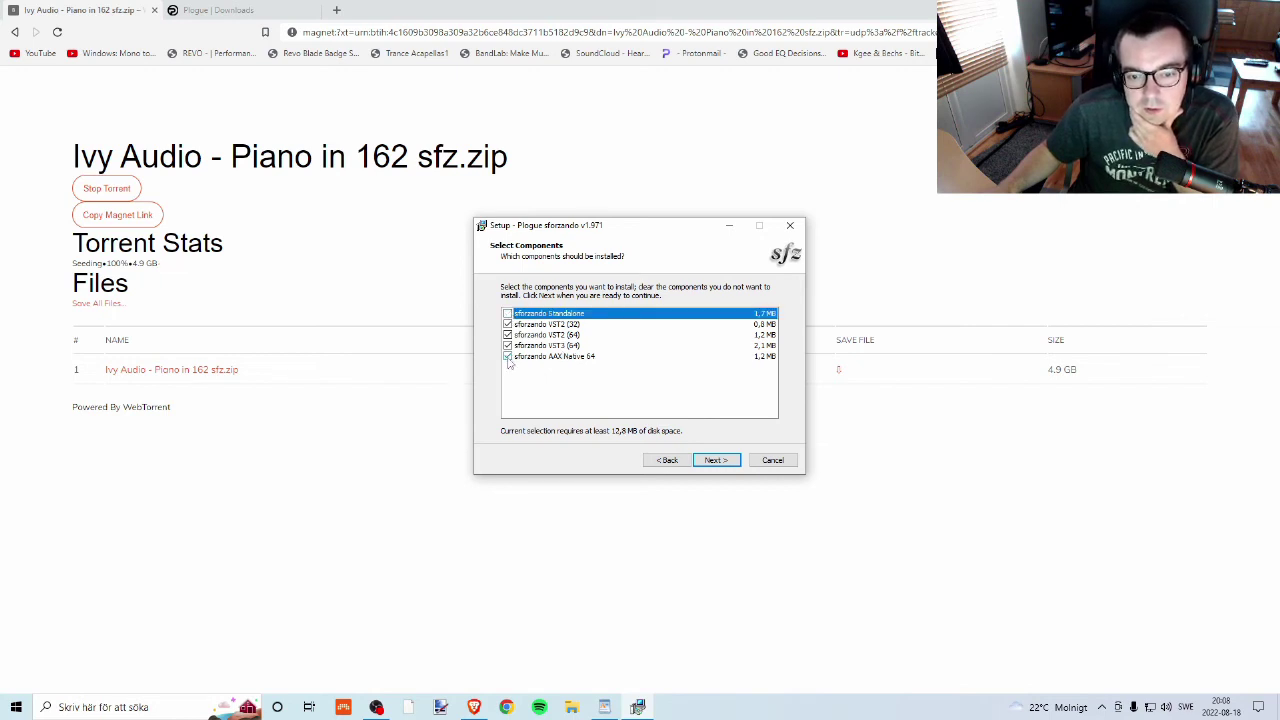
click(507, 358)
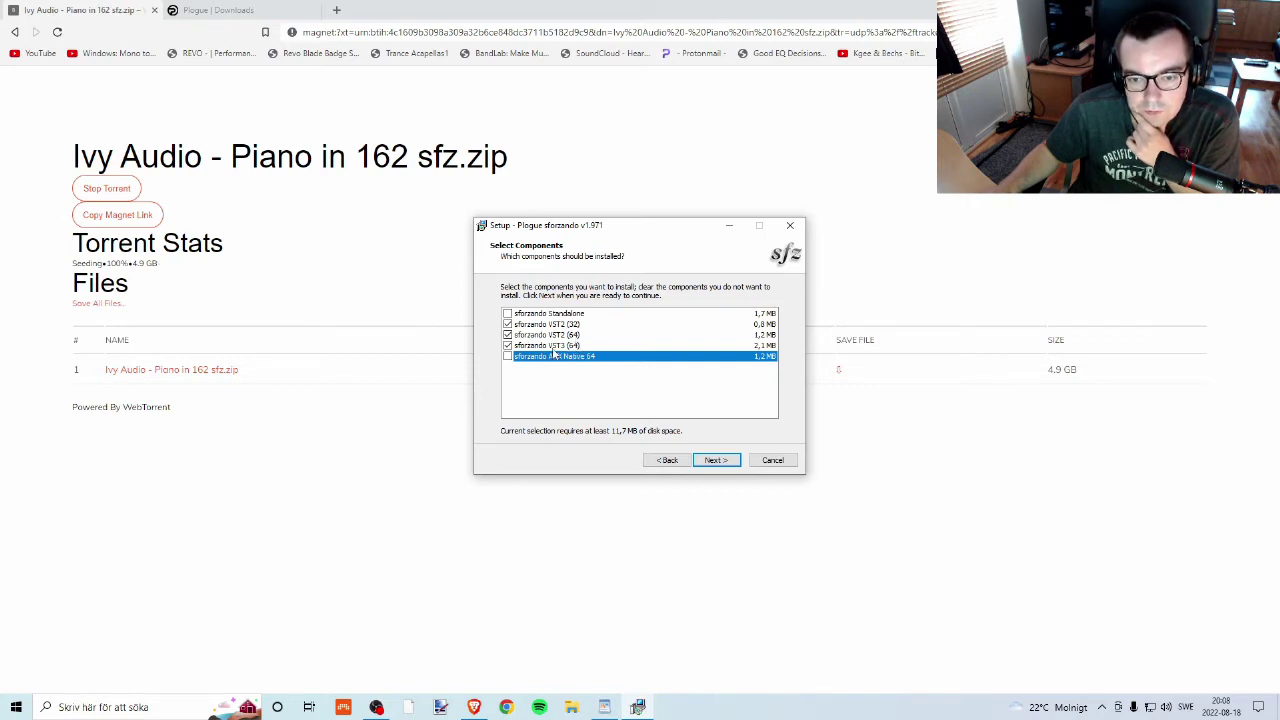
click(507, 334)
click(507, 313)
click(507, 324)
click(507, 313)
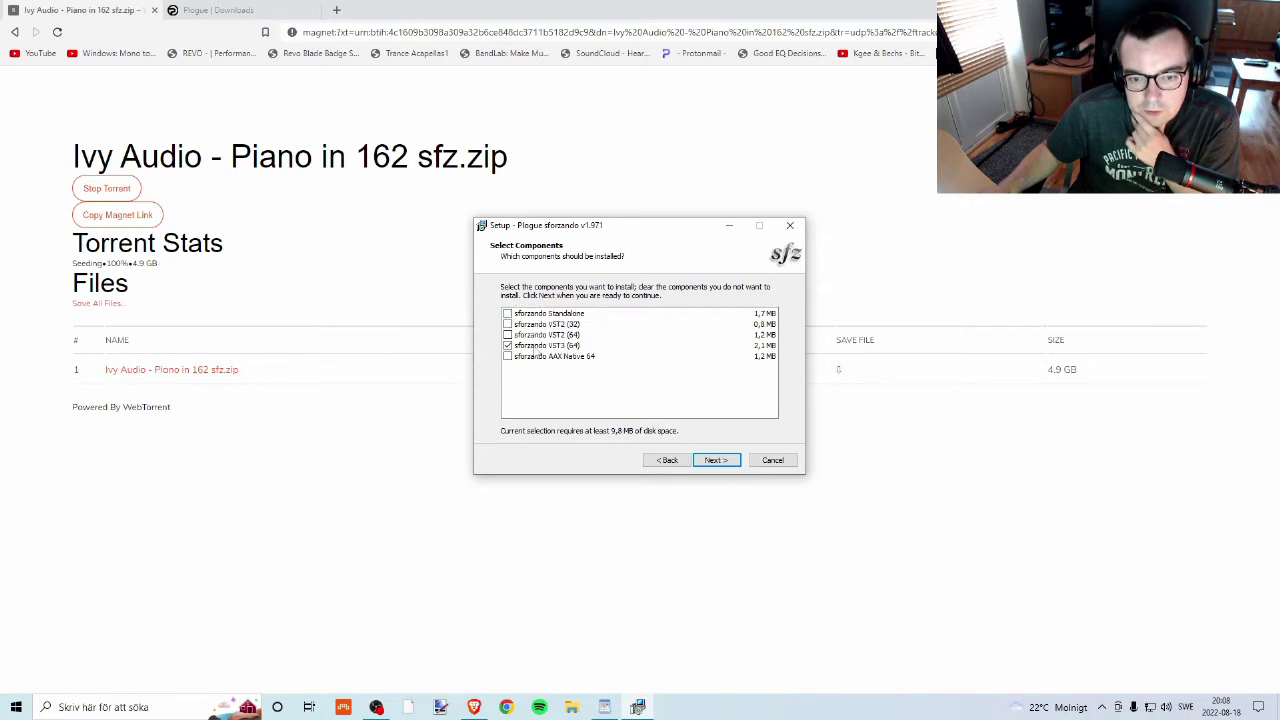
click(540, 346)
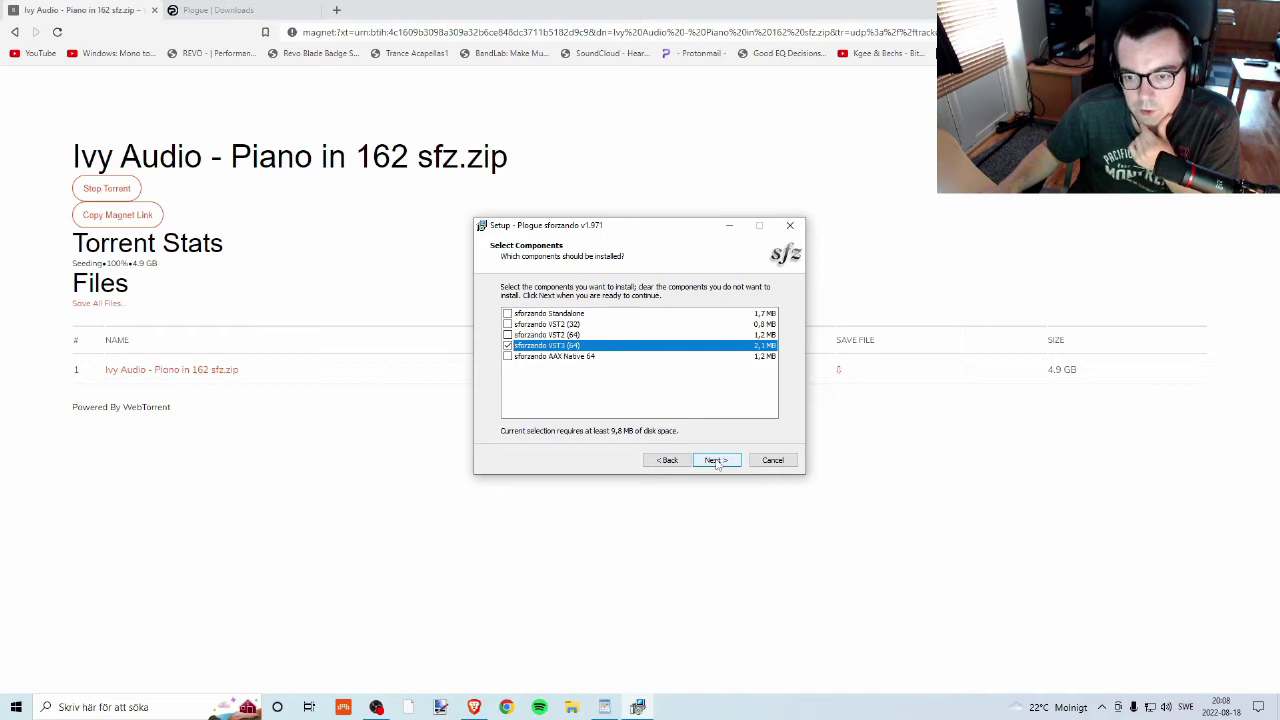
click(716, 460)
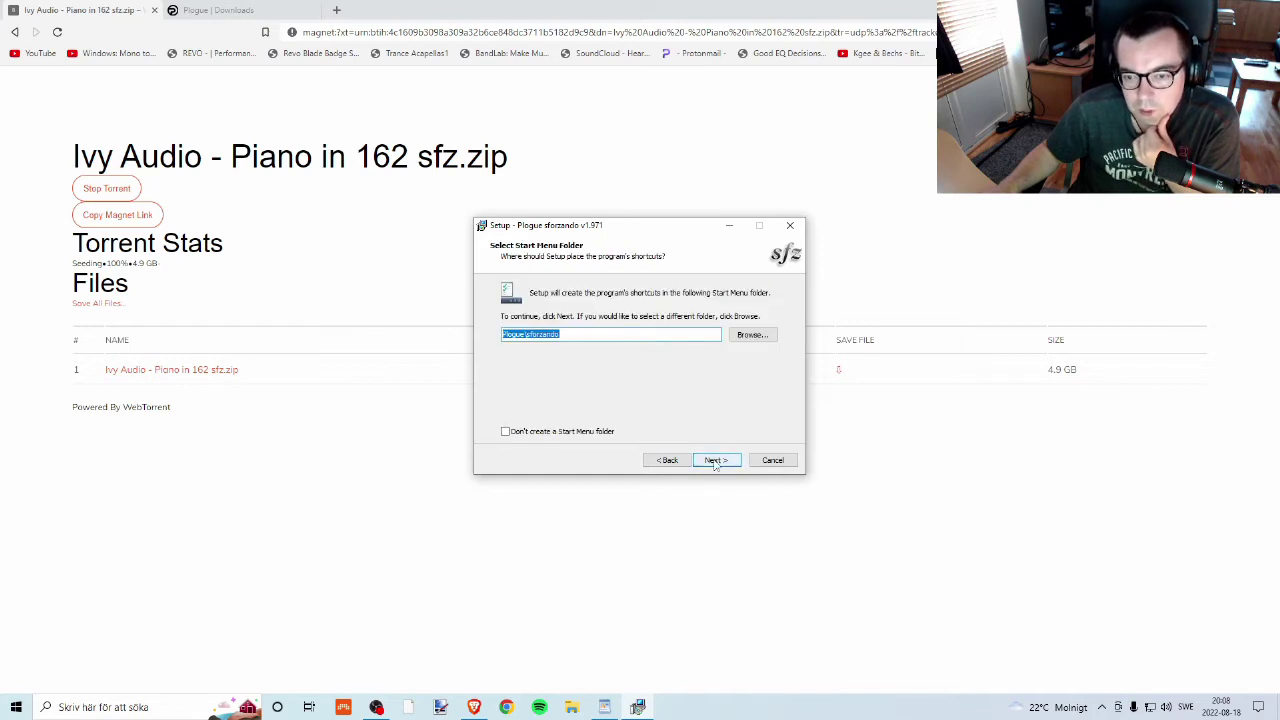
click(716, 462)
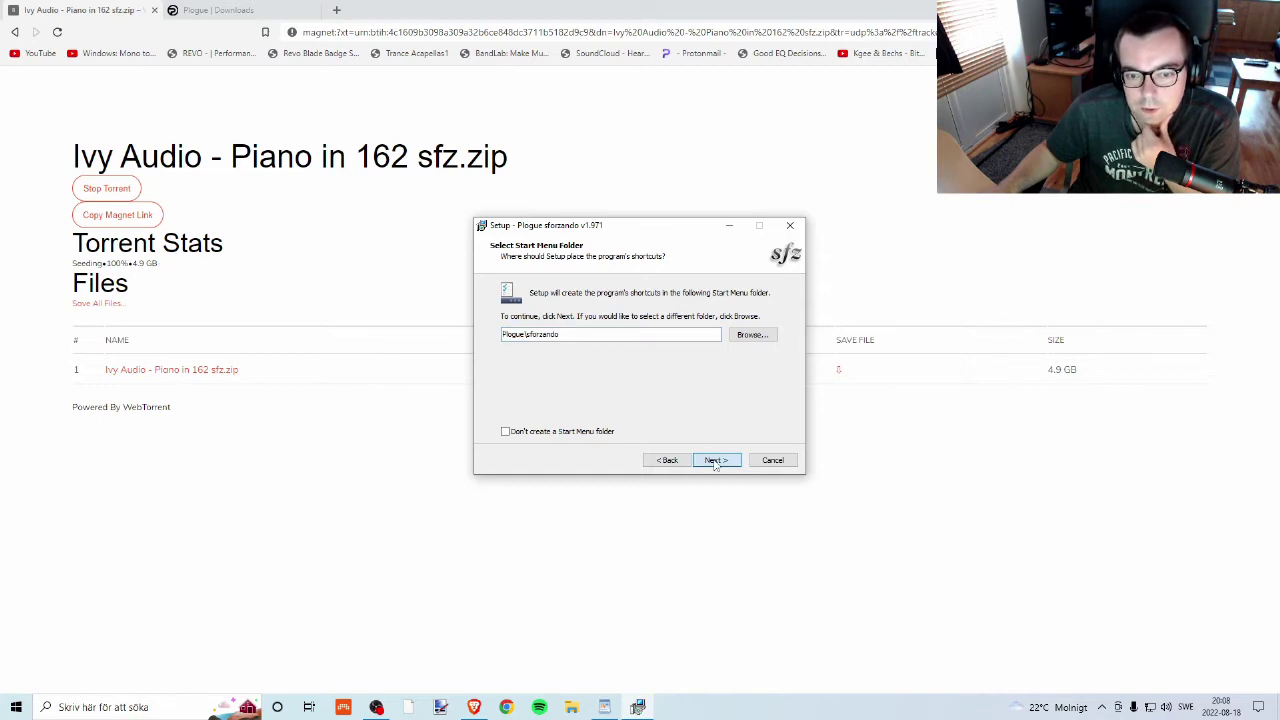
click(716, 461)
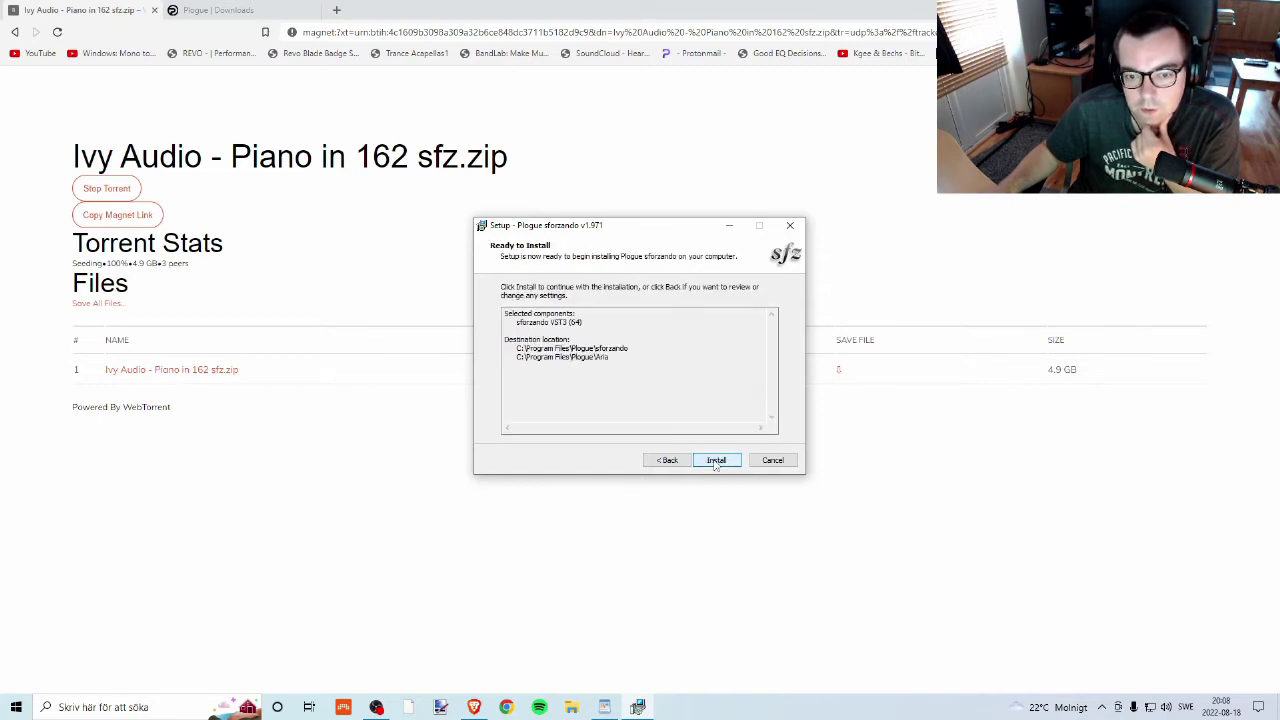
Go back to the destination selection and set the install folder to C:\Program Files\VST Plug\sforzando.
click(670, 464)
click(671, 465)
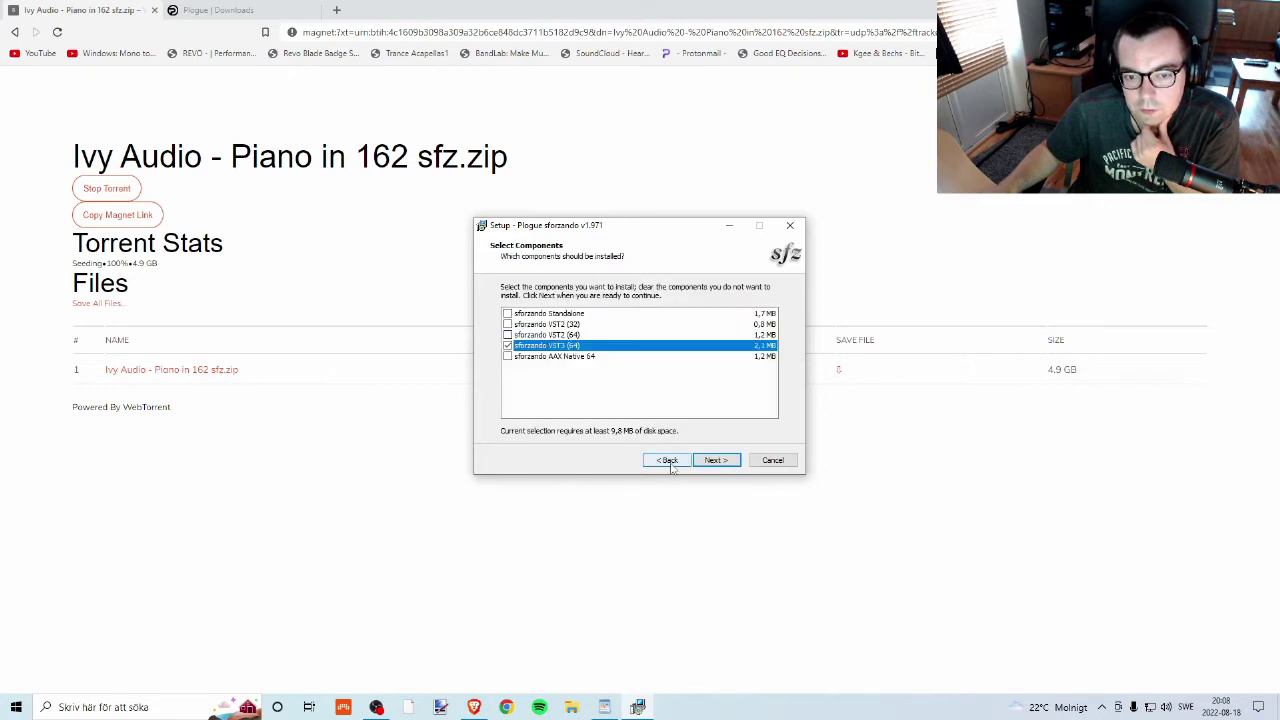
click(671, 465)
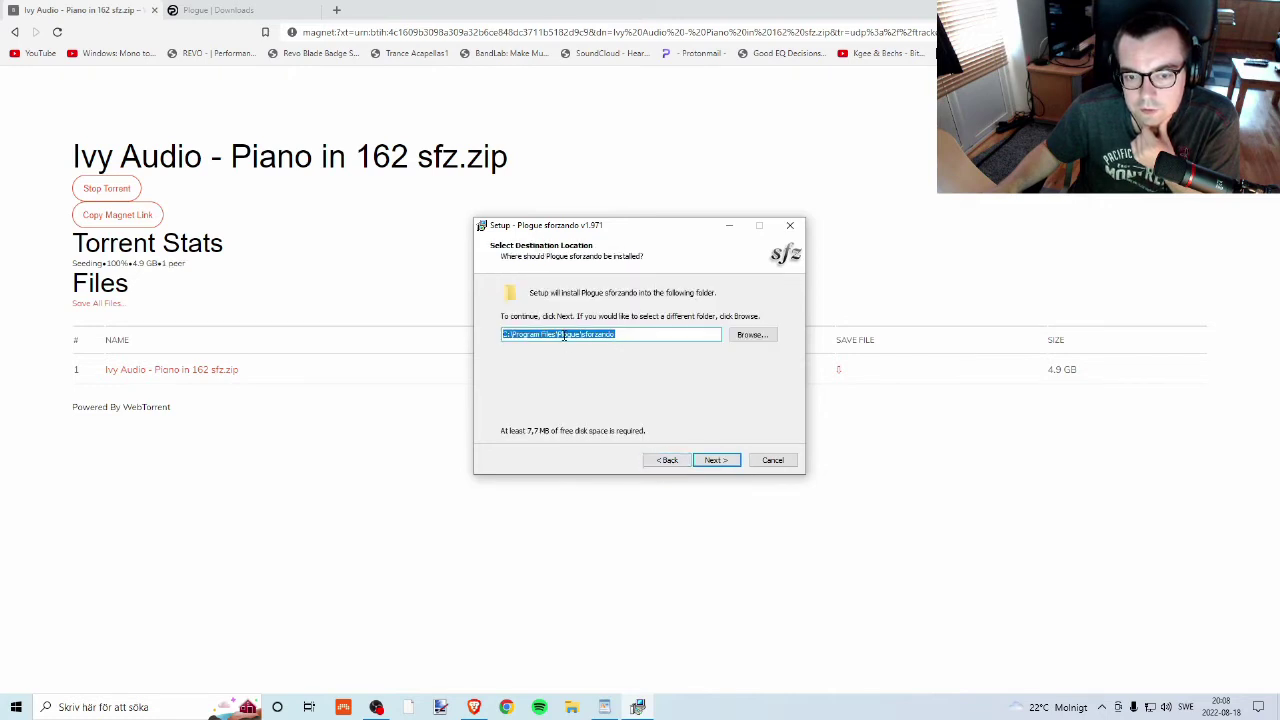
click(625, 334)
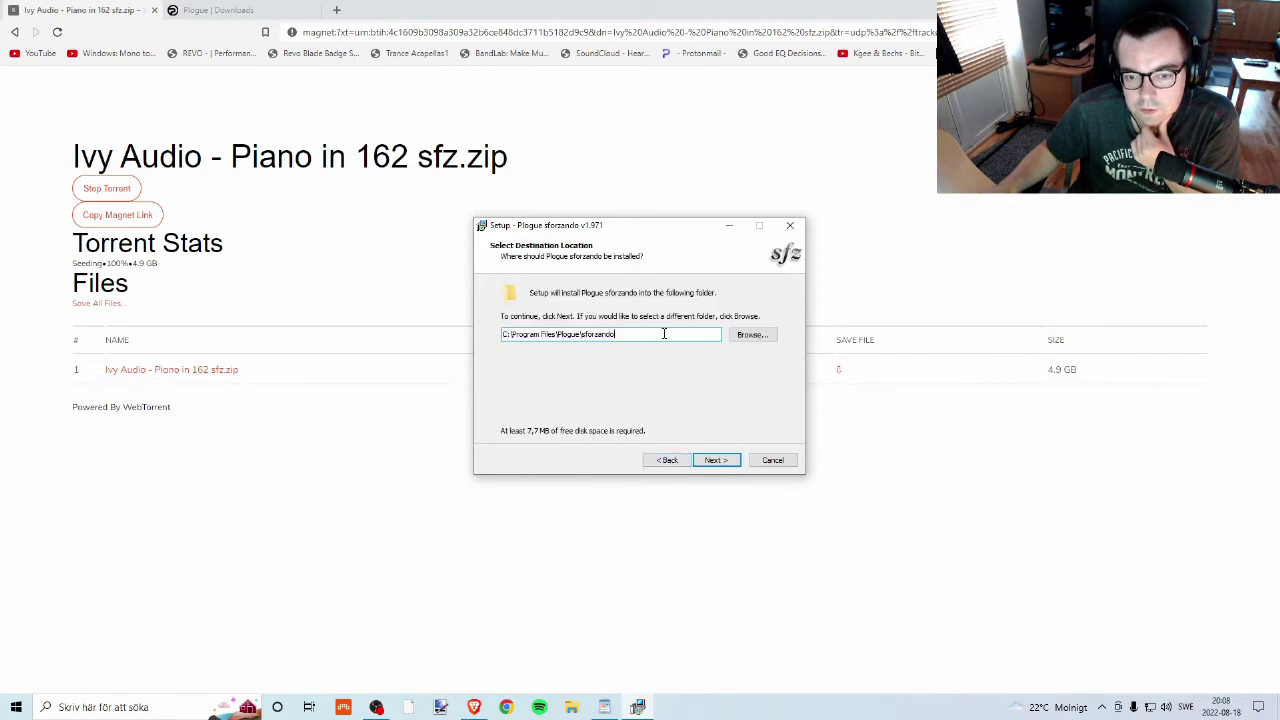
click(752, 335)
scroll(625, 385, down, 1)
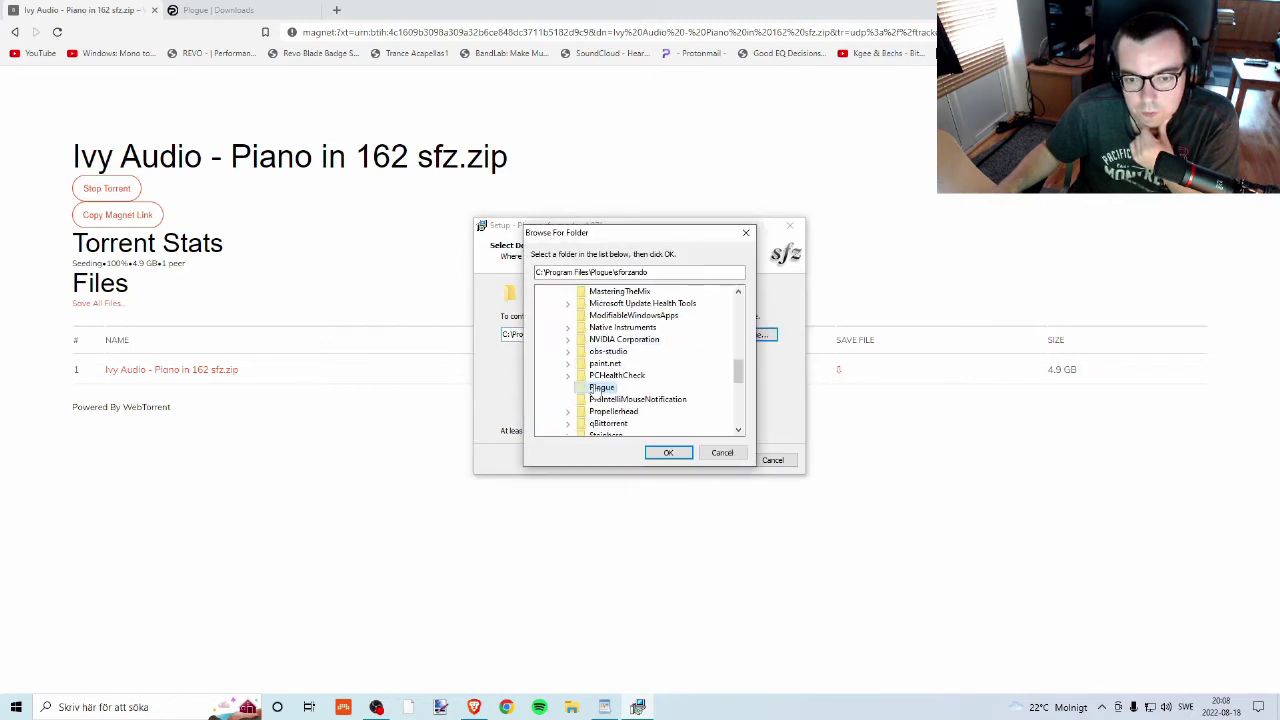
key(Up)
key(Up)
scroll(738, 374, down, 2)
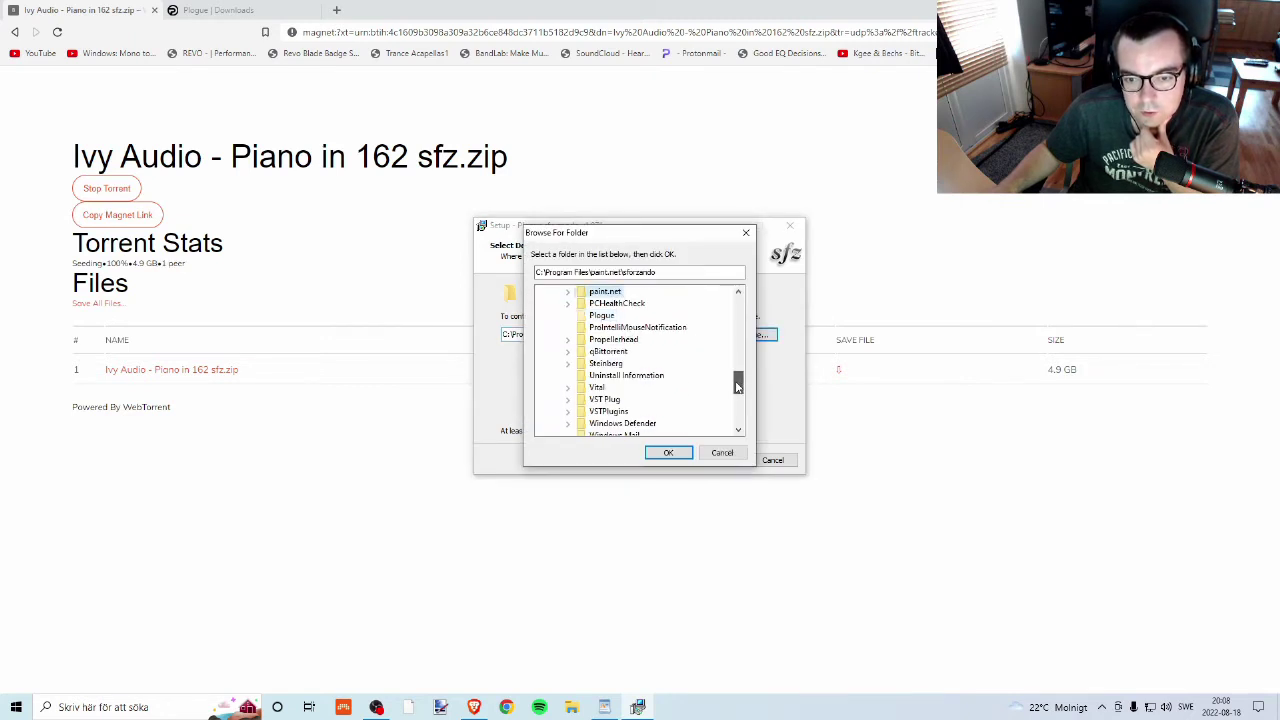
click(610, 400)
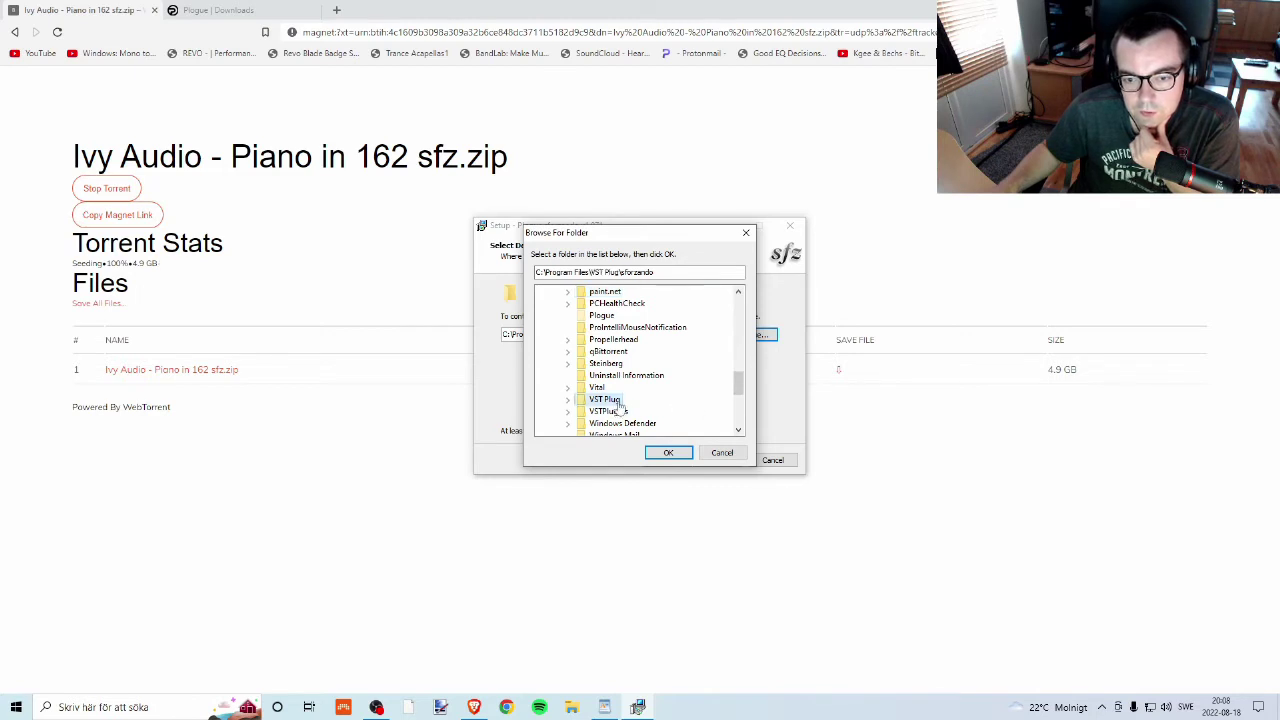
click(667, 453)
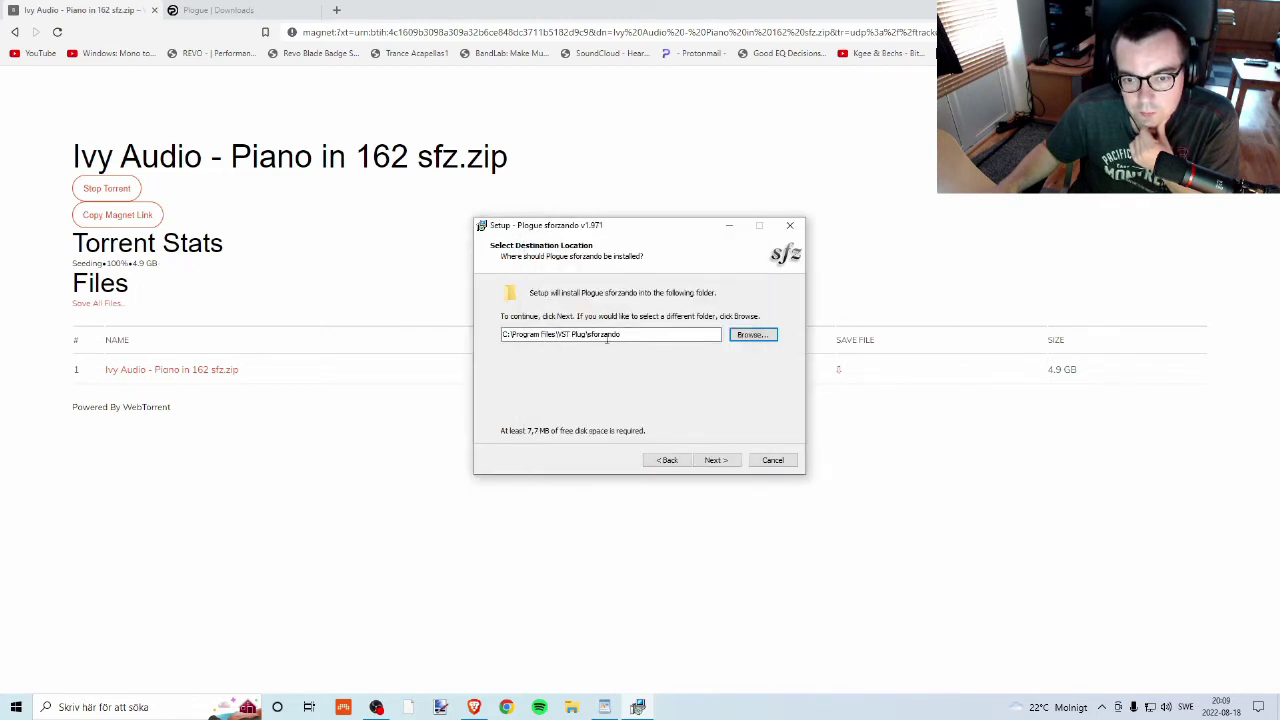
click(622, 335)
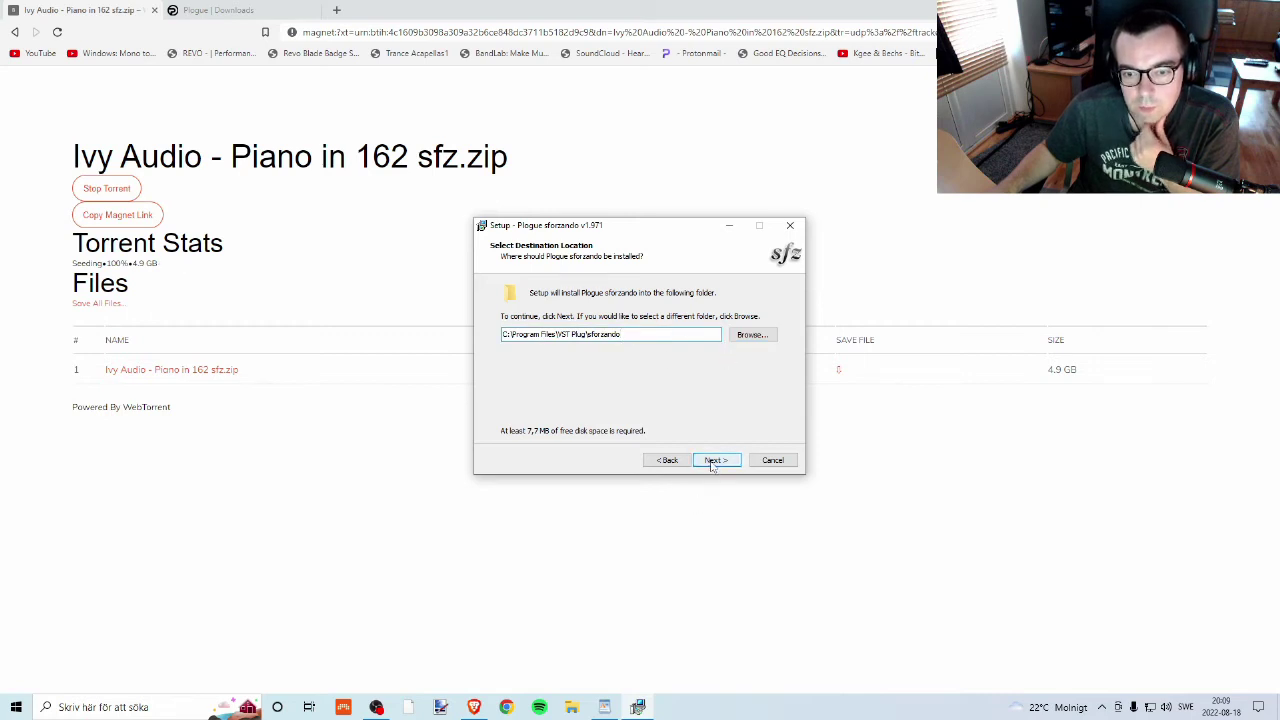
click(713, 462)
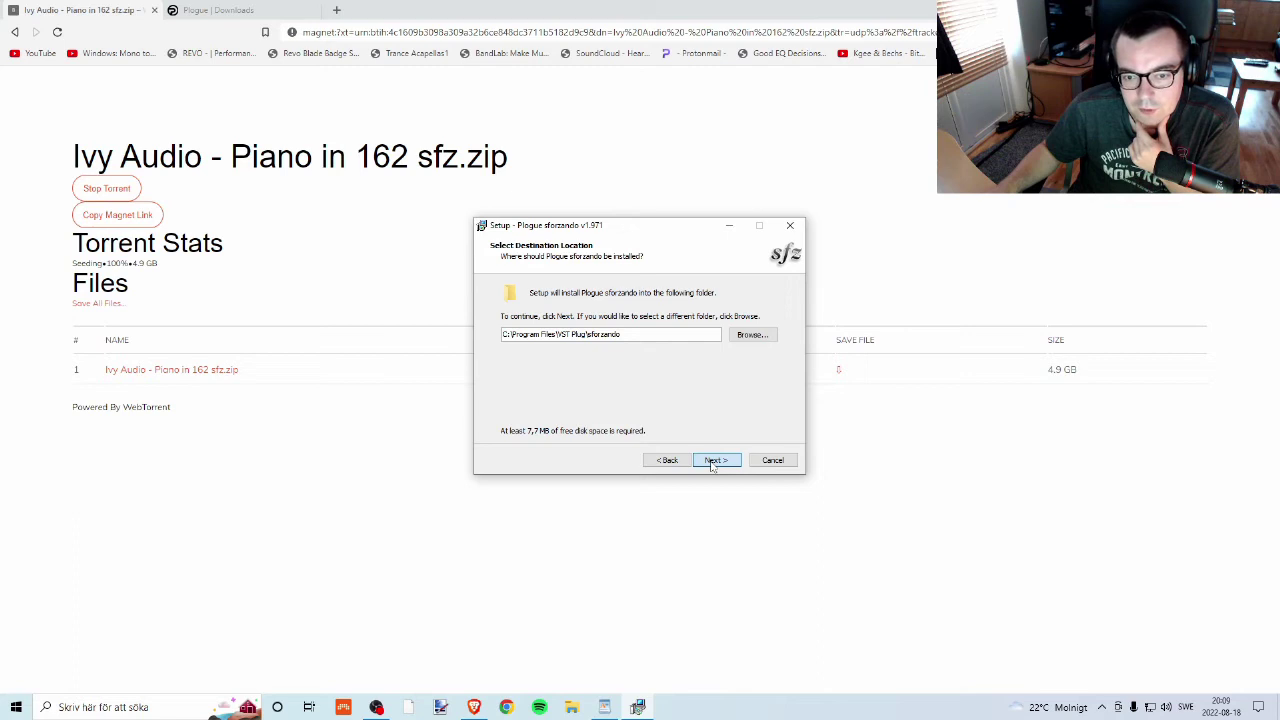
click(713, 462)
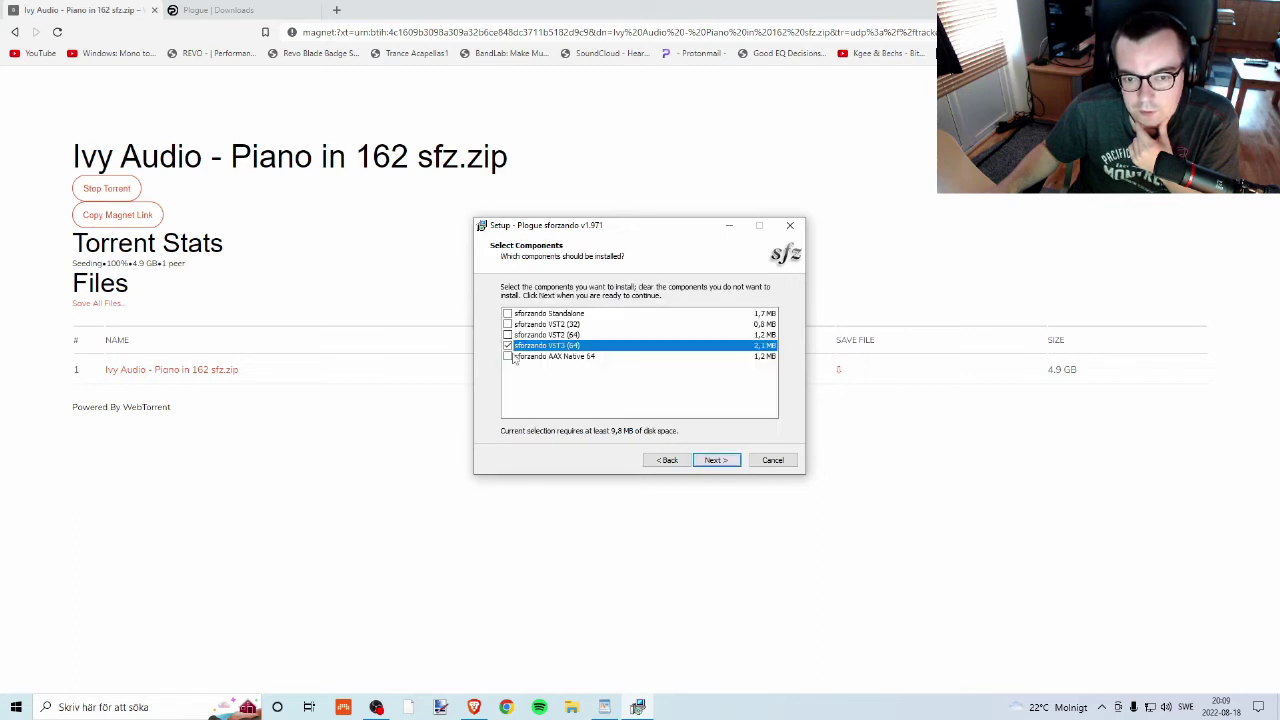
Keep the chosen component and Start Menu folder, install sforzando and finish the setup.
click(711, 461)
click(733, 463)
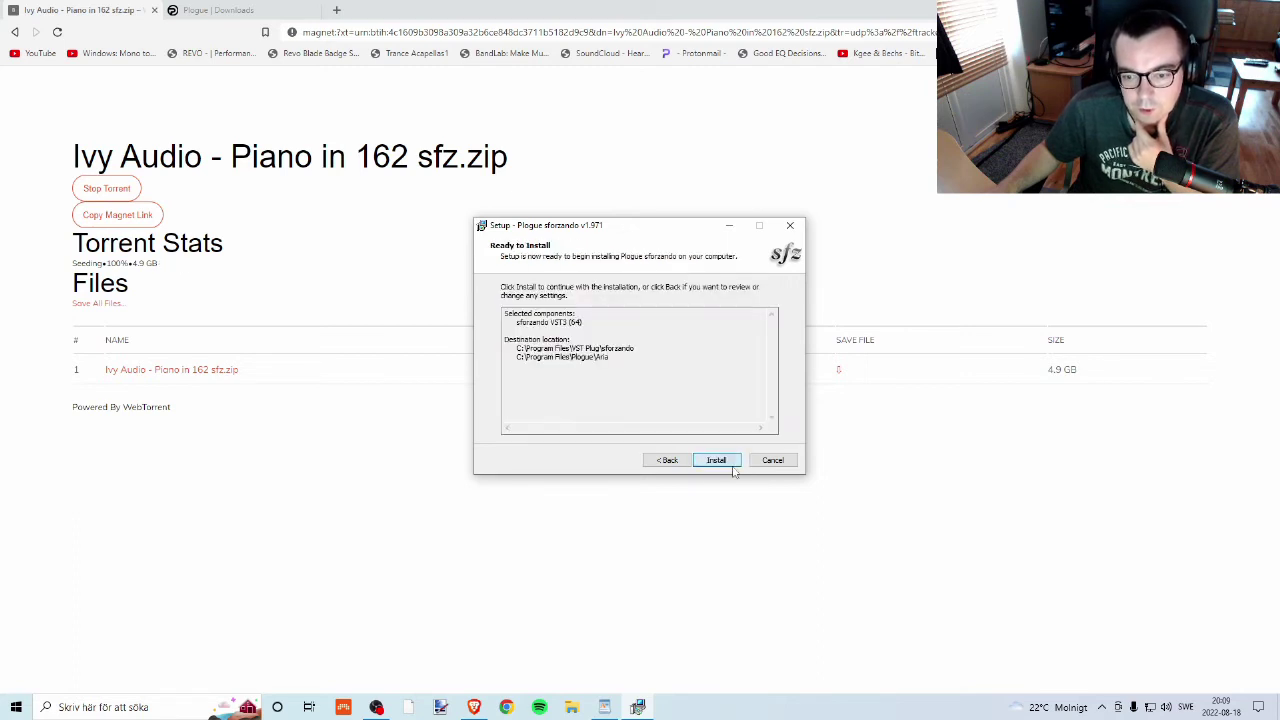
click(719, 463)
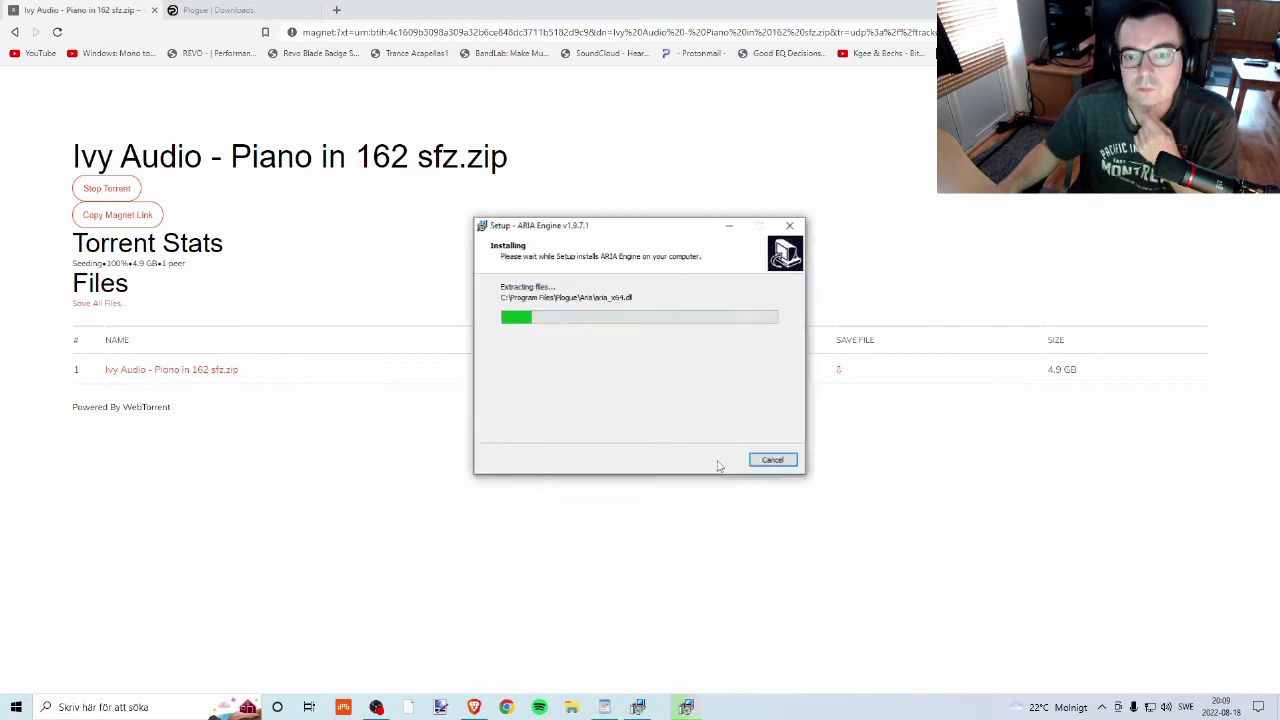
click(716, 460)
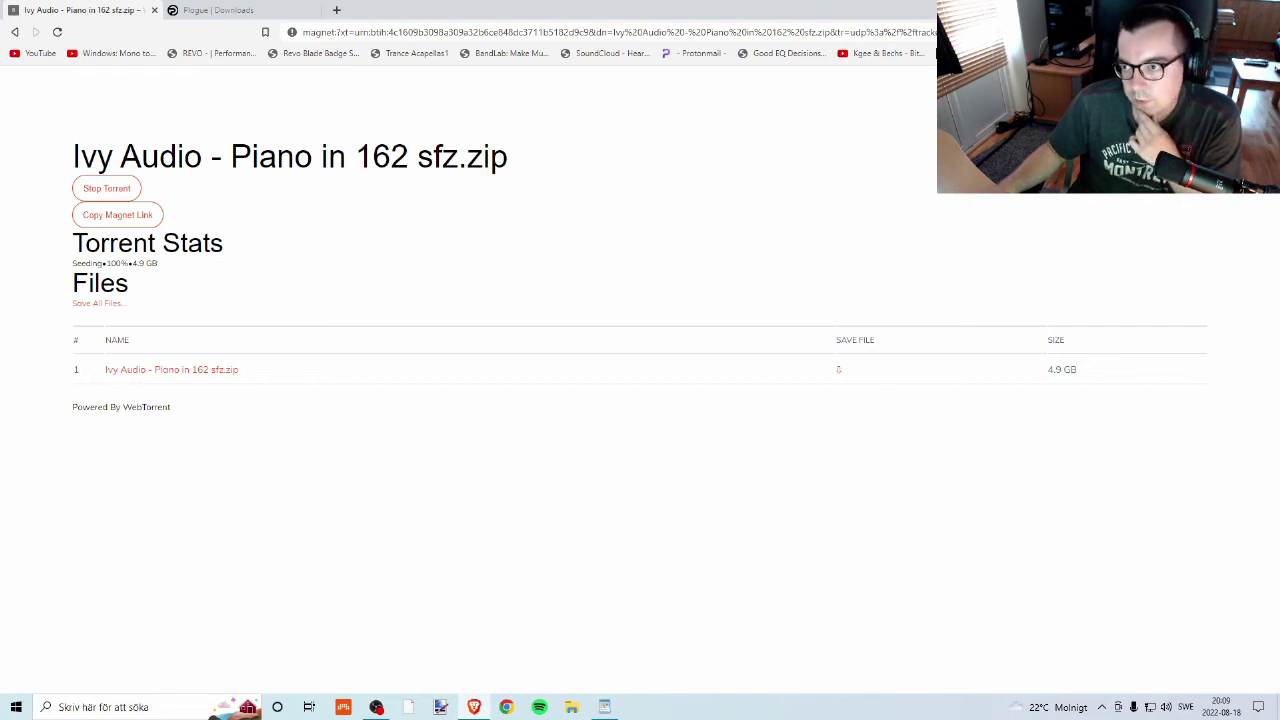
Show the downloaded WIN_sforzando_v1.971.exe in its folder from Brave's download list, and return to the Piano in 162 torrent page.
click(1264, 32)
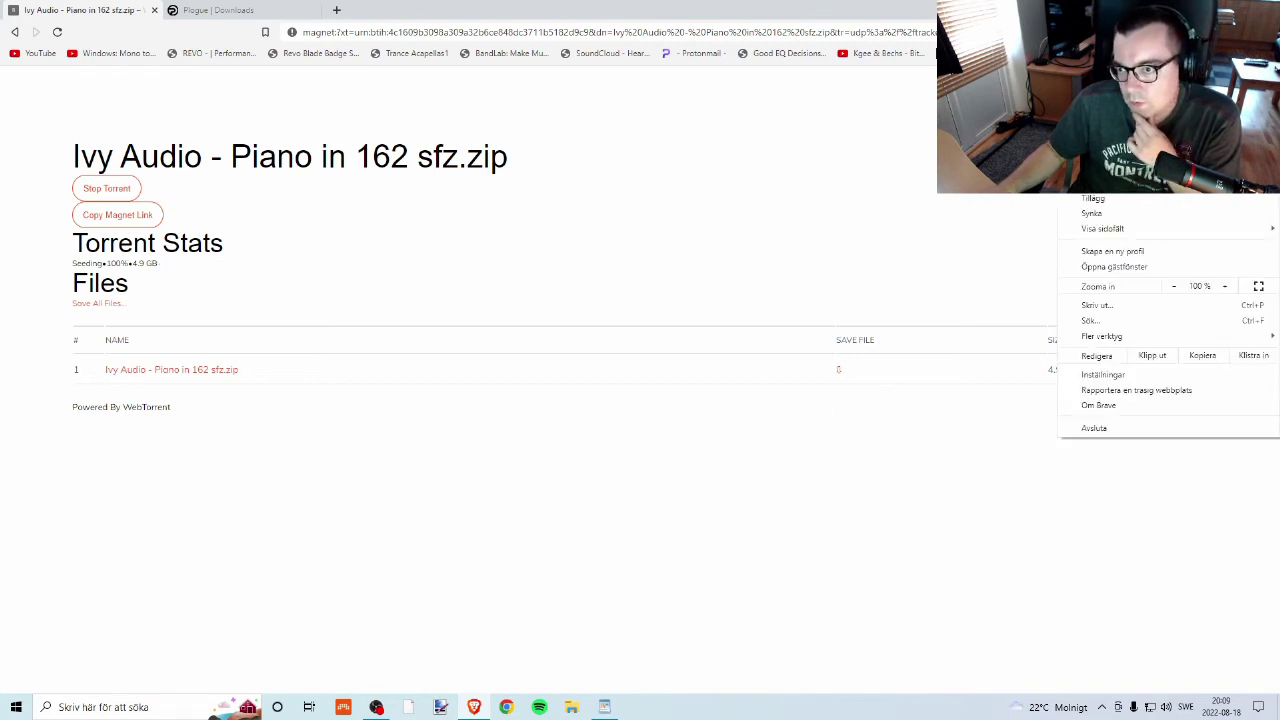
key(ctrl+j)
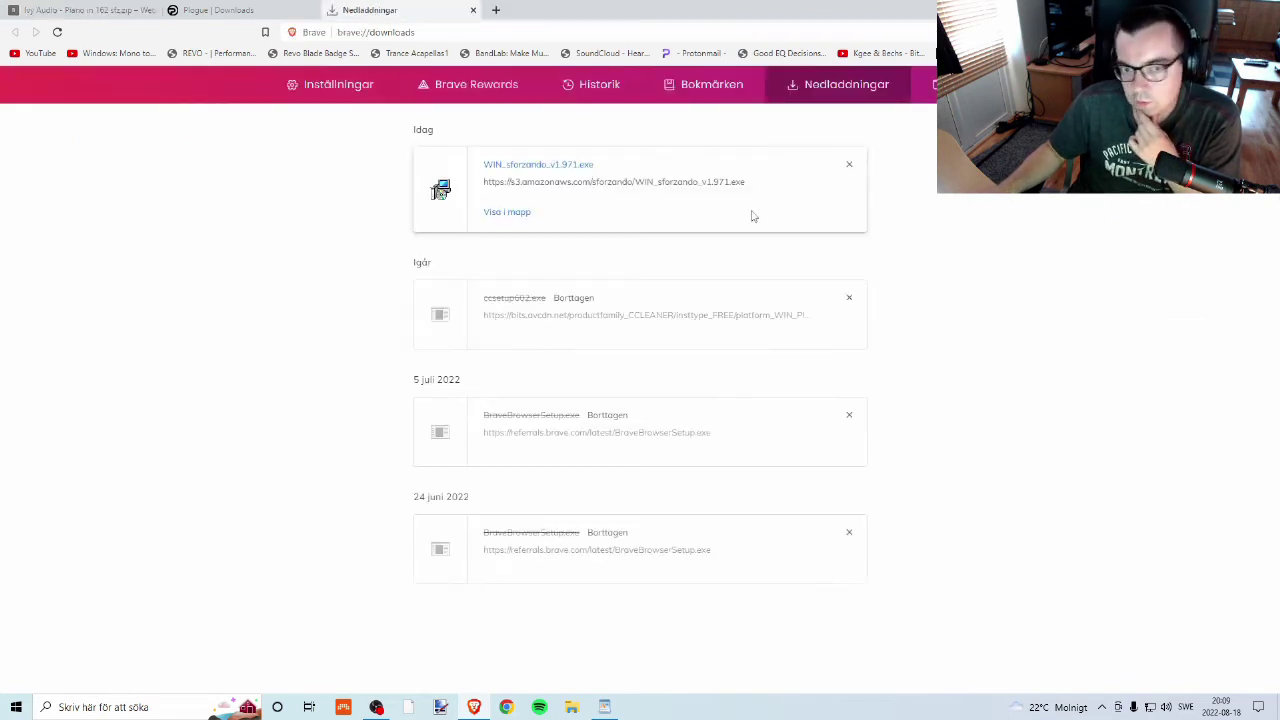
click(516, 216)
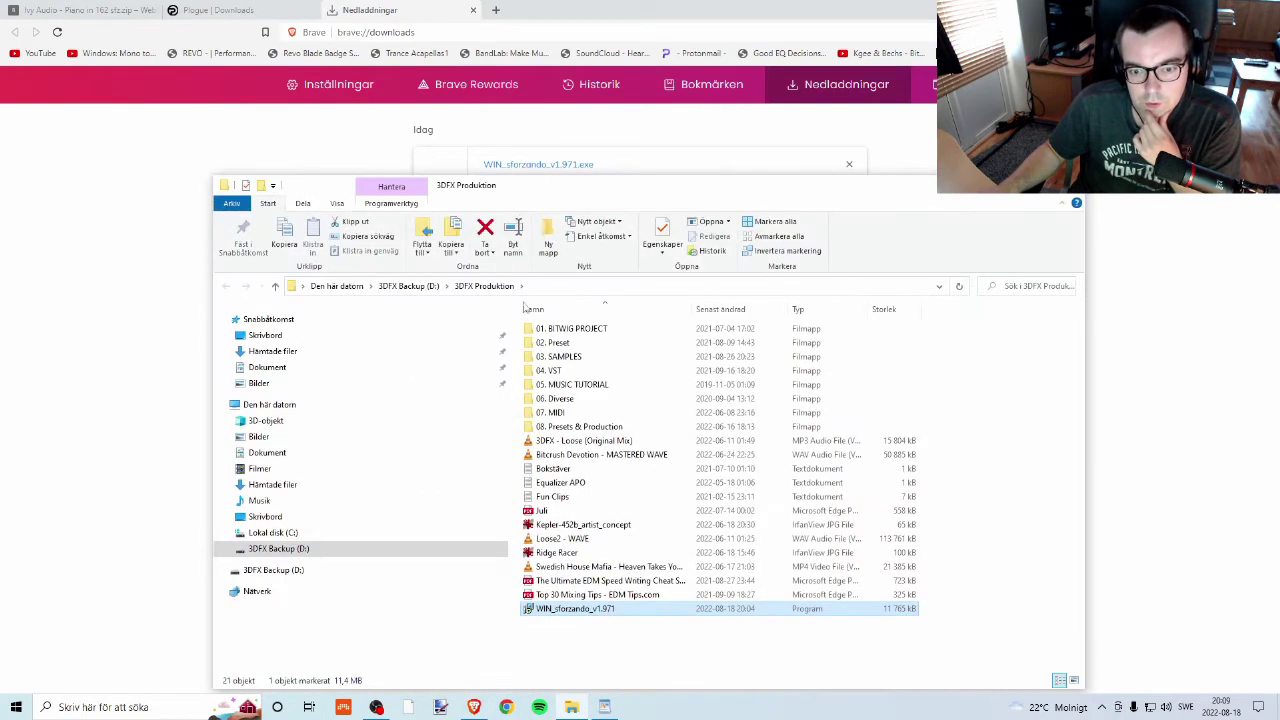
drag(568, 191, 636, 172)
click(218, 10)
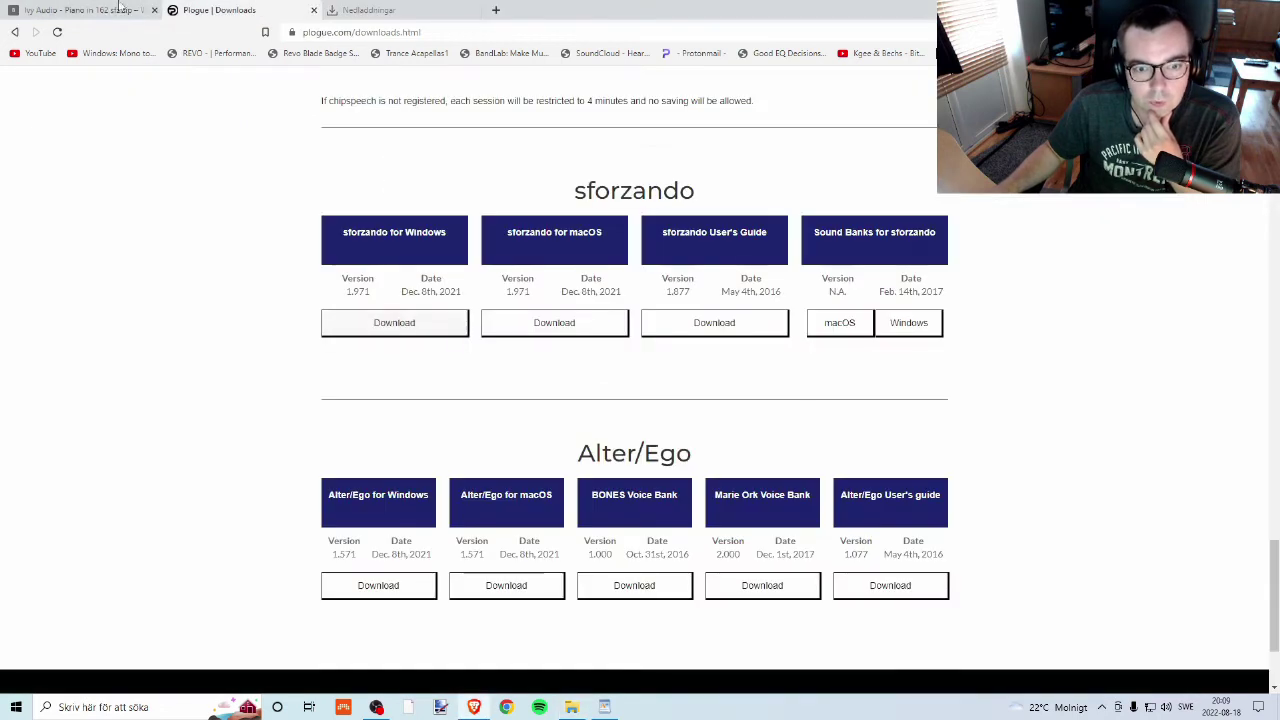
click(80, 10)
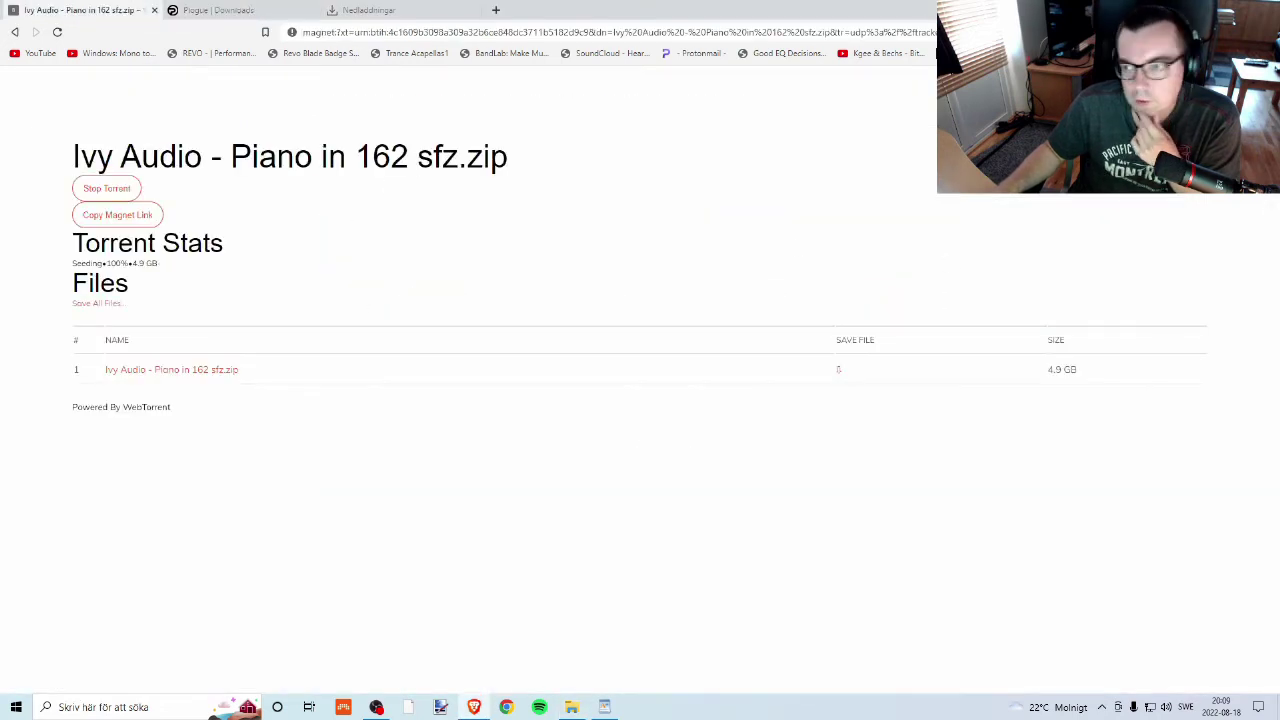
Check the browser's download list and the Plogue downloads page, and return to the Piano in 162 torrent page.
key(alt+f)
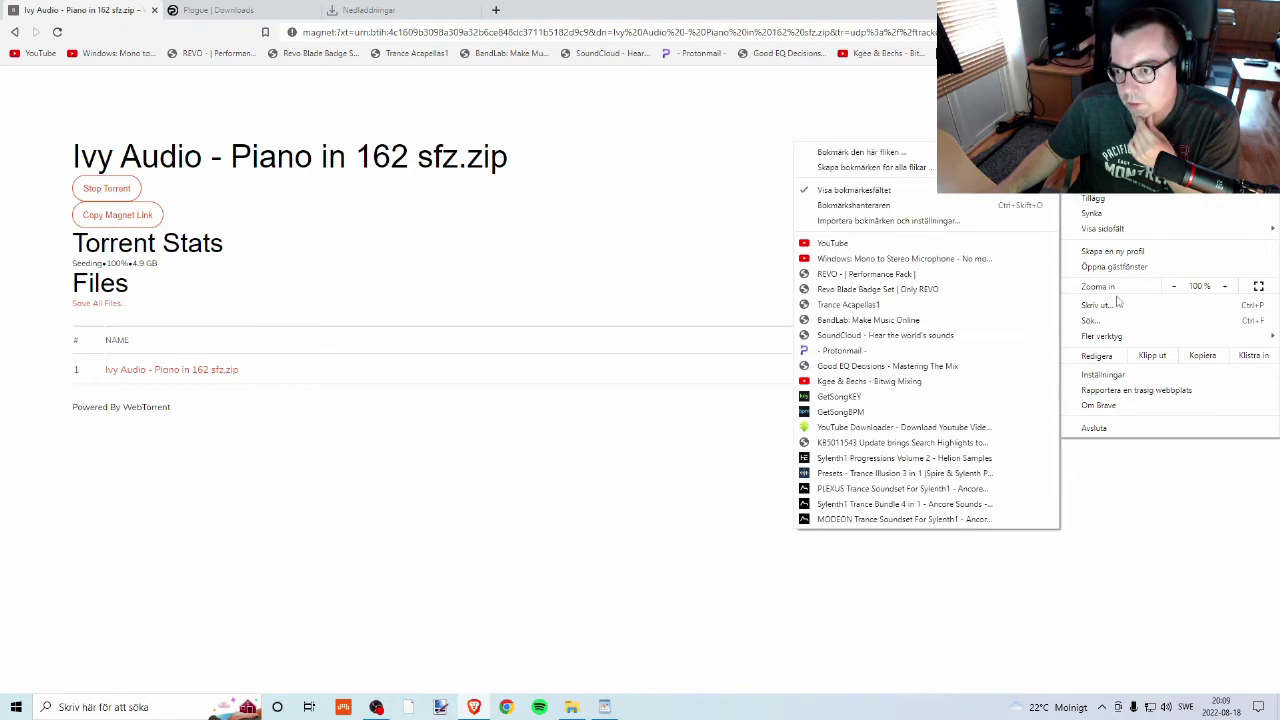
click(1100, 182)
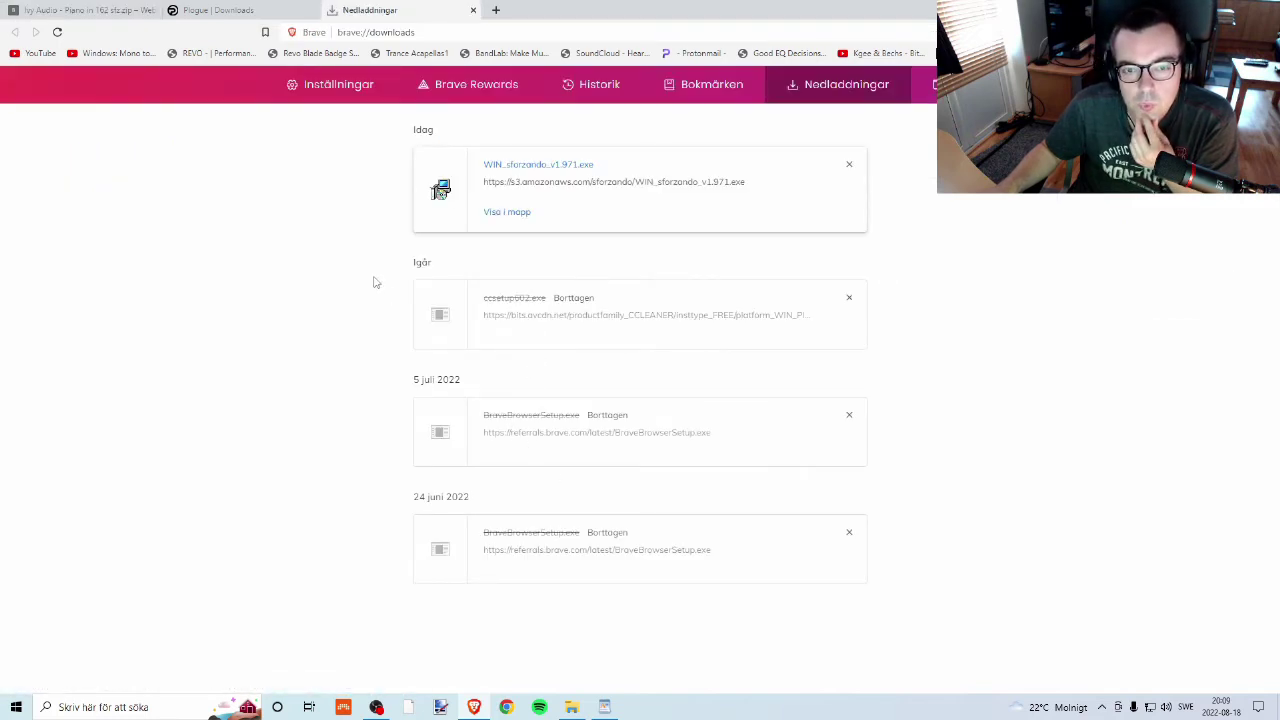
key(ctrl+shift+Tab)
scroll(258, 290, up, 7)
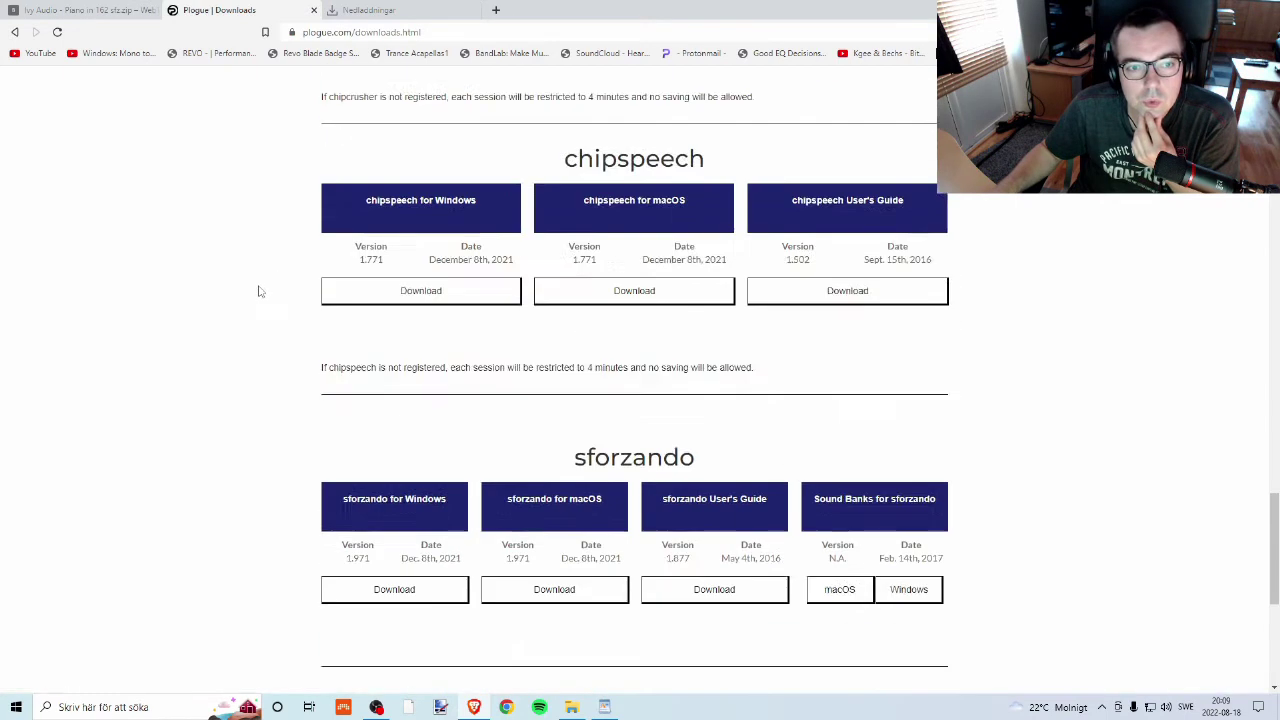
scroll(237, 354, down, 3)
key(ctrl+shift+Tab)
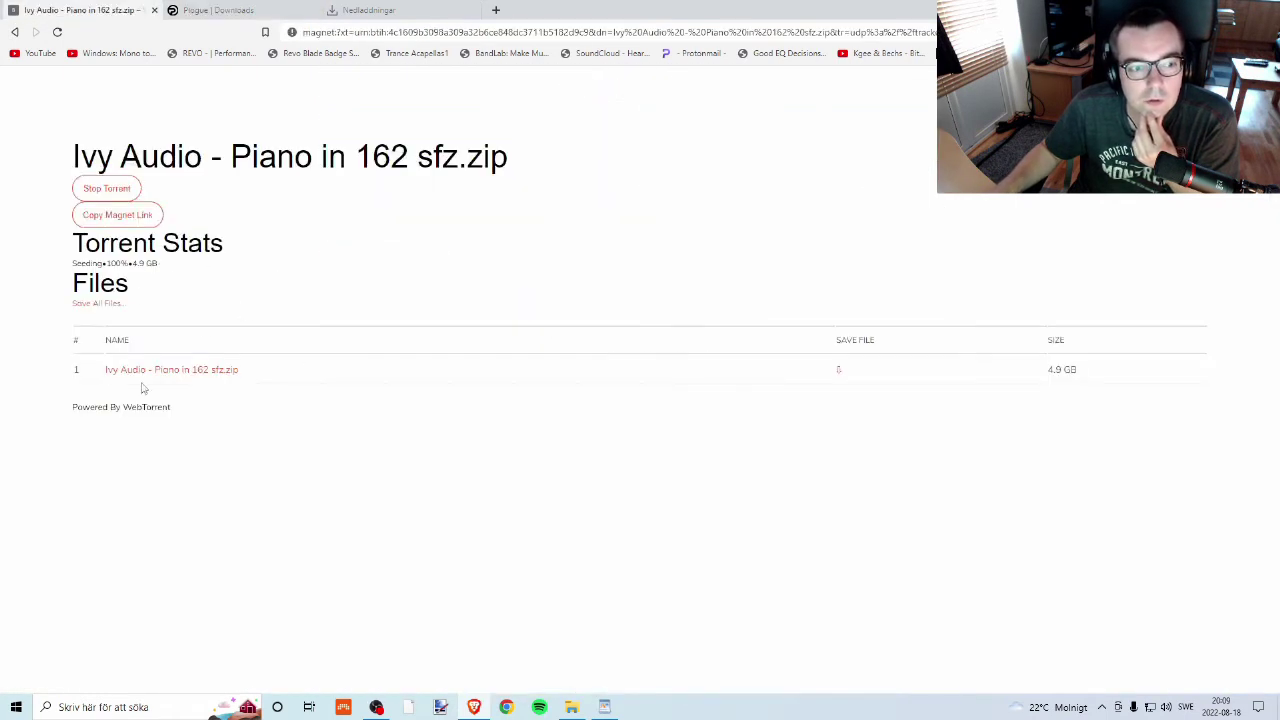
Save Ivy Audio - Piano in 162 sfz.zip from the torrent page into the 3DFX Produktion folder on drive D.
click(229, 370)
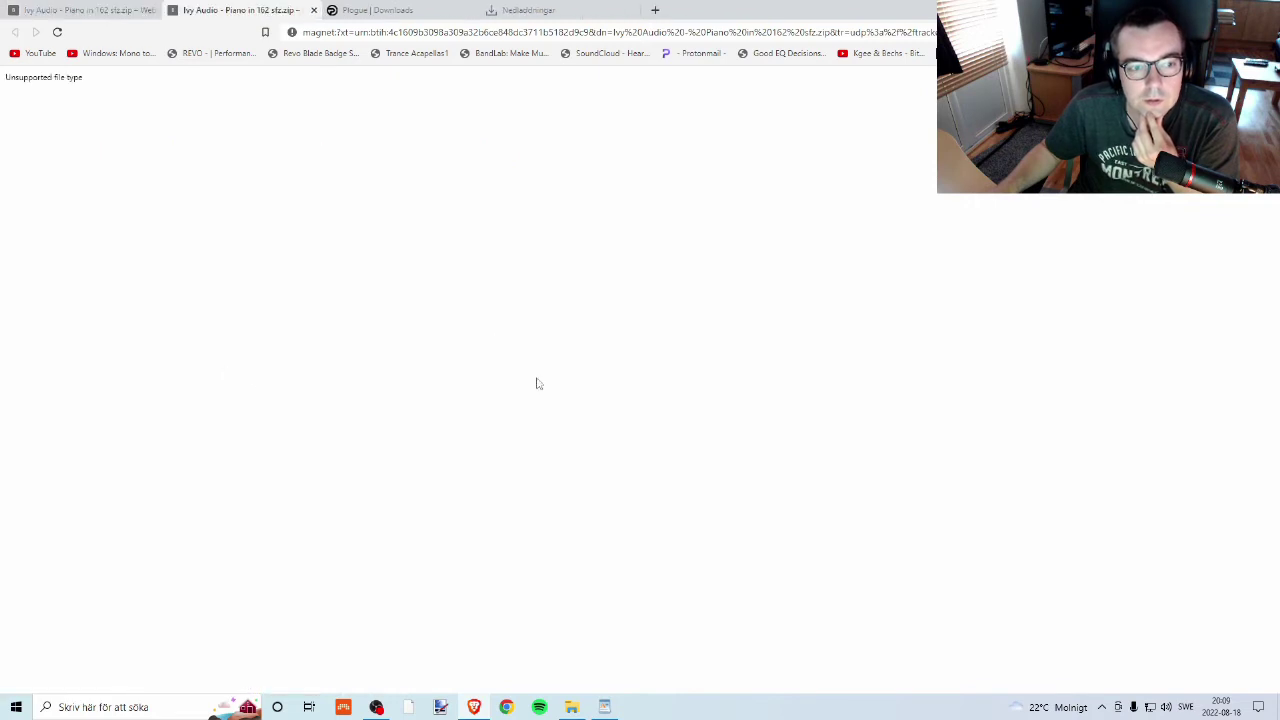
click(20, 10)
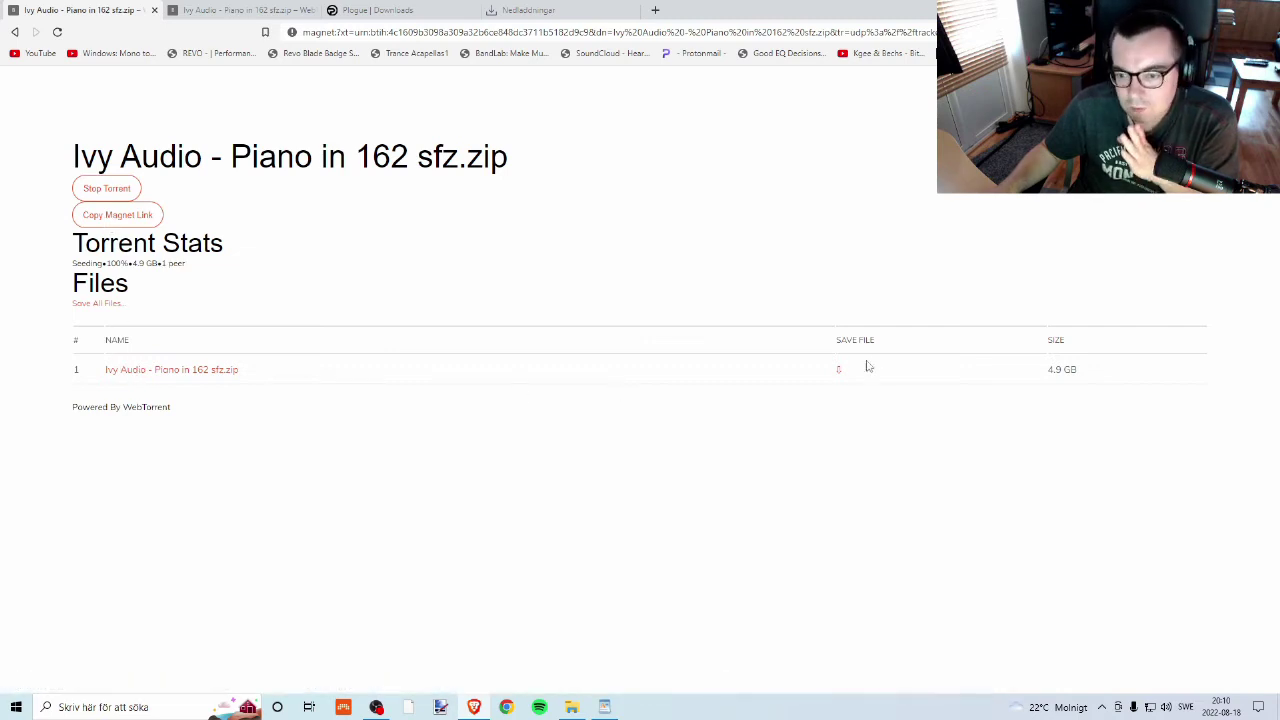
click(838, 372)
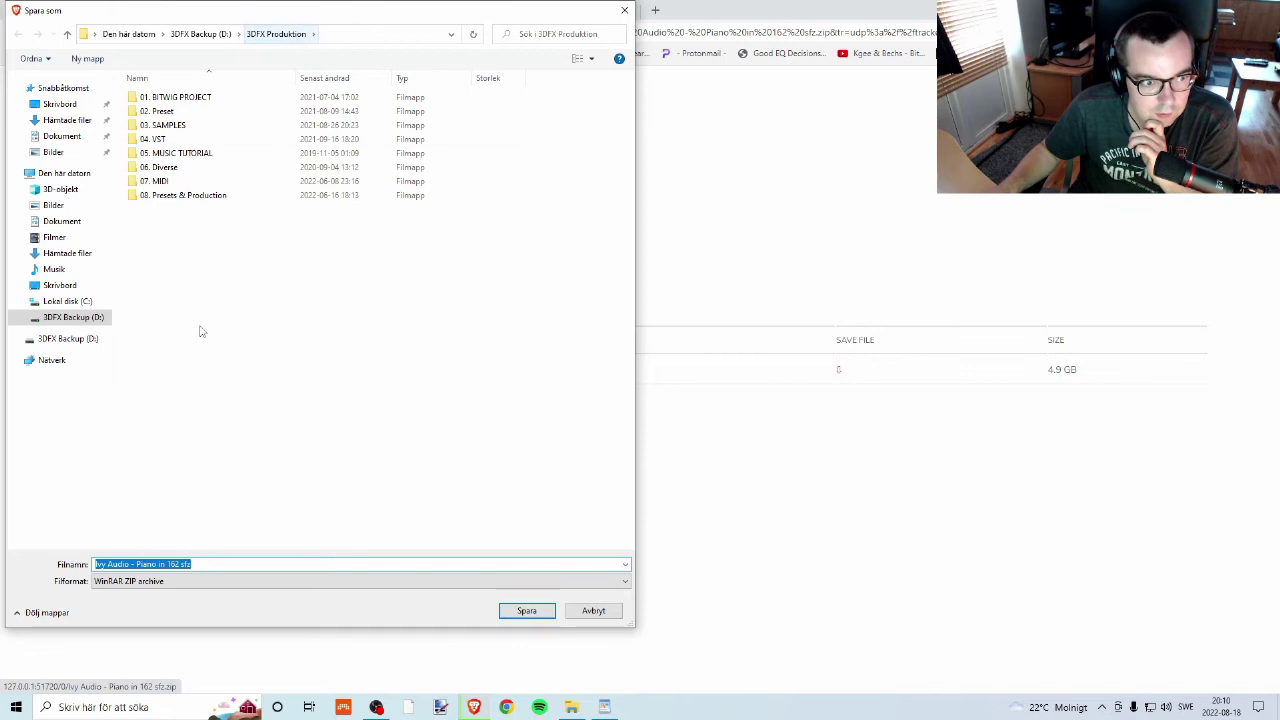
click(527, 610)
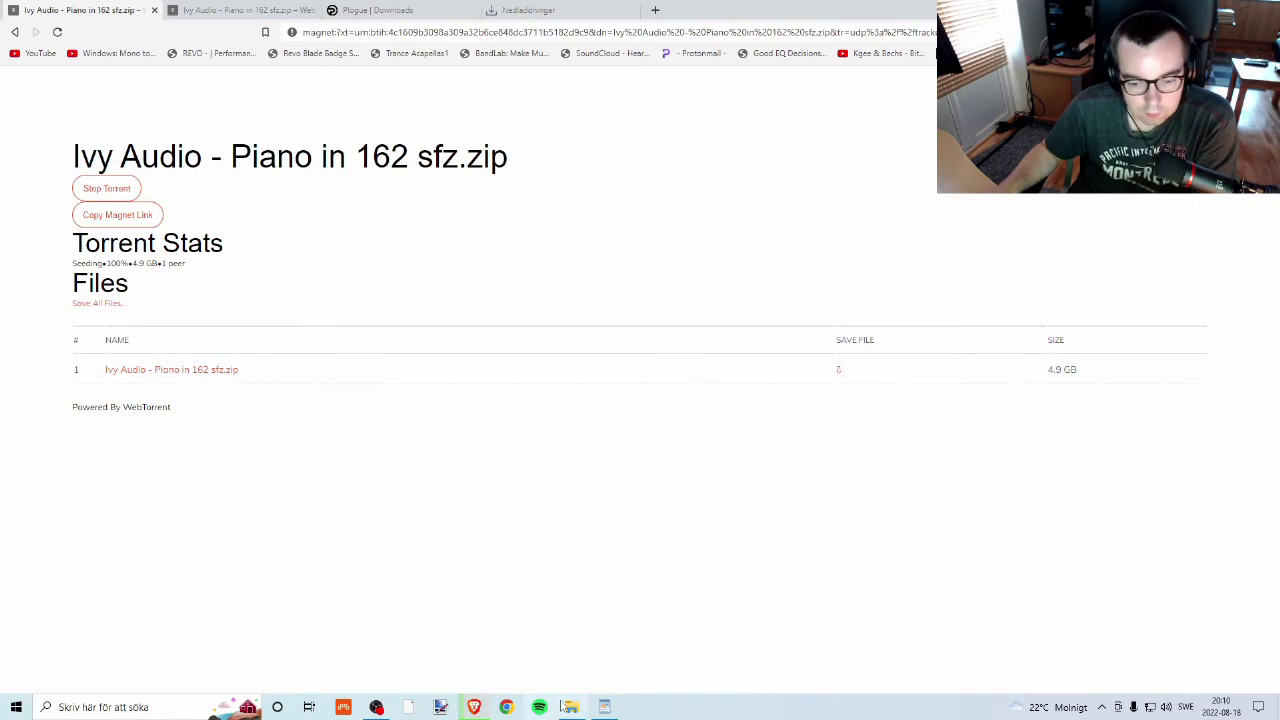
click(474, 706)
click(474, 706)
key(alt+f)
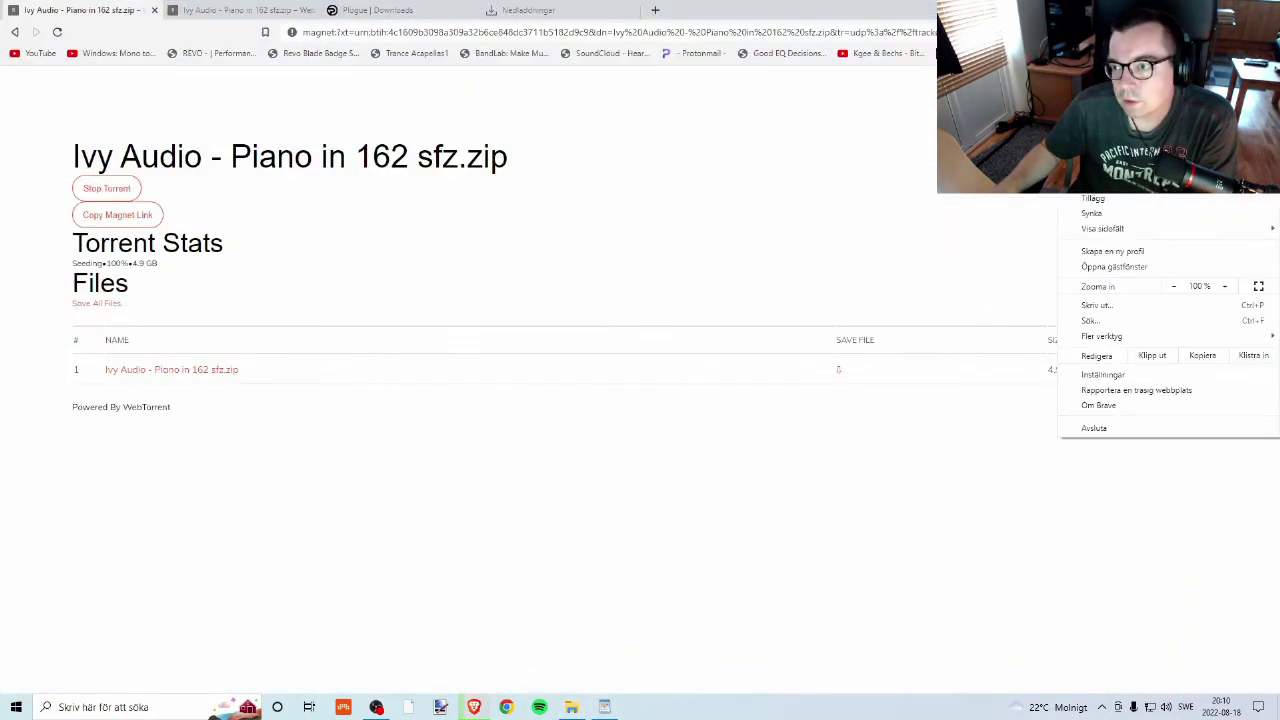
key(Escape)
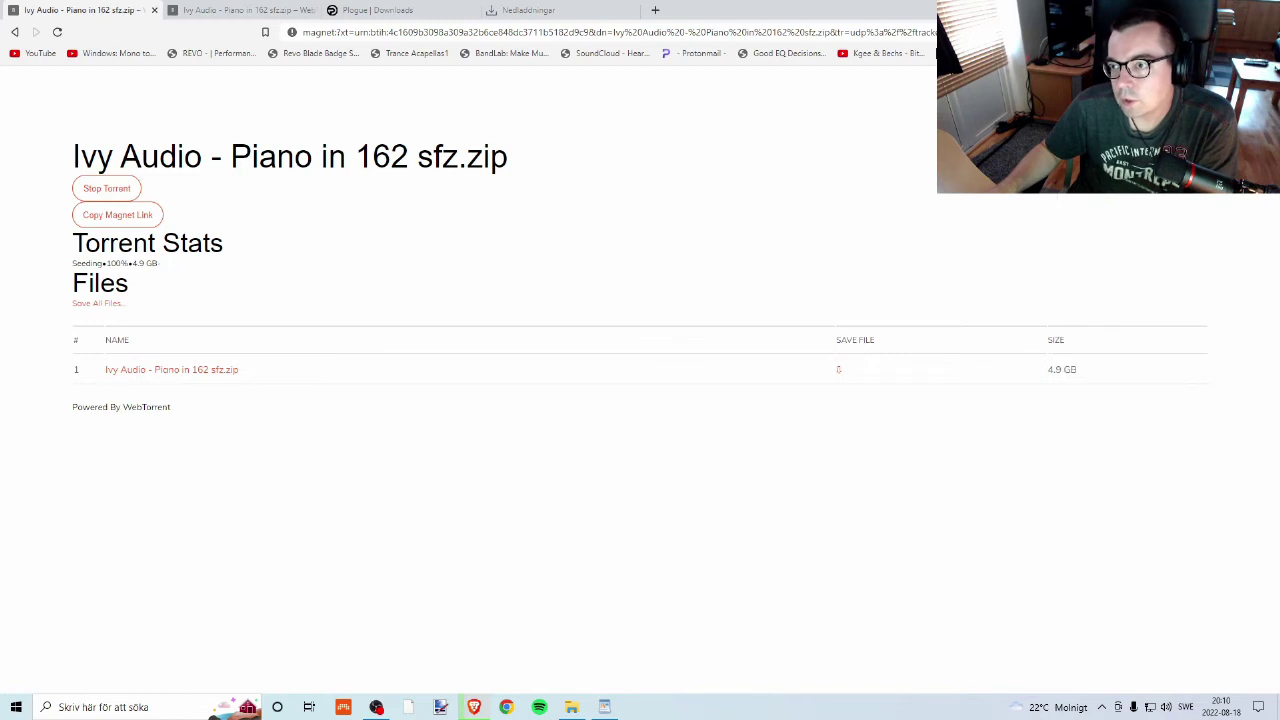
key(alt+f)
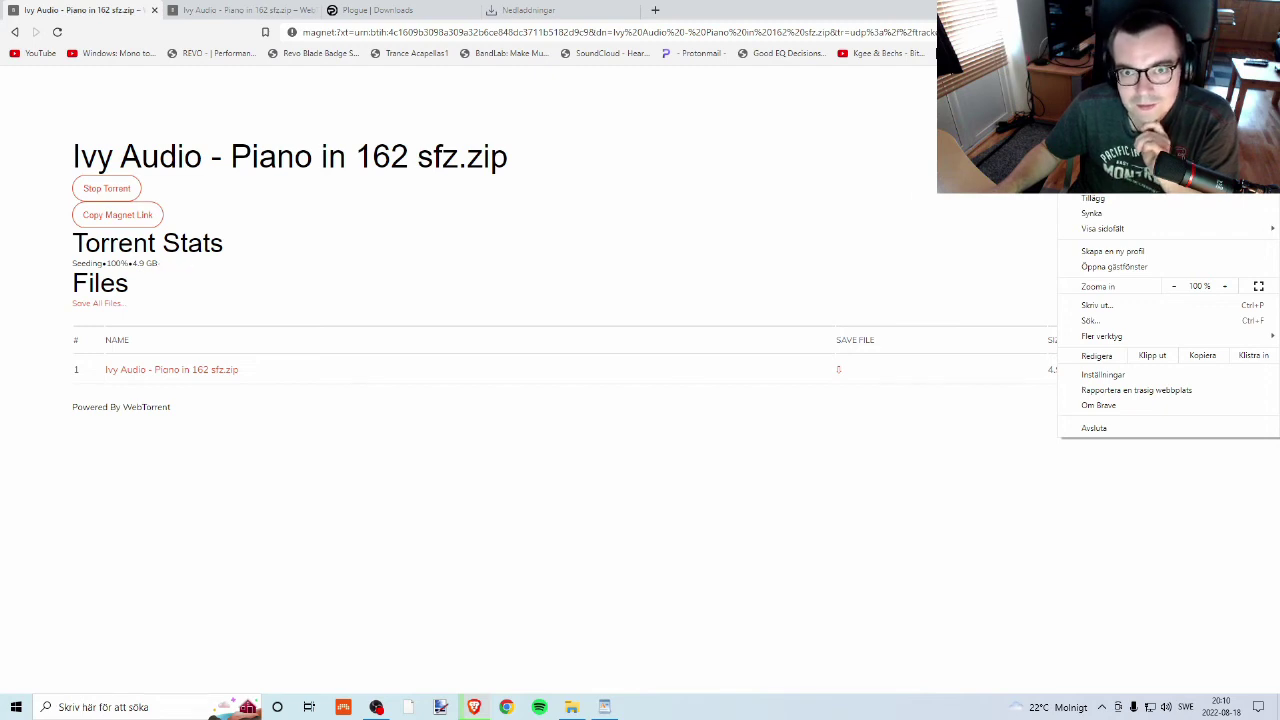
key(Escape)
key(alt+f)
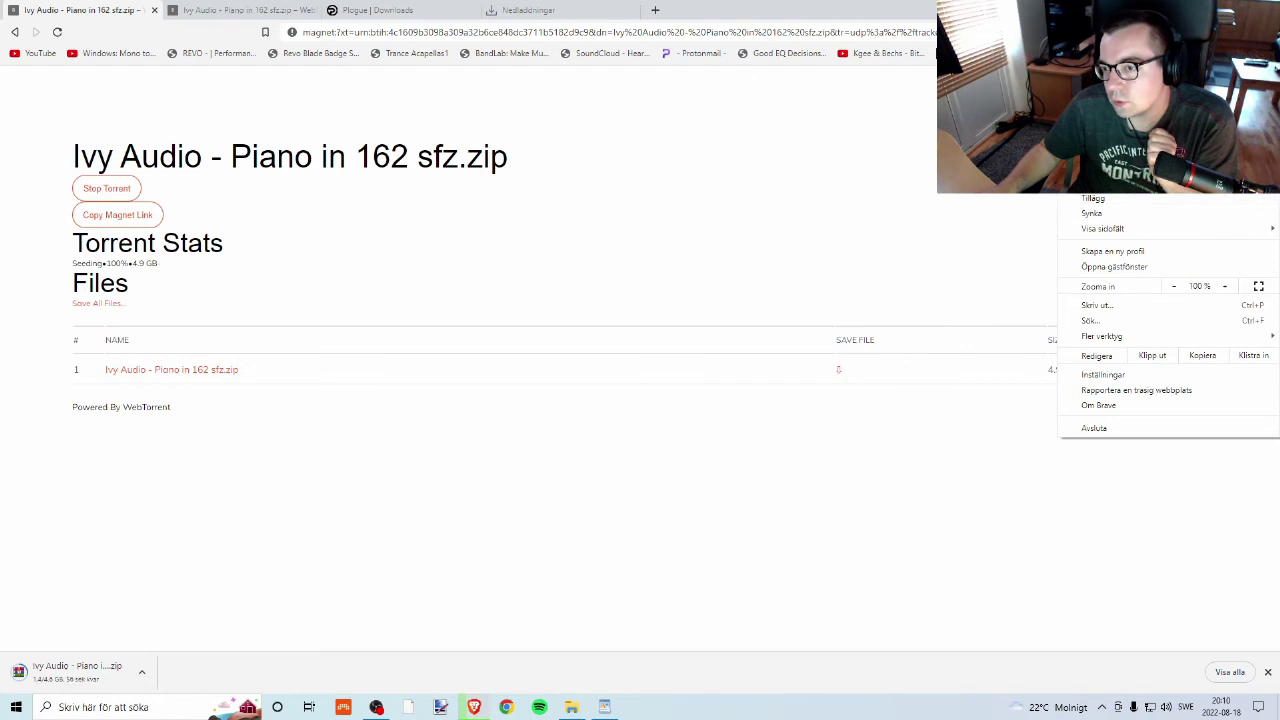
mouse_move(1100, 152)
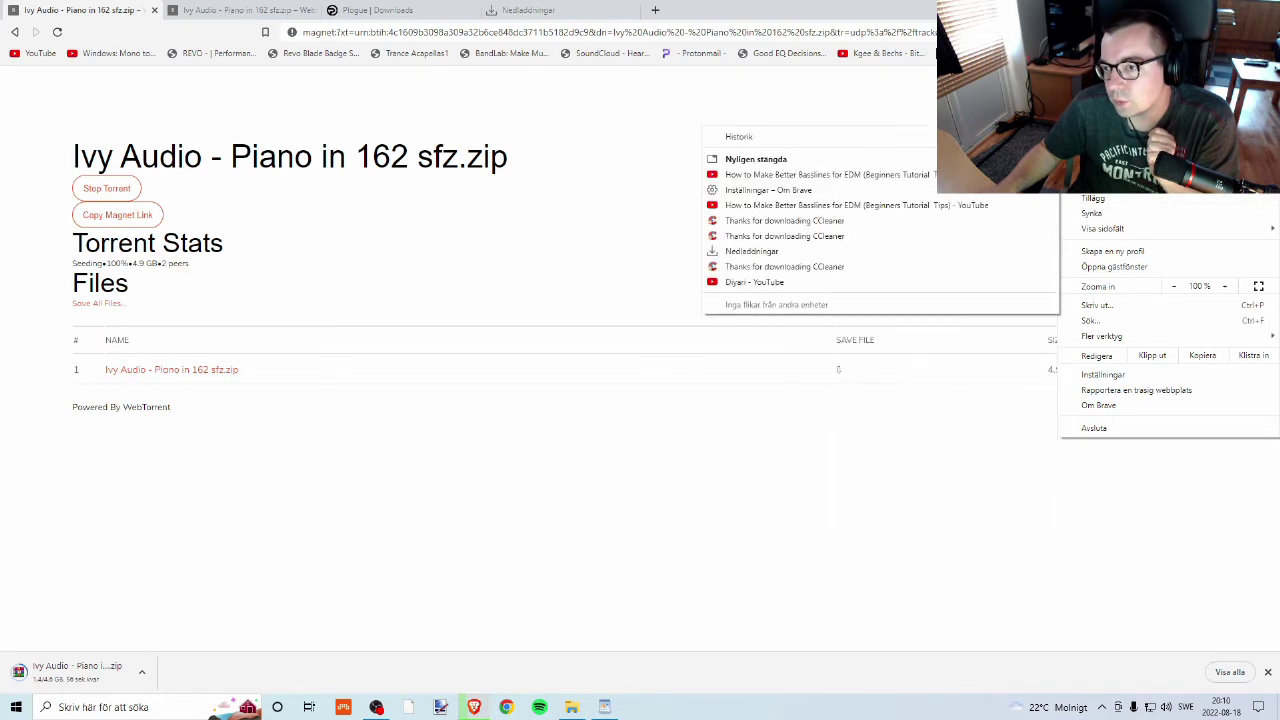
click(903, 104)
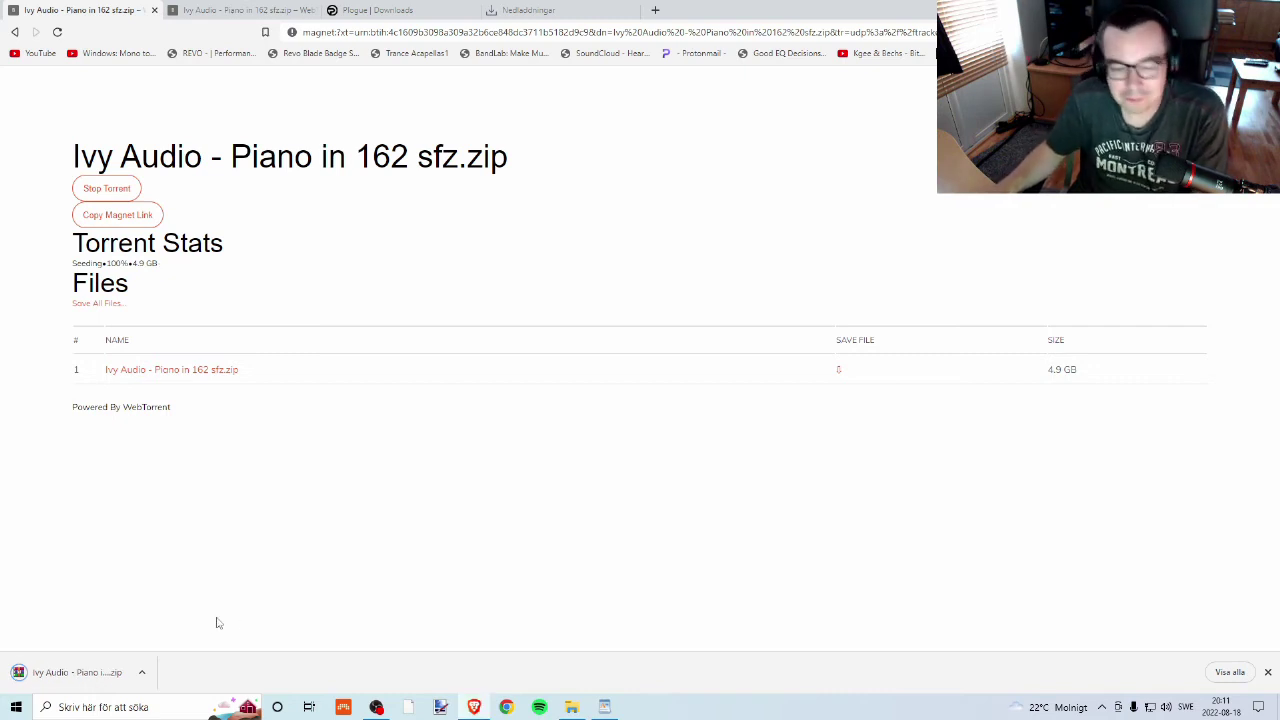
Show the downloaded Ivy Audio - Piano in 162 sfz.zip in its folder.
click(142, 672)
click(195, 623)
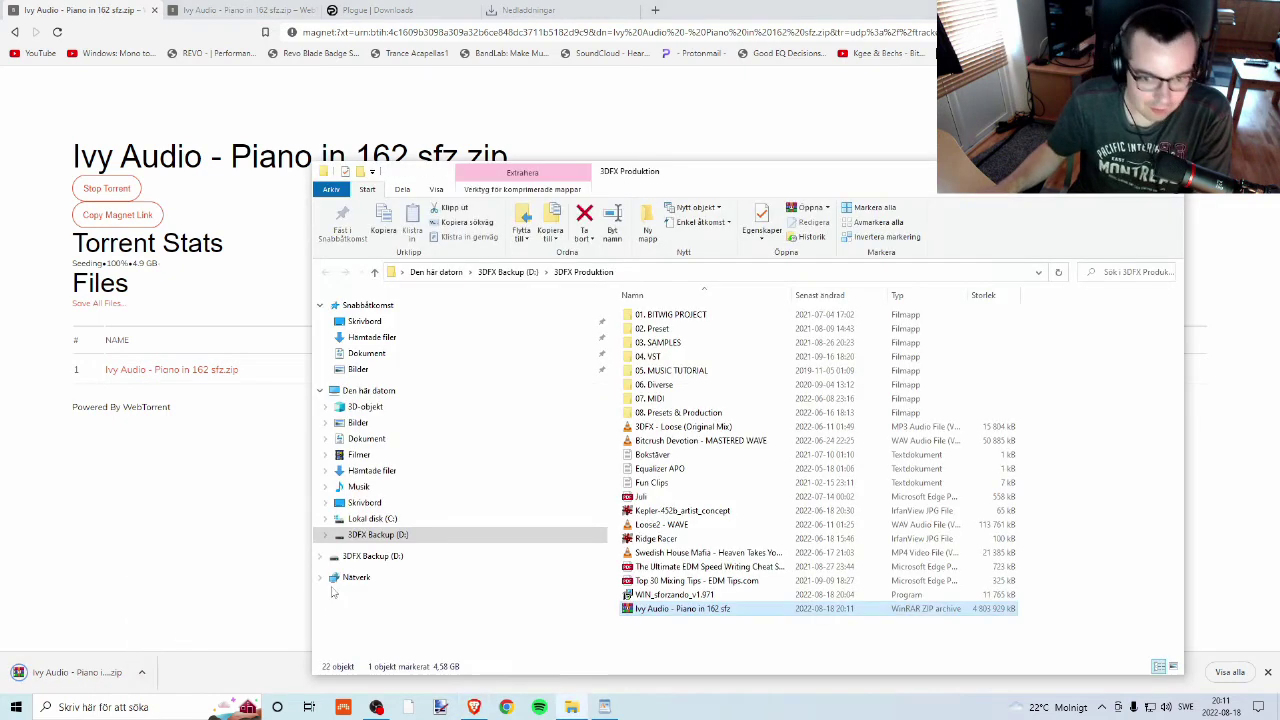
drag(635, 178, 568, 148)
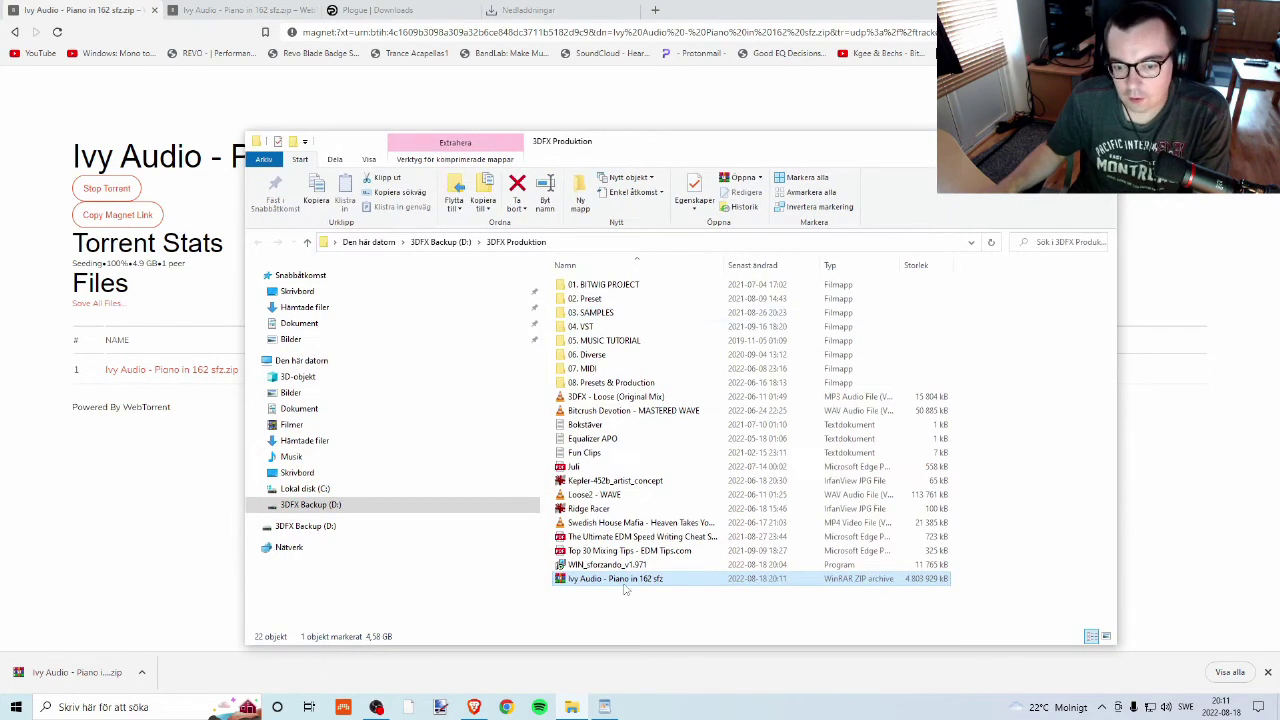
Create a new folder with the default name in 3DFX Produktion and move the Piano in 162 archive into it.
click(602, 580)
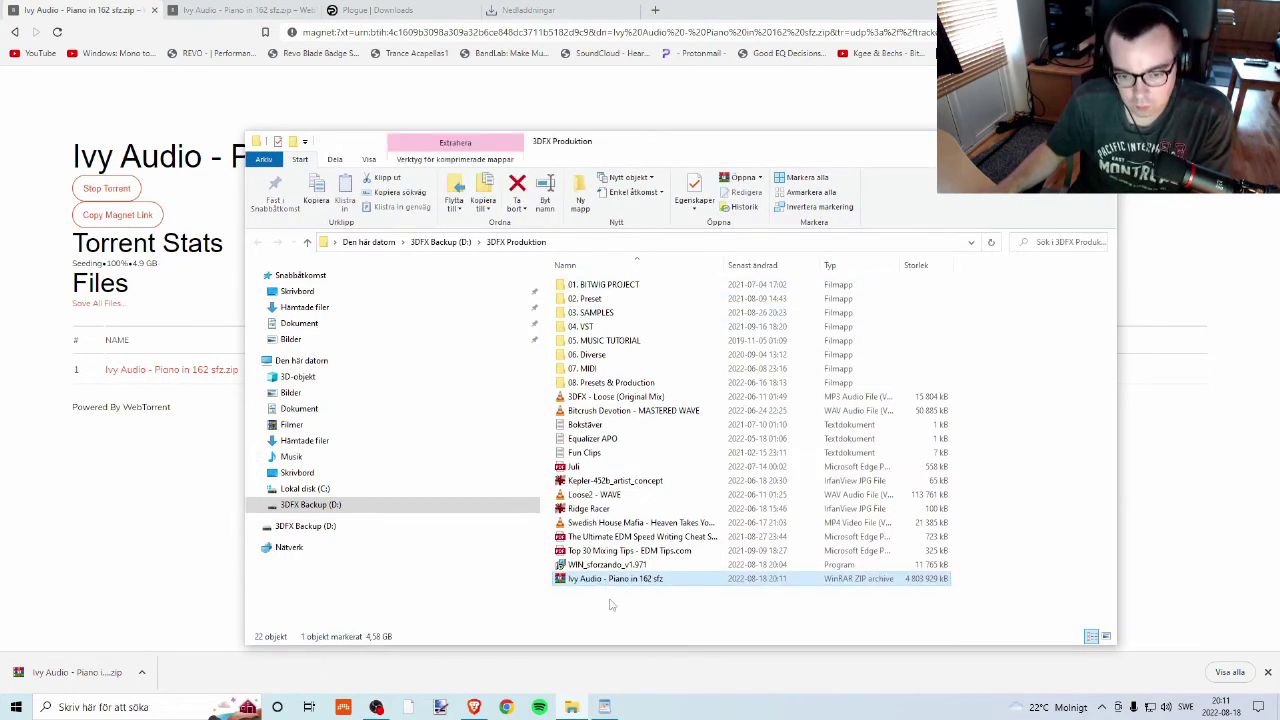
right_click(612, 604)
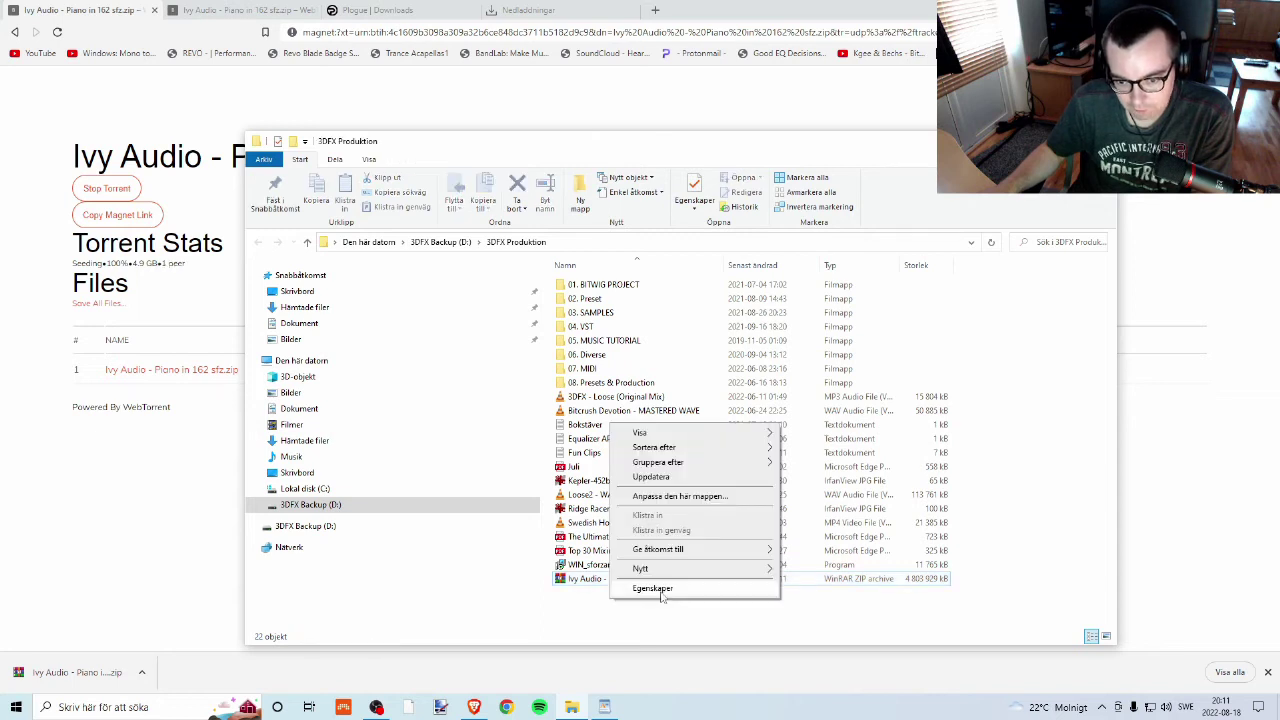
mouse_move(640, 568)
click(800, 567)
click(590, 592)
click(606, 579)
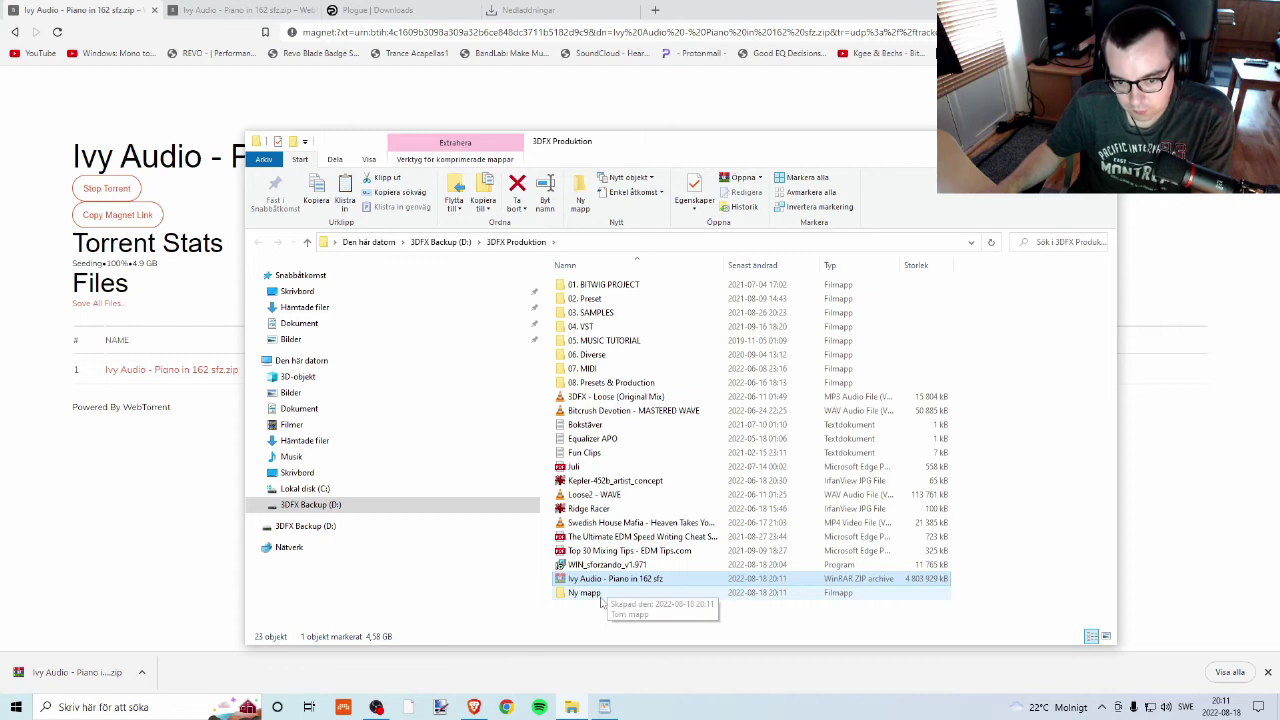
click(617, 596)
double_click(617, 596)
key(ctrl+v)
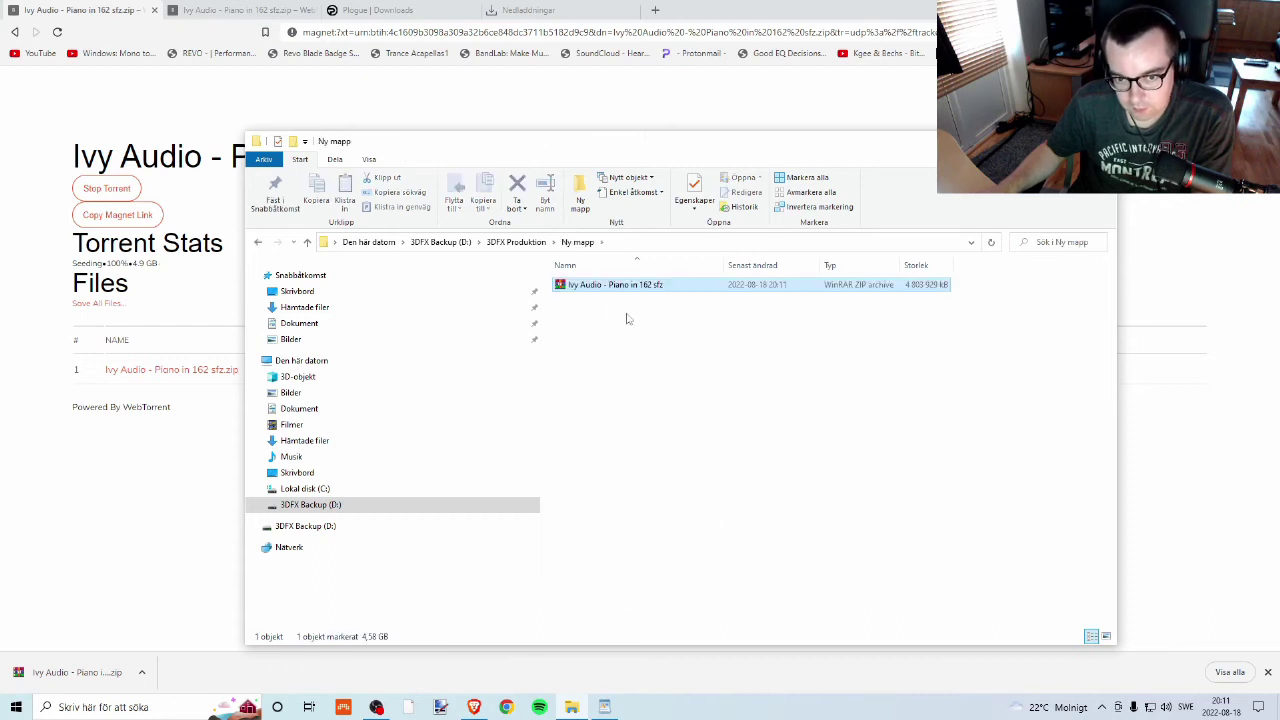
Extract the Piano in 162 archive into the current folder with WinRAR and move the progress window aside.
right_click(601, 289)
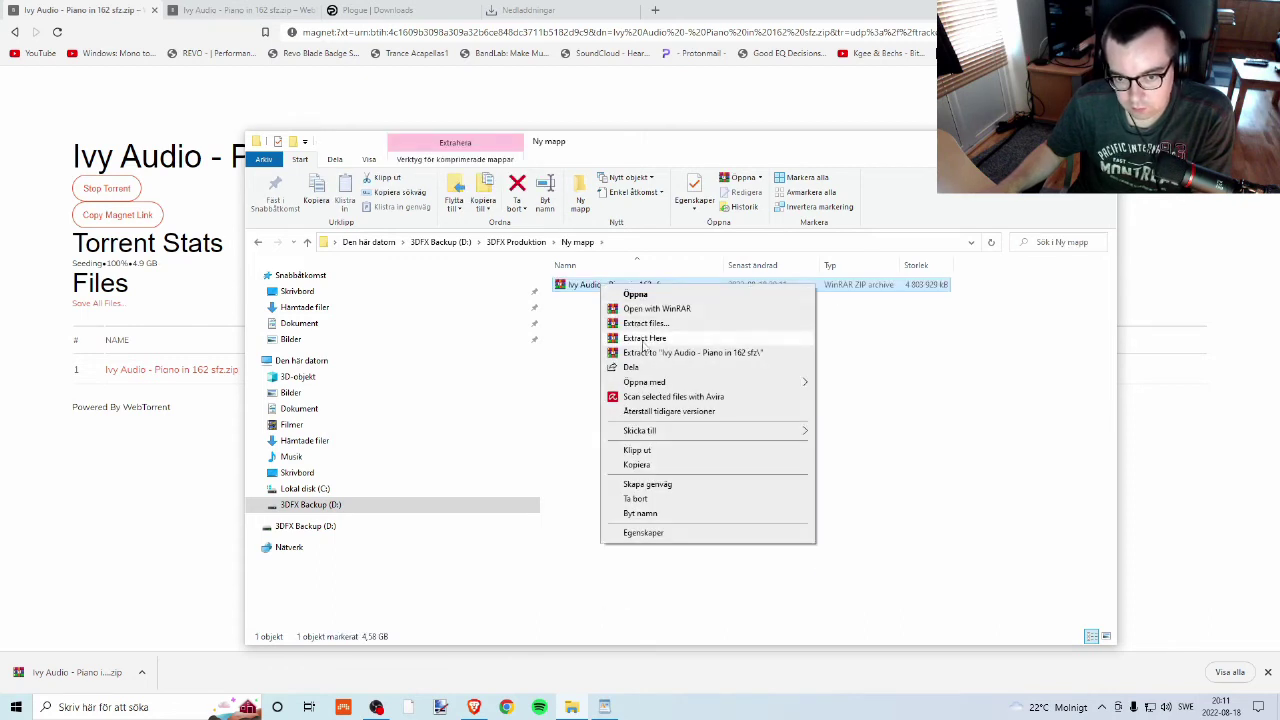
click(646, 338)
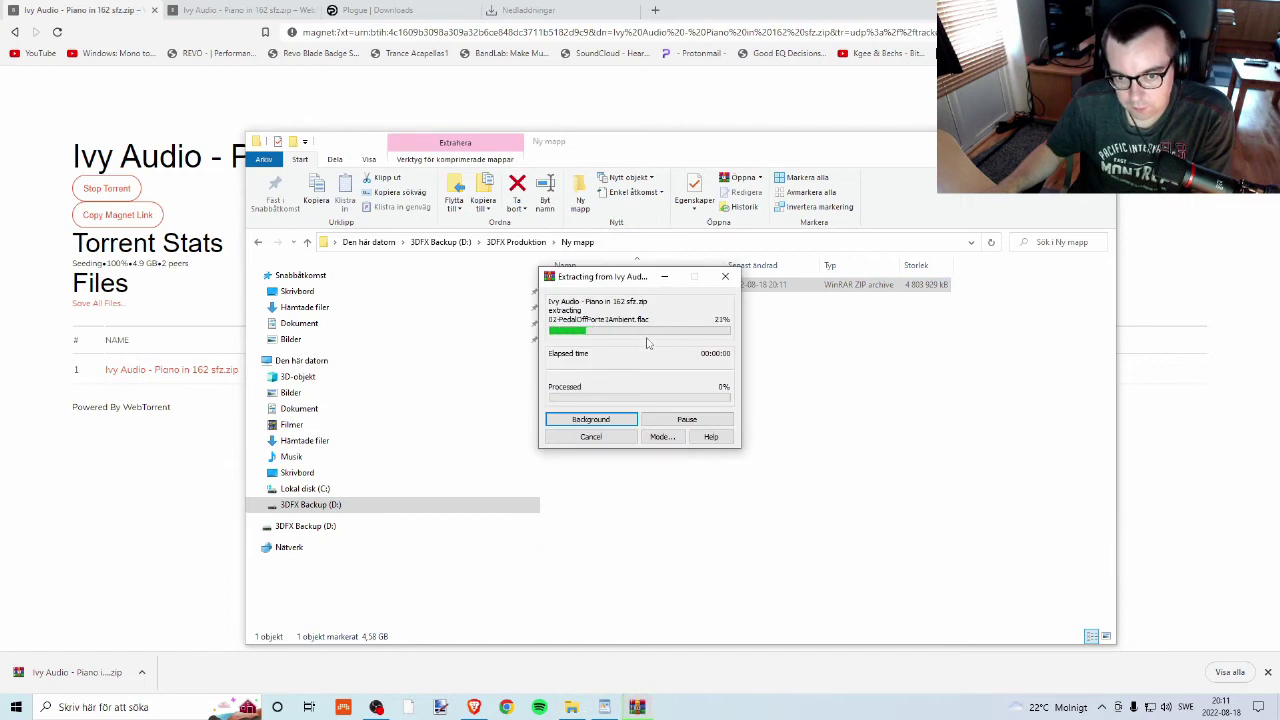
drag(567, 281, 588, 340)
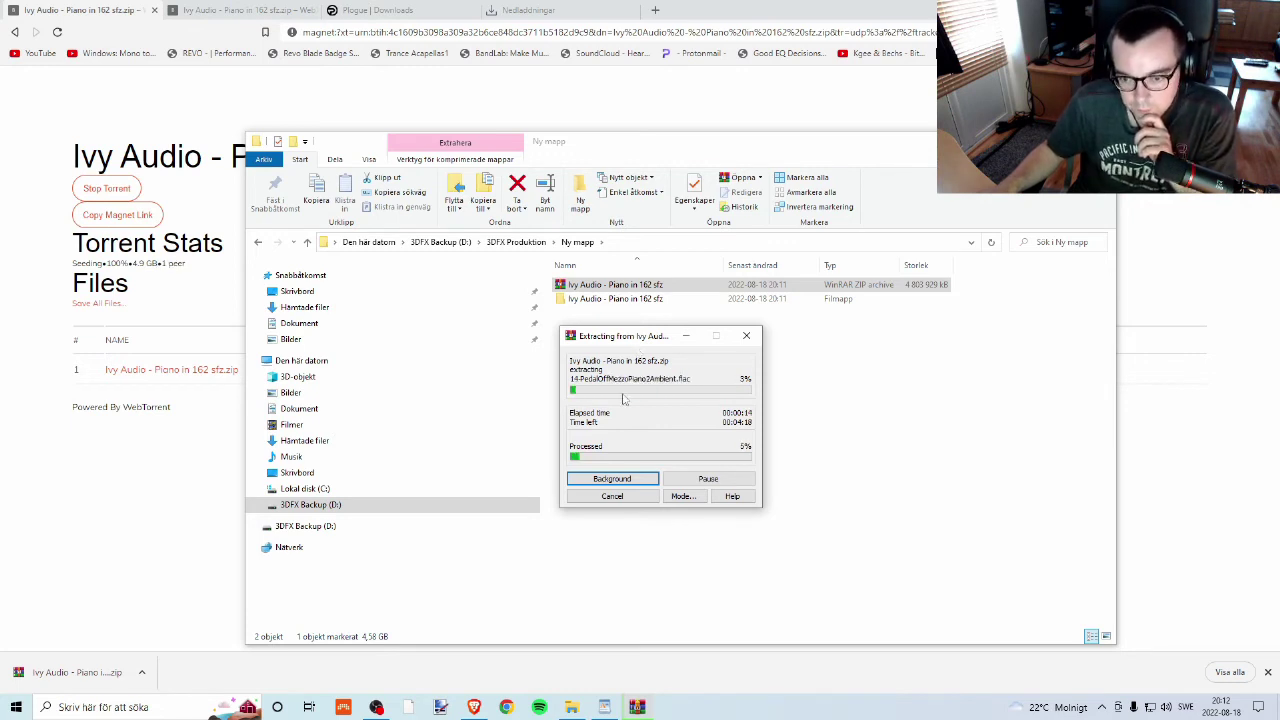
drag(670, 336, 1007, 322)
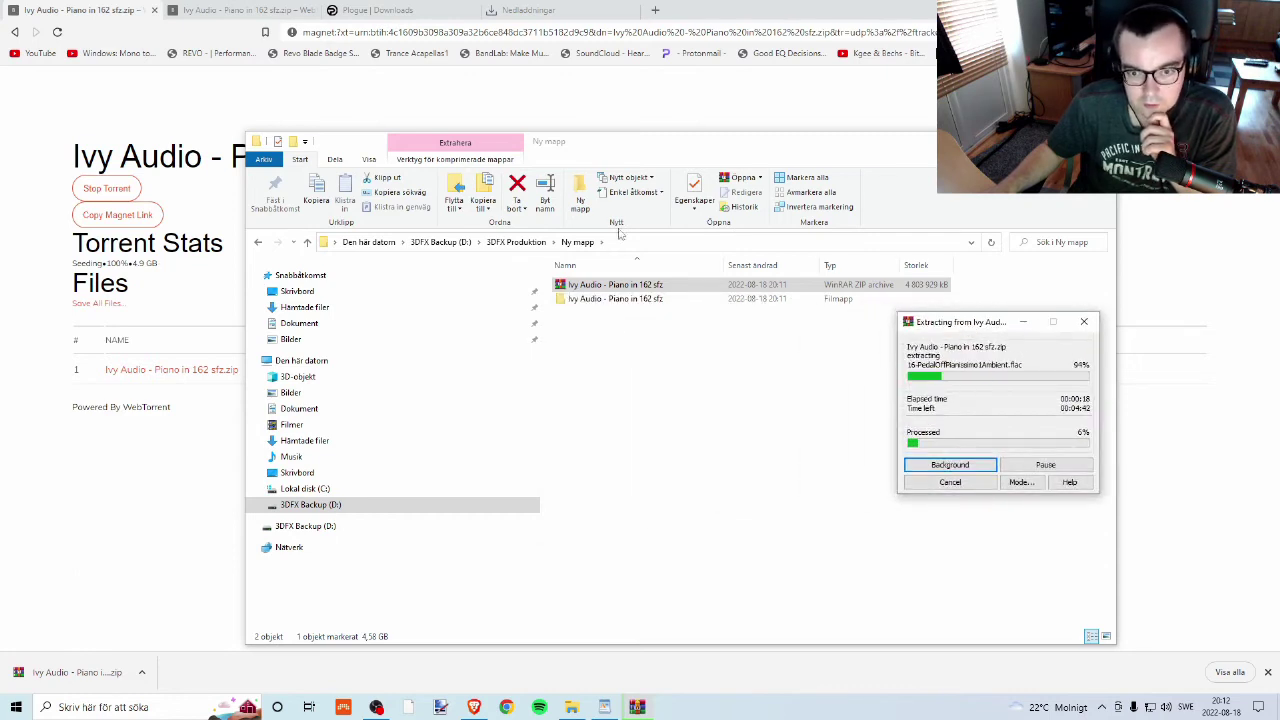
Close the download list, Plogue and both Piano in 162 torrent tabs in Brave.
click(89, 517)
click(492, 14)
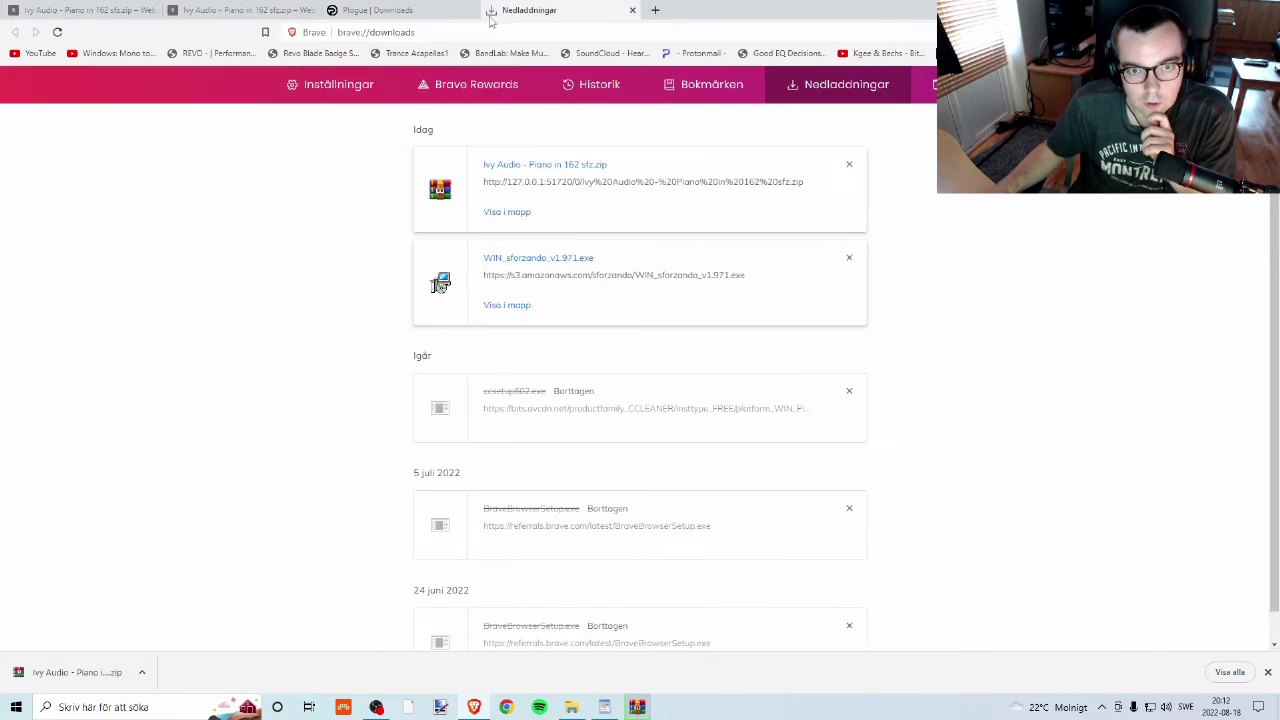
click(632, 10)
click(474, 10)
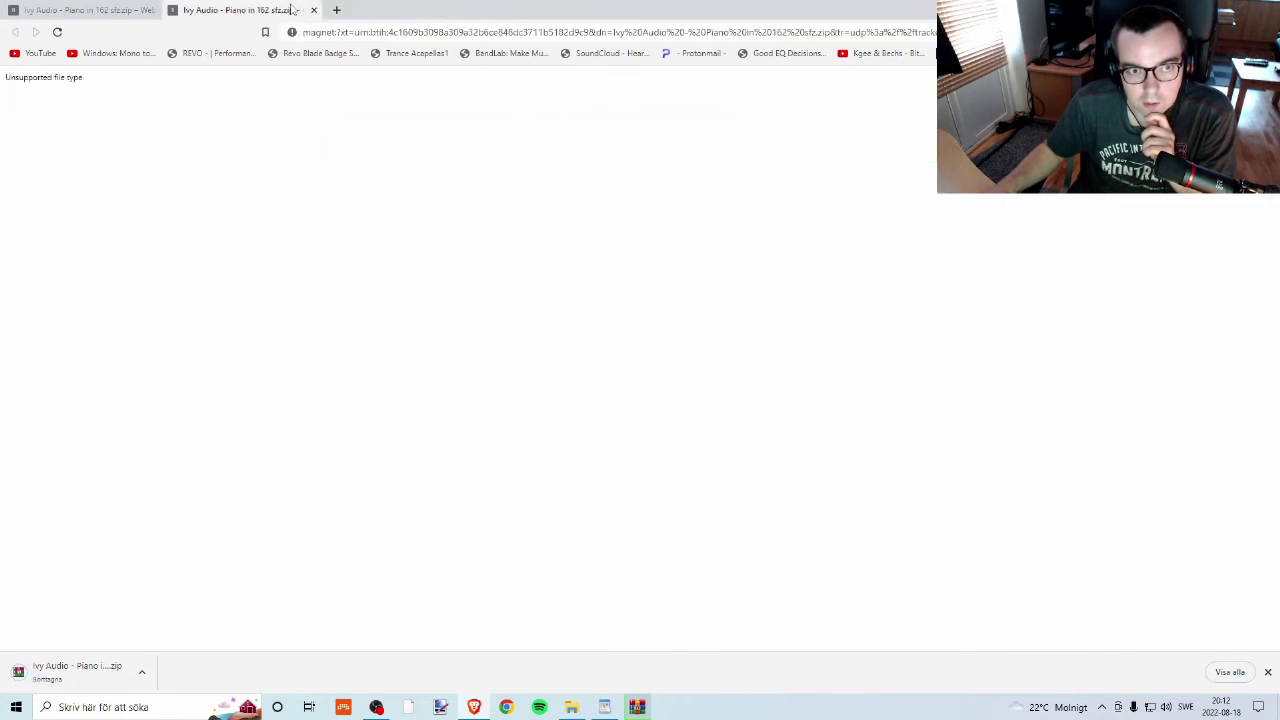
click(314, 10)
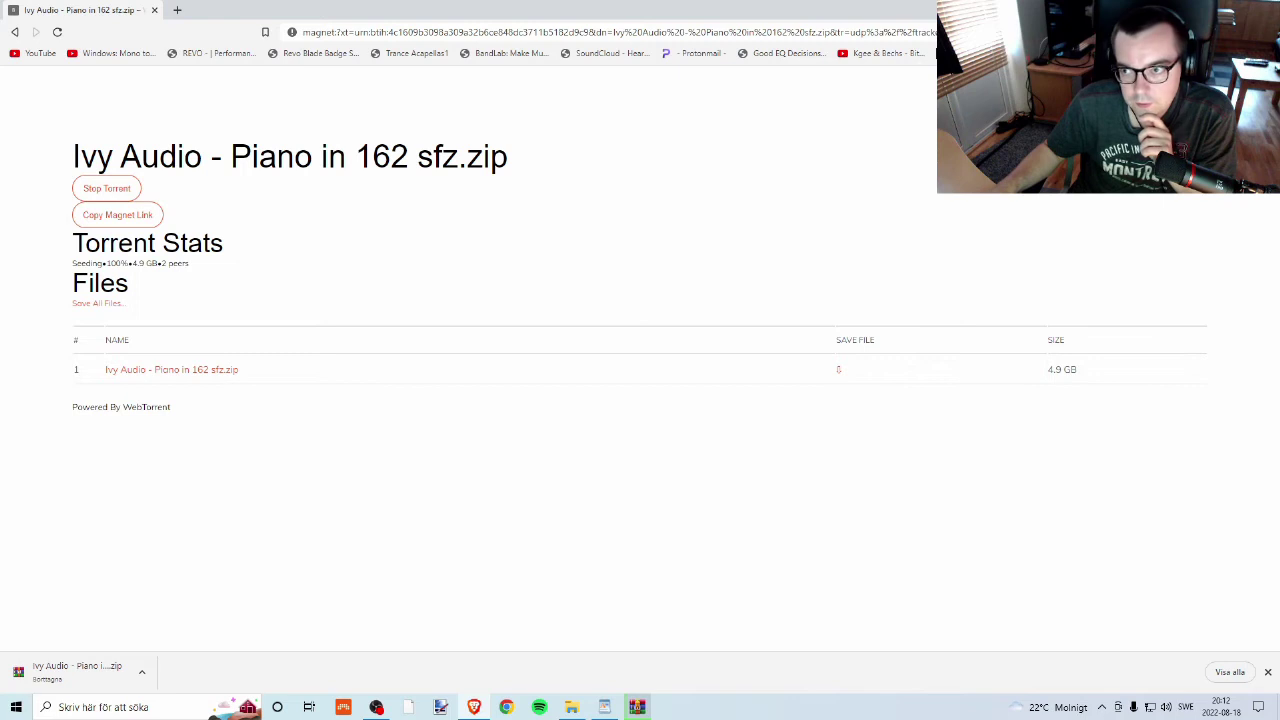
key(ctrl+w)
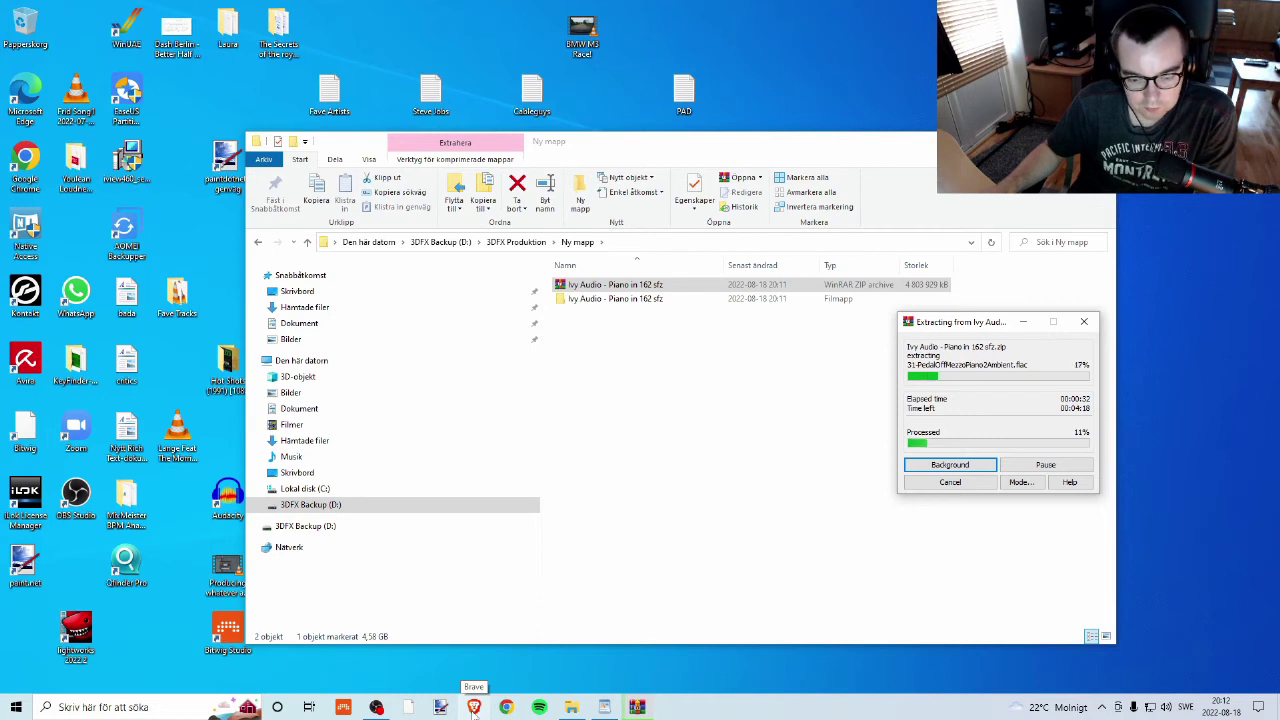
click(474, 706)
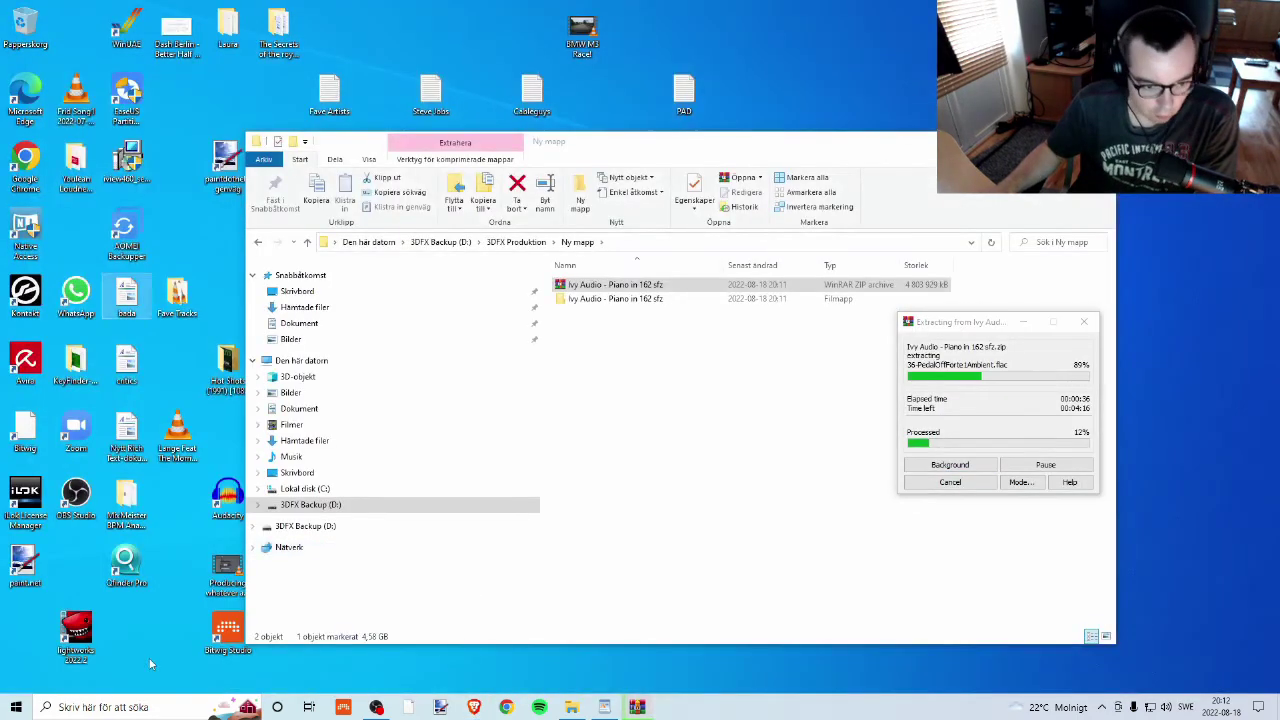
double_click(226, 628)
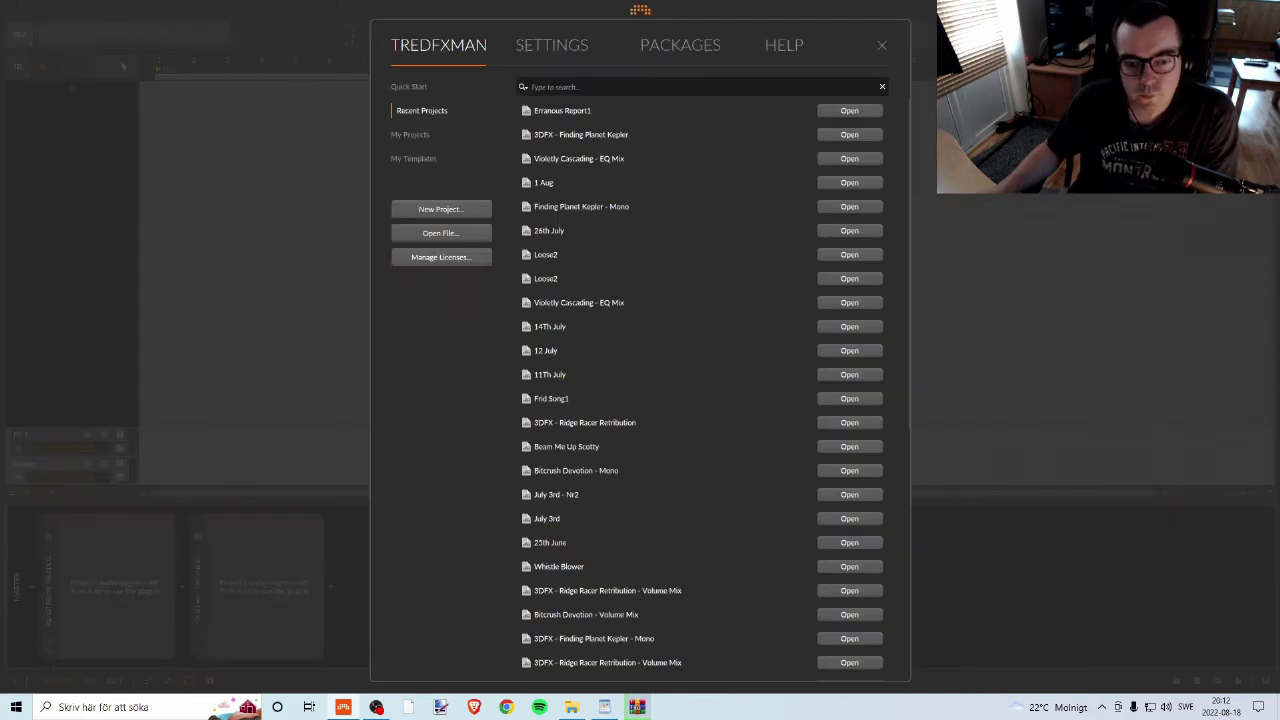
click(881, 46)
click(14, 12)
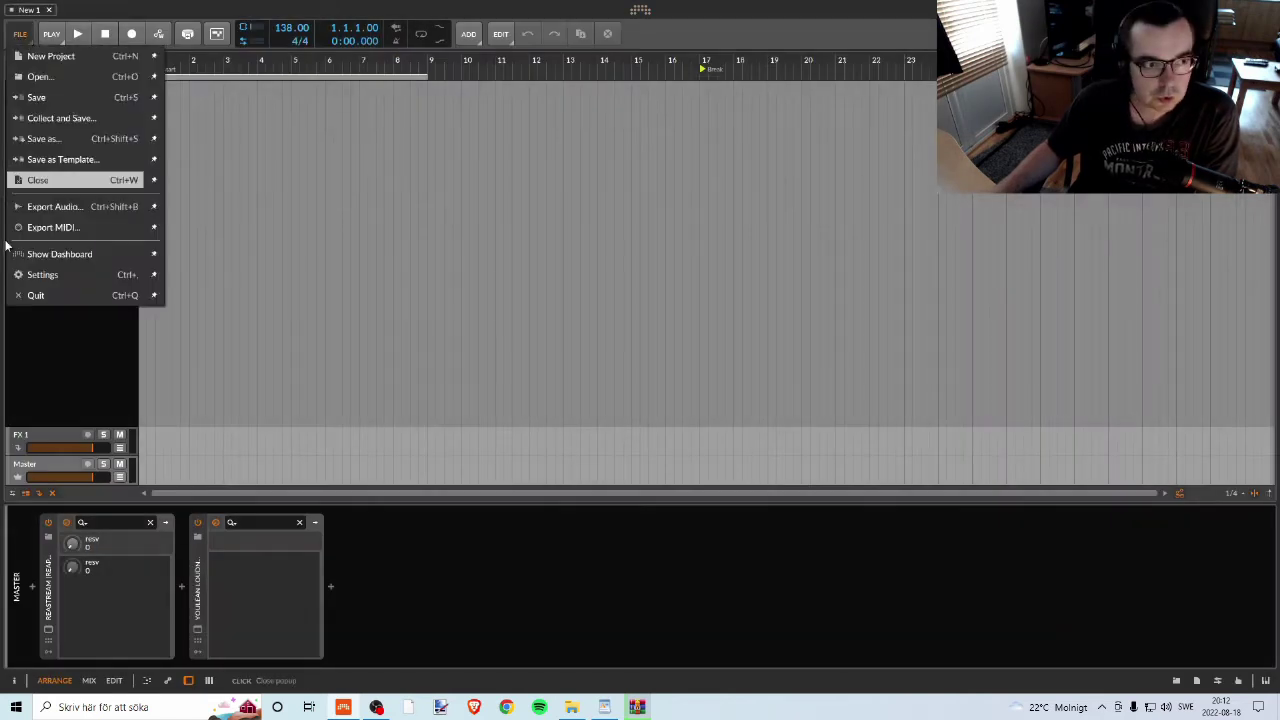
click(40, 294)
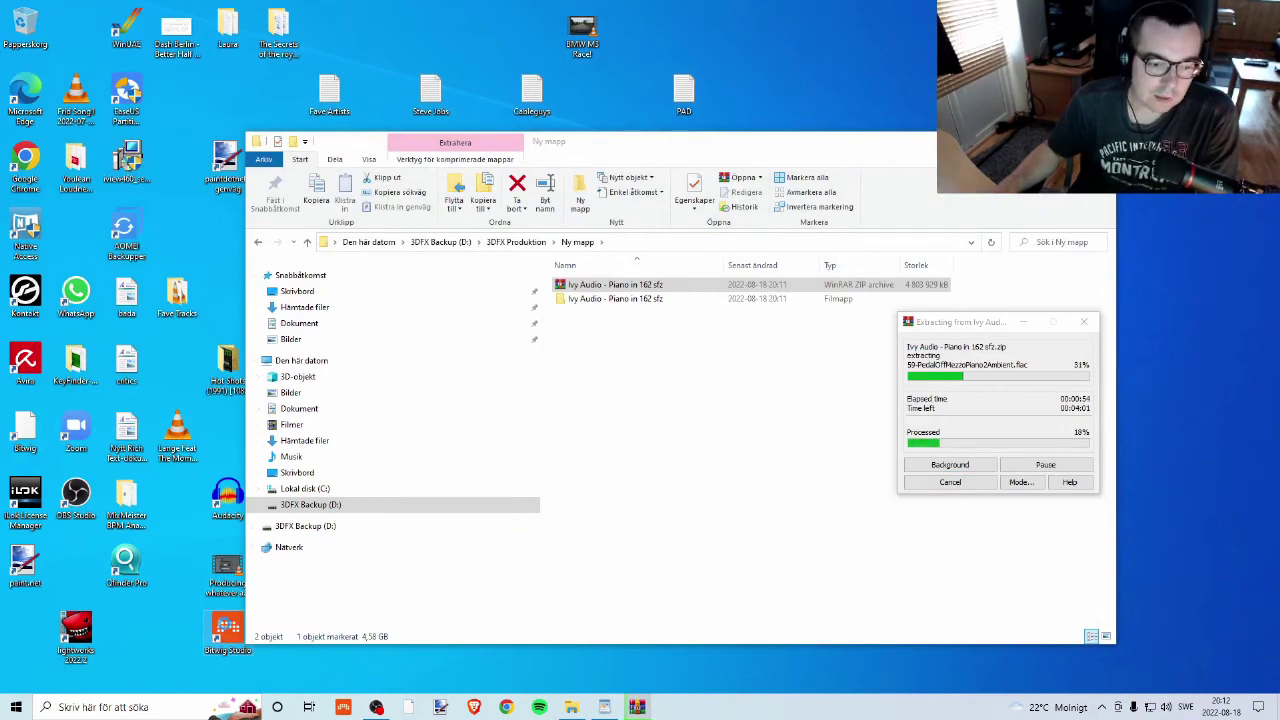
Launch Bitwig Studio from the desktop and show the Recent Projects list on its dashboard.
right_click(226, 624)
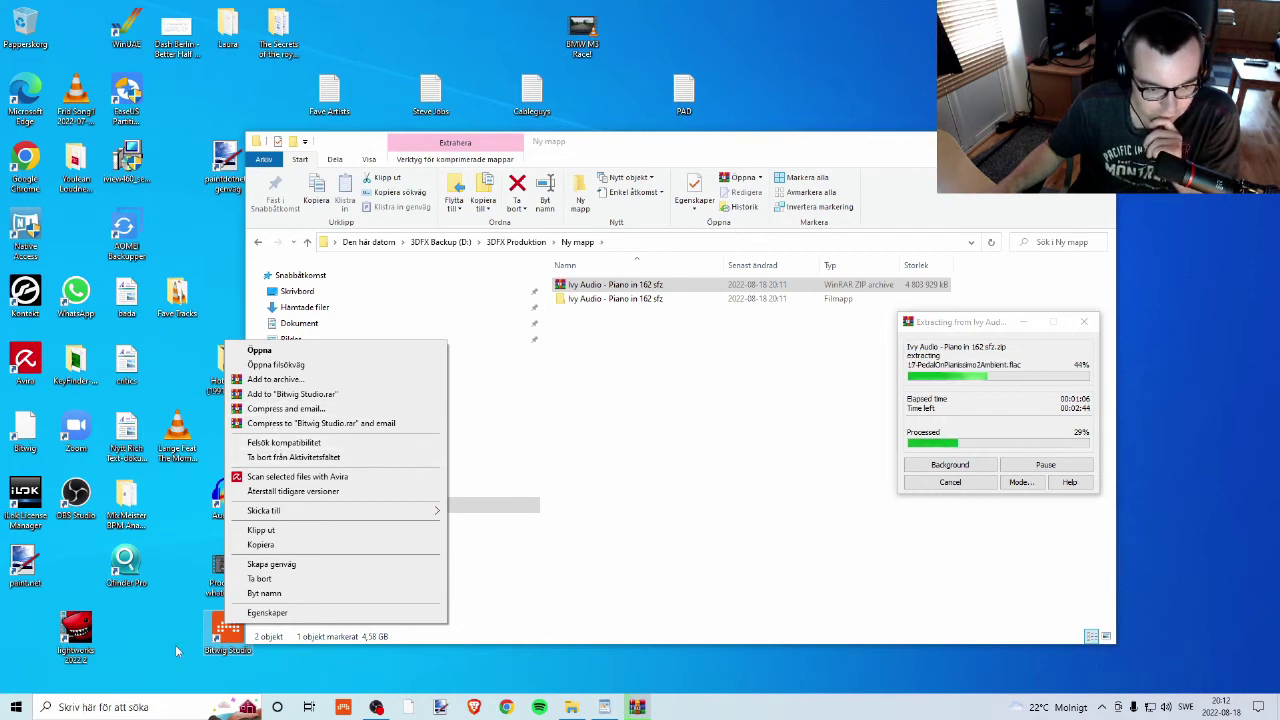
double_click(228, 630)
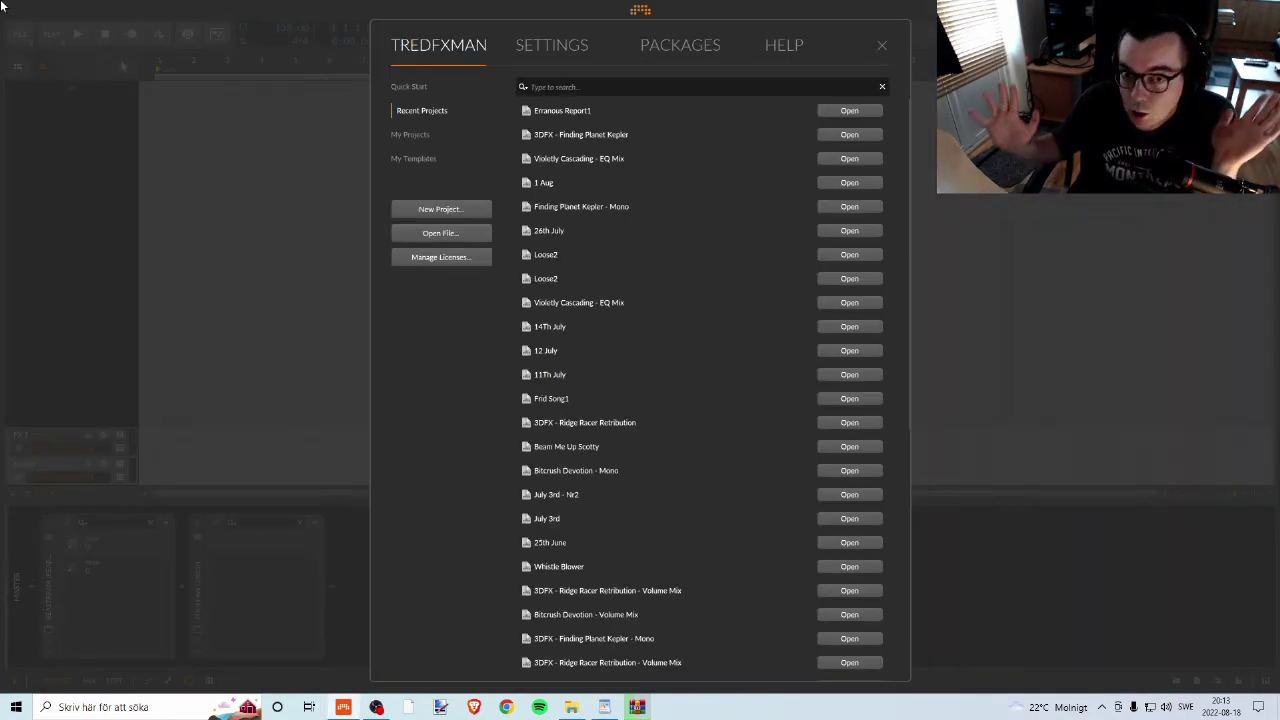
click(522, 46)
click(476, 48)
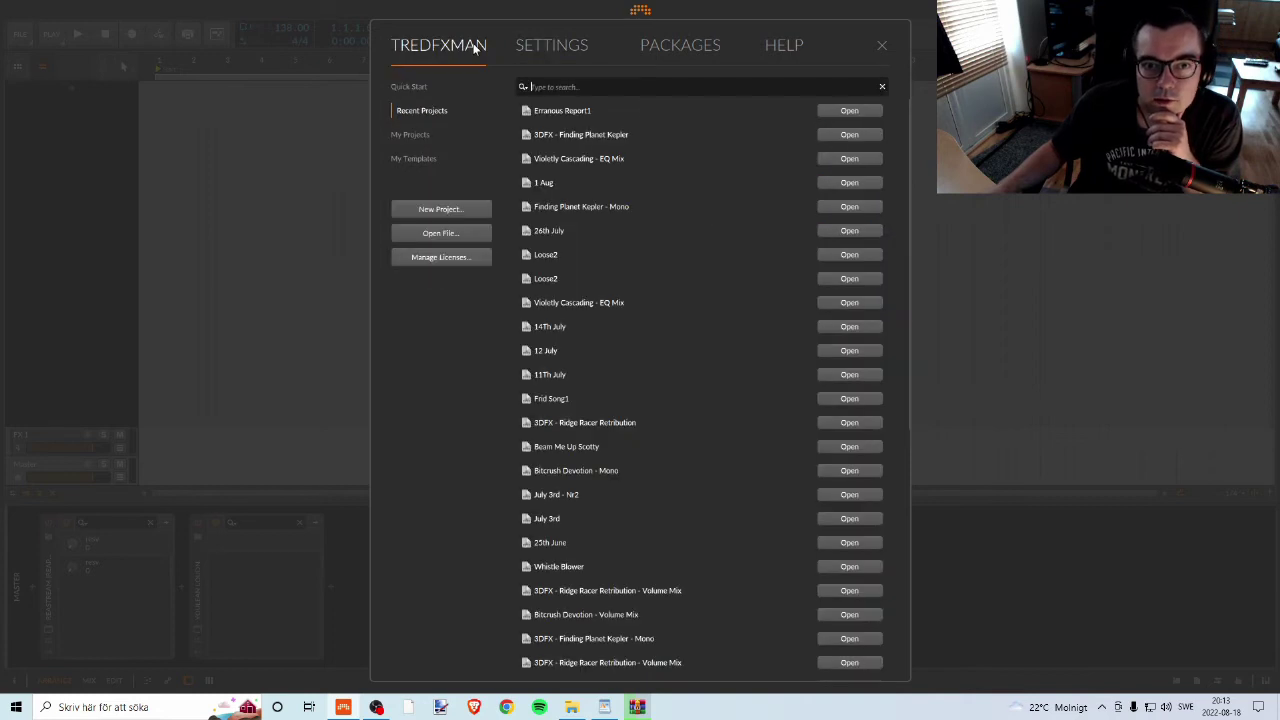
Close the dashboard, add an instrument track with the sforzando plug-in to the new project, and reposition the plug-in window.
click(882, 46)
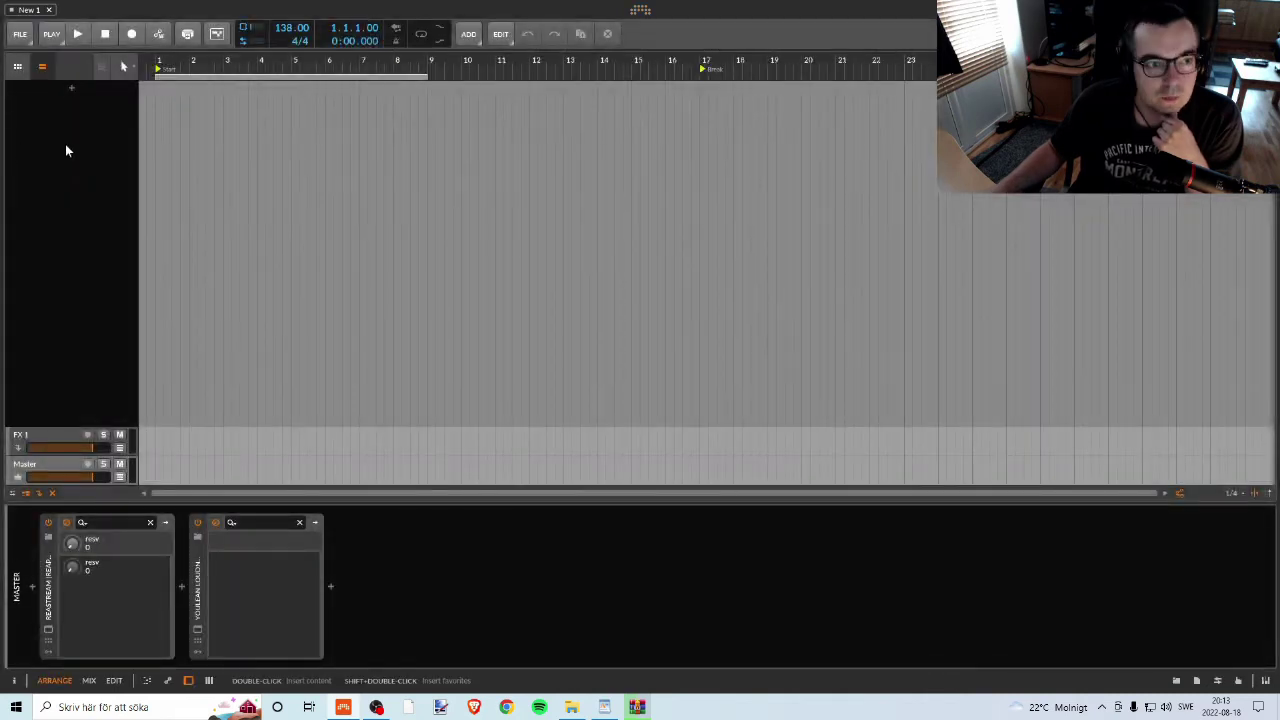
double_click(72, 88)
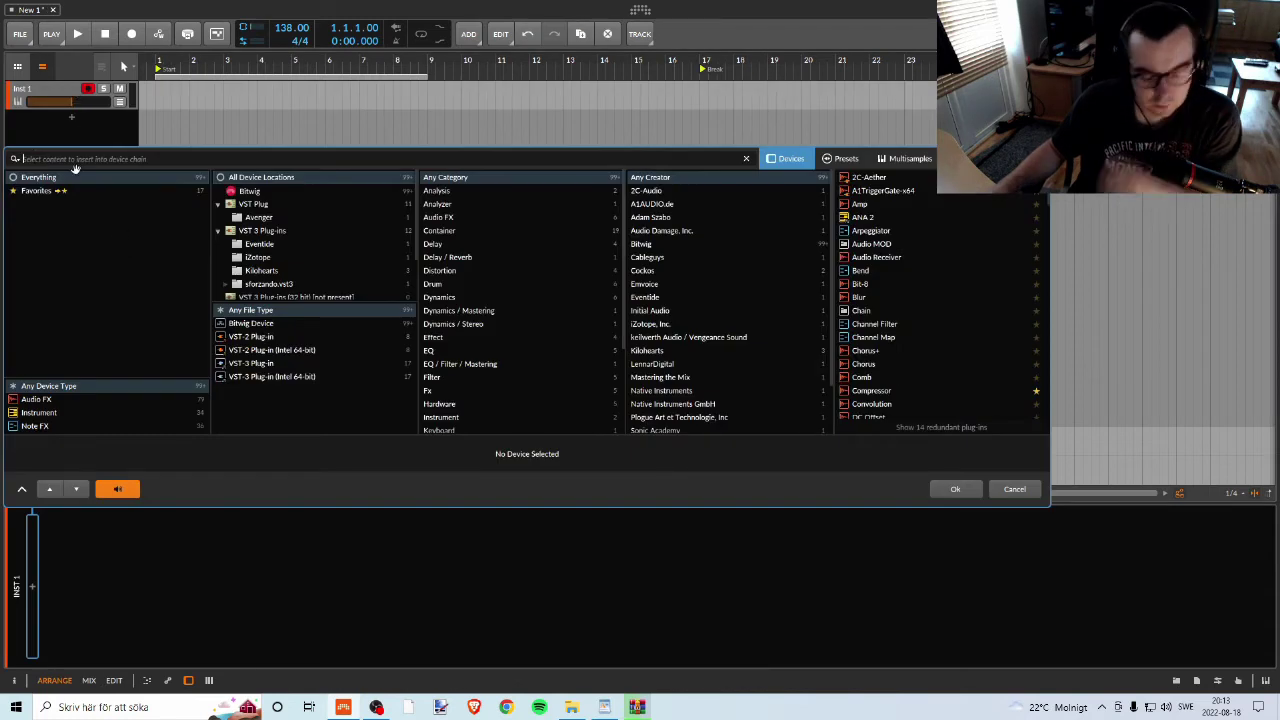
text(sf)
click(866, 177)
click(968, 490)
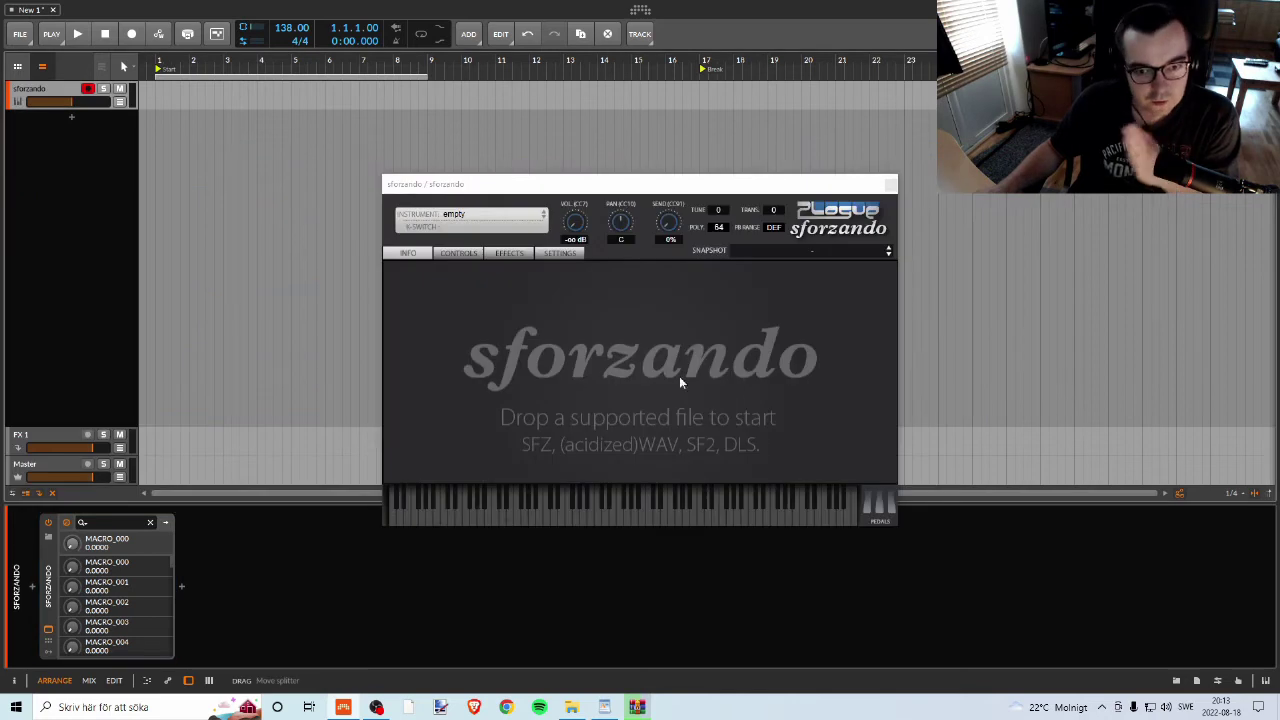
drag(573, 190, 584, 122)
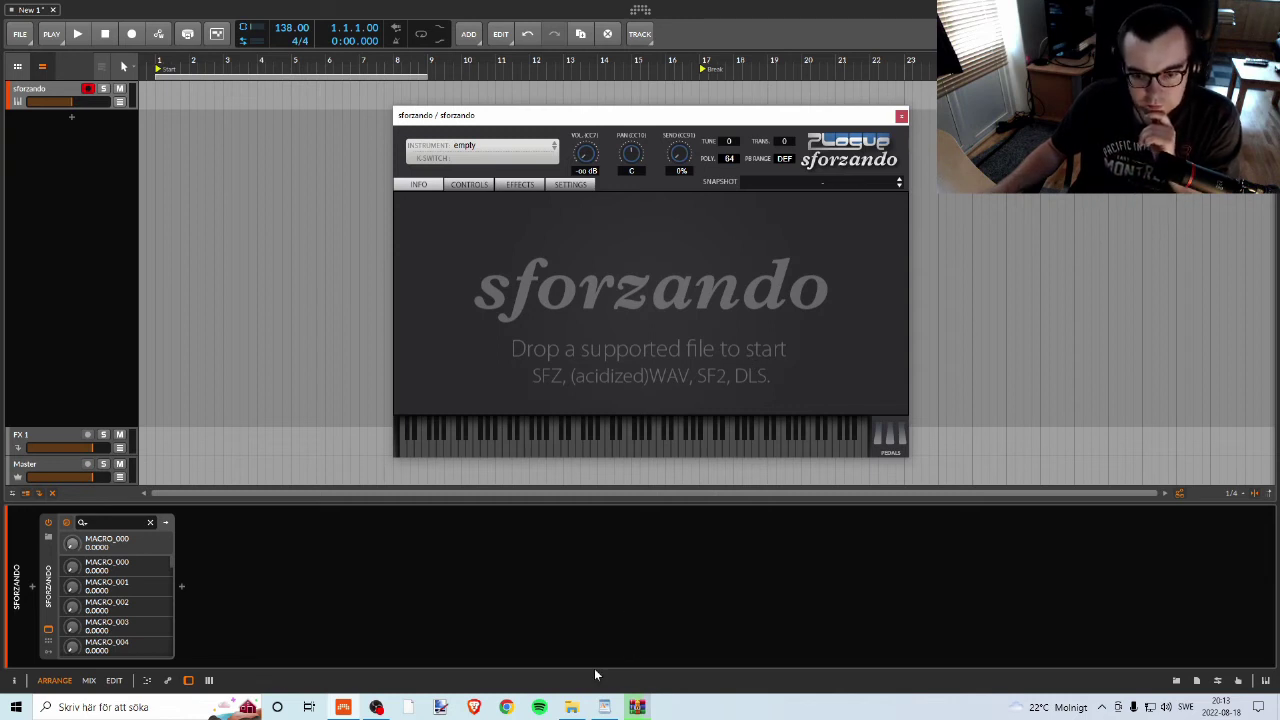
Check the WinRAR extraction progress and the OBS recording status, then return to the sforzando window.
click(637, 707)
drag(990, 329, 1032, 264)
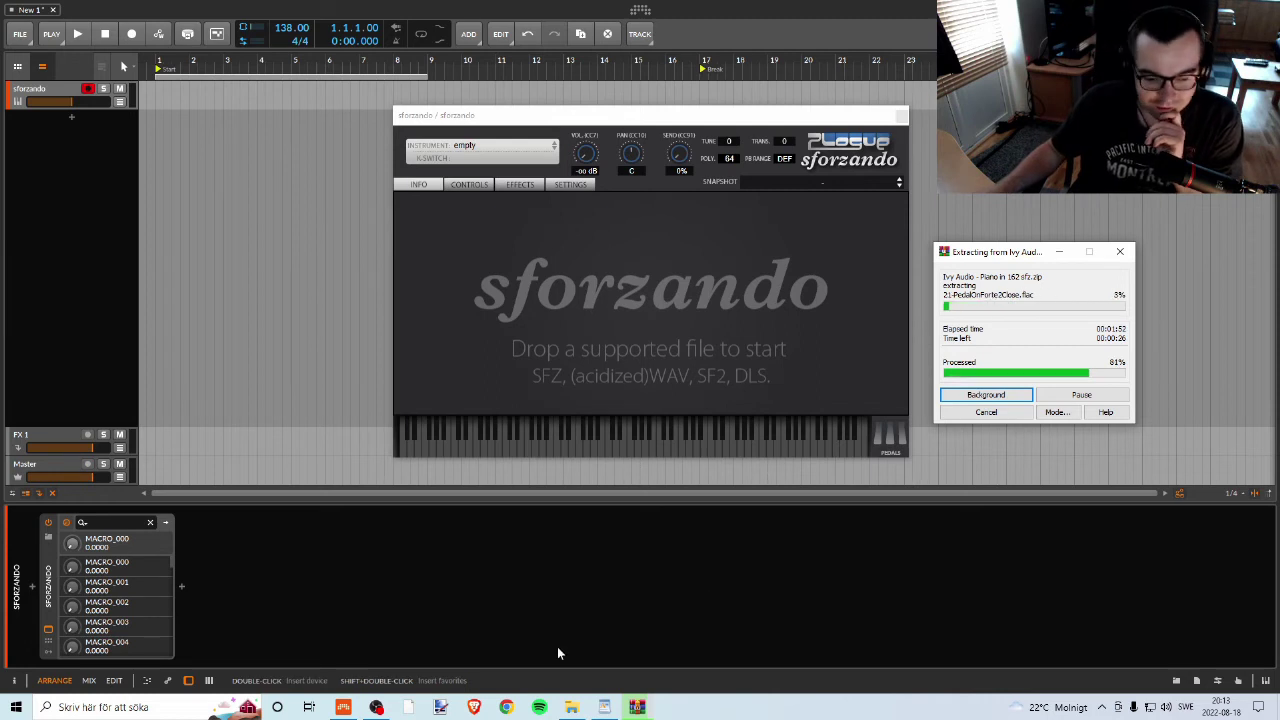
click(376, 707)
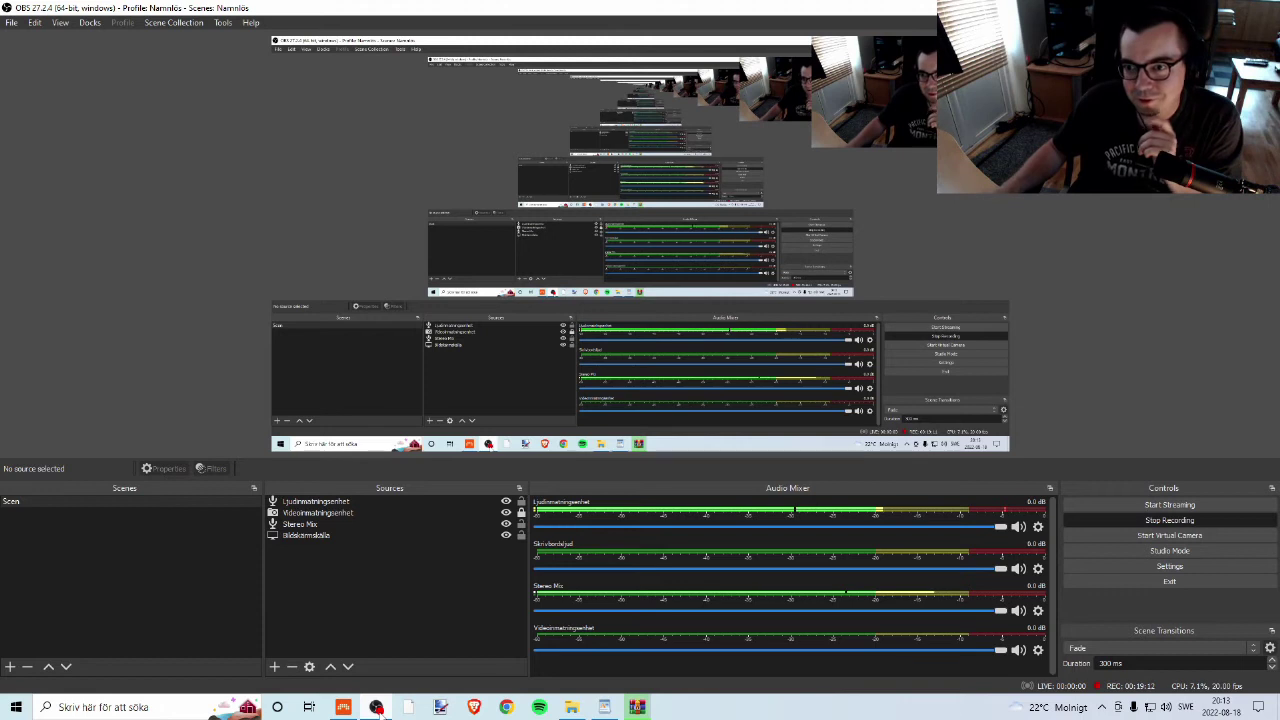
click(377, 707)
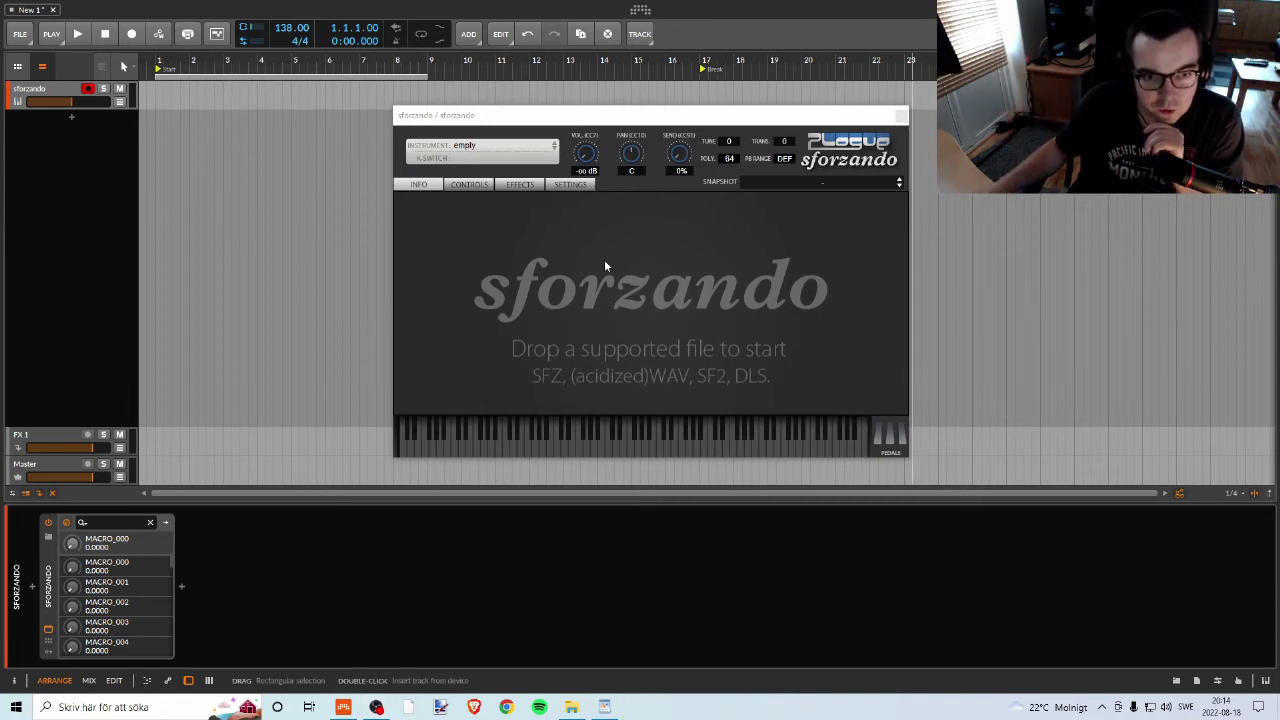
mouse_move(457, 115)
mouse_down()
mouse_move(411, 103)
mouse_move(465, 123)
mouse_up()
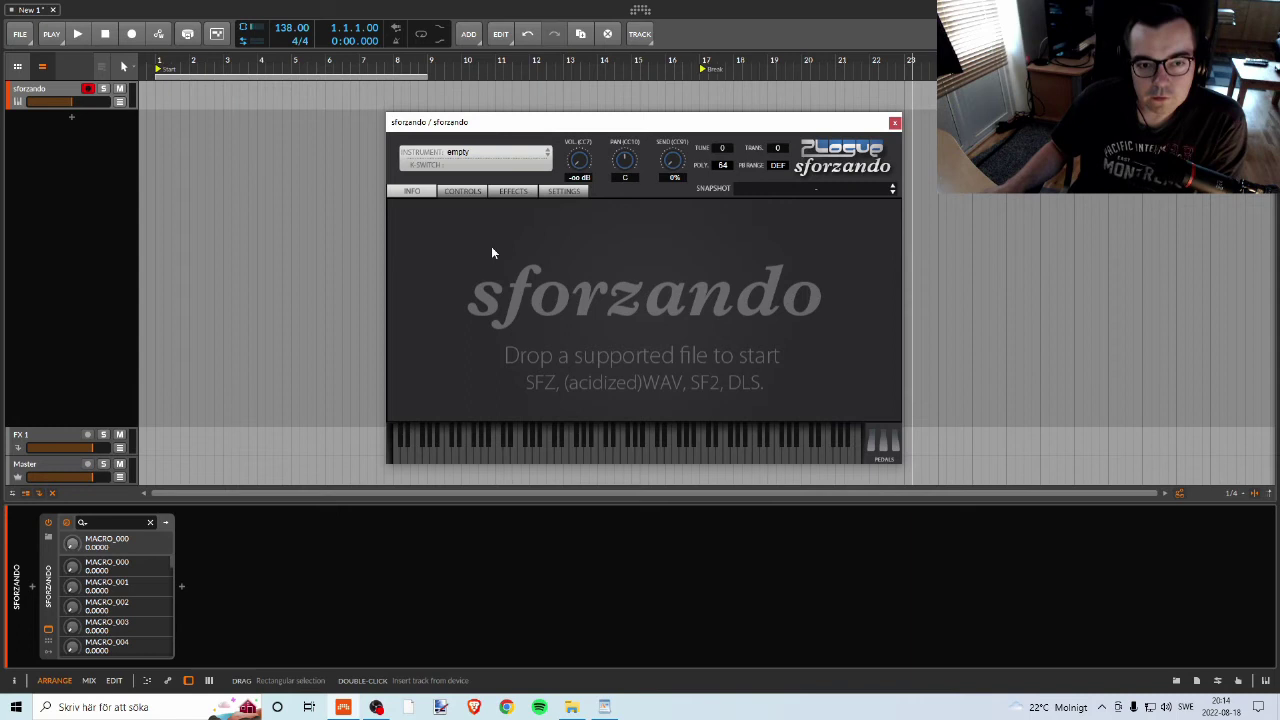
Switch to File Explorer and permanently delete the Ivy Audio - Piano in 162 sfz archive, keeping the extracted folder.
click(571, 707)
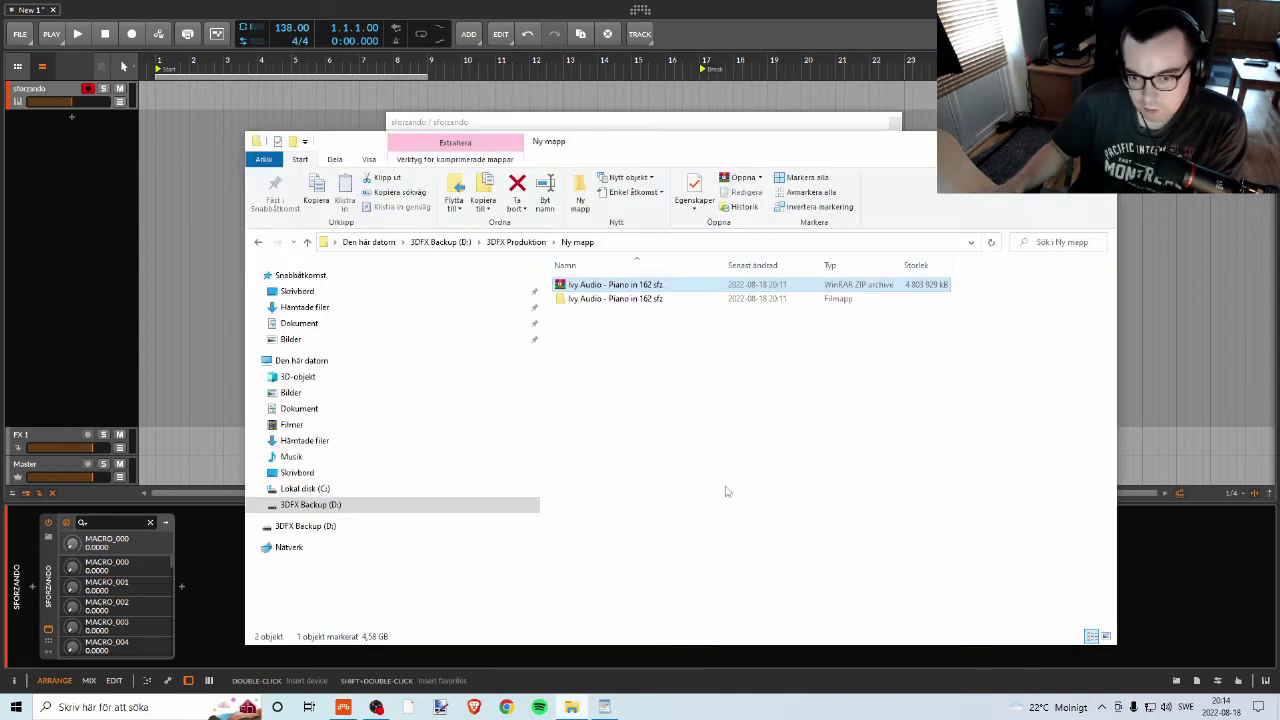
click(722, 286)
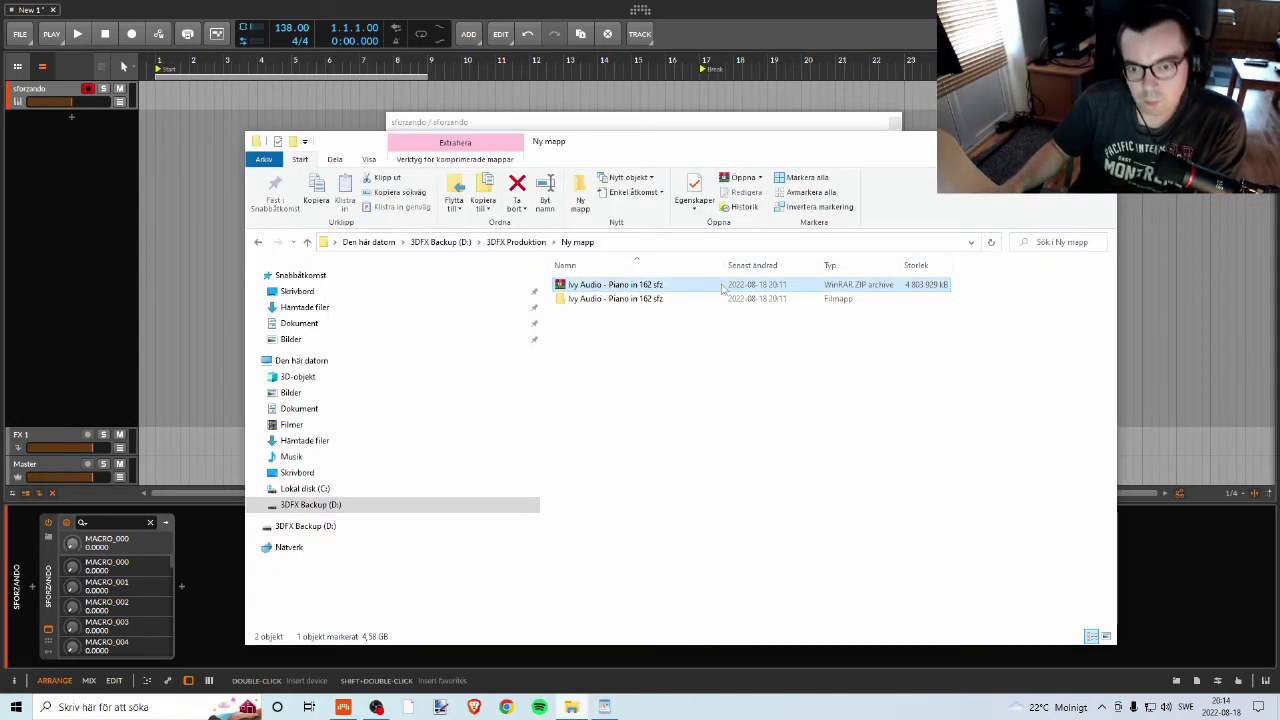
key(shift+Delete)
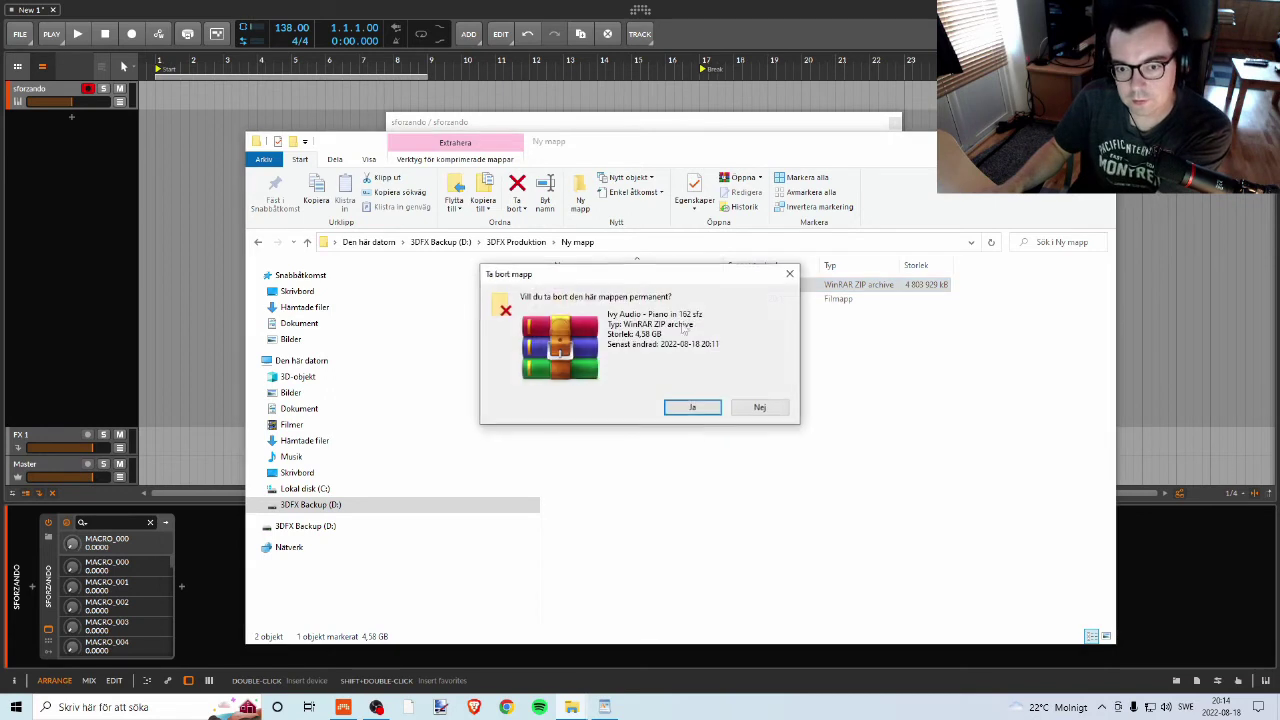
click(692, 409)
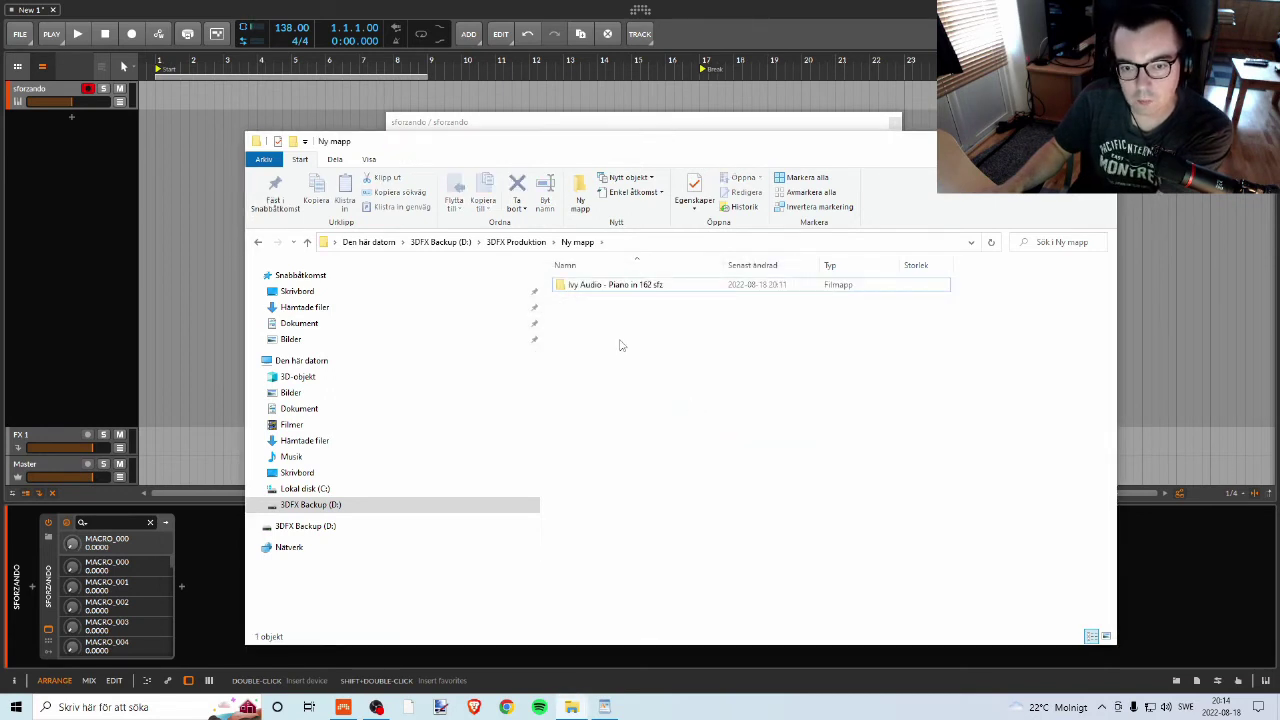
Examine the extracted Piano in 162 folder: the Ambient and Close SFZ files and the PedalOffAmbient samples folder.
double_click(591, 286)
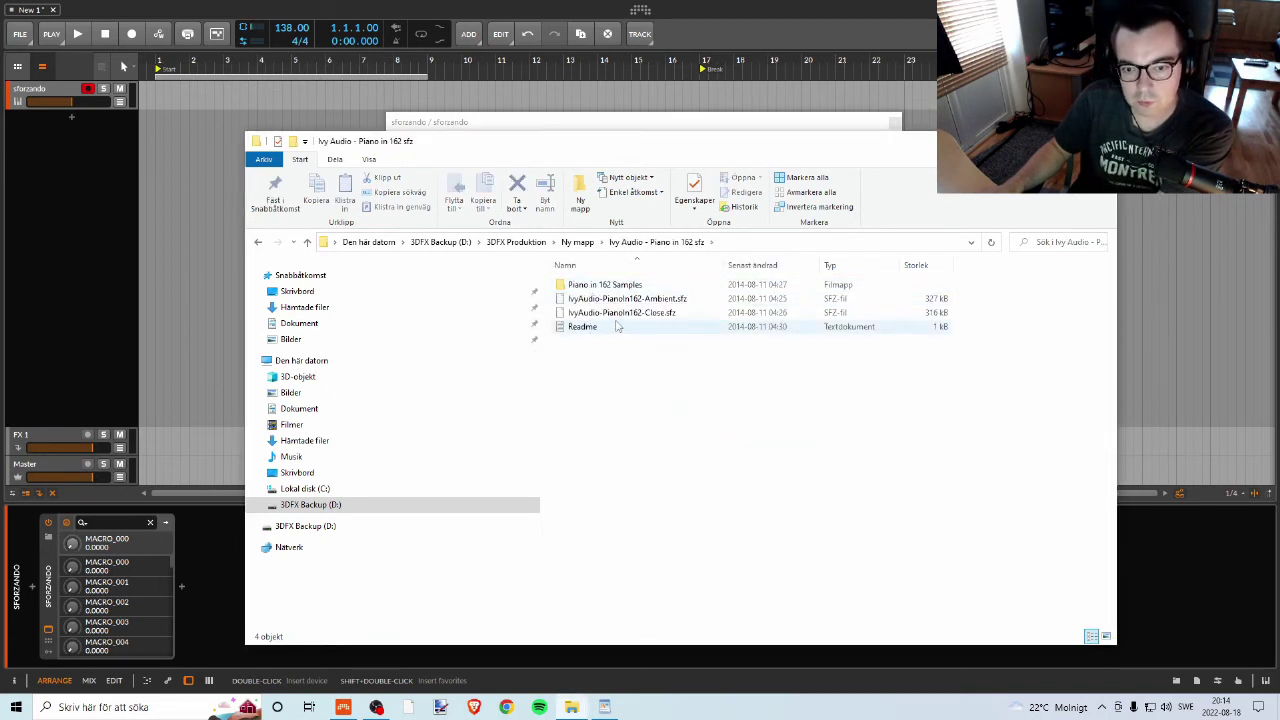
click(643, 302)
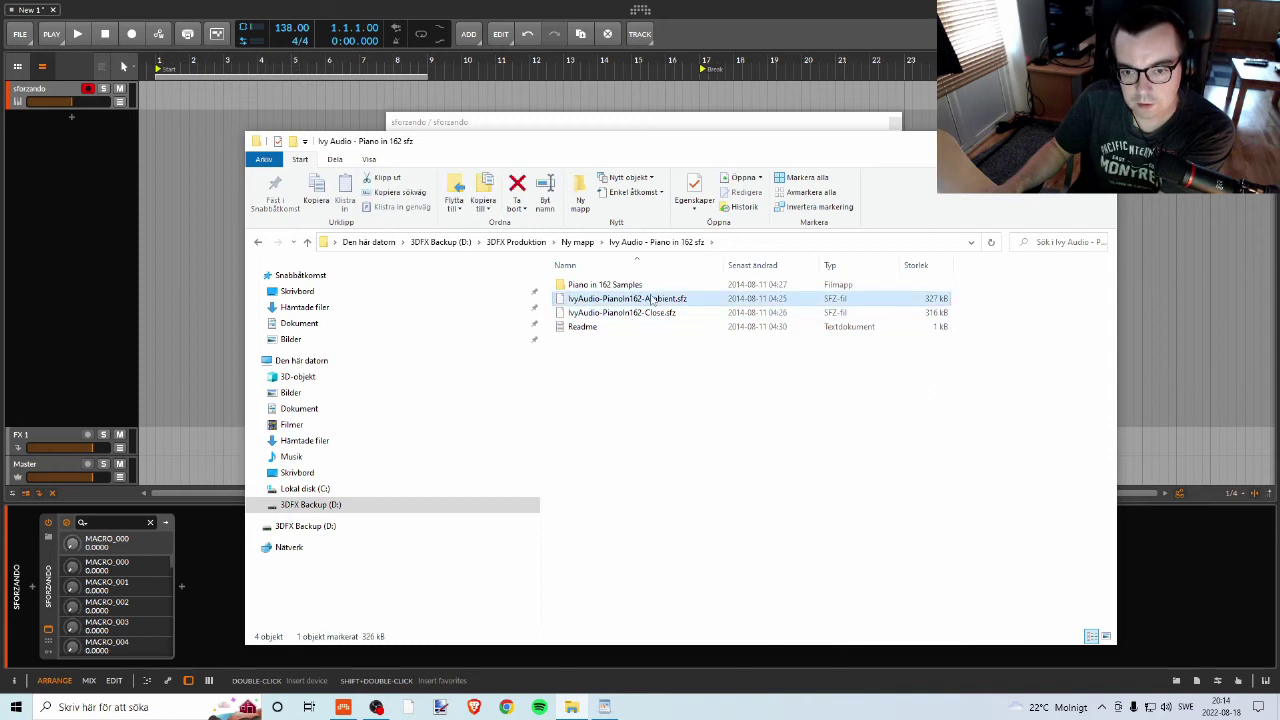
click(652, 313)
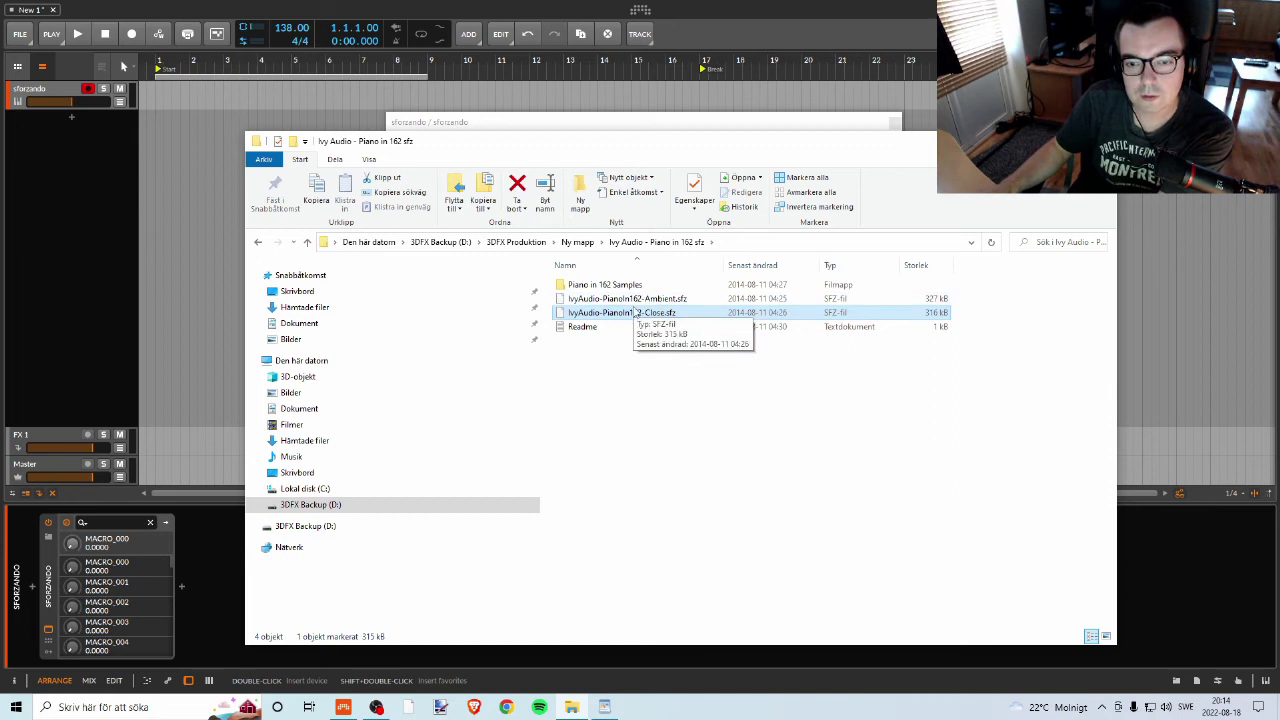
click(636, 298)
click(636, 312)
double_click(602, 285)
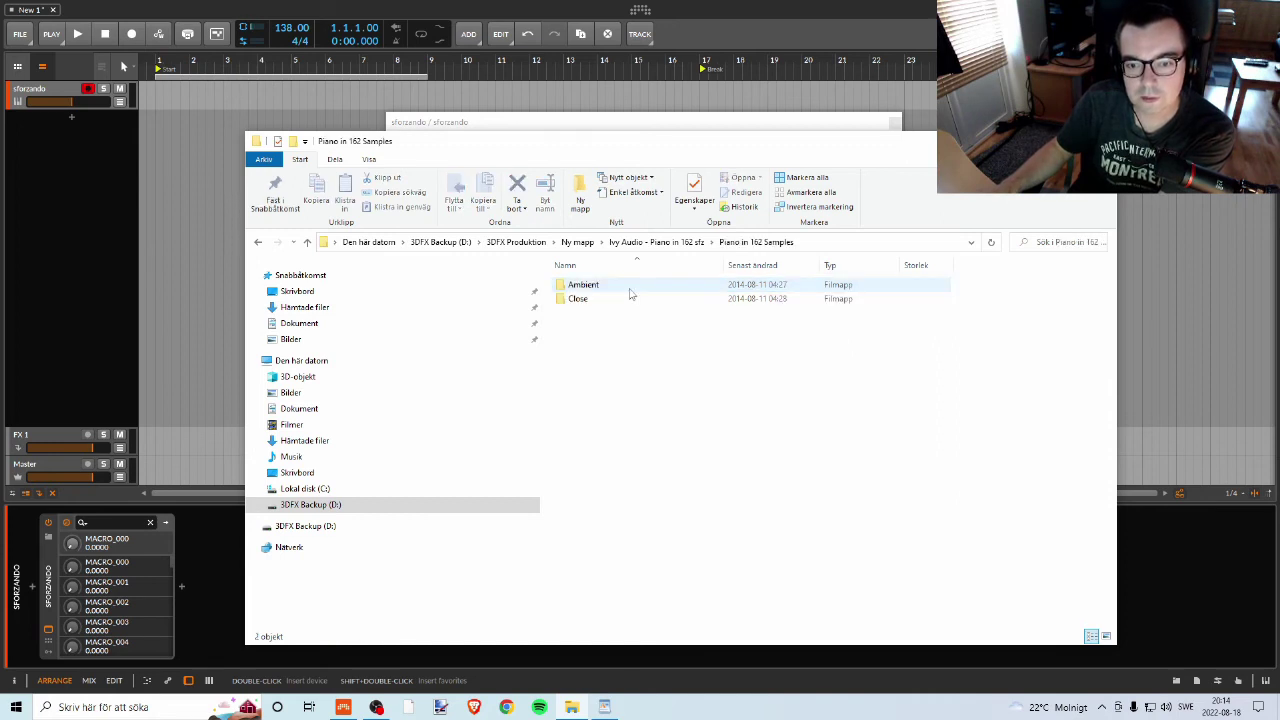
double_click(583, 285)
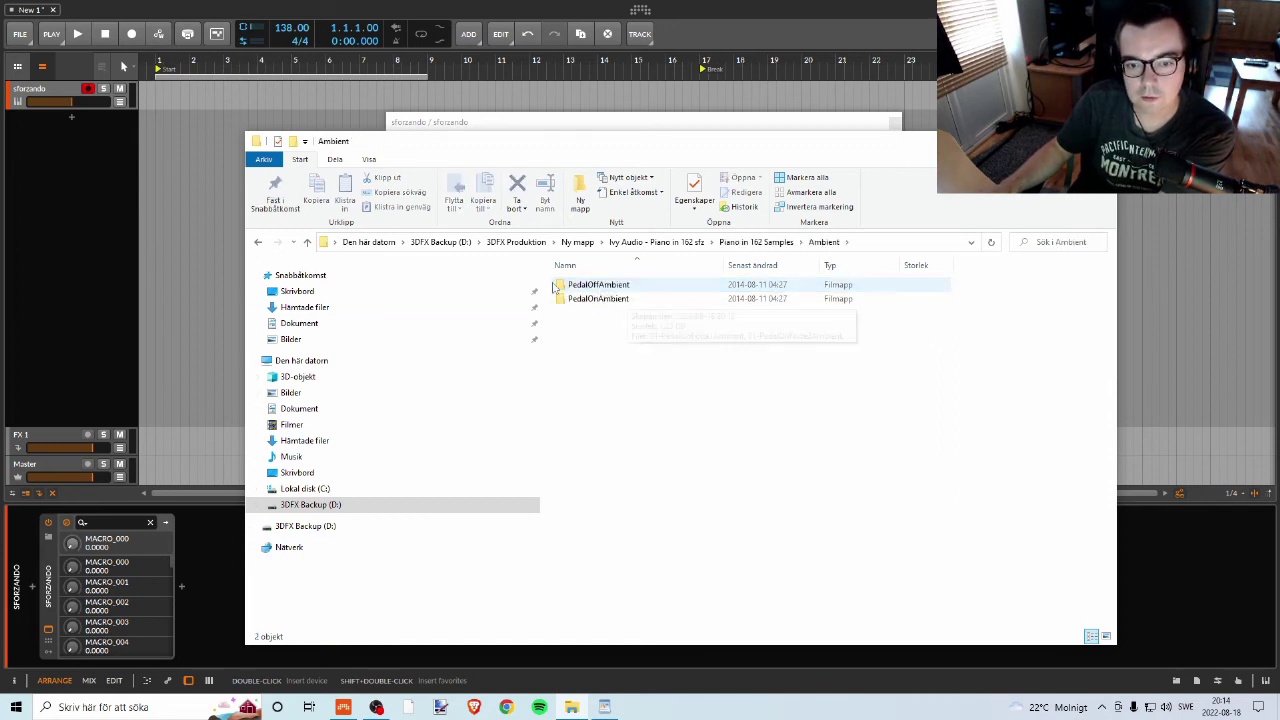
double_click(590, 285)
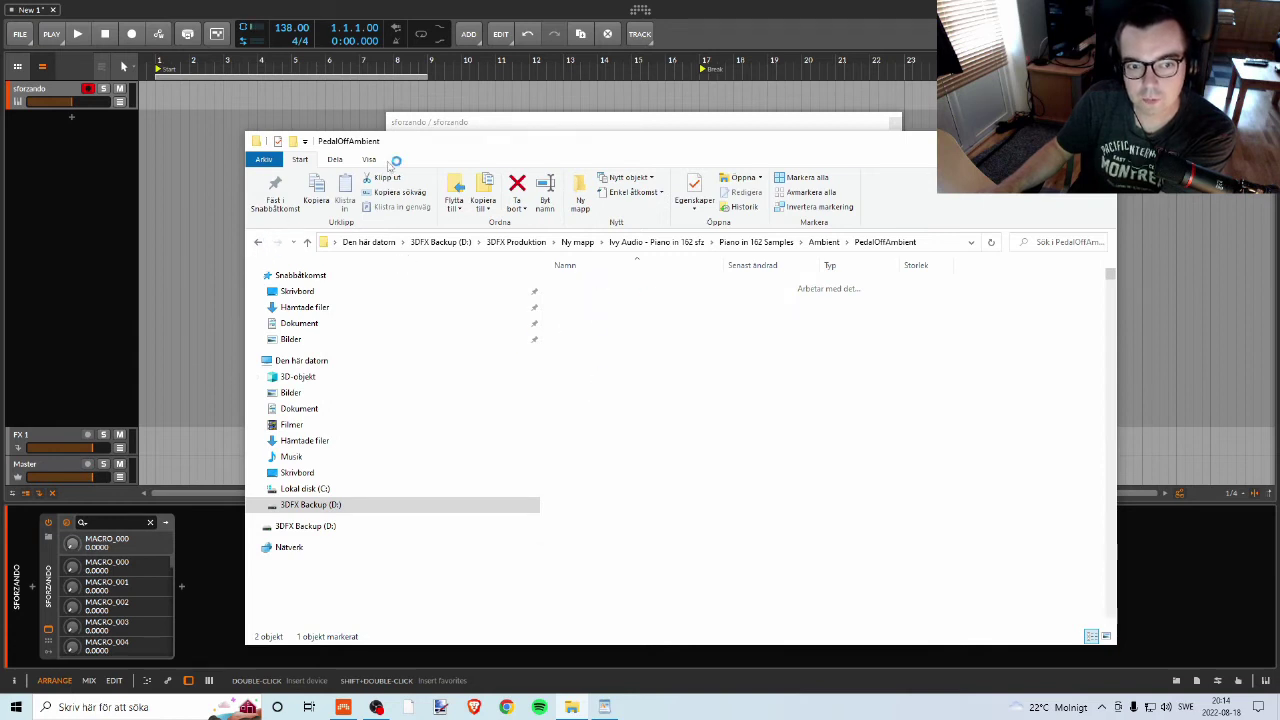
key(alt+Tab)
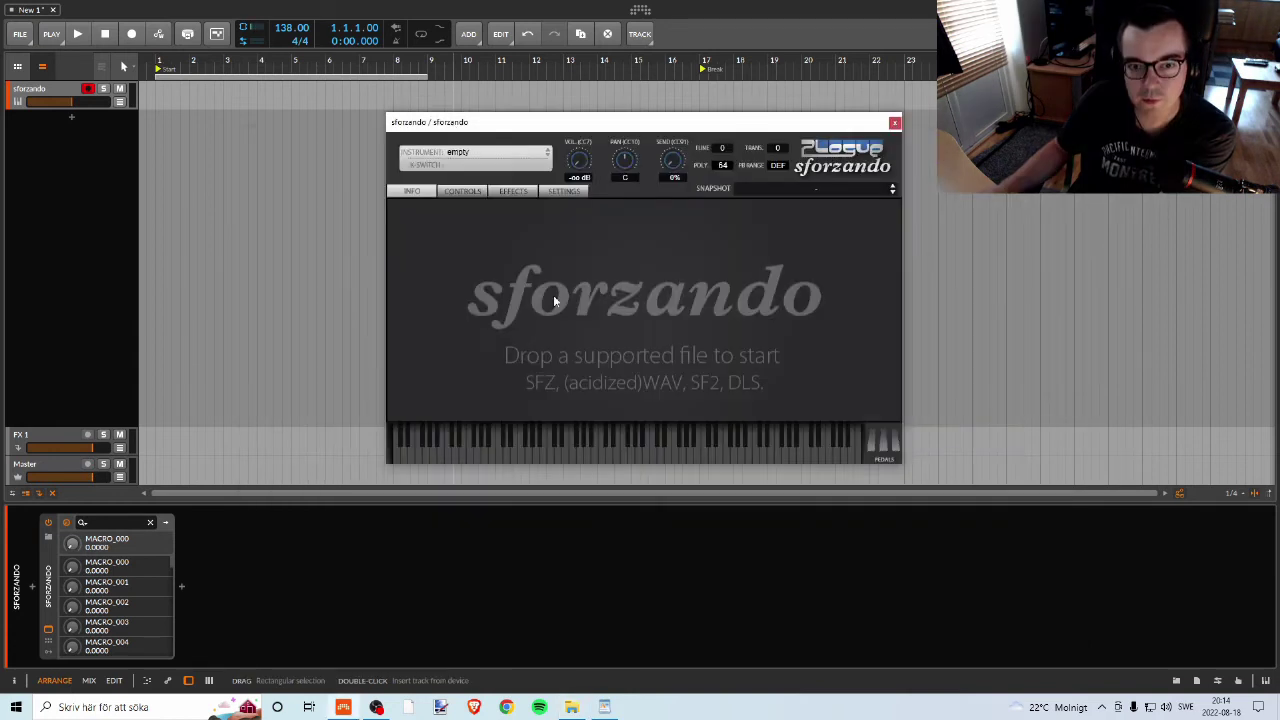
click(478, 156)
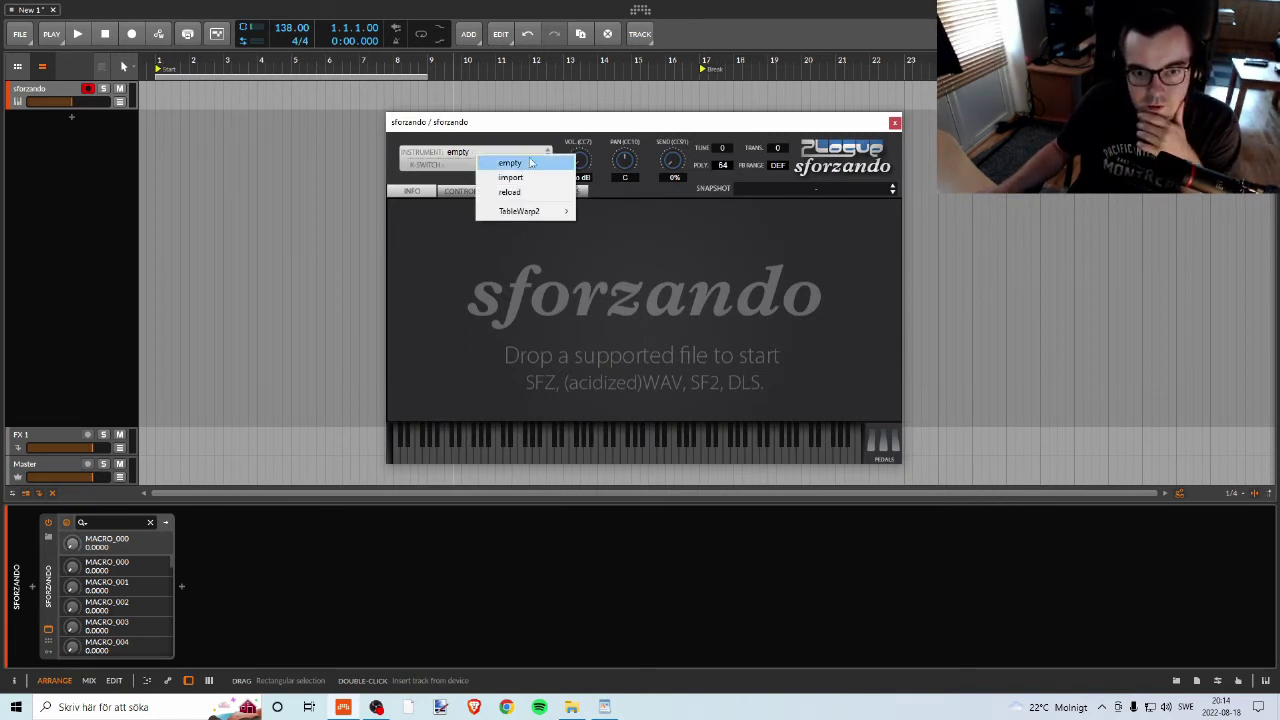
mouse_move(530, 218)
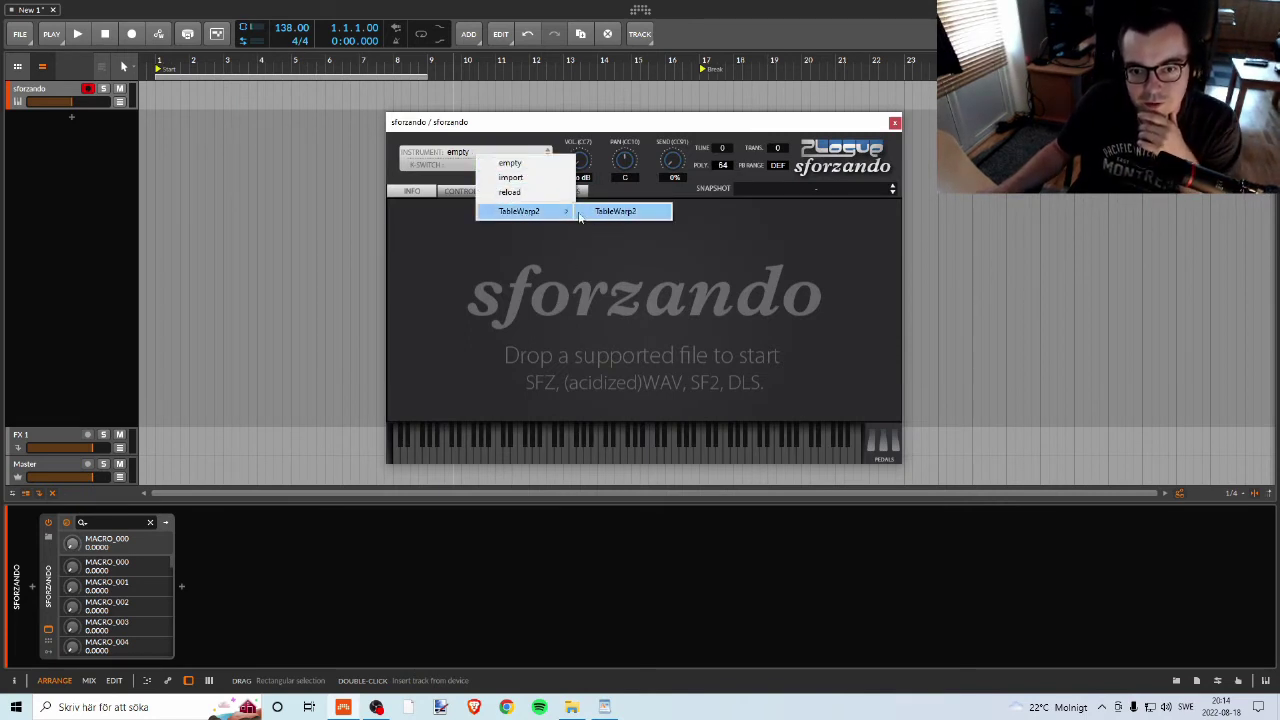
click(412, 140)
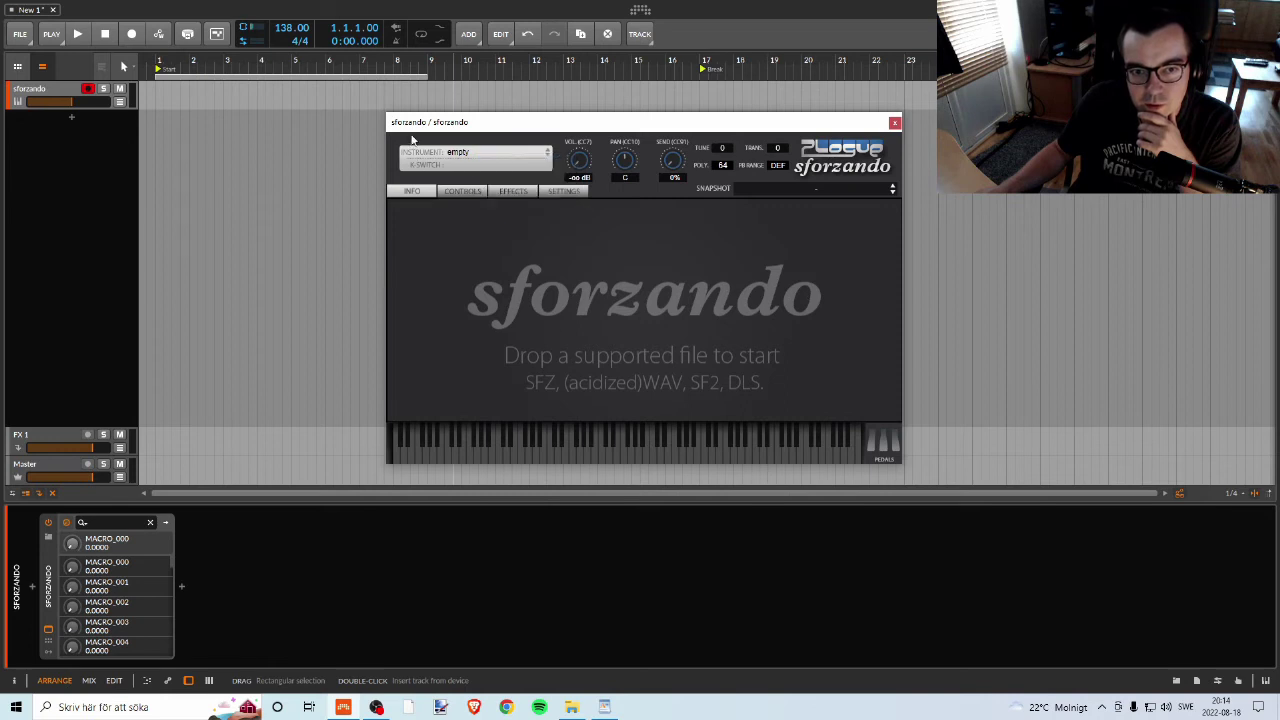
click(450, 154)
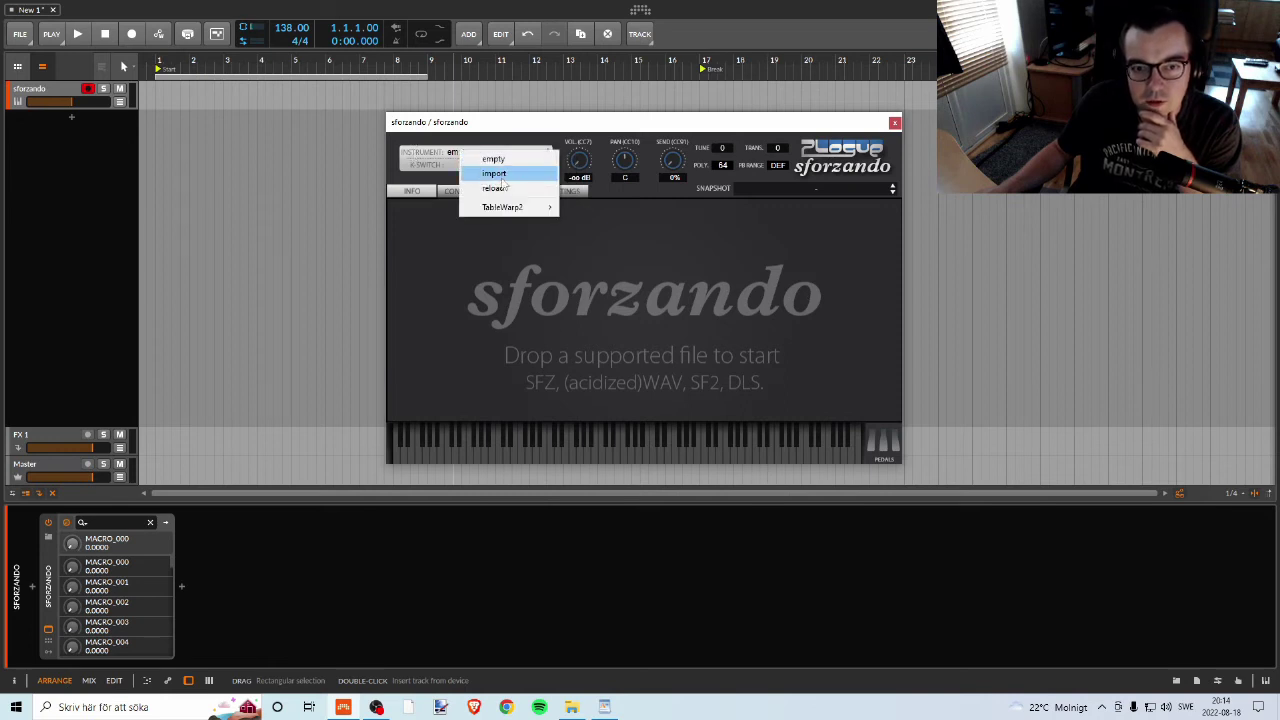
click(500, 173)
click(540, 162)
click(522, 251)
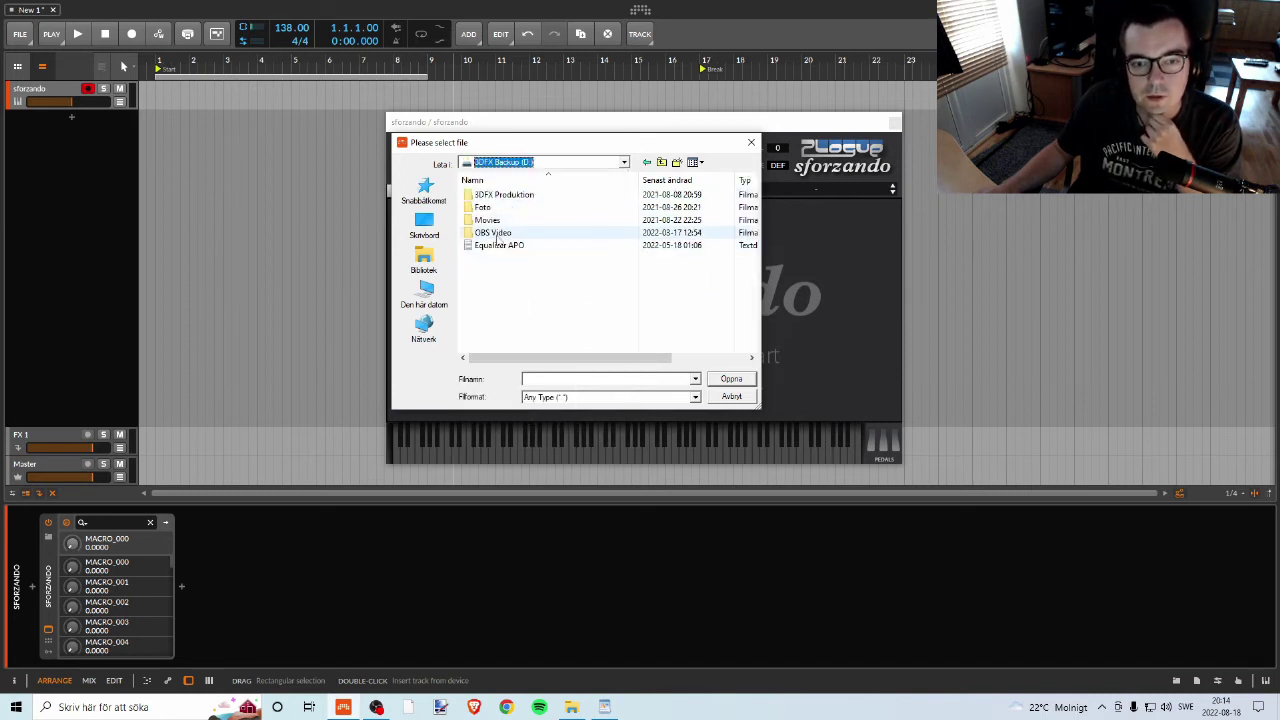
click(661, 162)
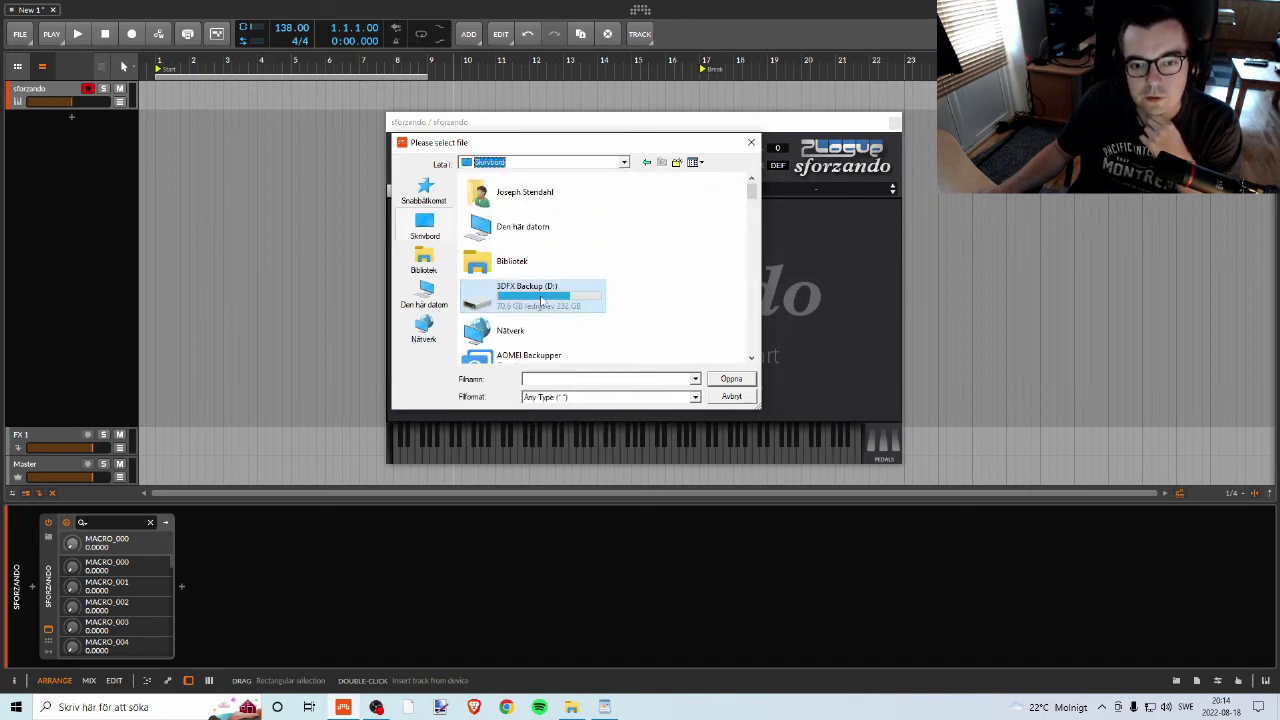
scroll(541, 300, down, 5)
scroll(568, 291, up, 5)
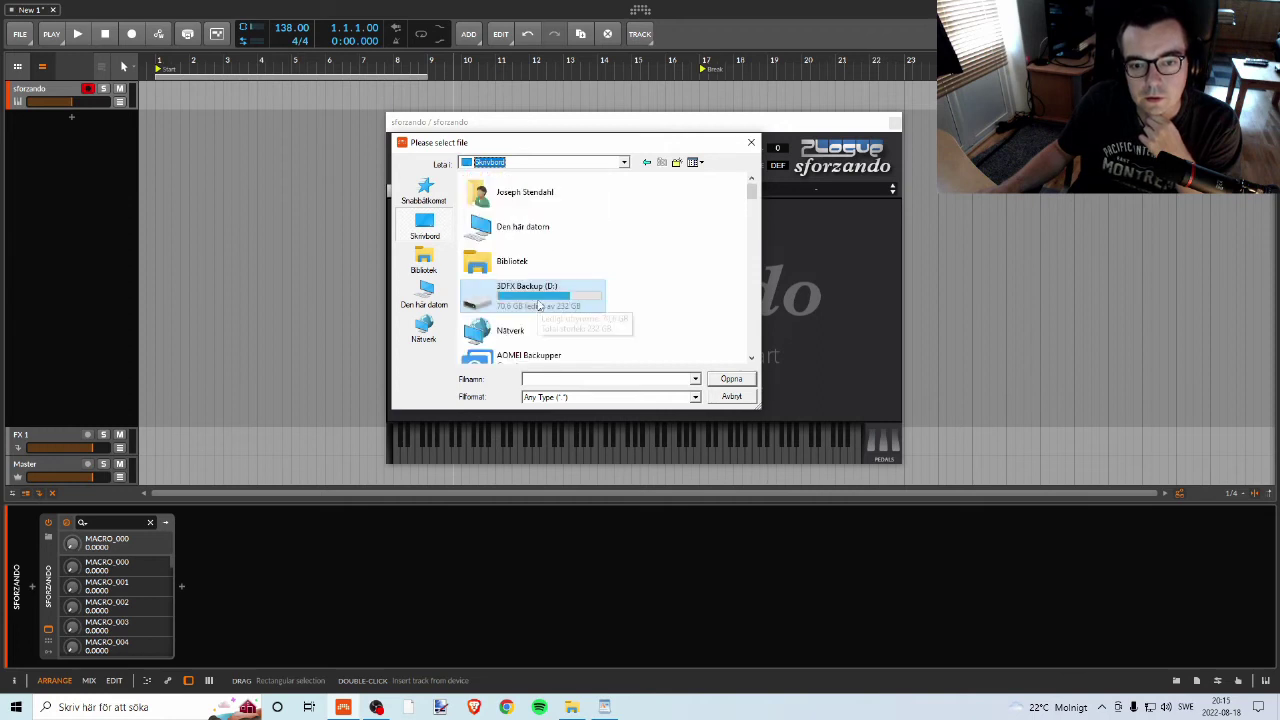
scroll(540, 298, down, 5)
scroll(545, 303, up, 5)
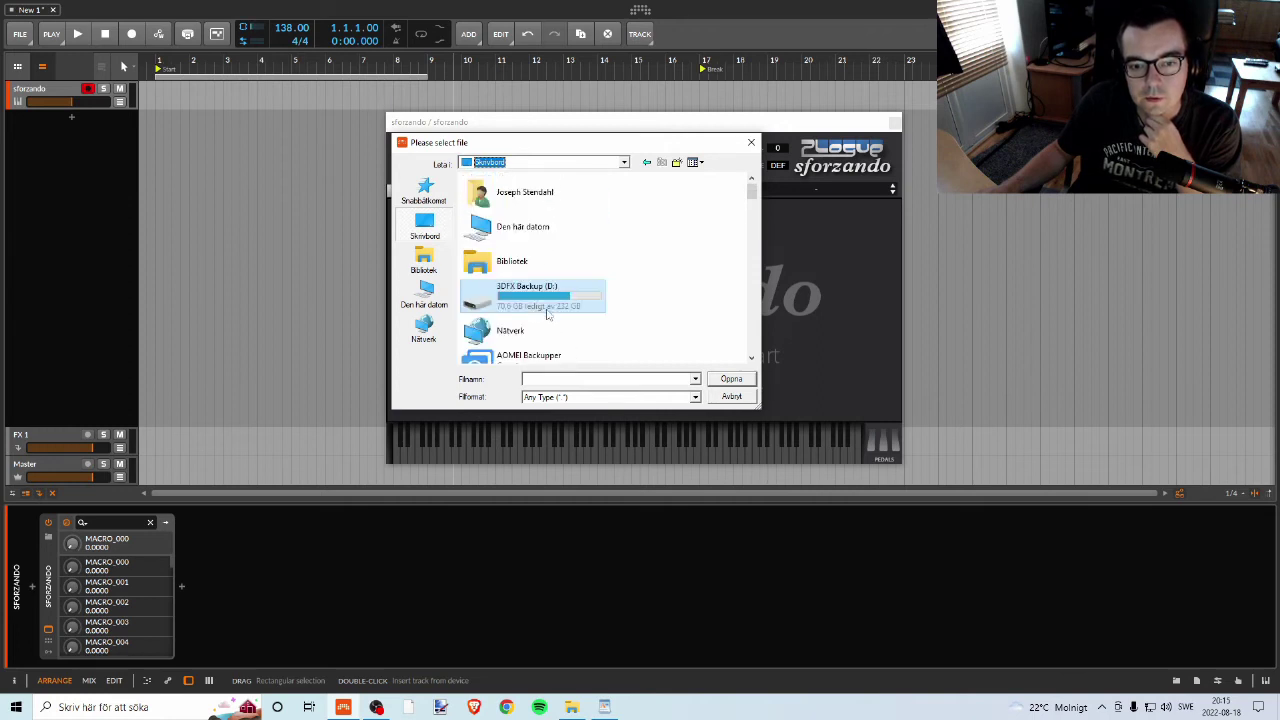
double_click(535, 300)
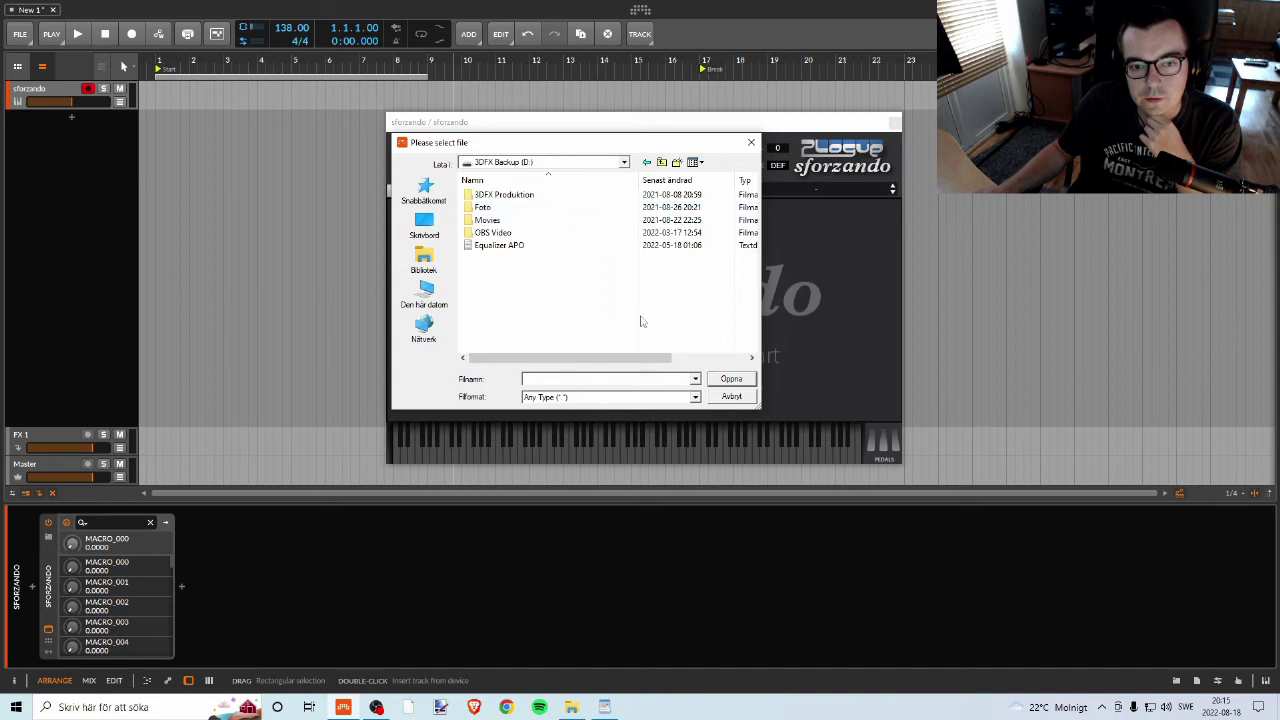
click(731, 397)
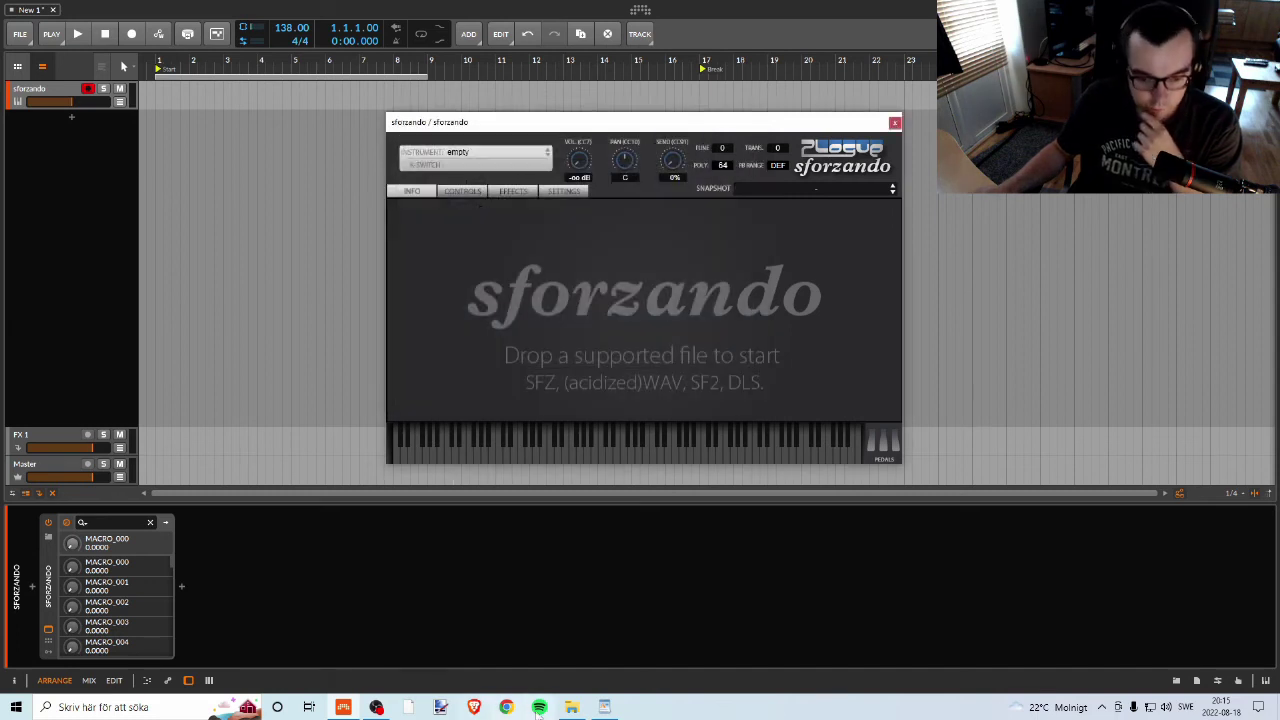
Switch to File Explorer and go back up to the 3DFX Produktion folder.
click(571, 707)
click(257, 242)
click(257, 242)
click(257, 245)
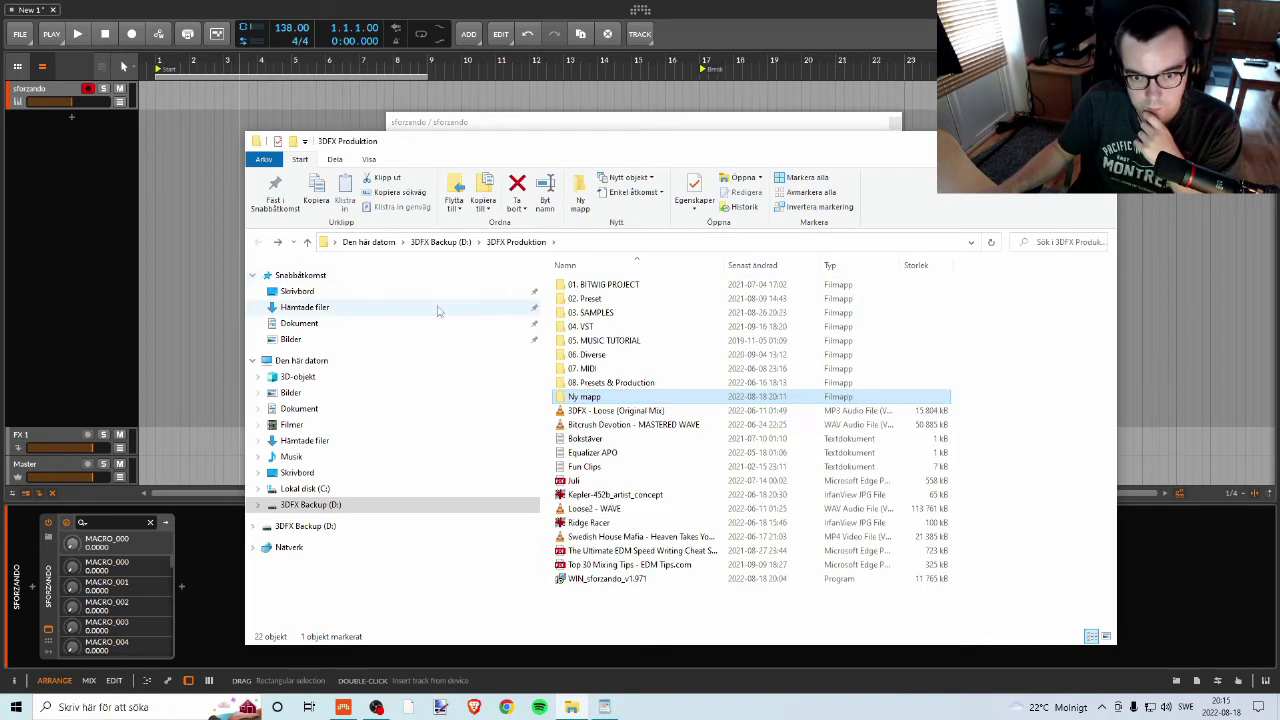
click(590, 124)
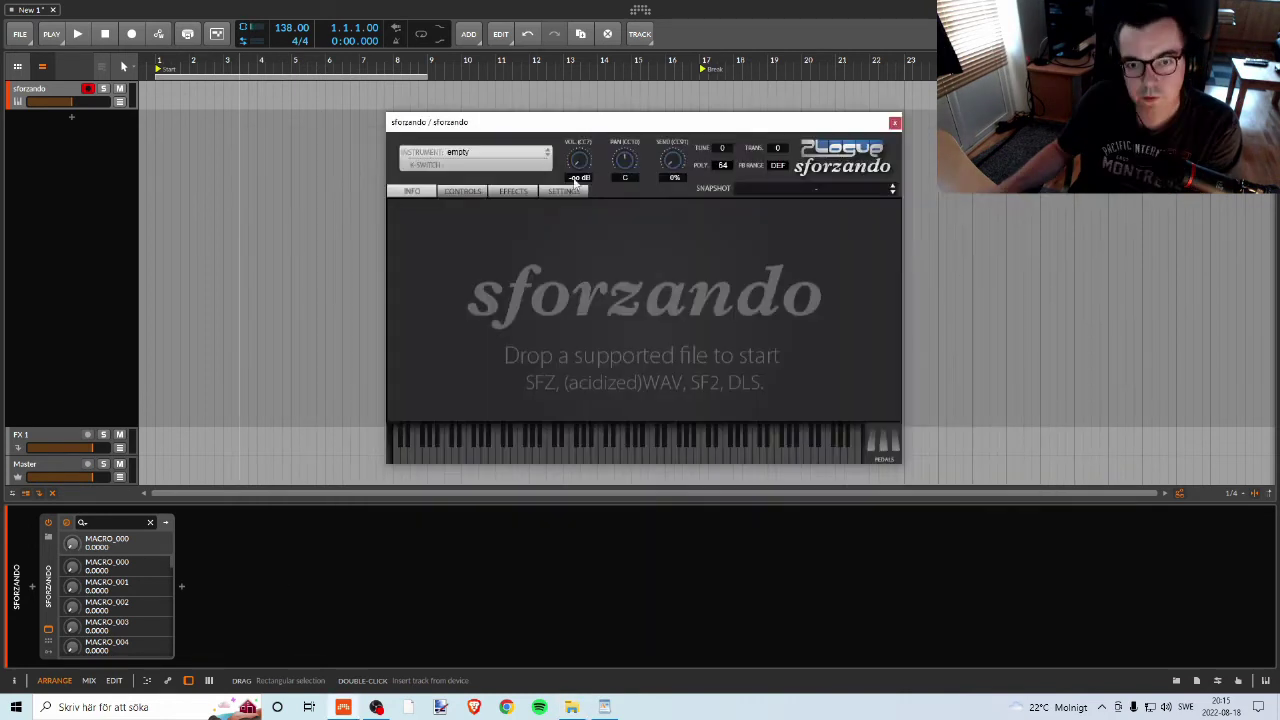
click(471, 153)
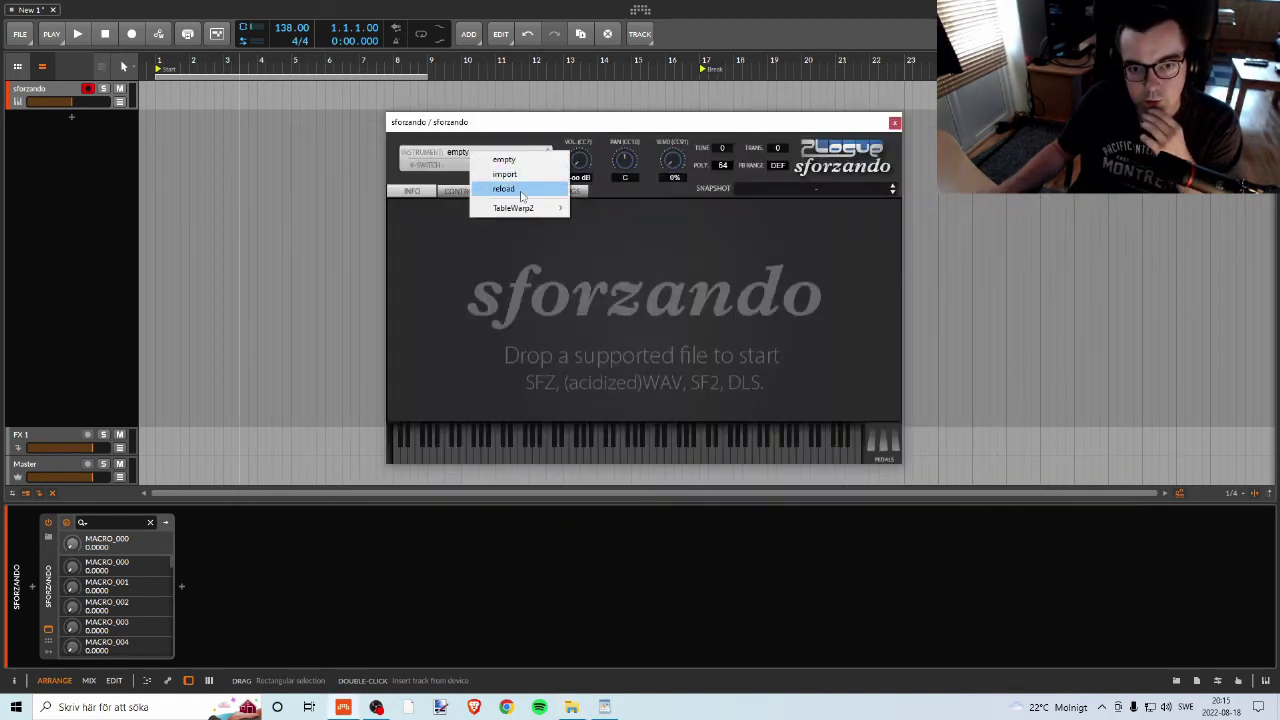
click(569, 130)
Switch to File Explorer and rename the new folder in 3DFX Produktion as Piano 162.
key(alt+Tab)
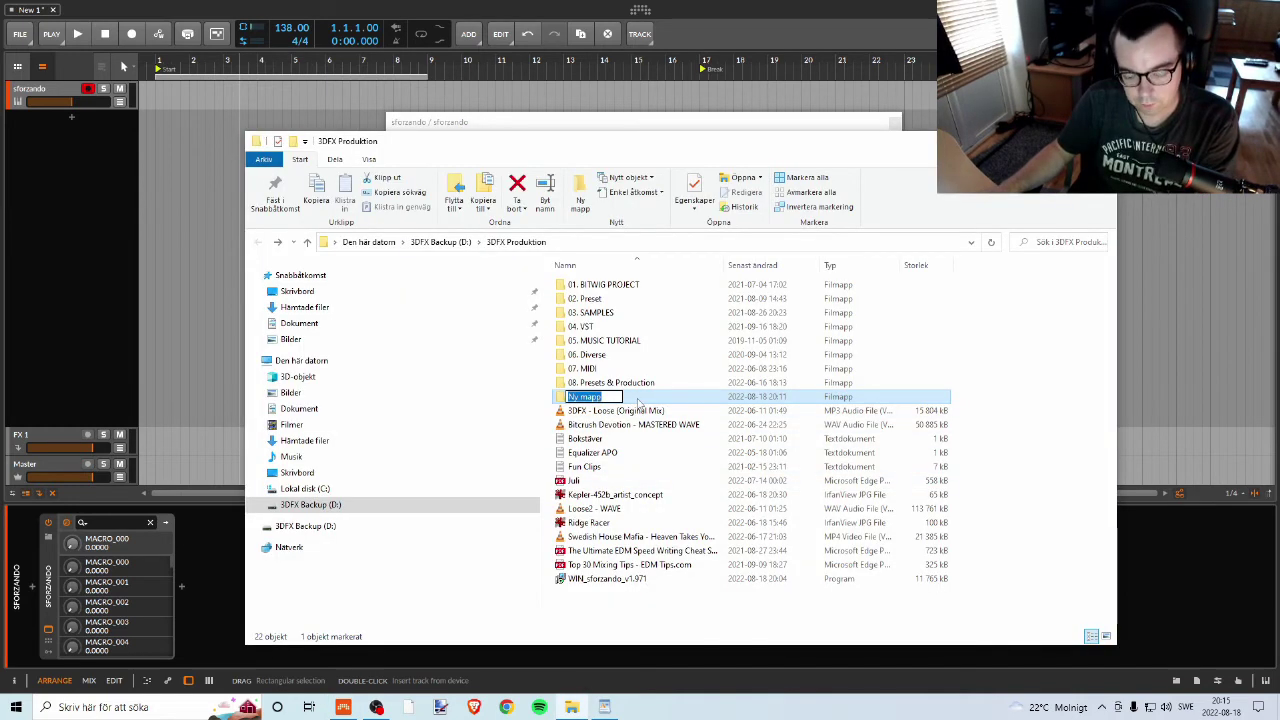
click(605, 707)
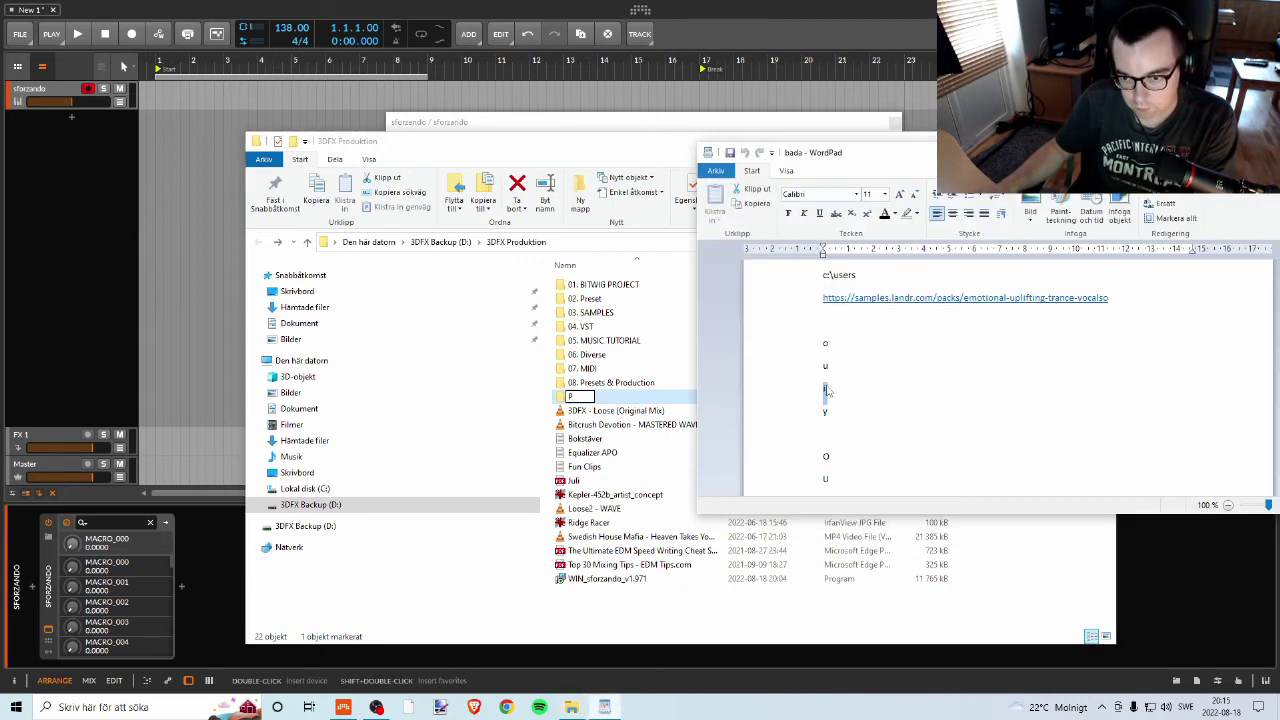
click(595, 399)
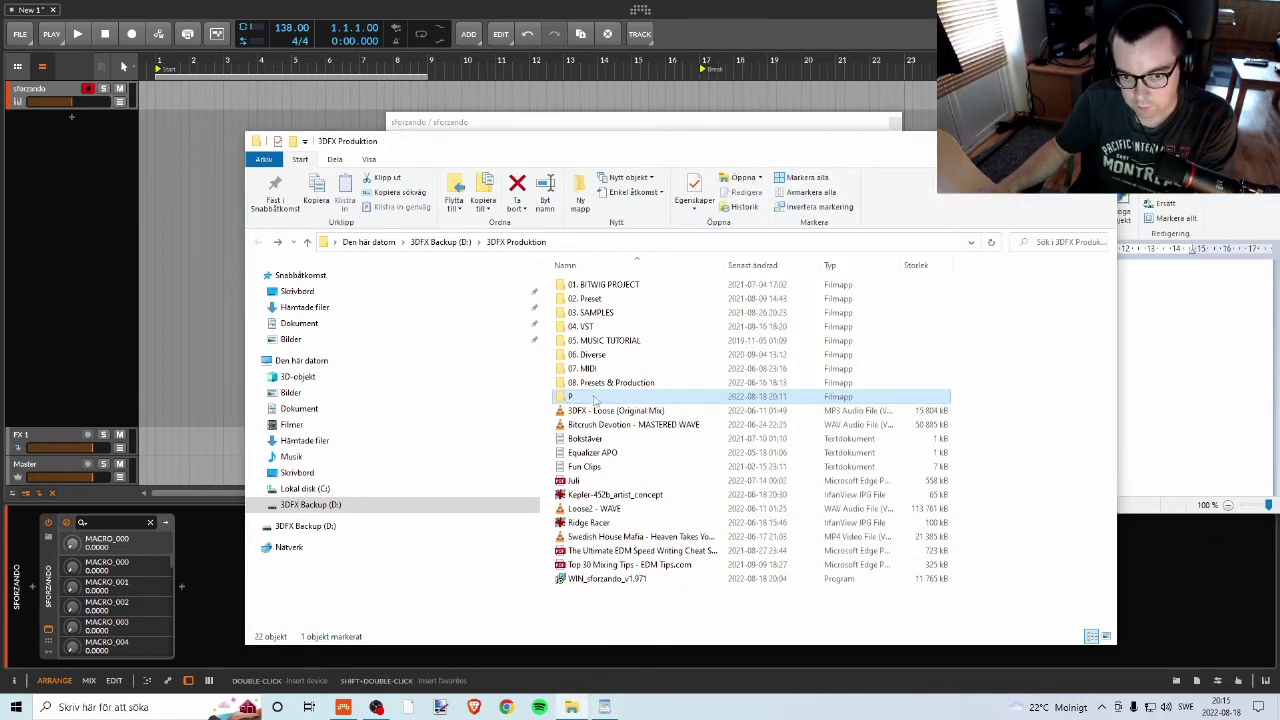
text(ian)
click(1132, 316)
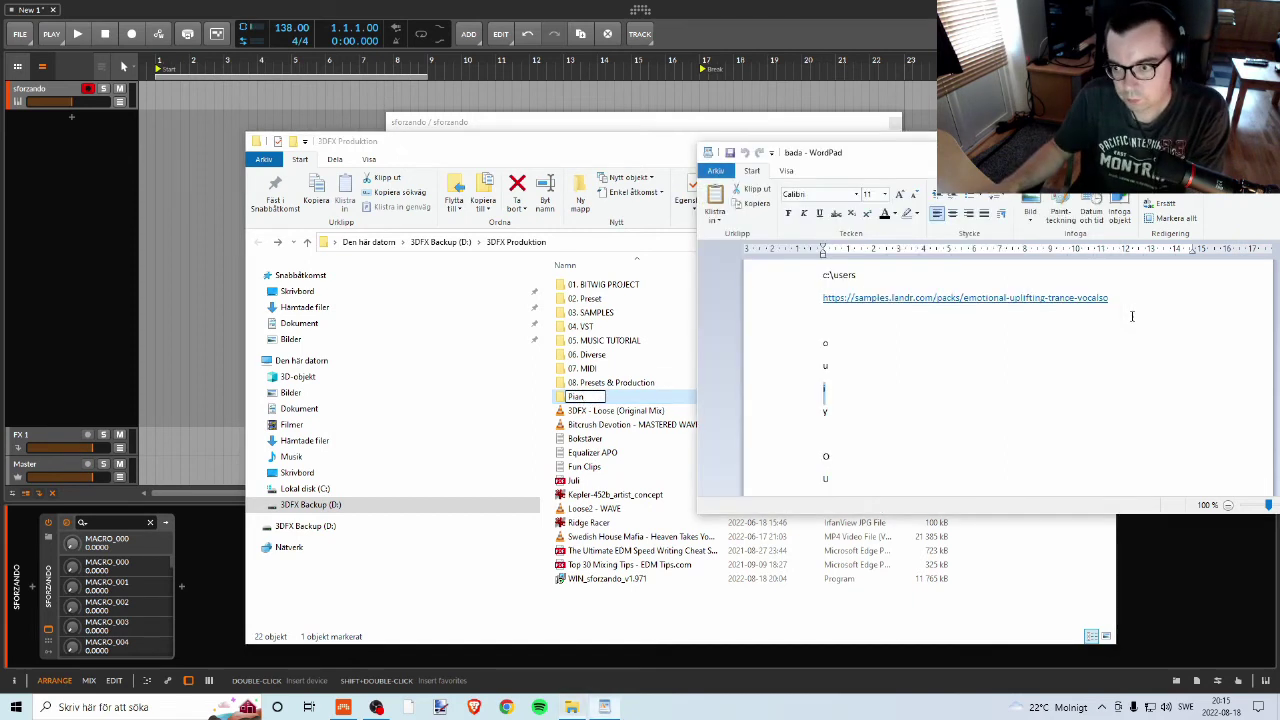
click(582, 165)
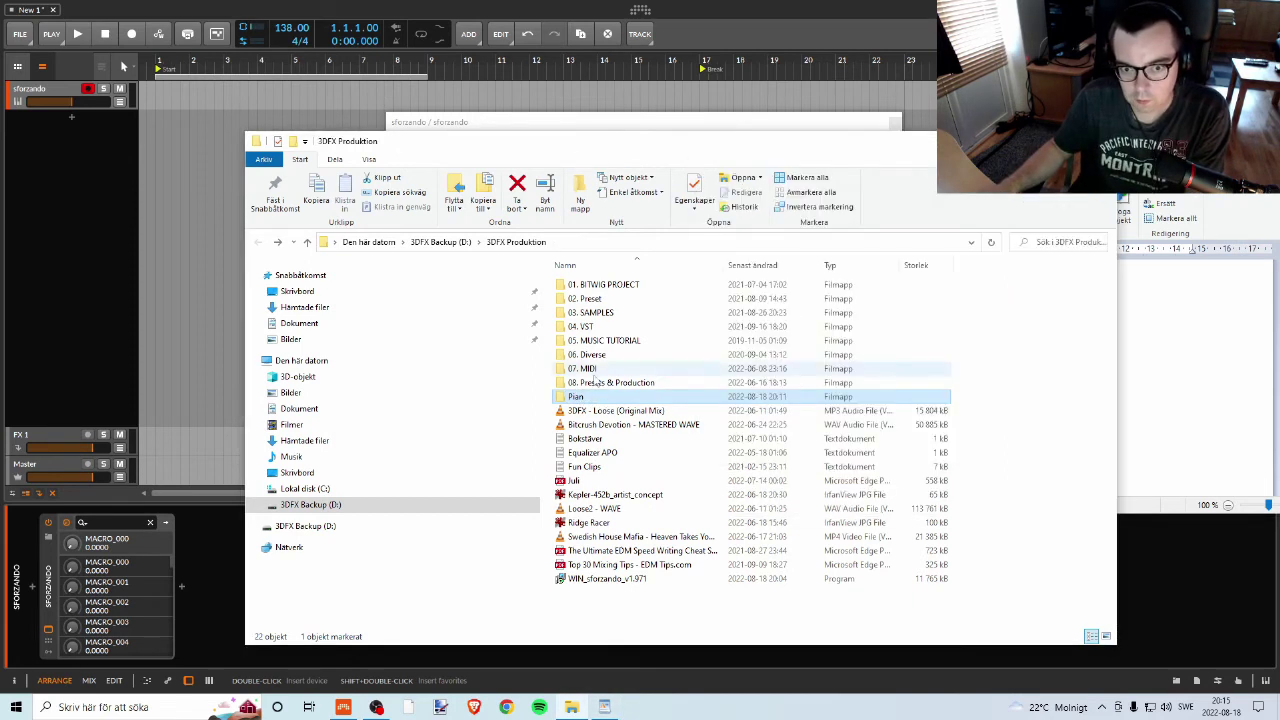
text(o)
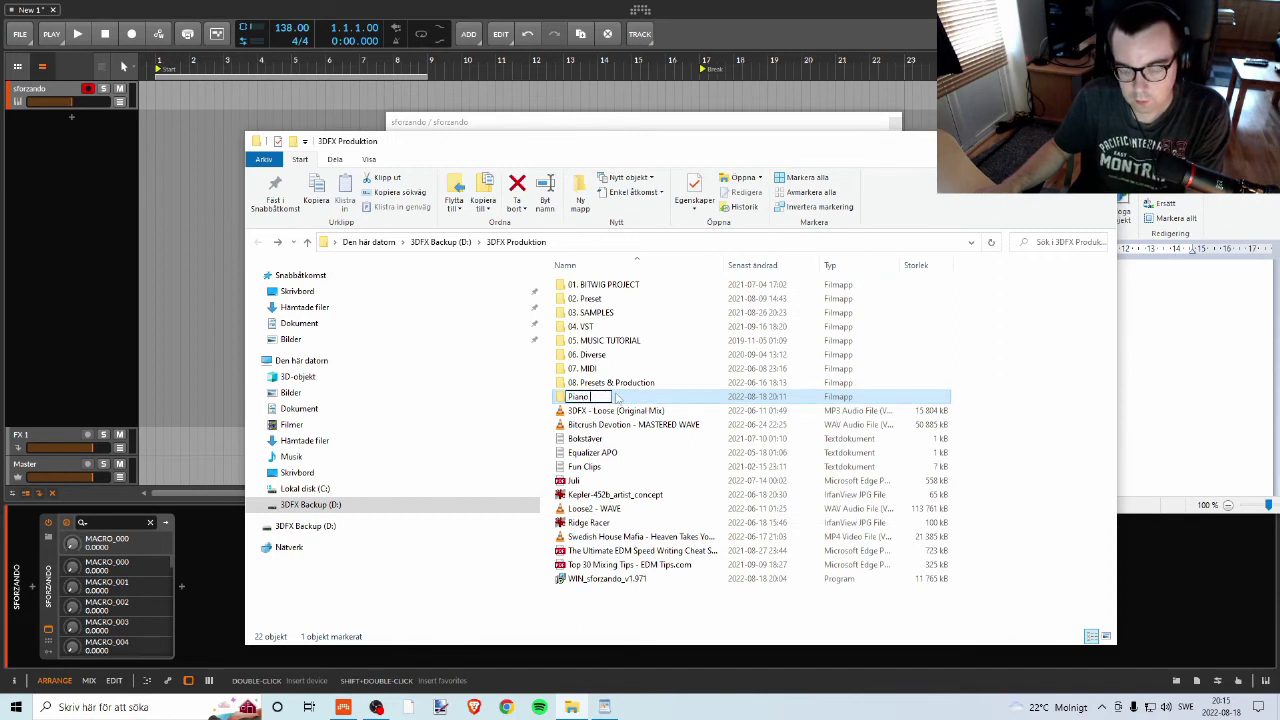
text( 1)
key(Return)
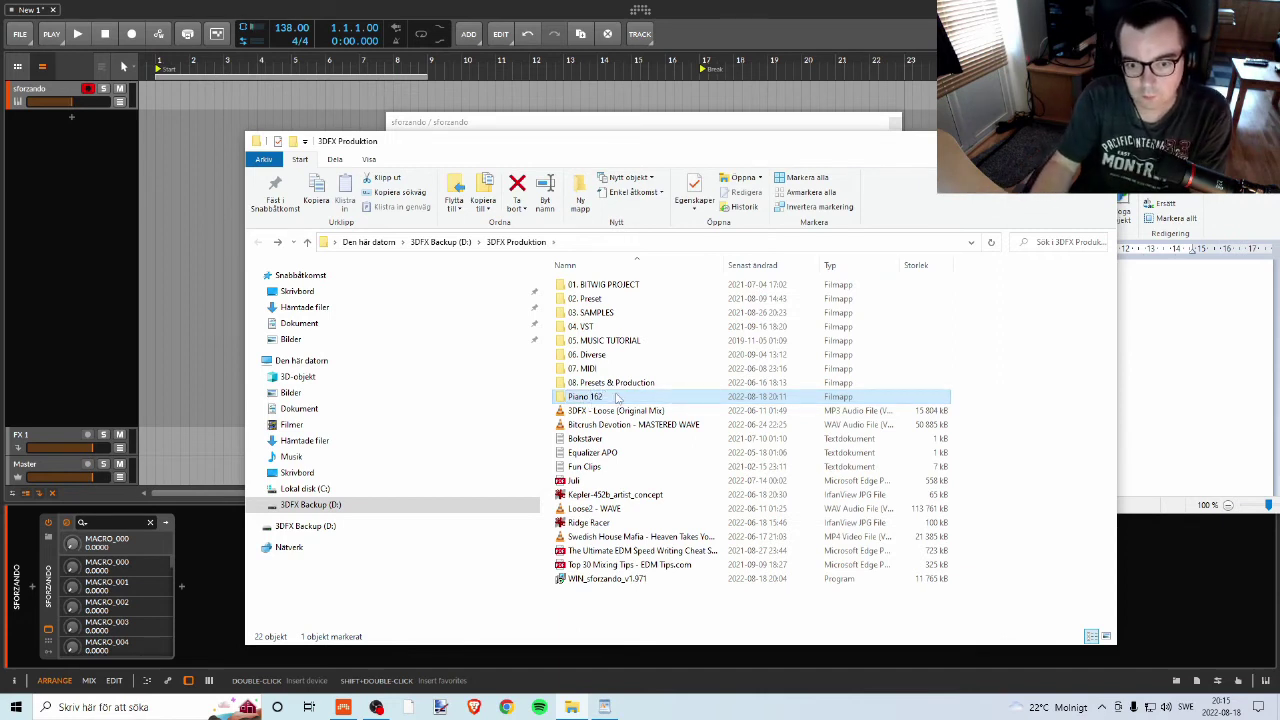
Check the Piano 162 folder's contents and its path under 3DFX Produktion.
double_click(617, 398)
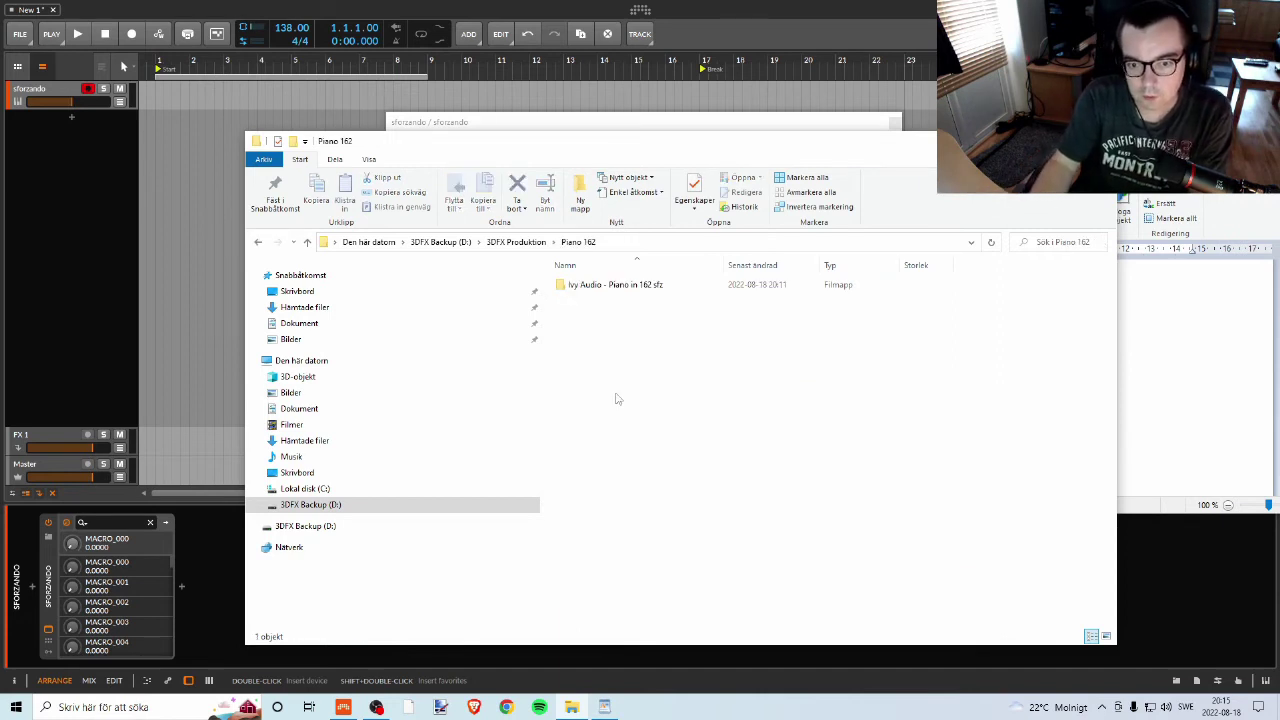
click(259, 243)
click(614, 241)
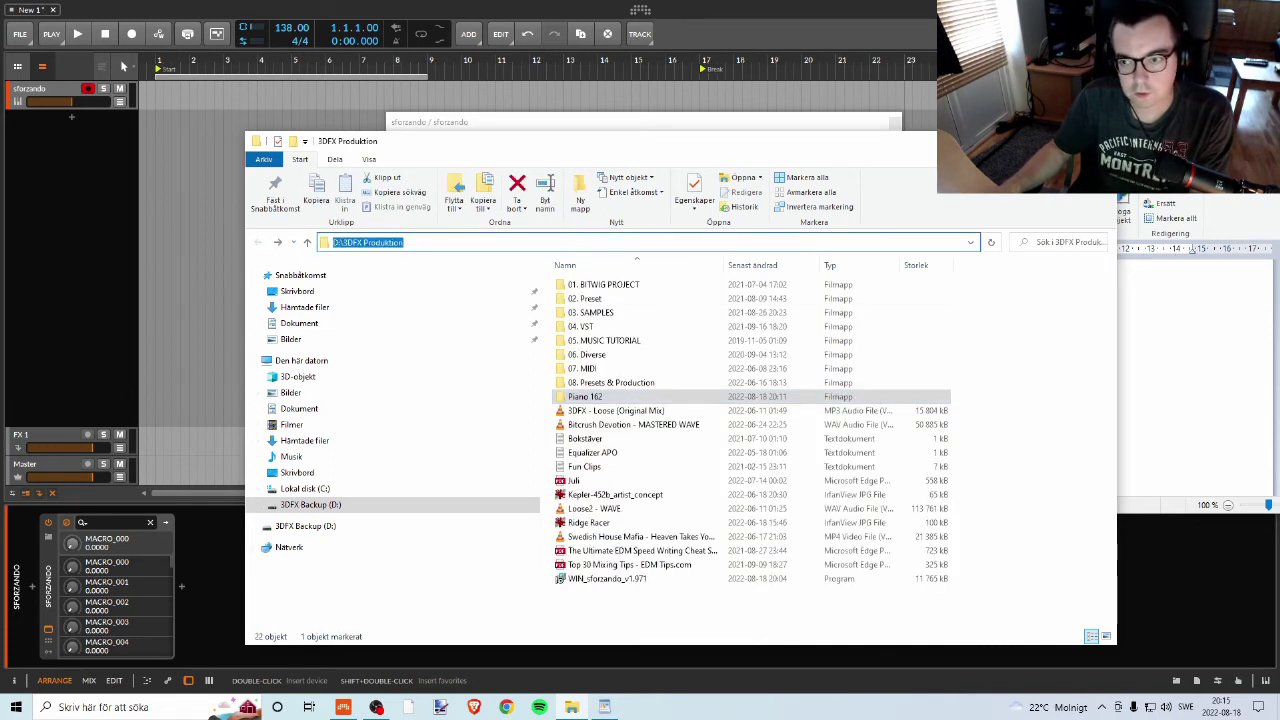
double_click(588, 397)
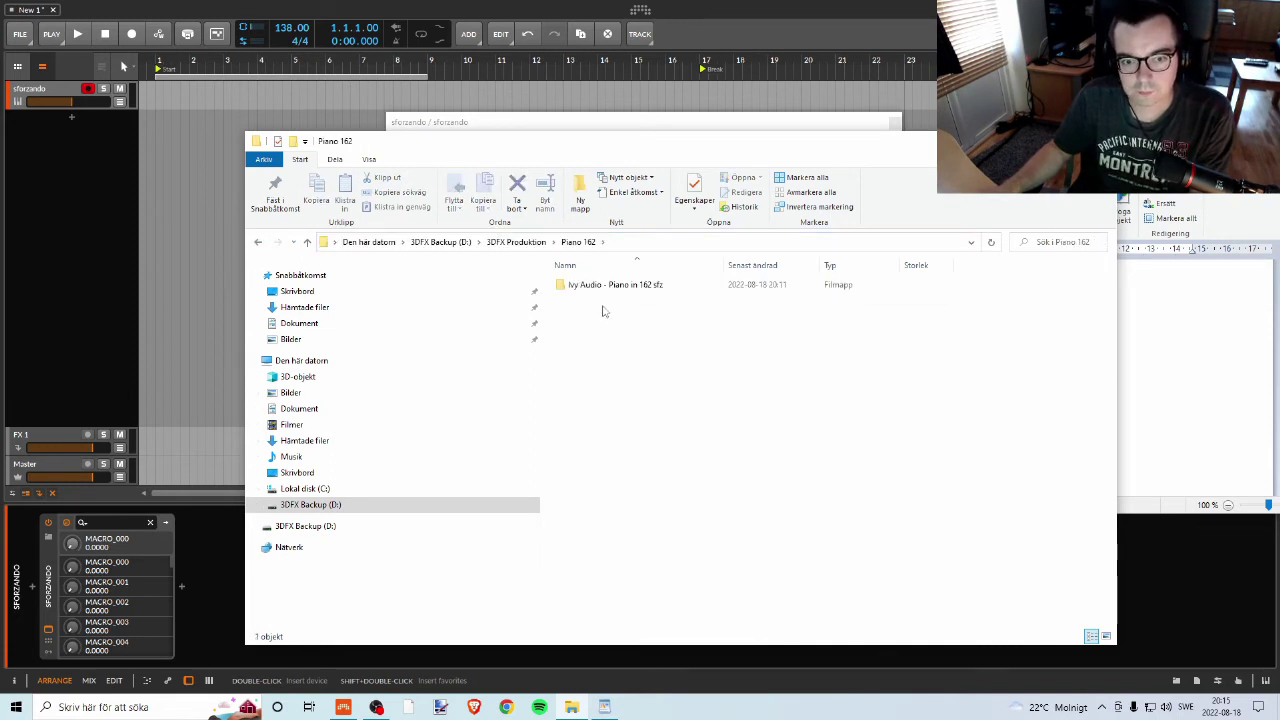
click(627, 241)
Return to sforzando, start an instrument import, and browse to the 3DFX Backup (D:) drive.
click(543, 126)
click(470, 152)
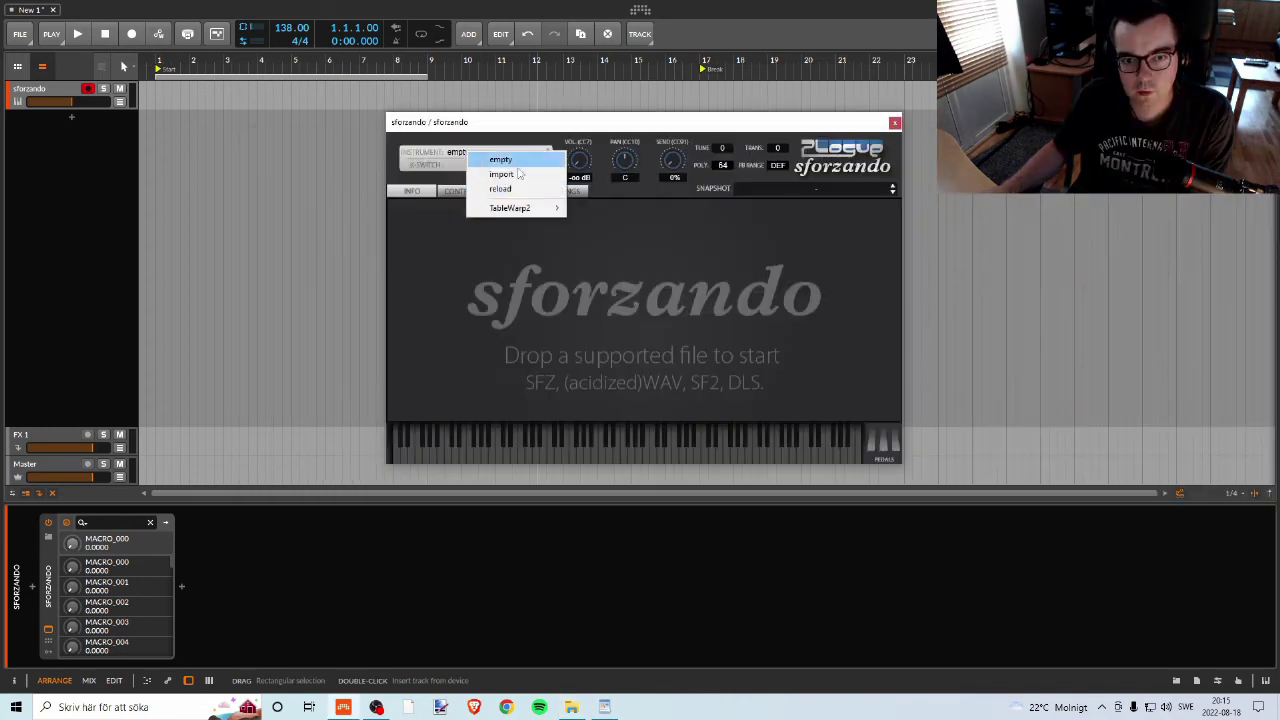
click(500, 174)
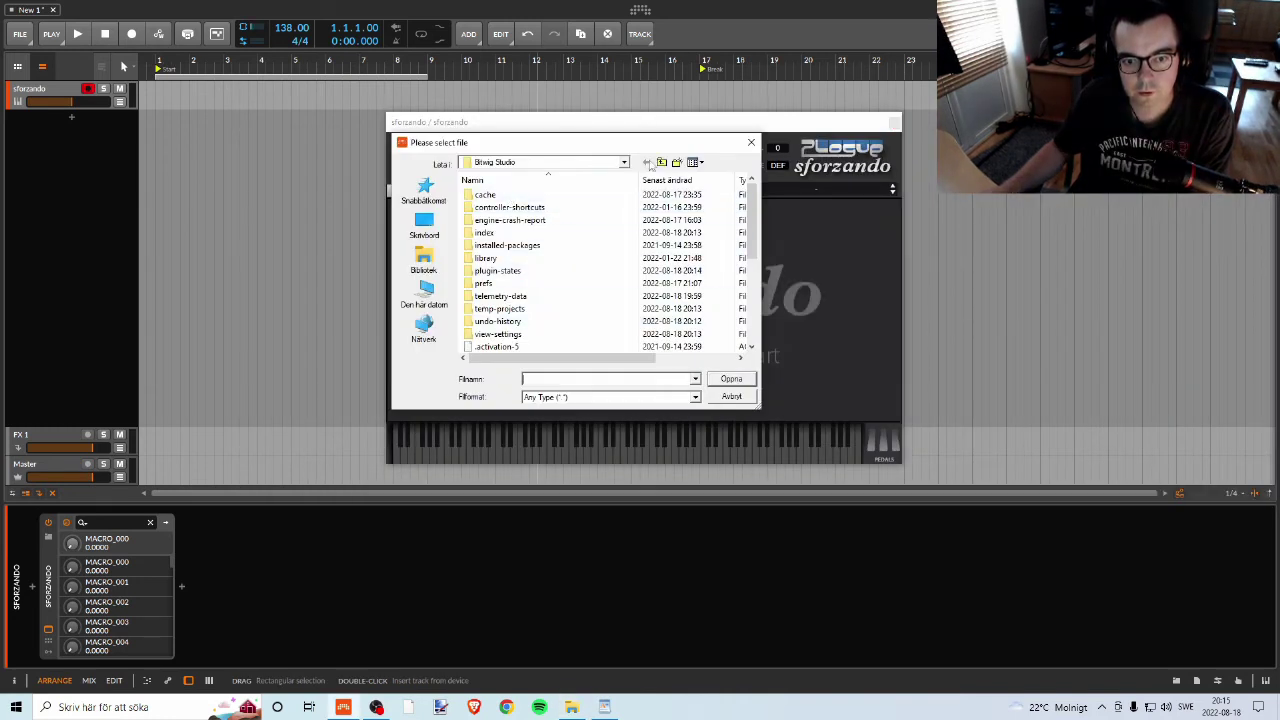
click(664, 165)
click(662, 162)
click(662, 162)
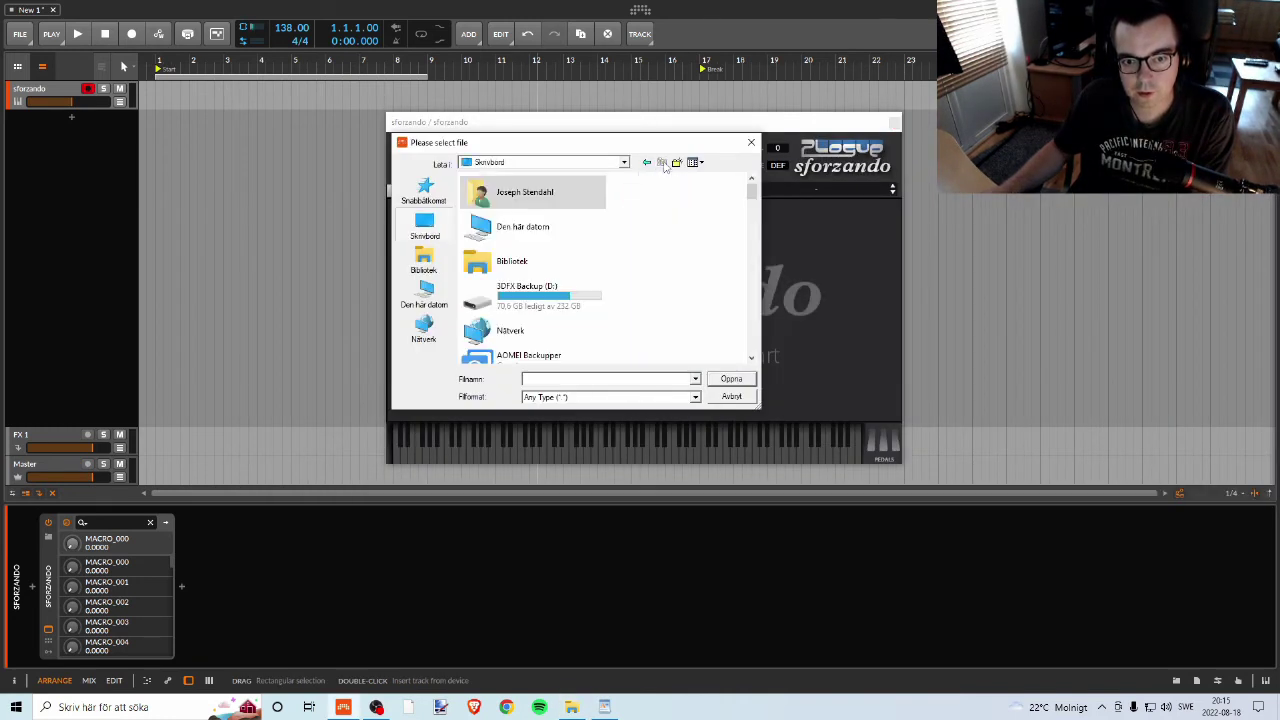
double_click(530, 288)
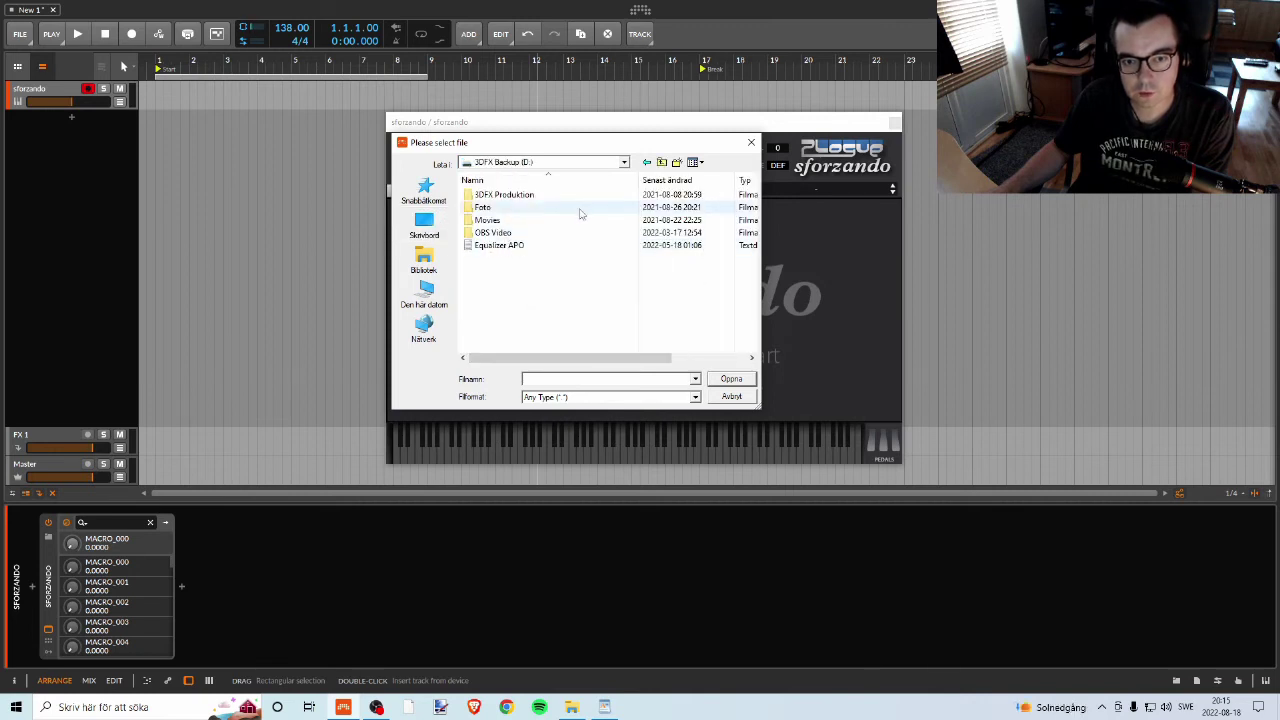
Switch to File Explorer, check where 3DFX Produktion sits on the 3DFX Backup (D:) drive, and return to the import dialog.
key(alt+Tab)
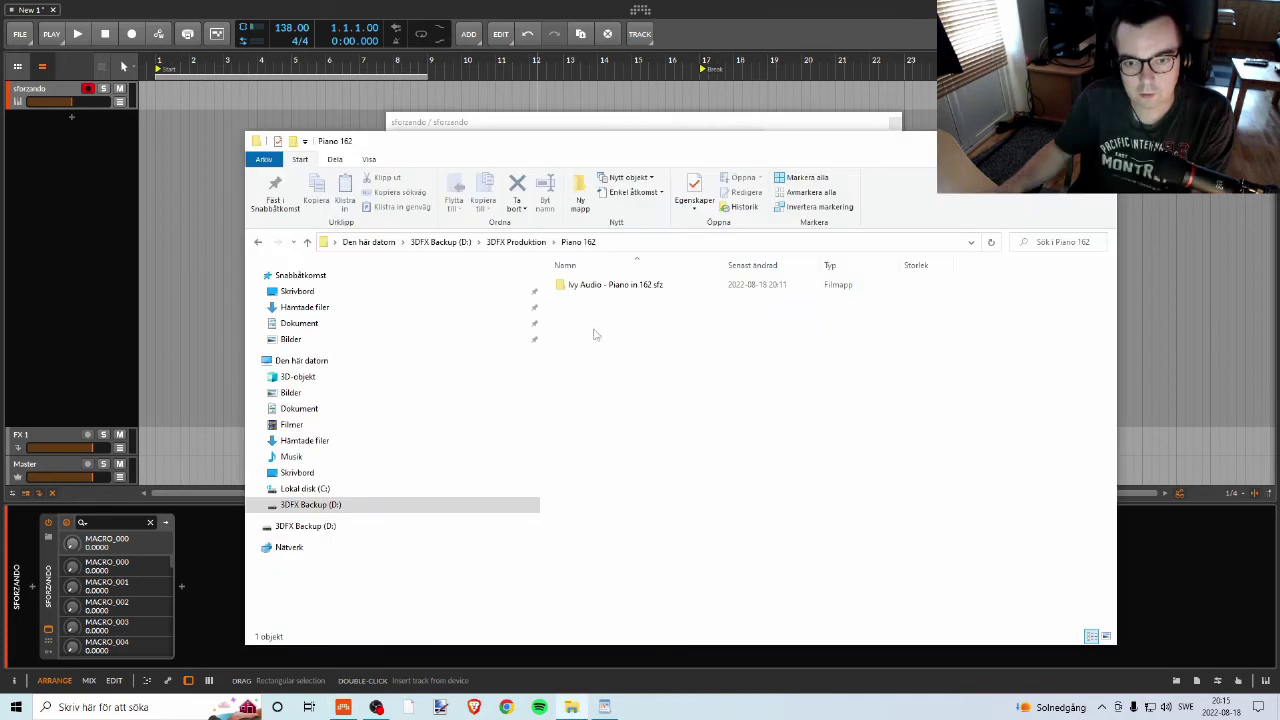
click(259, 243)
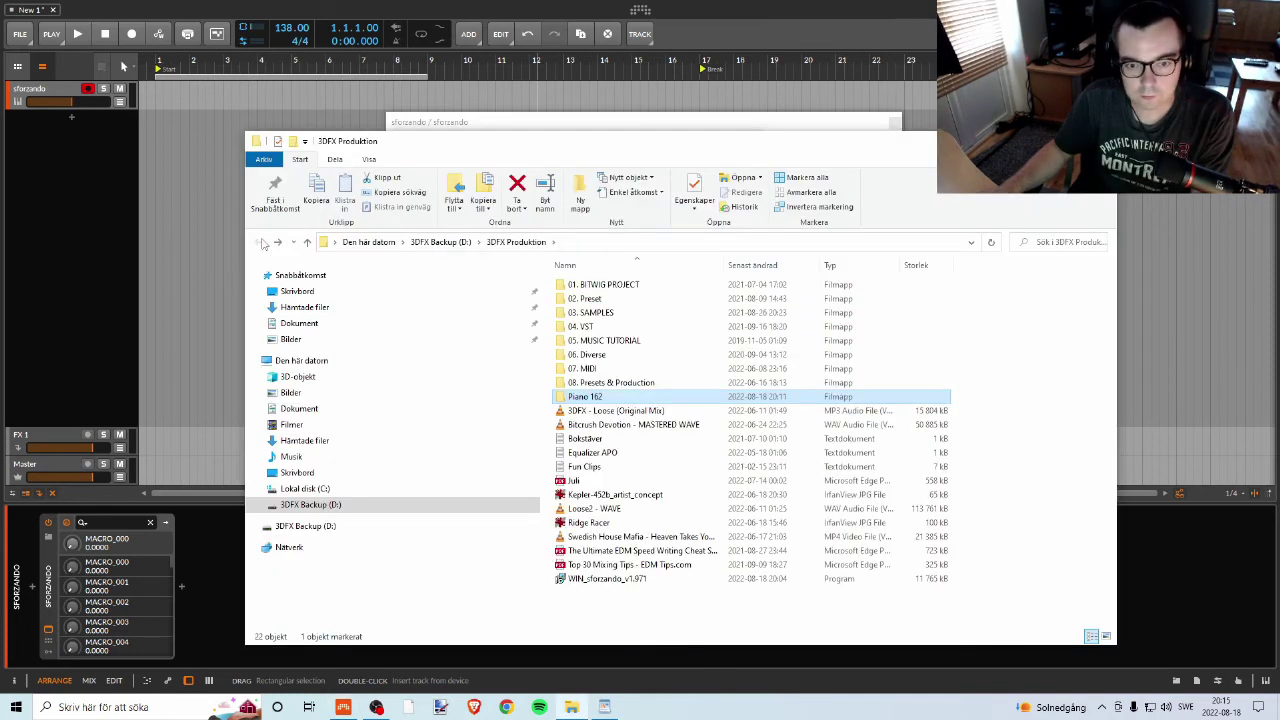
click(440, 242)
drag(585, 154, 488, 137)
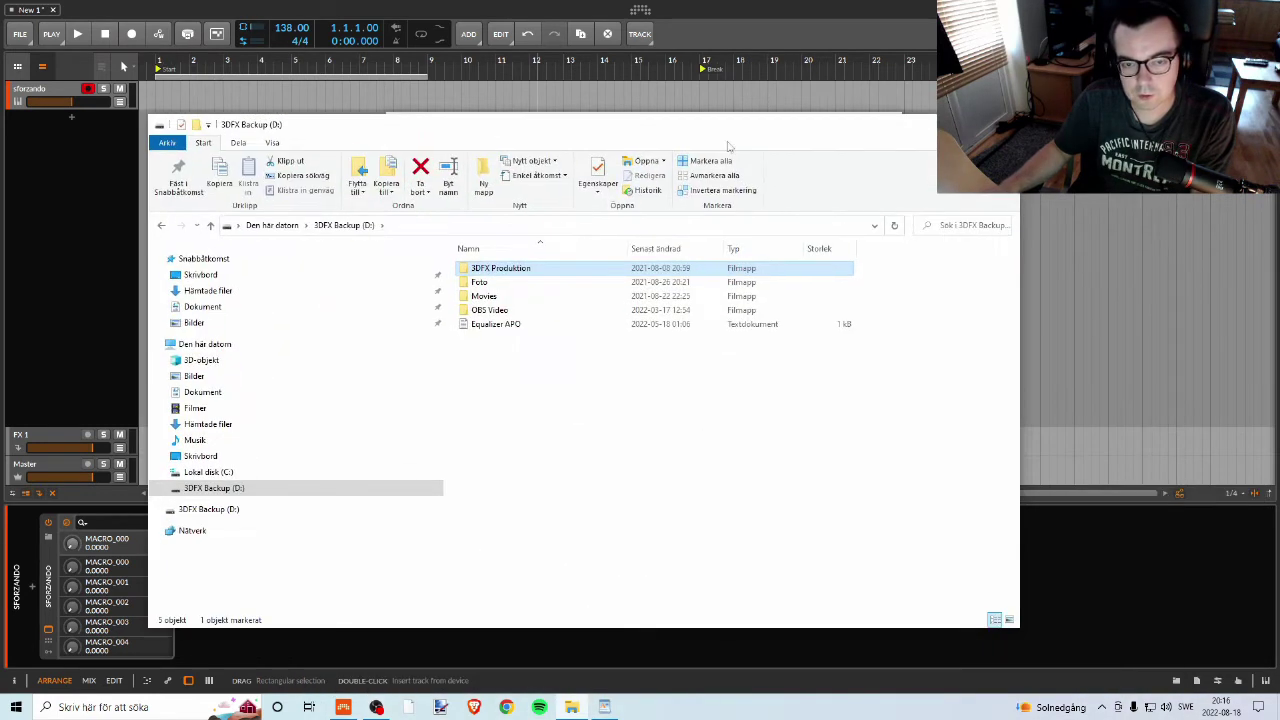
click(571, 707)
Import IvyAudio-PianoIn162-Close.sfz from the Ivy Audio - Piano in 162 sfz folder inside 3DFX Produktion\Piano 162.
double_click(500, 194)
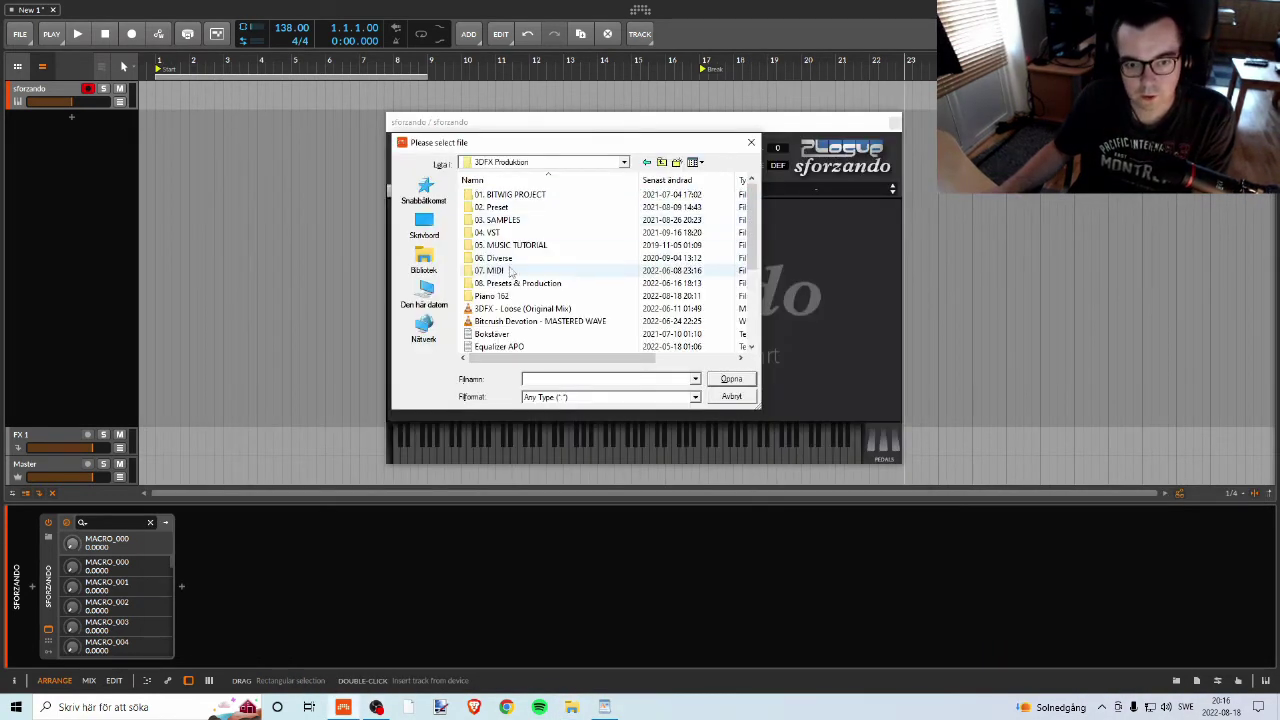
double_click(490, 296)
double_click(500, 195)
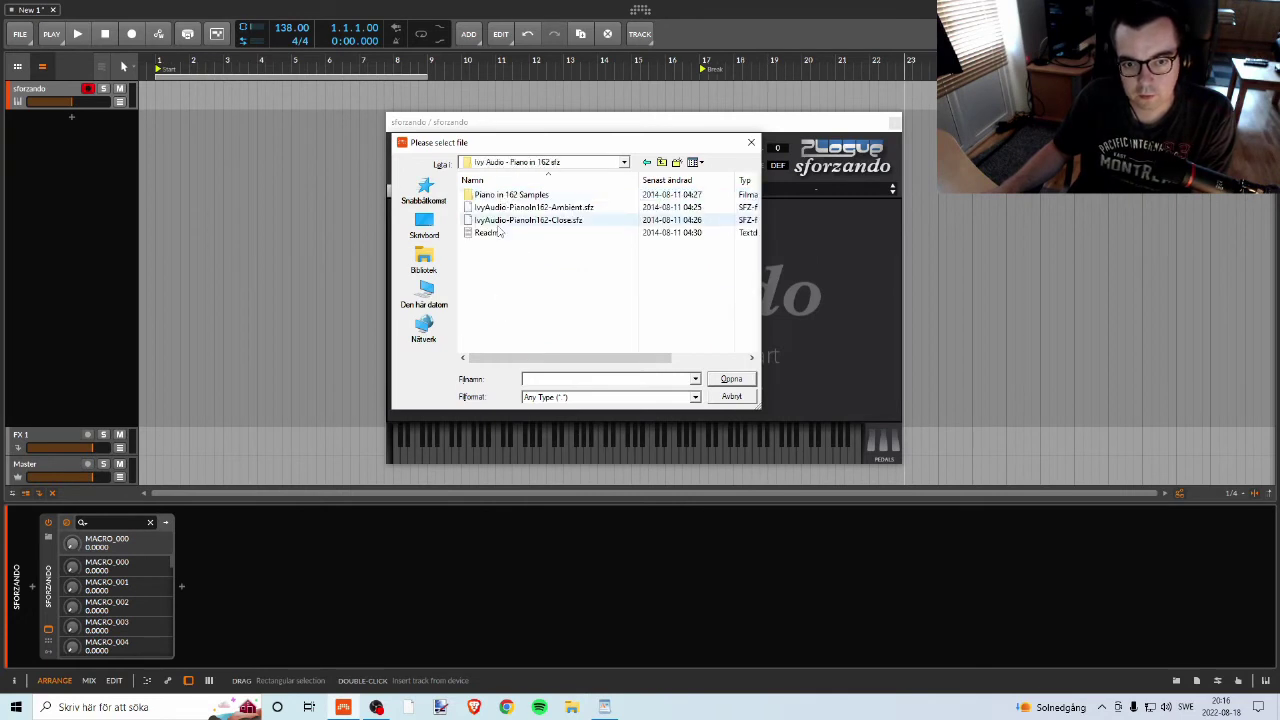
click(505, 221)
click(730, 381)
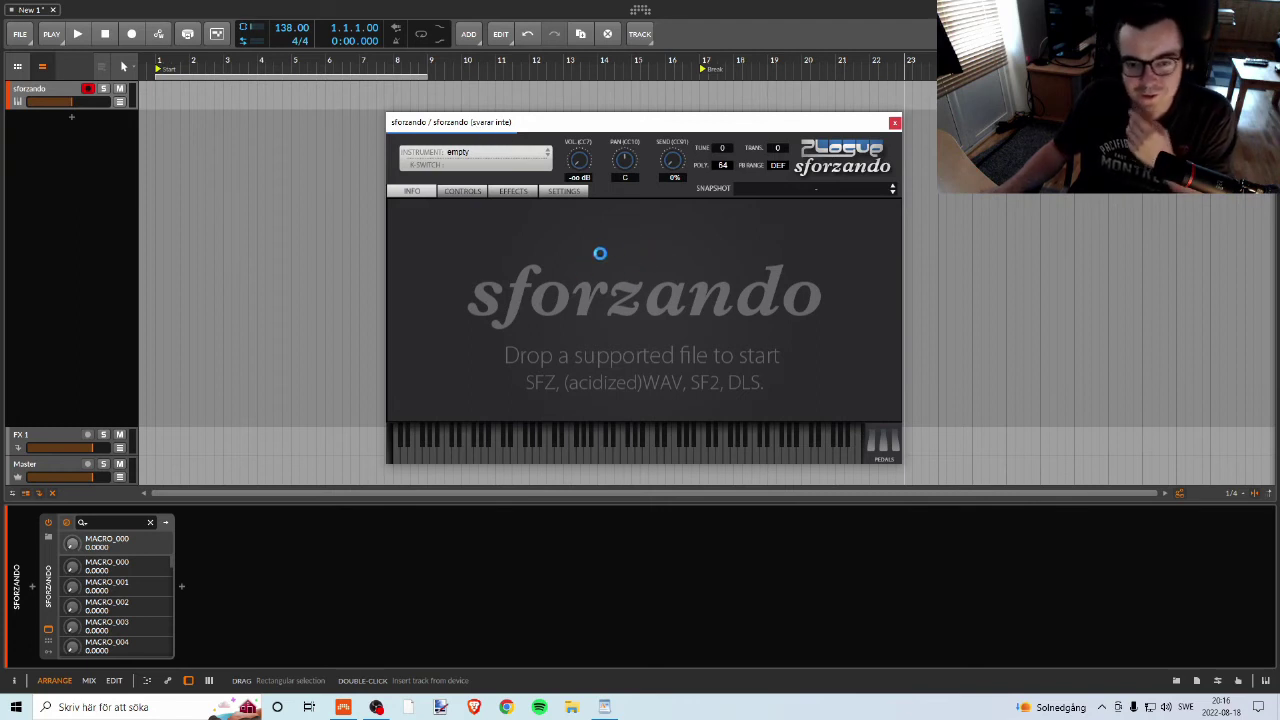
Audition the loaded piano across several low keys on sforzando's keyboard and close the plugin window.
drag(462, 128, 452, 126)
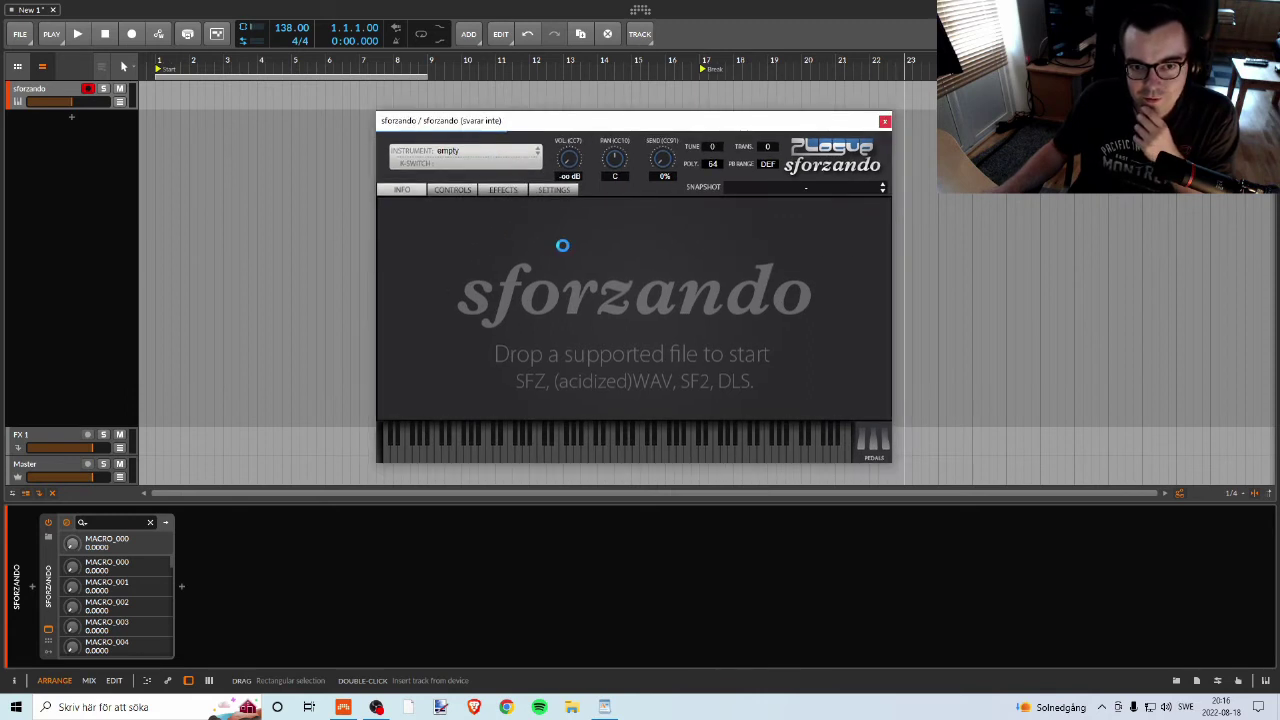
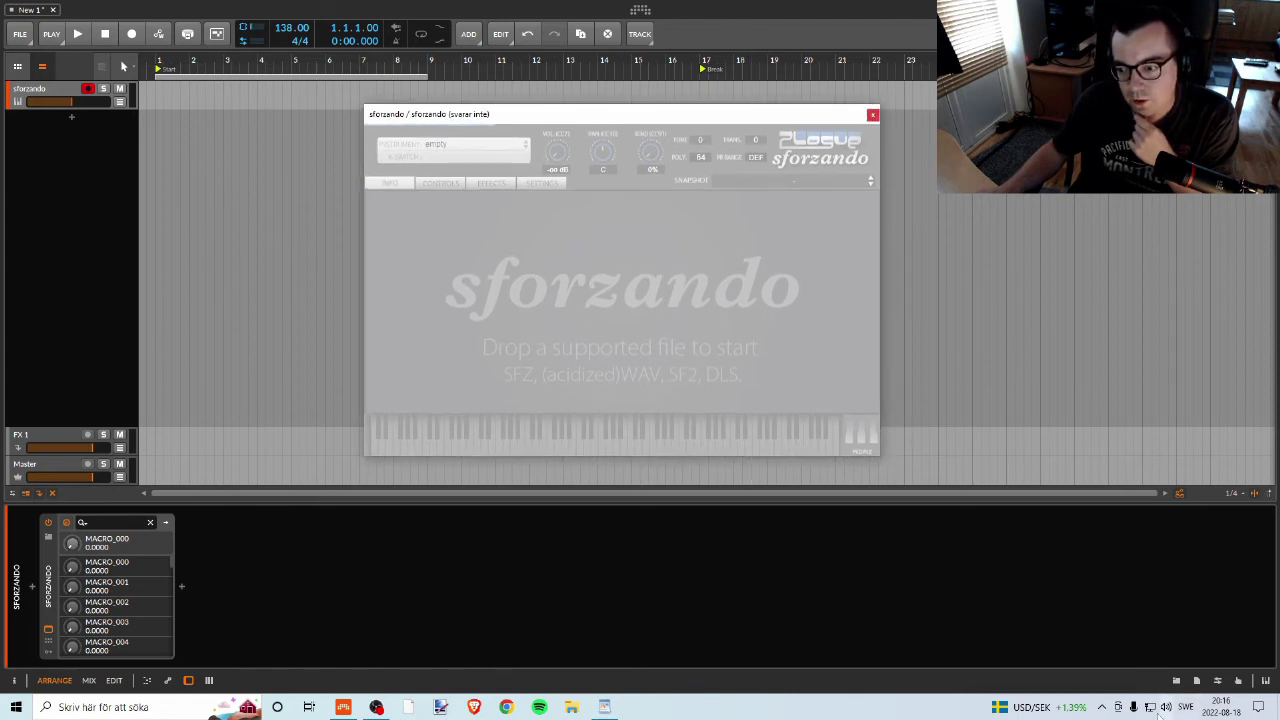
click(1150, 707)
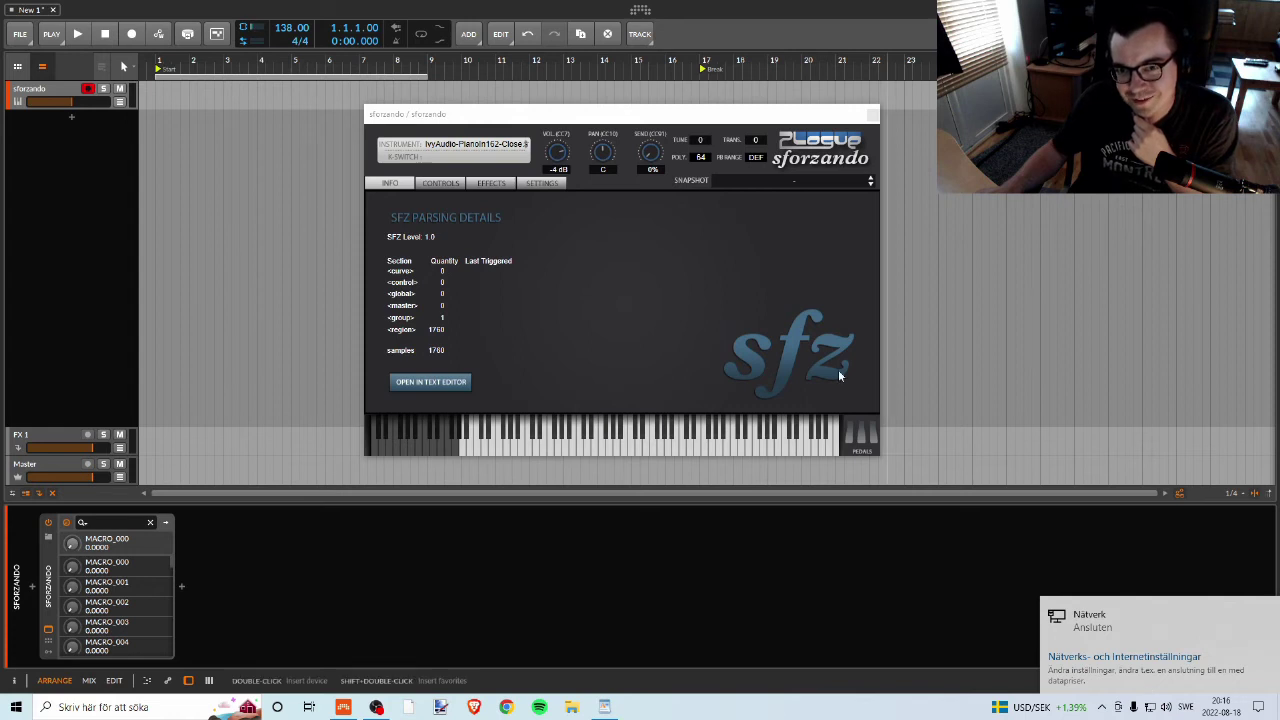
click(637, 122)
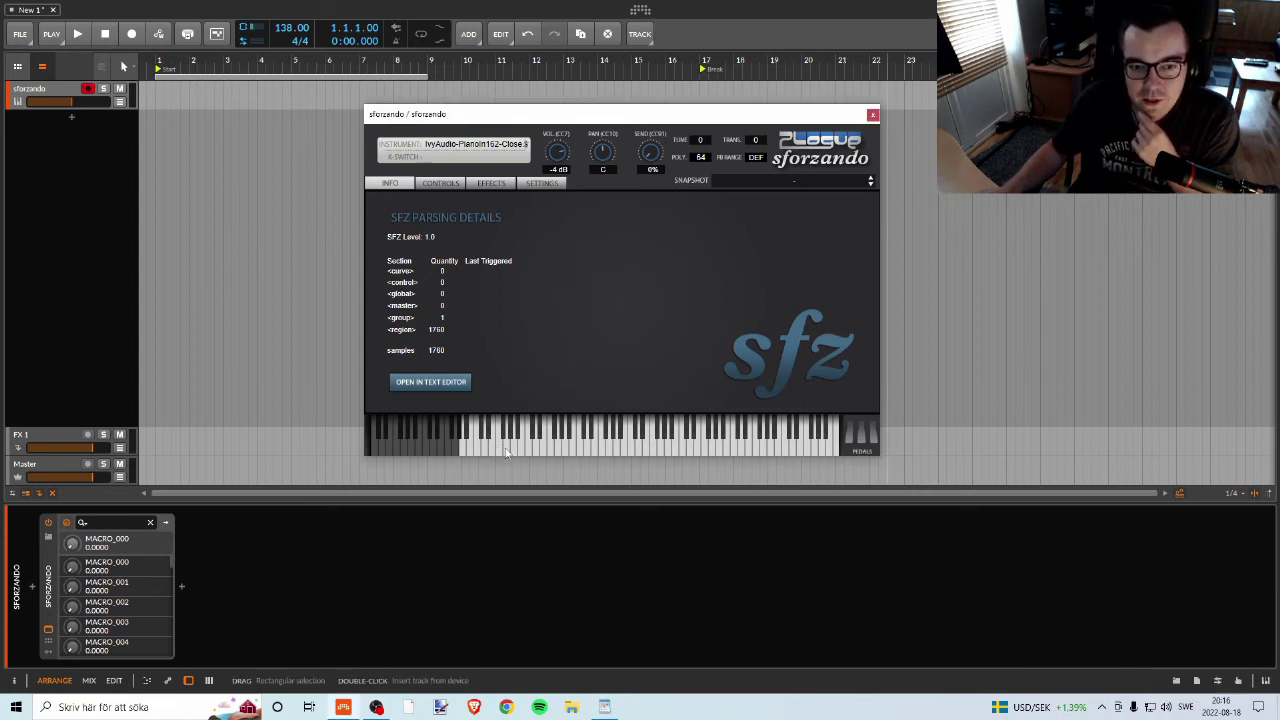
drag(492, 453, 570, 455)
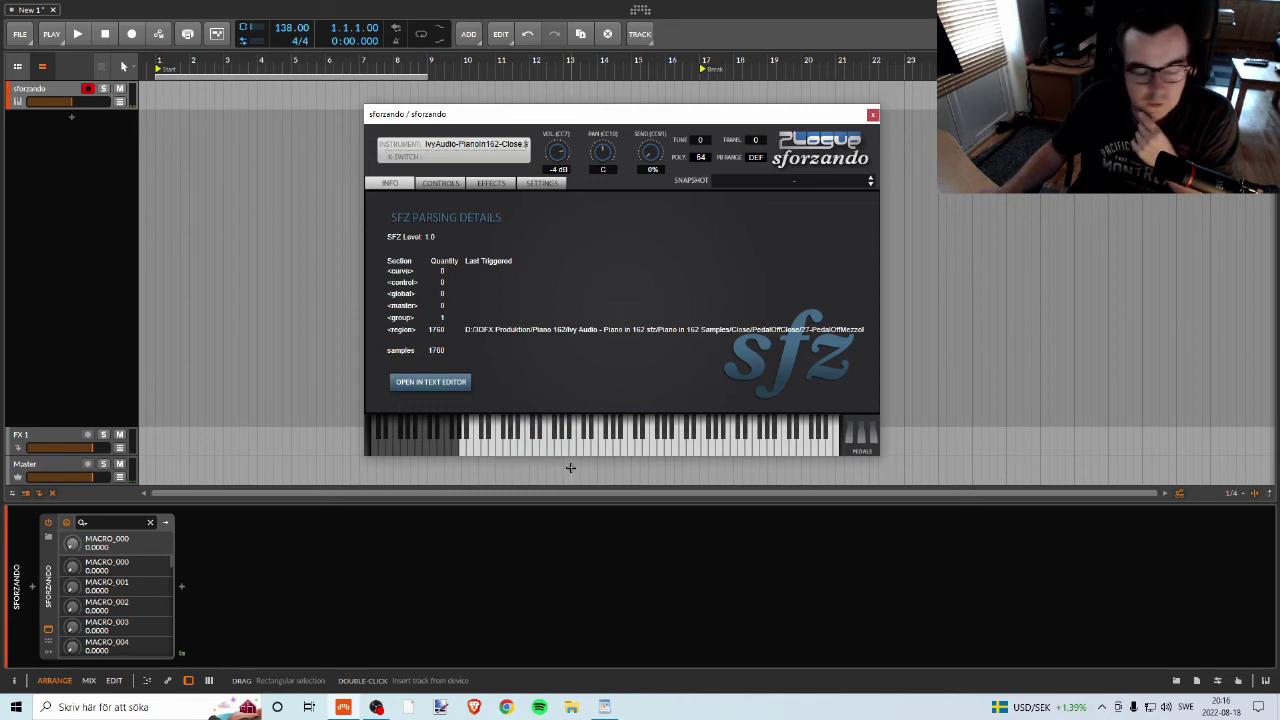
click(872, 116)
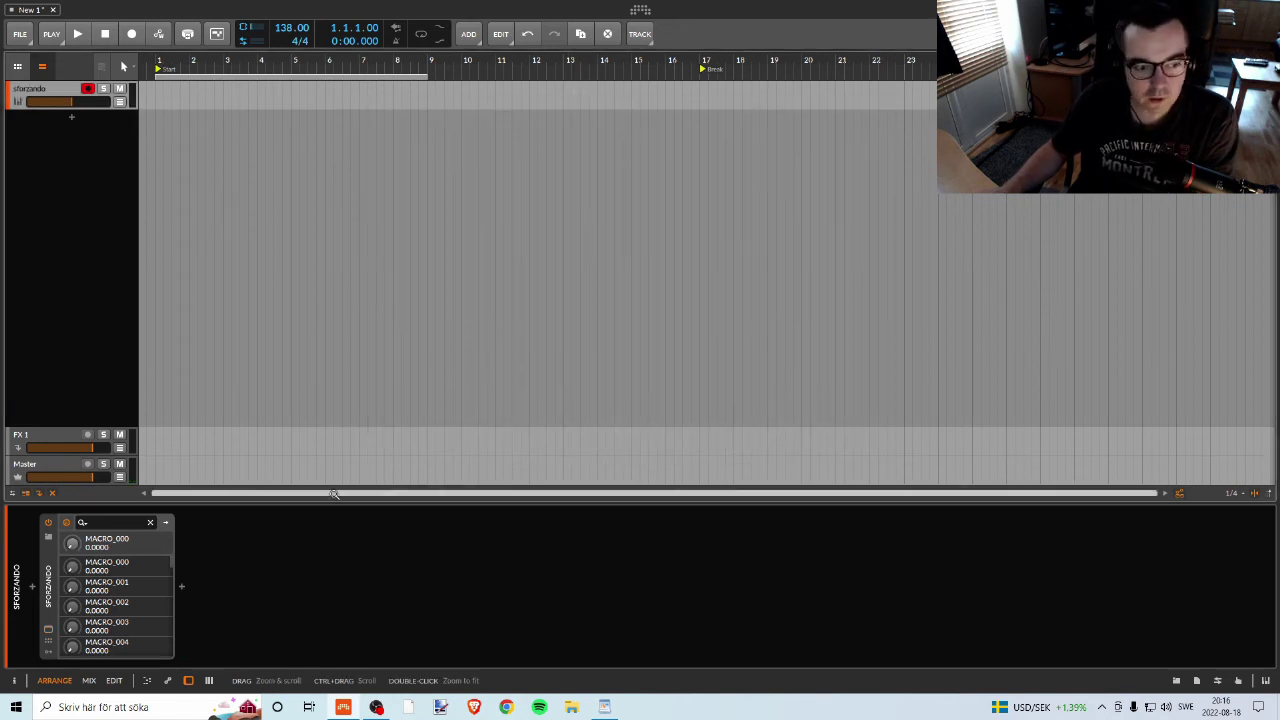
Add a Compressor after sforzando in the device chain and raise its output level.
click(181, 586)
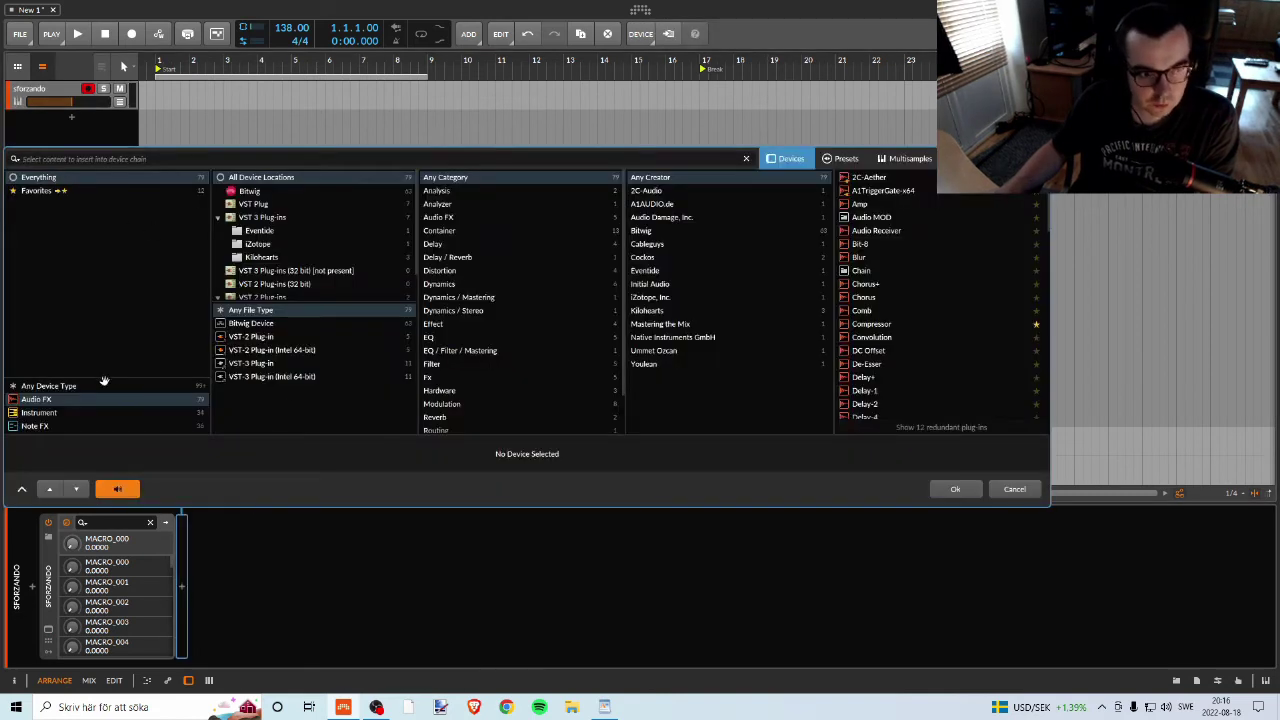
text(c)
click(50, 385)
click(71, 194)
click(868, 177)
click(957, 489)
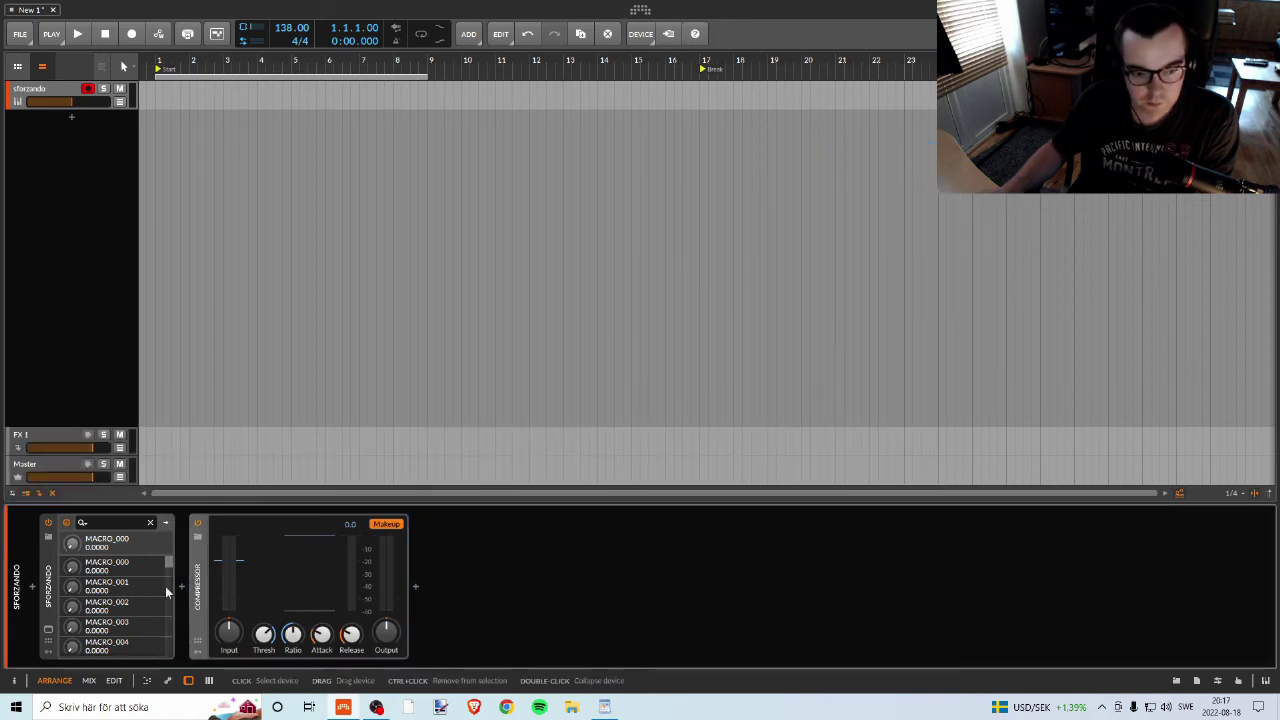
drag(386, 630, 386, 612)
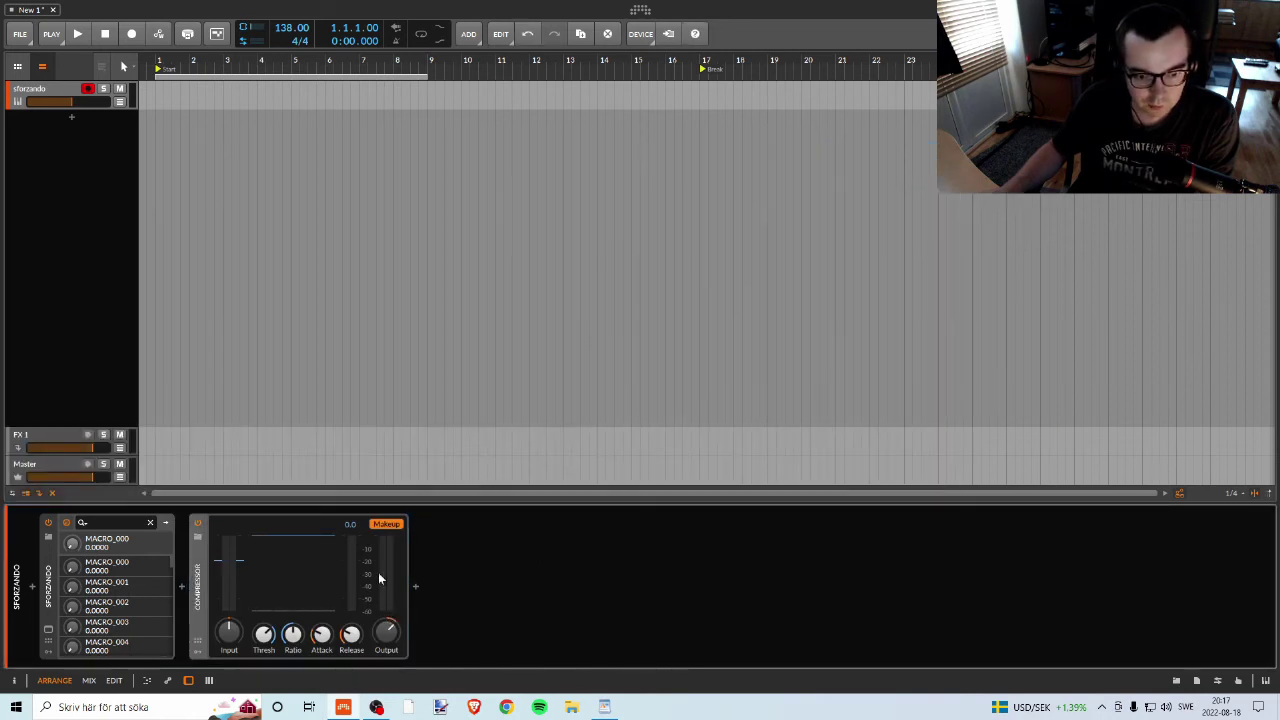
Draw a clip on the sforzando track from bar 1 to bar 9 and extend its loop region to the full length.
click(124, 66)
click(105, 120)
drag(160, 96, 394, 96)
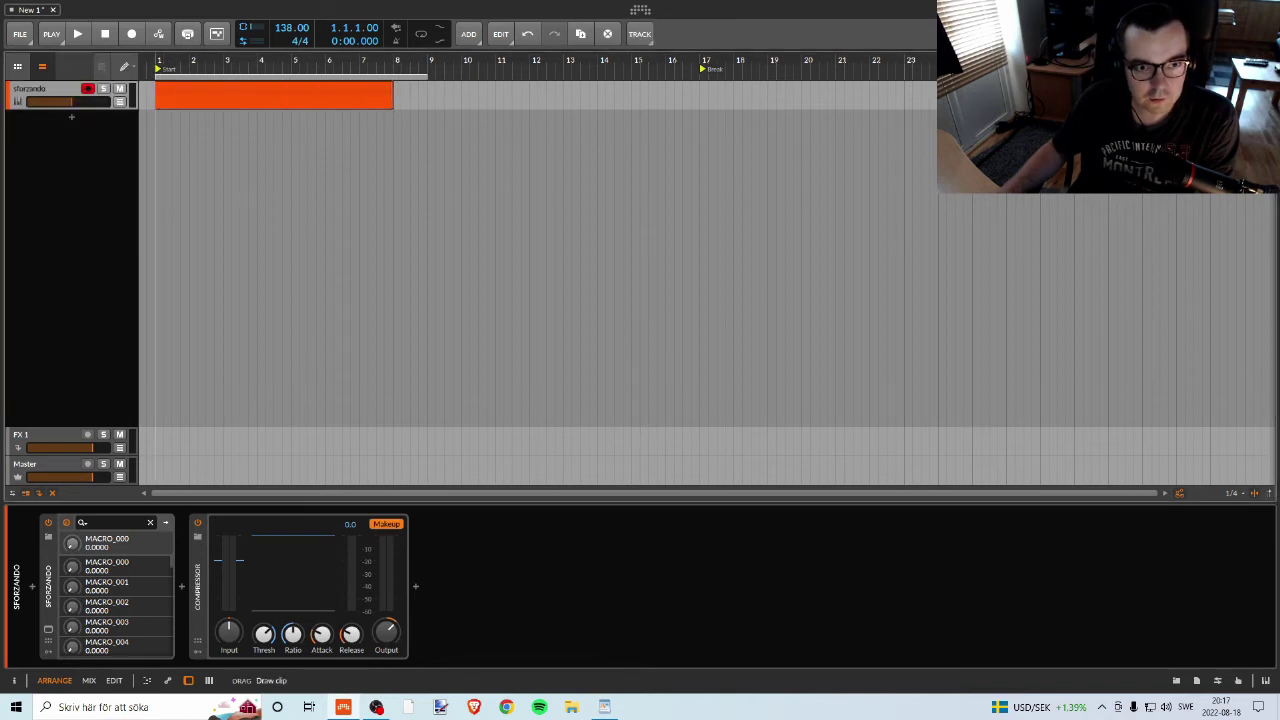
double_click(194, 92)
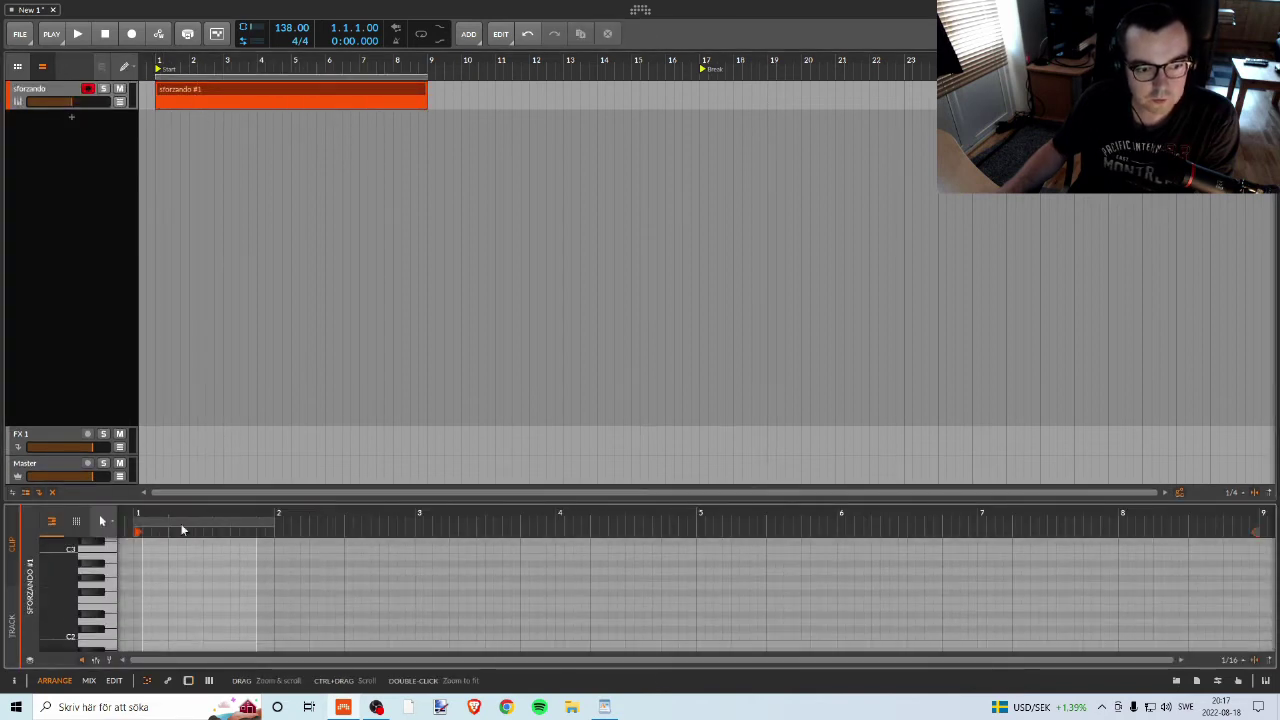
drag(271, 521, 1228, 548)
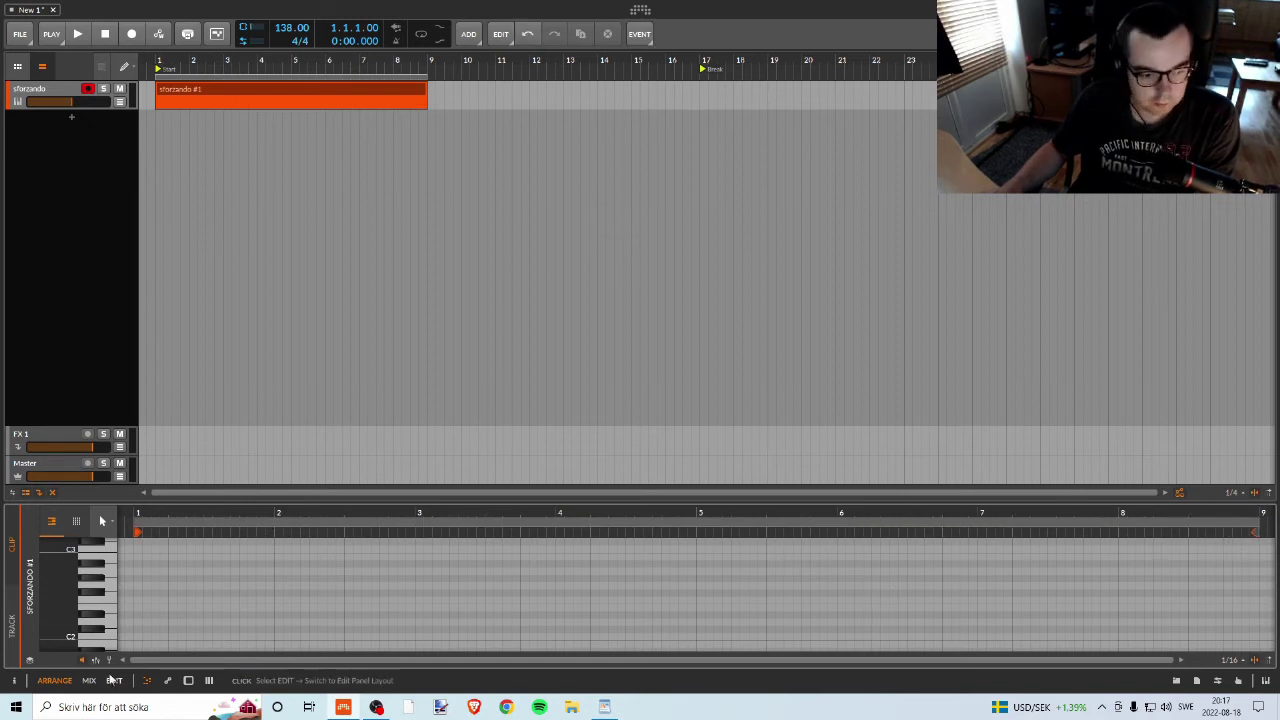
In the Edit layout, place and audition a note at bar 1 between C2 and C3, raising Compressor output and input gain to about +6.4 dB.
click(114, 680)
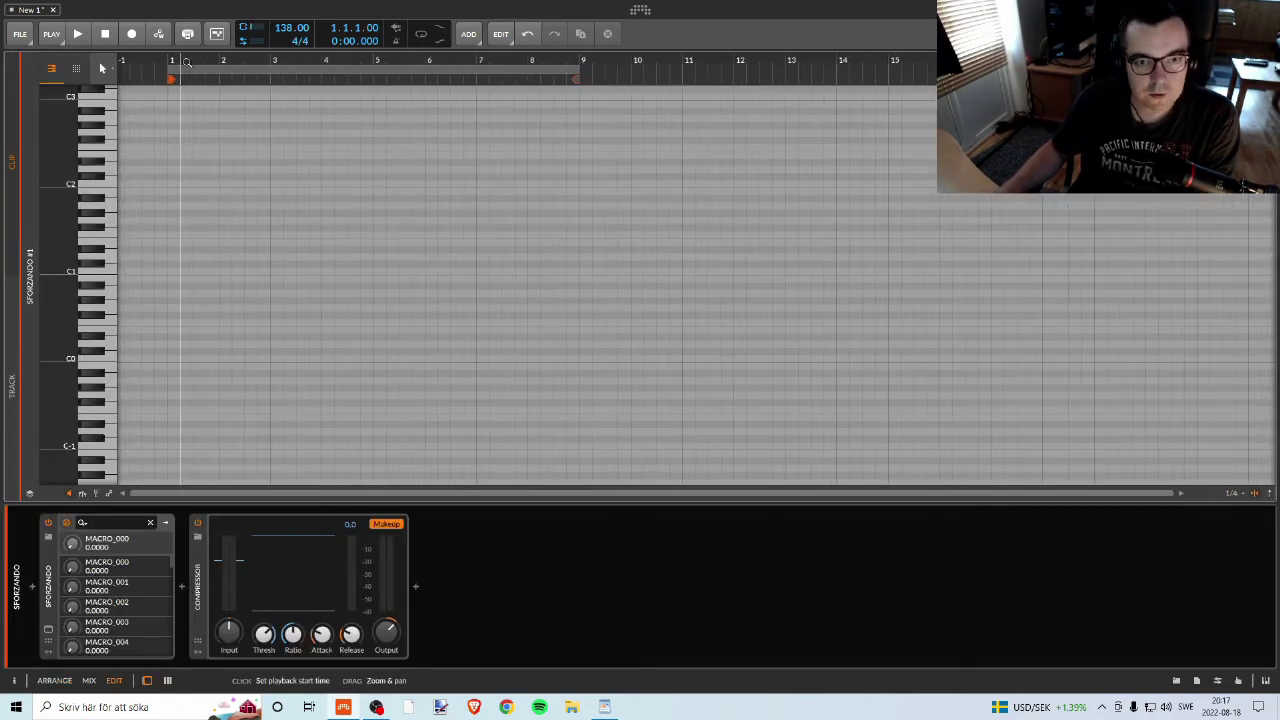
double_click(174, 146)
scroll(234, 223, up, 2)
drag(376, 642, 376, 612)
click(174, 244)
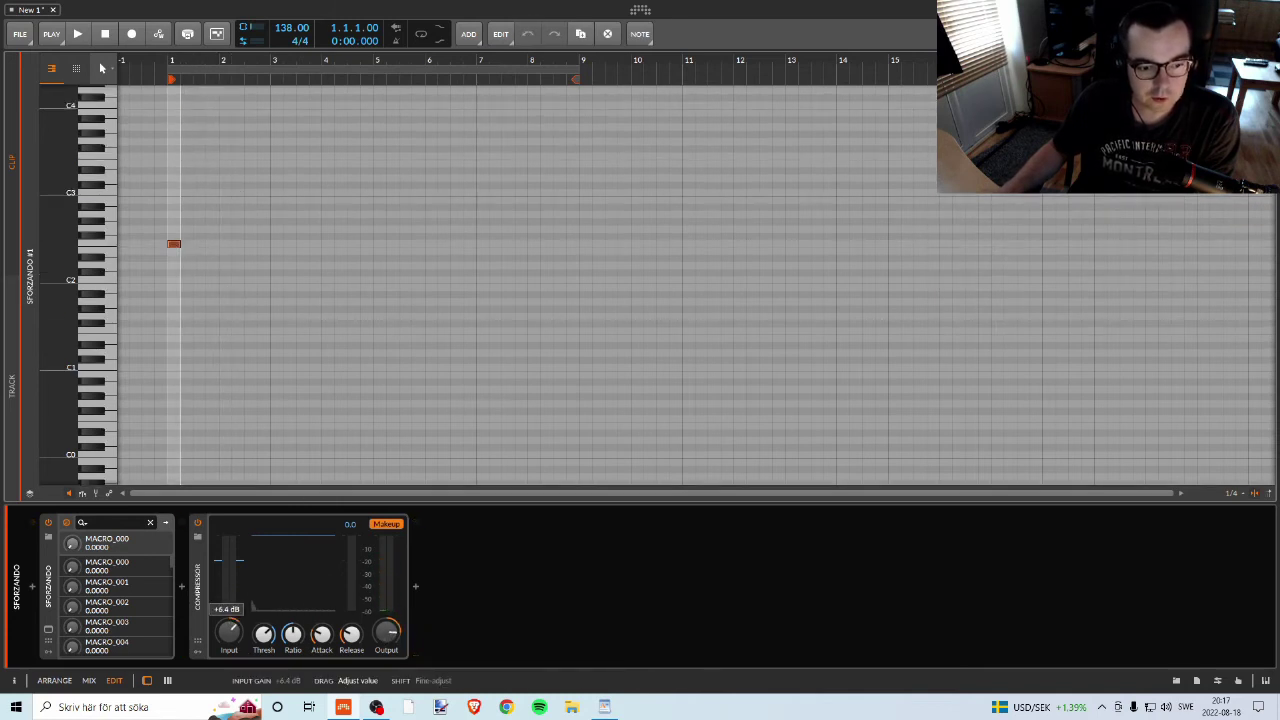
click(173, 245)
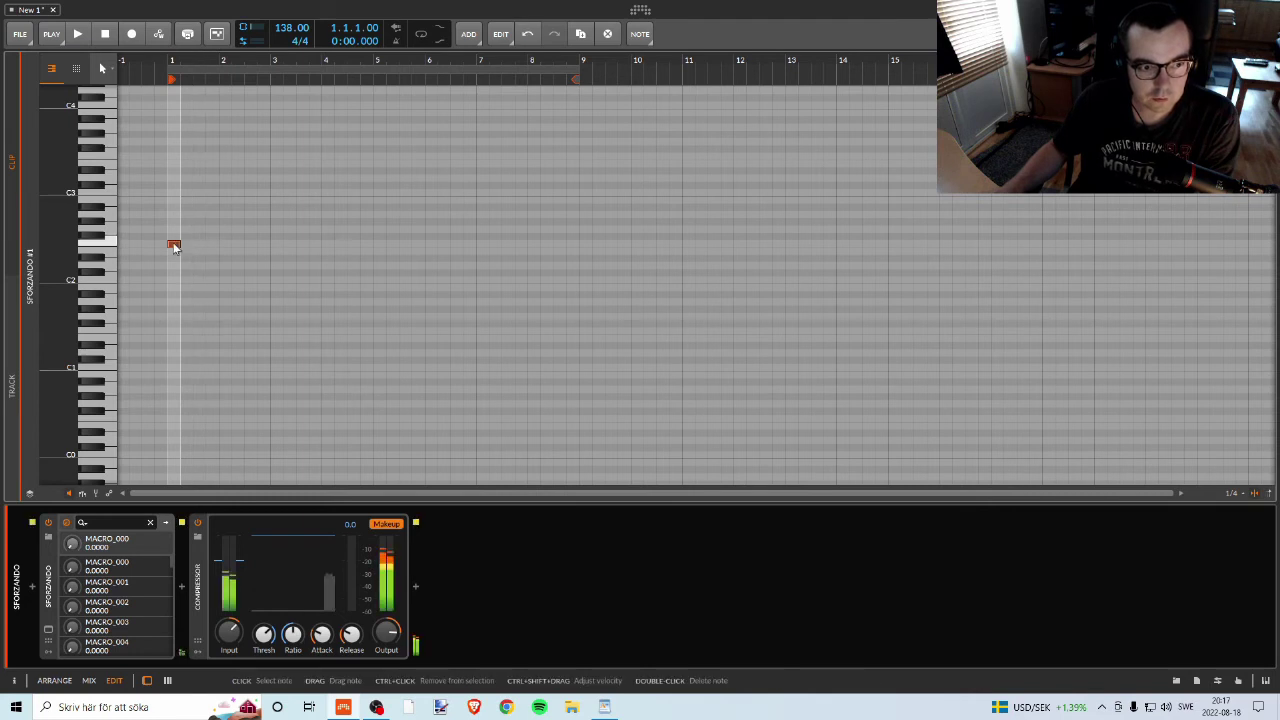
Copy the bar 1 note up to C3 just before bar 2 and play both notes from the start.
drag(174, 247, 214, 194)
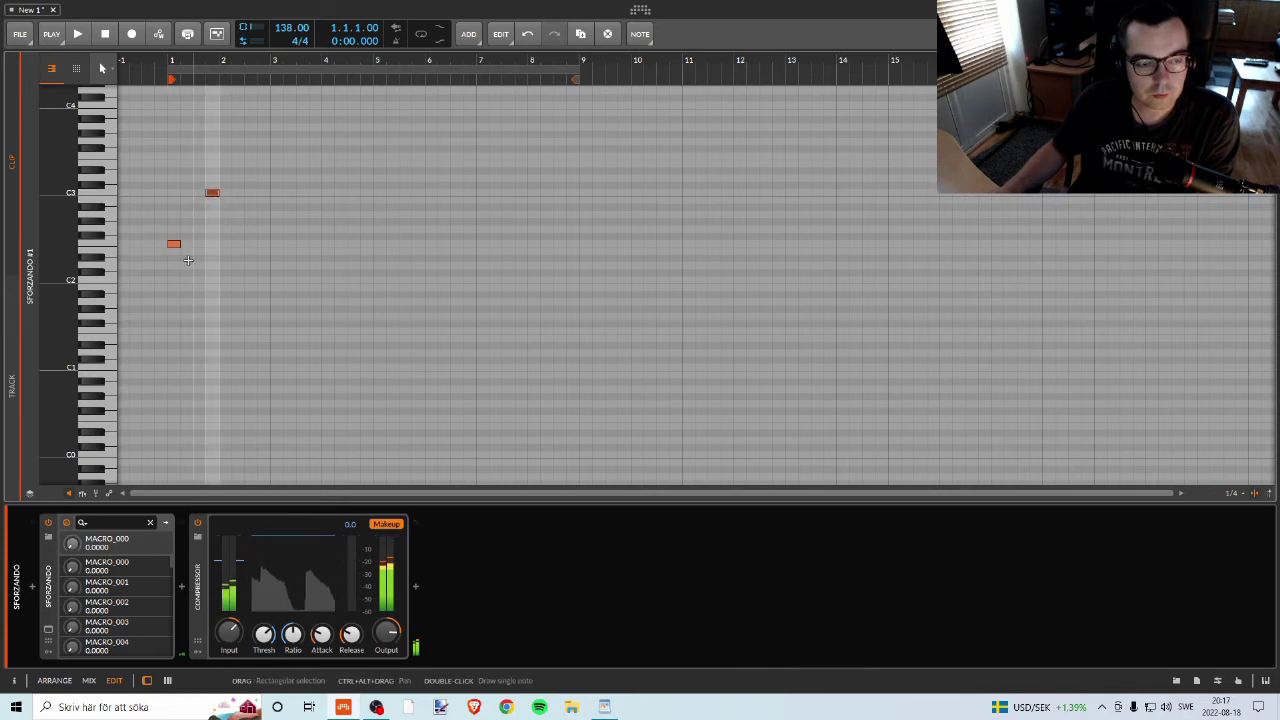
scroll(175, 250, up, 2)
drag(172, 68, 172, 72)
key(space)
key(space)
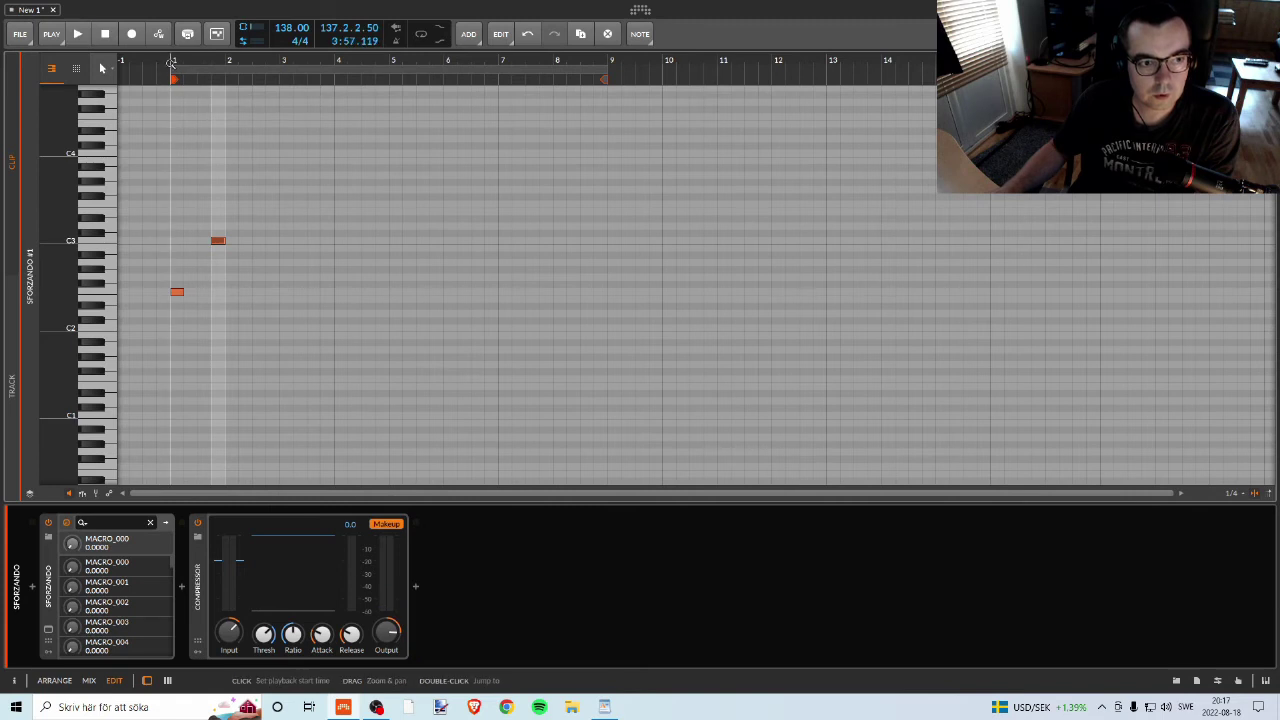
key(space)
key(space)
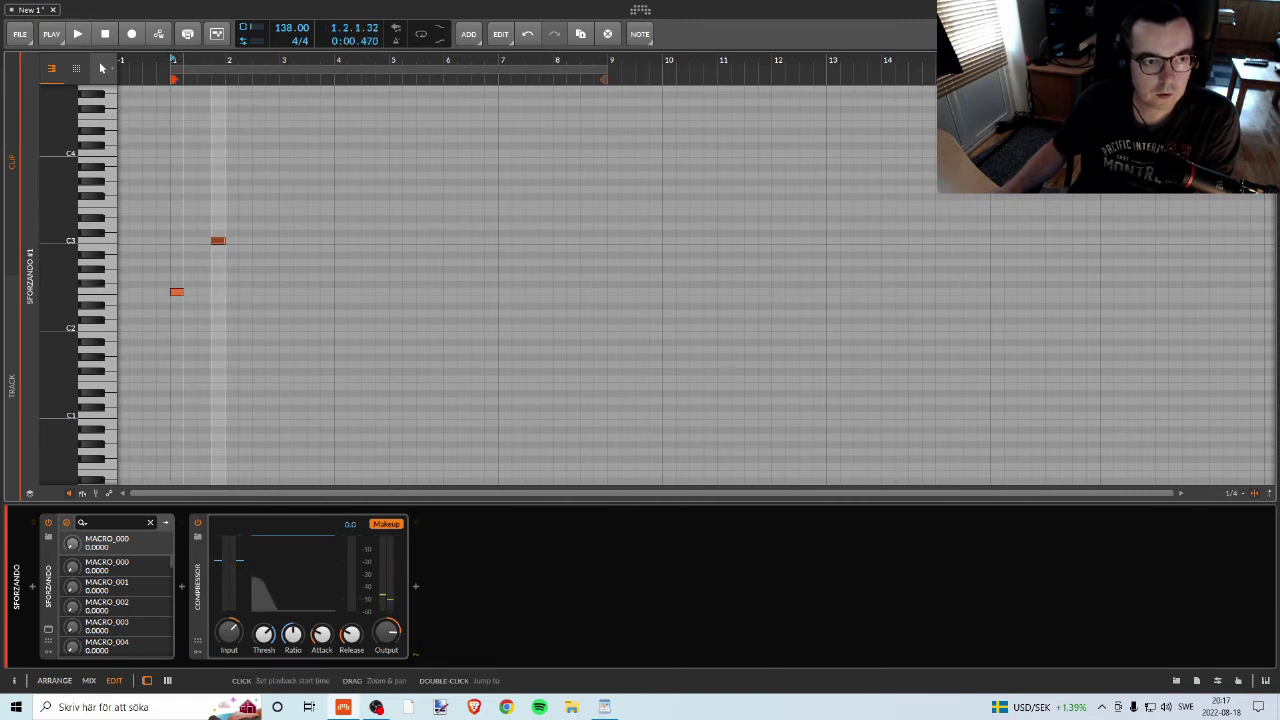
Copy the F2 note to beat 2 of bar 1 and play the result.
drag(188, 72, 228, 68)
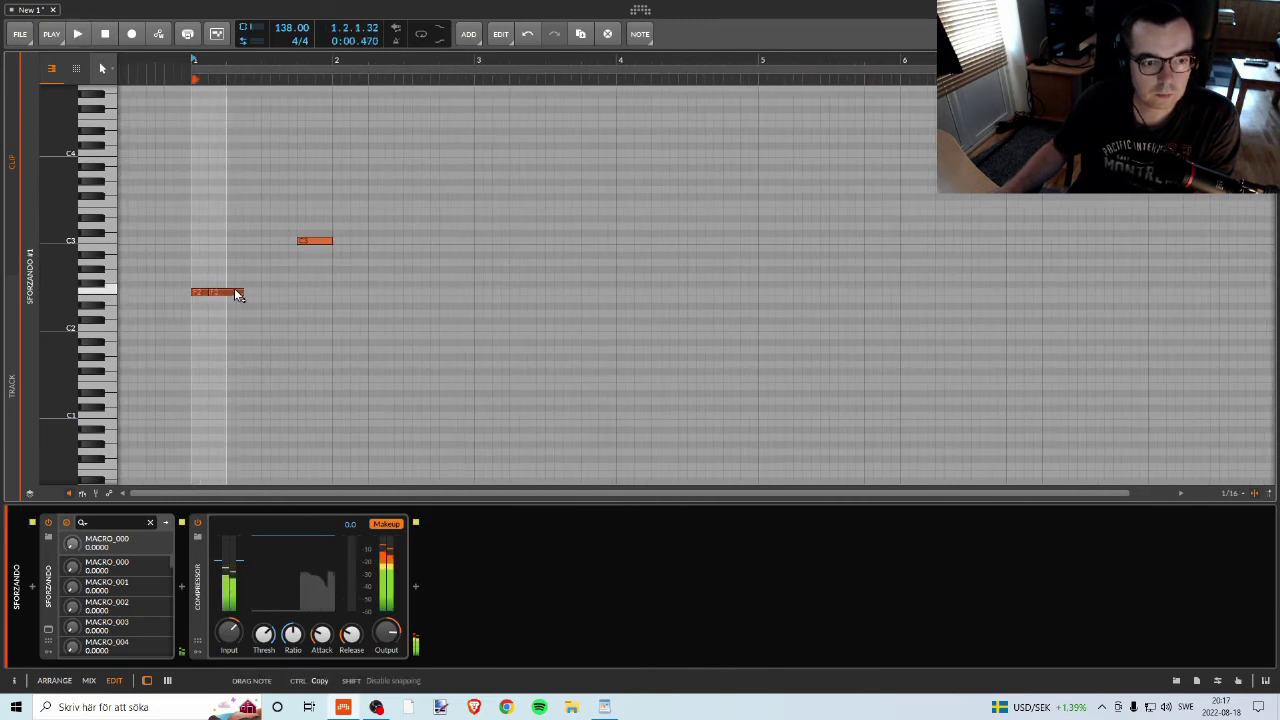
double_click(240, 291)
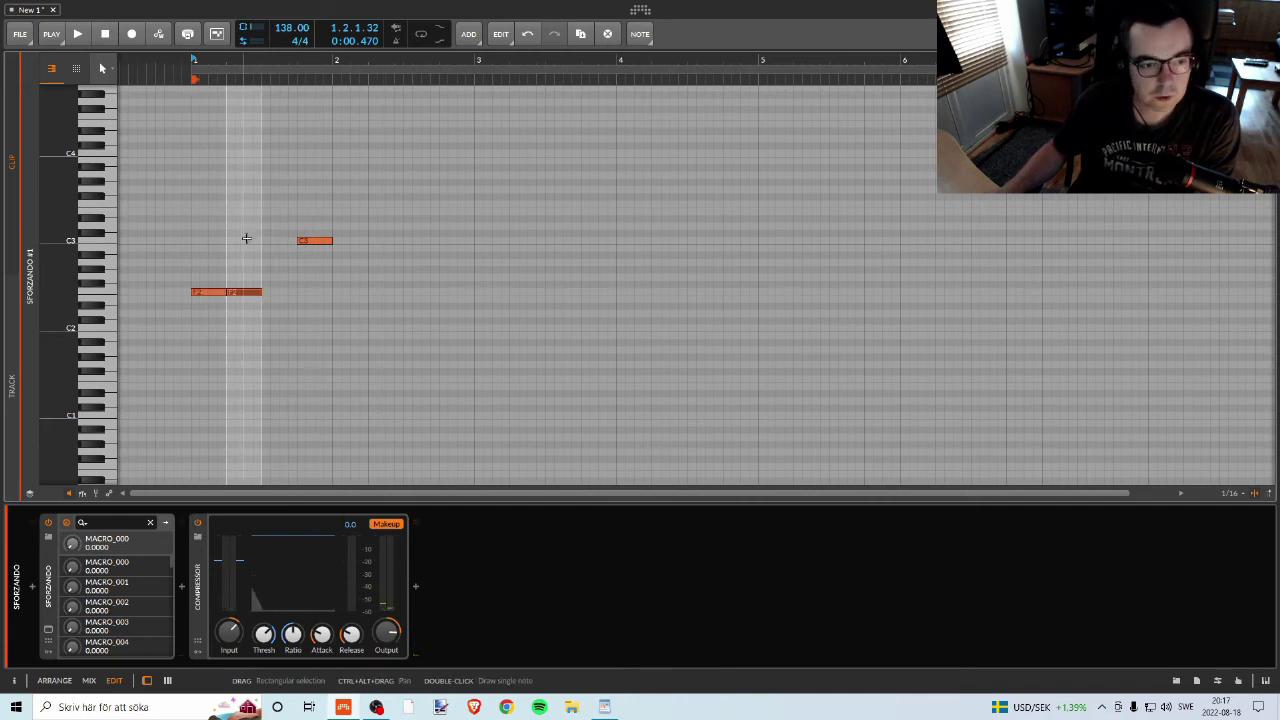
key(space)
key(space)
click(220, 291)
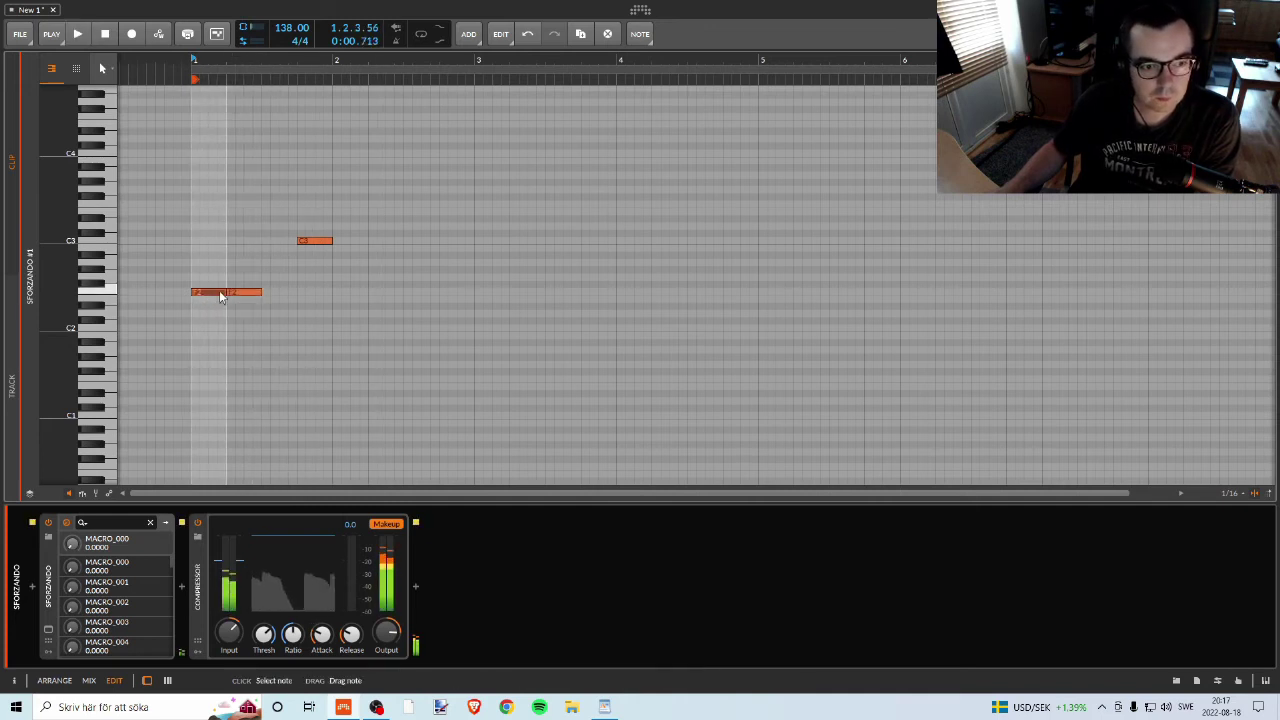
Shorten the F2 notes to eighths, replace the C3 note with an F2 at 1.2.3, and play the rhythm.
drag(220, 291, 206, 294)
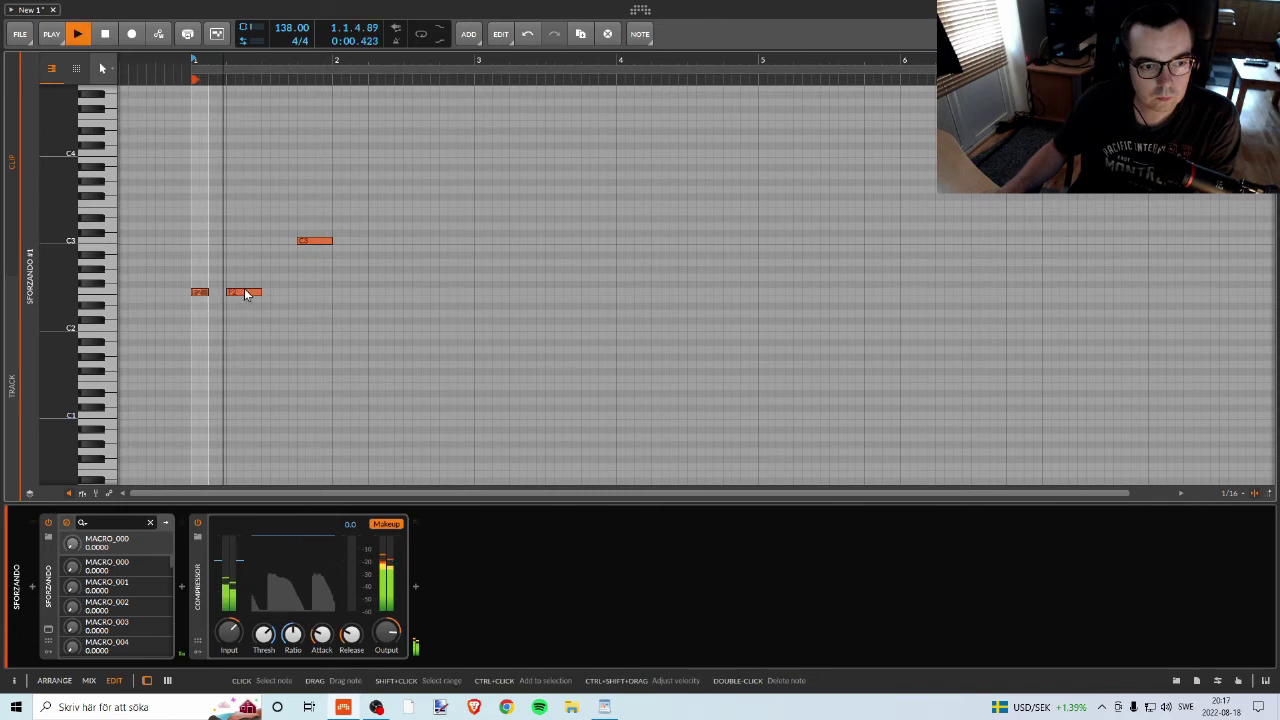
drag(309, 248, 261, 295)
key(space)
key(space)
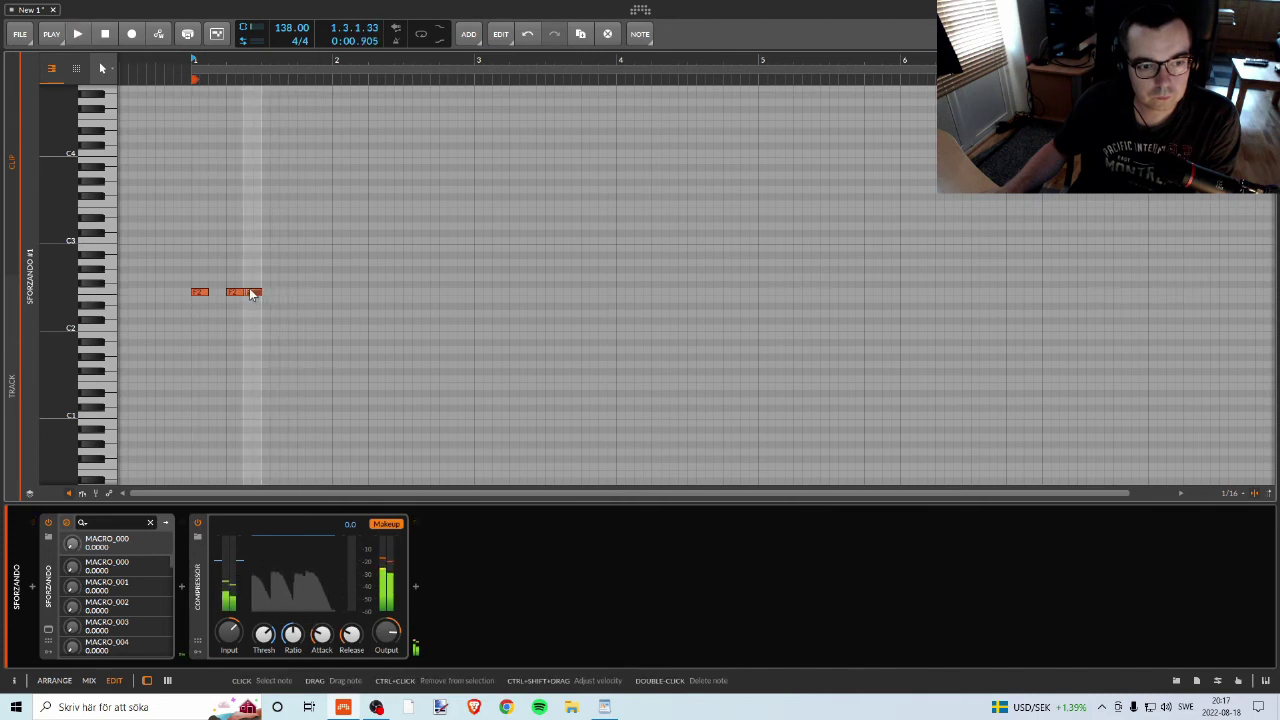
Turn the F2 notes on beat 2 into a run of three sixteenths and play the rhythm several times.
scroll(250, 293, up, 5)
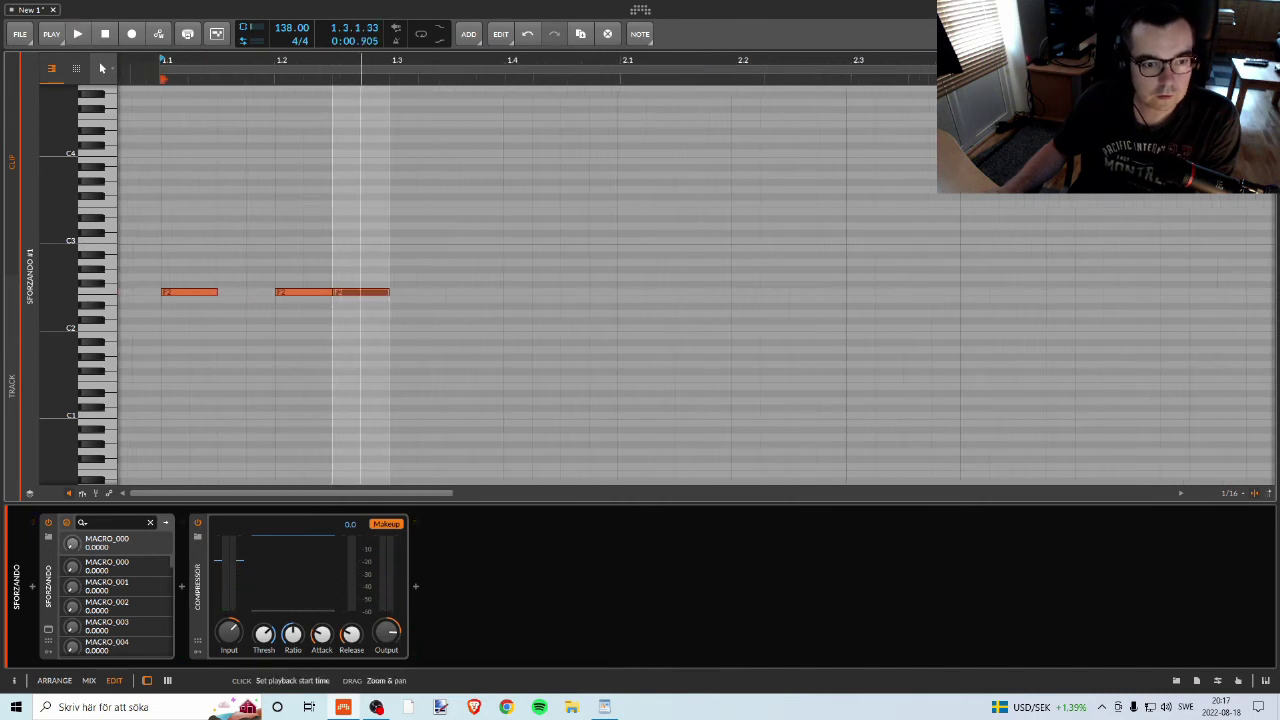
mouse_move(331, 290)
mouse_down()
mouse_move(303, 291)
mouse_move(346, 294)
mouse_move(319, 305)
mouse_move(314, 296)
mouse_move(366, 294)
mouse_move(351, 292)
mouse_up()
click(352, 300)
key(space)
key(space)
key(space)
key(space)
key(space)
key(space)
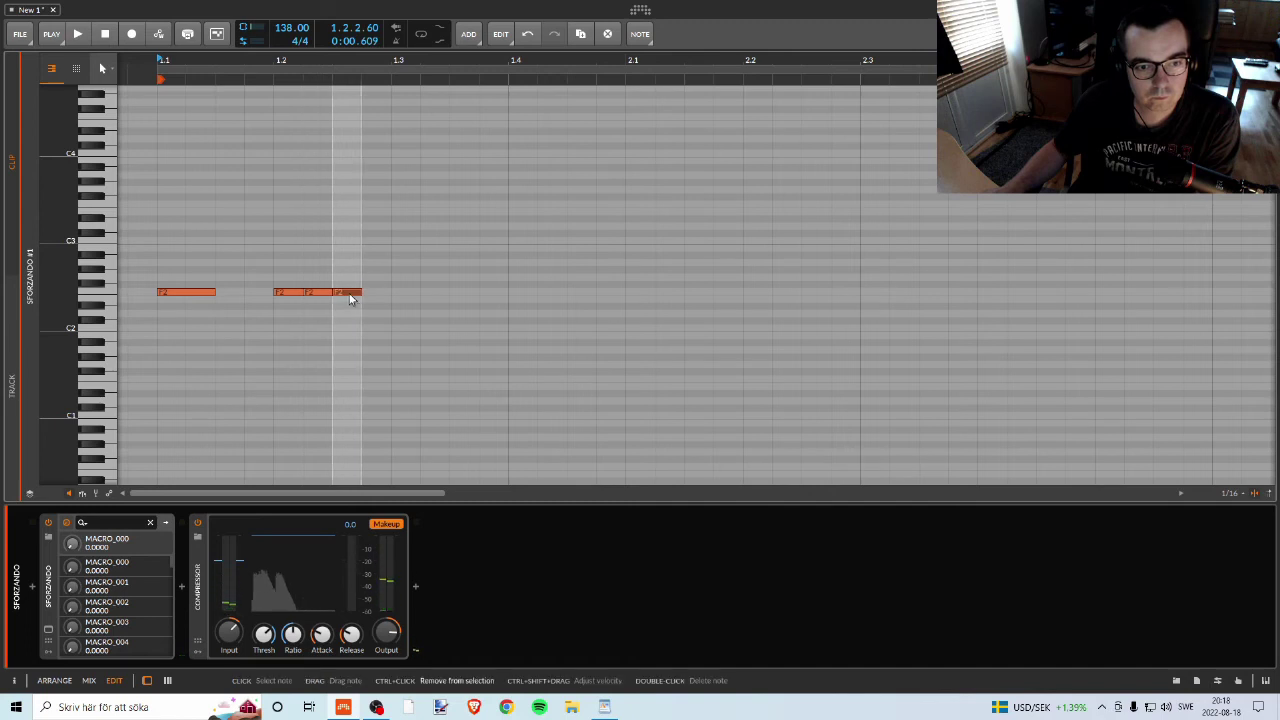
Add a sixteenth F2 note on beat 3 of bar 1 and play the pattern.
double_click(397, 292)
key(space)
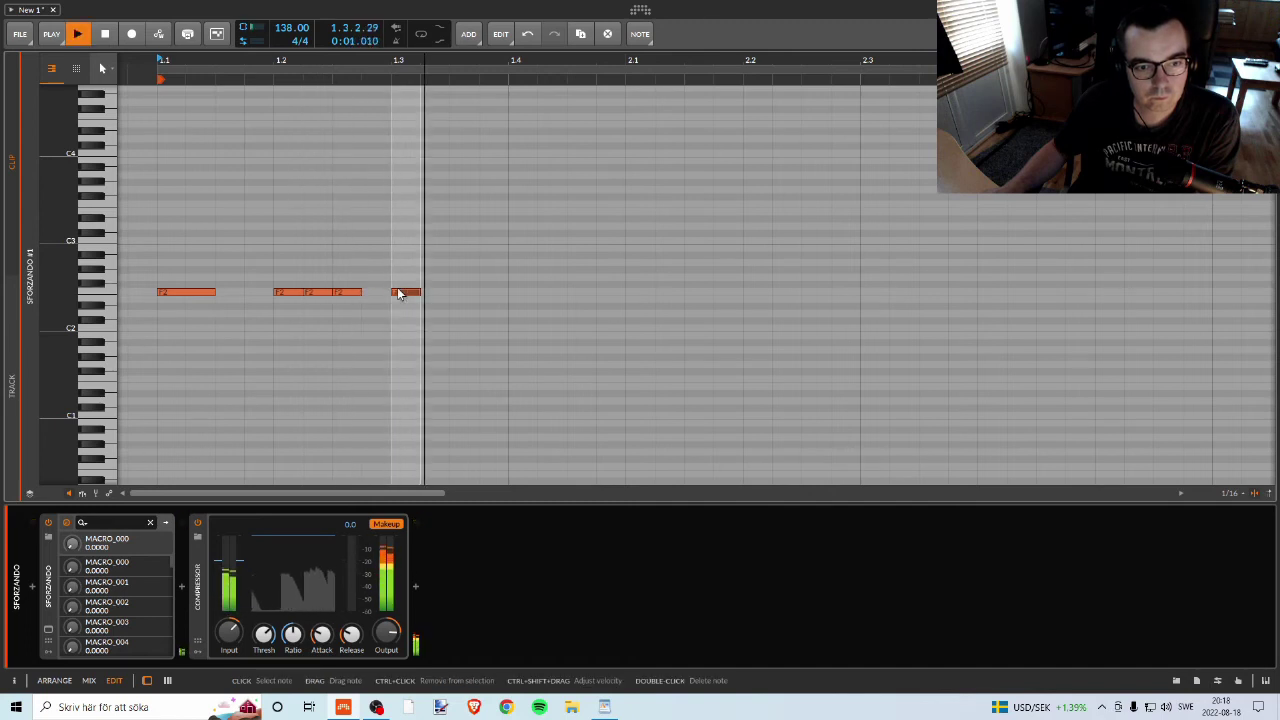
key(space)
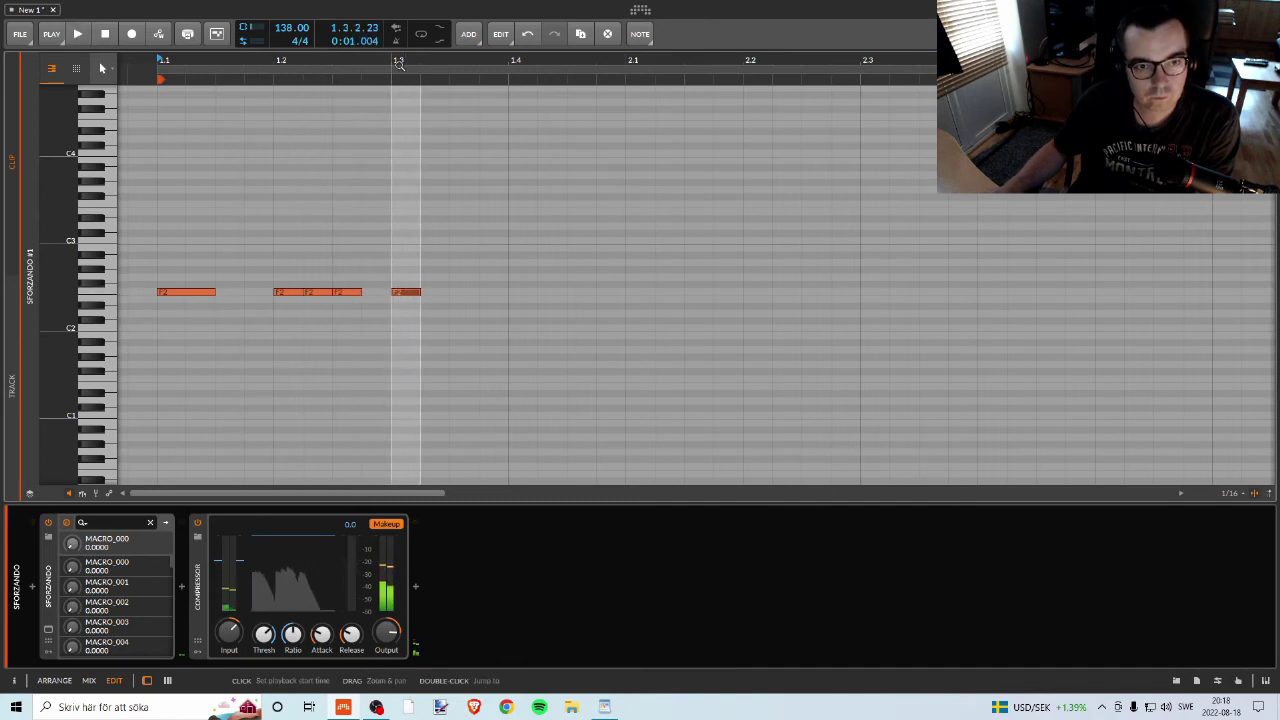
Copy the F2 pattern so that it repeats at 1.4 and 2.3, playing it back between copies.
scroll(366, 246, down, 2)
drag(255, 294, 348, 295)
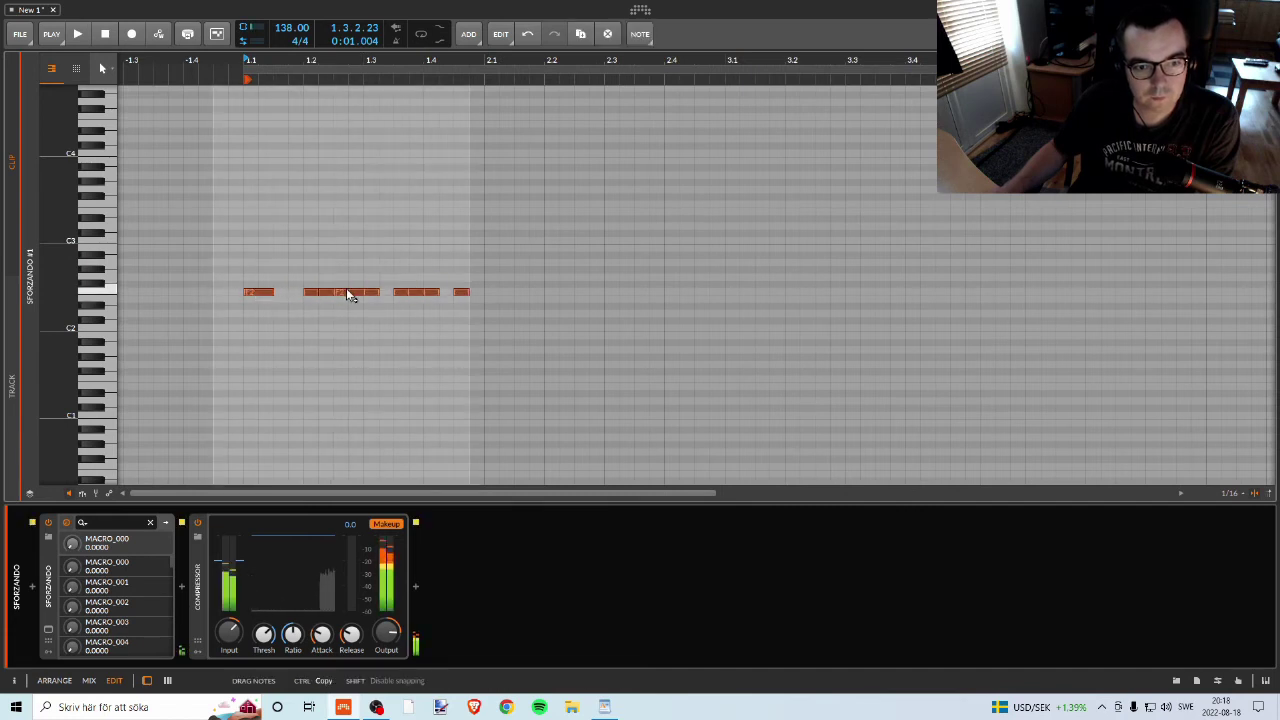
key(space)
drag(448, 67, 406, 204)
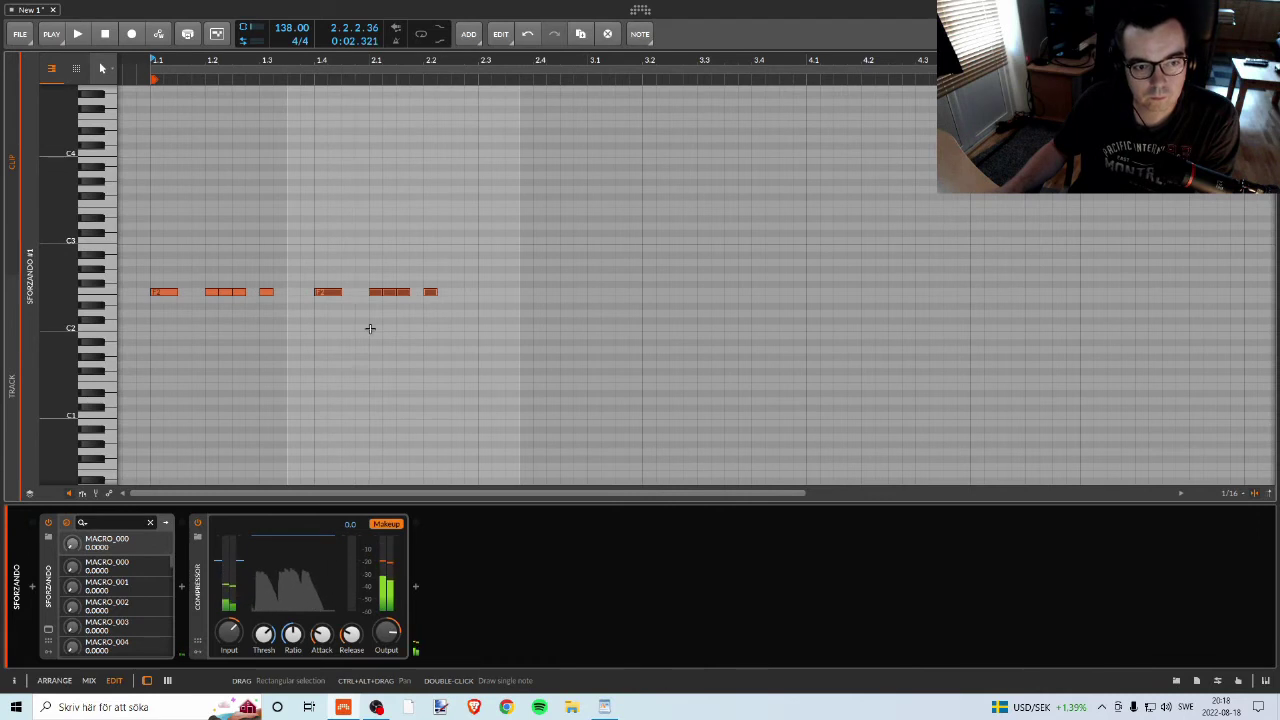
drag(297, 262, 474, 330)
drag(352, 292, 393, 295)
key(space)
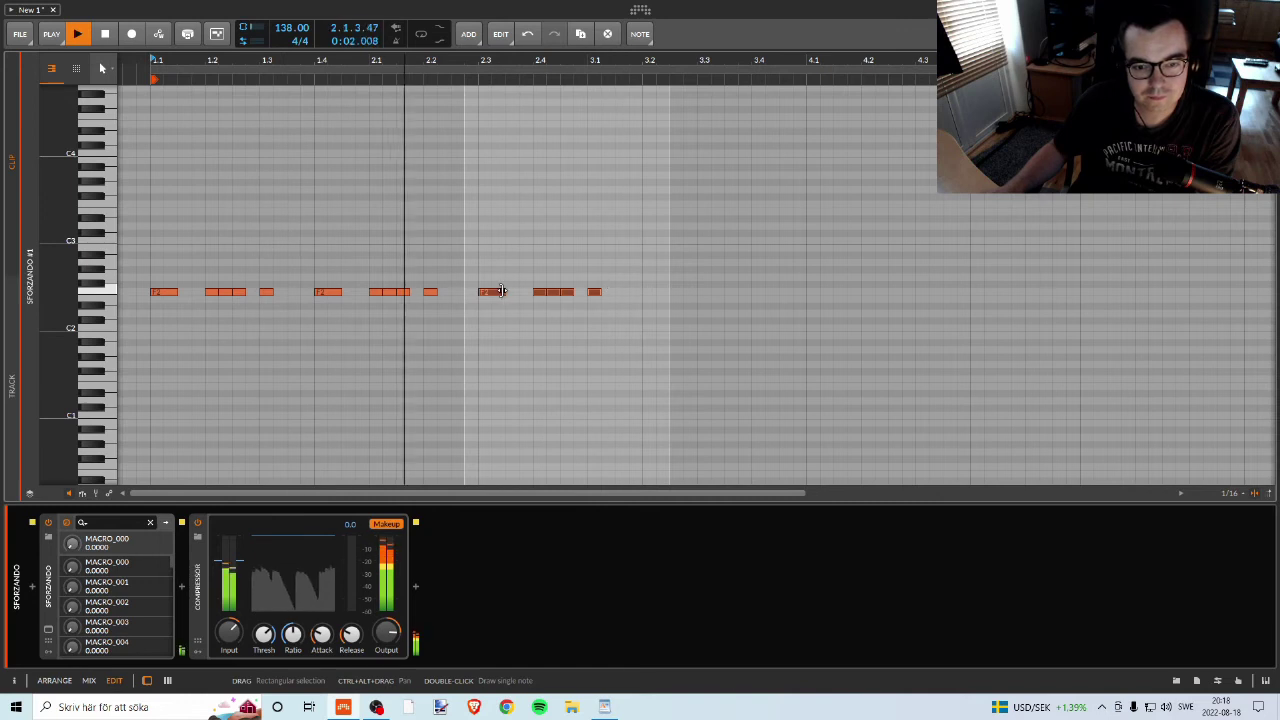
key(space)
Copy the F2 pattern once more to start at 3.2 and play the sequence.
drag(499, 295, 597, 290)
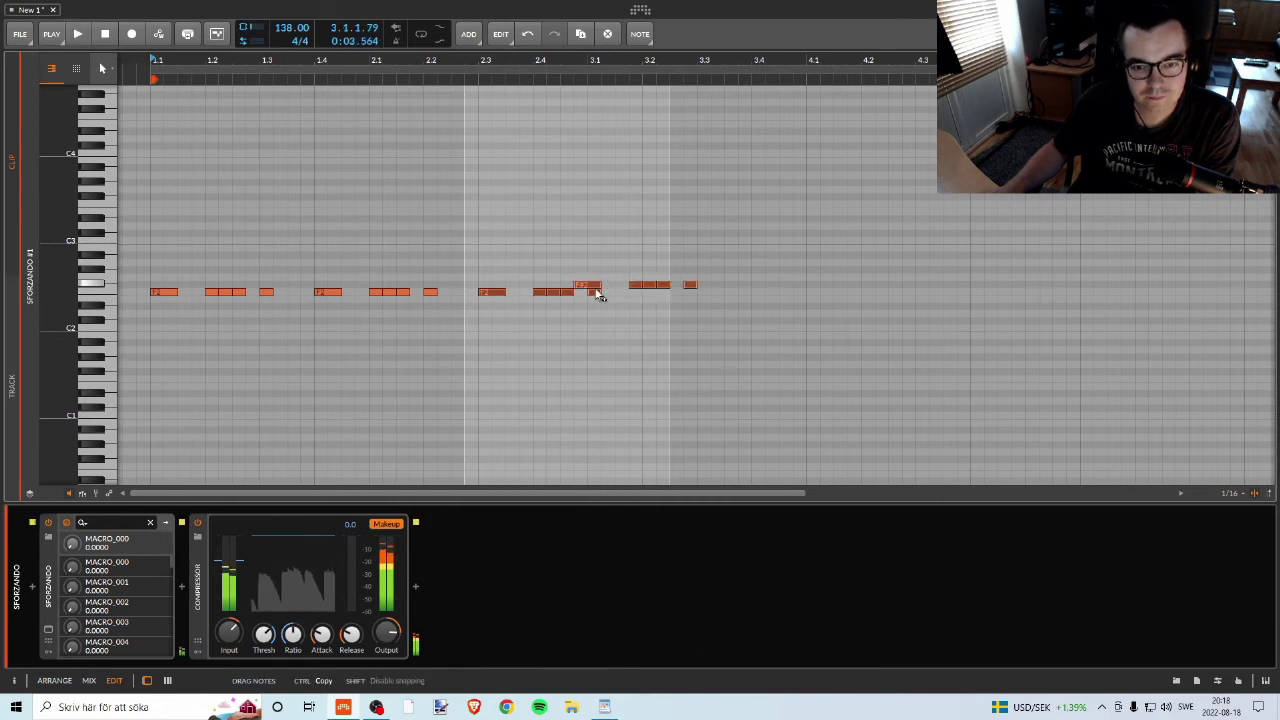
key(space)
mouse_move(615, 62)
mouse_down()
mouse_move(615, 100)
mouse_move(600, 70)
mouse_up()
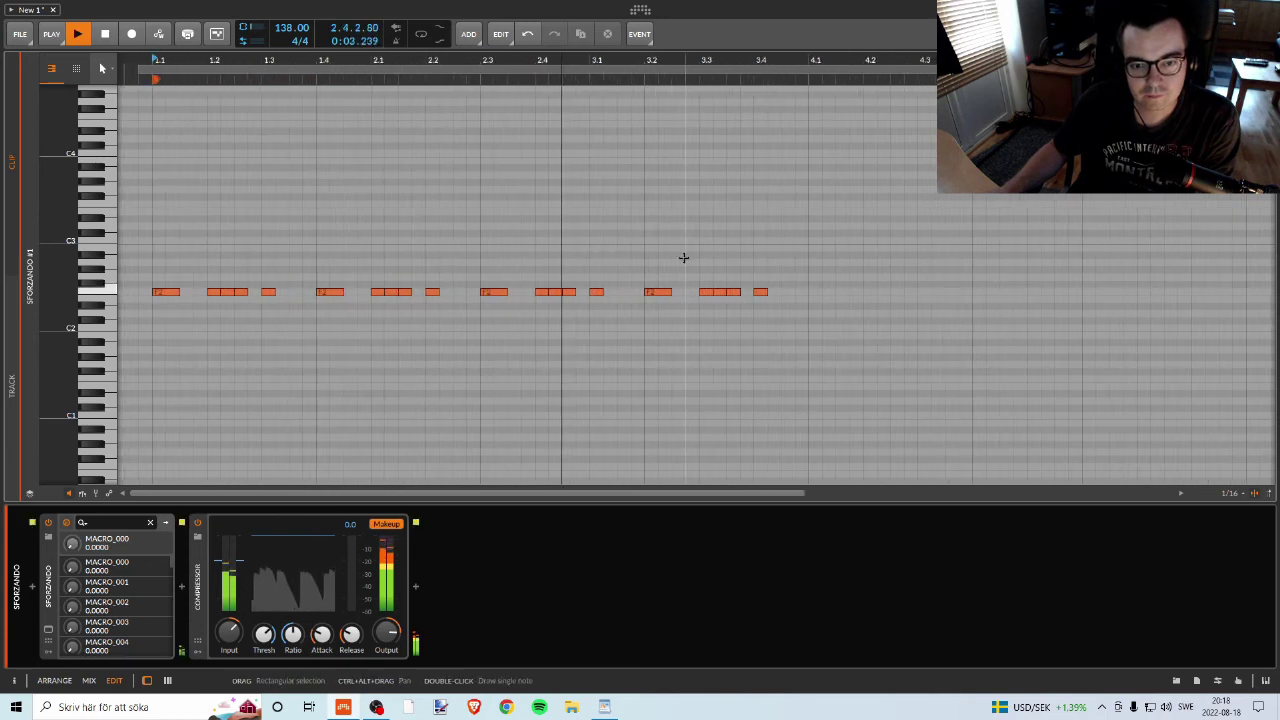
key(space)
Lower the note at 2.3 from the F2 row to D#2 and play the sequence.
click(494, 293)
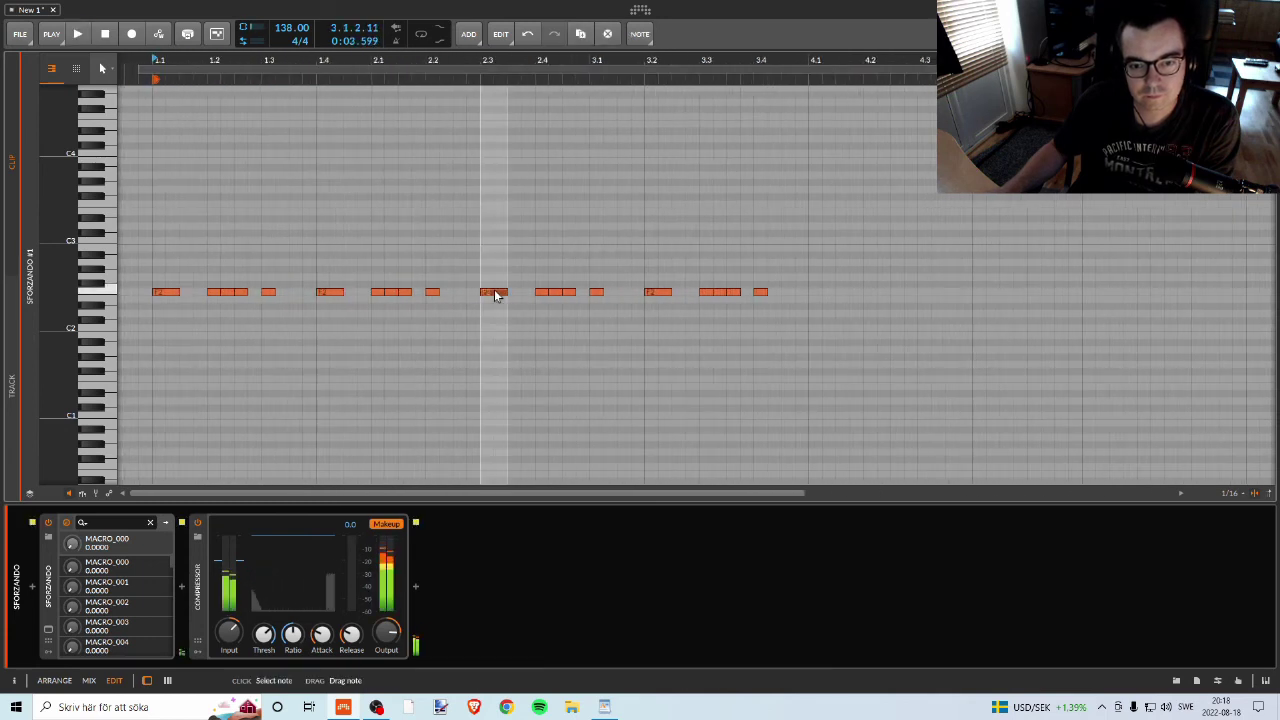
drag(494, 312, 494, 312)
key(space)
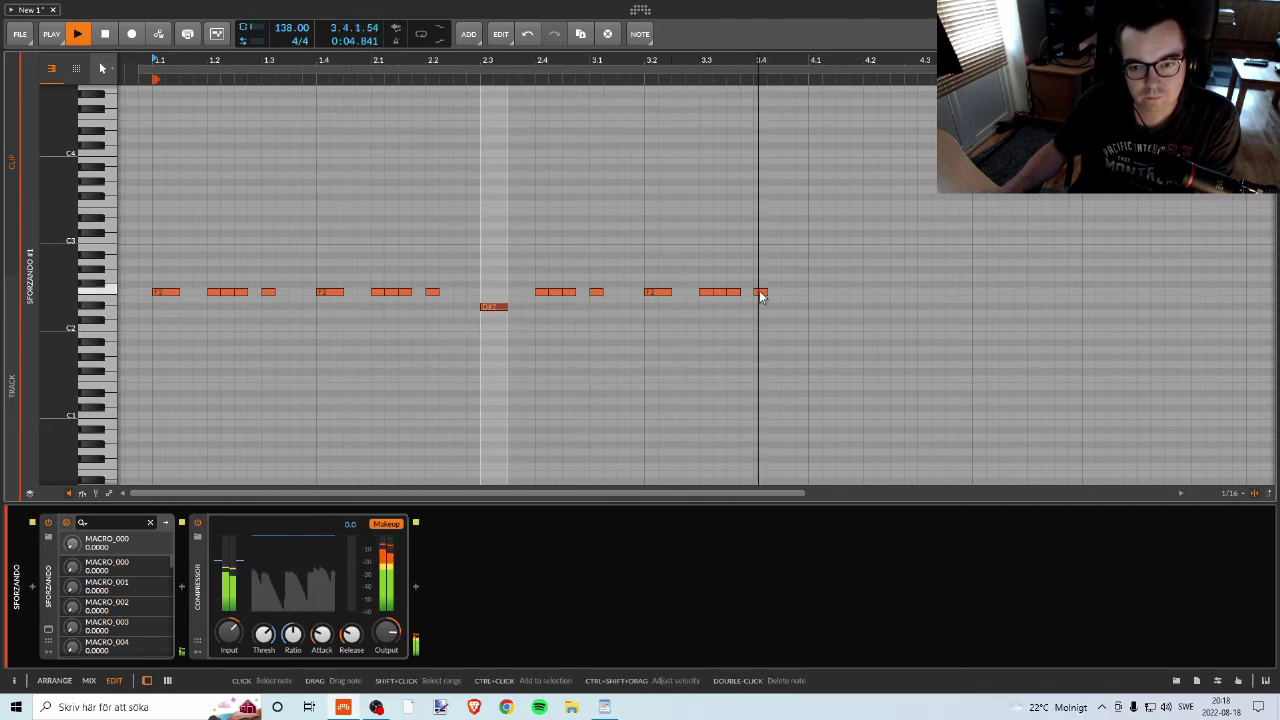
Extend the riff with F2 notes from 4.1, end it with a D#2 note near 4.3, and play it.
drag(770, 266, 822, 298)
drag(936, 277, 945, 306)
key(space)
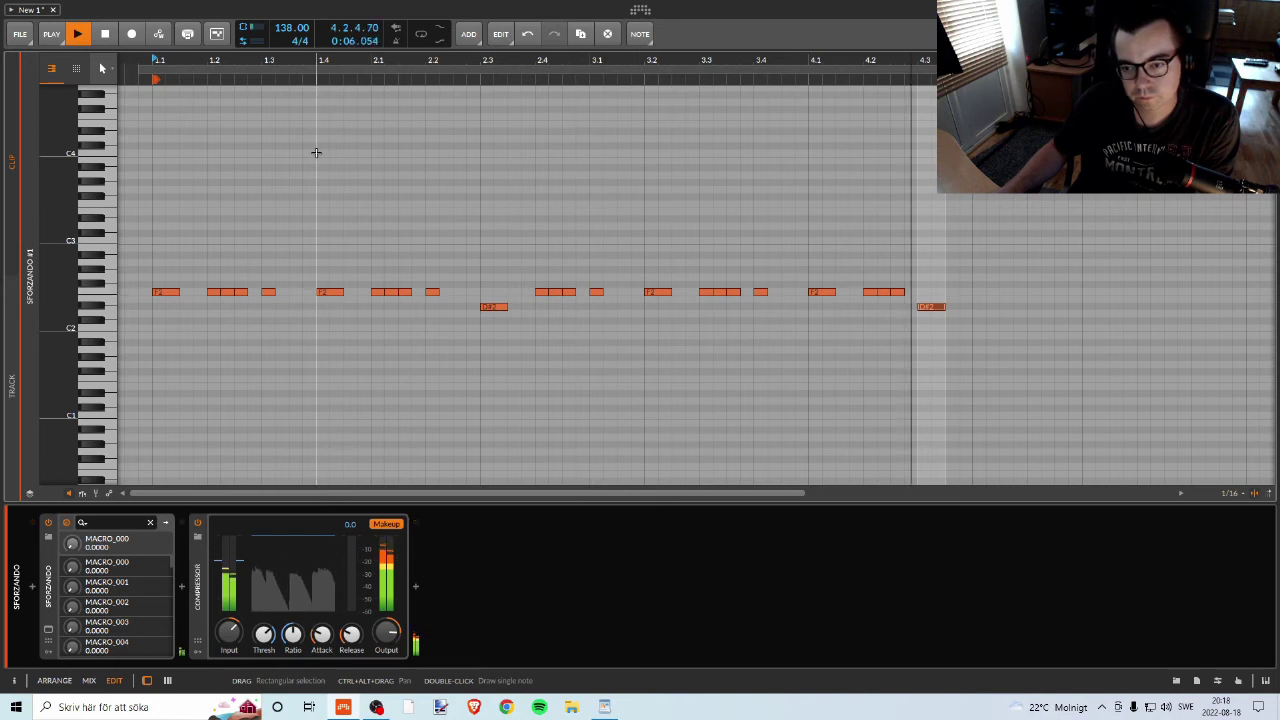
Delete the sforzando clip in the Arrange layout, draw an empty one from bar 1 to bar 9, and open it in the Edit layout.
key(alt+1)
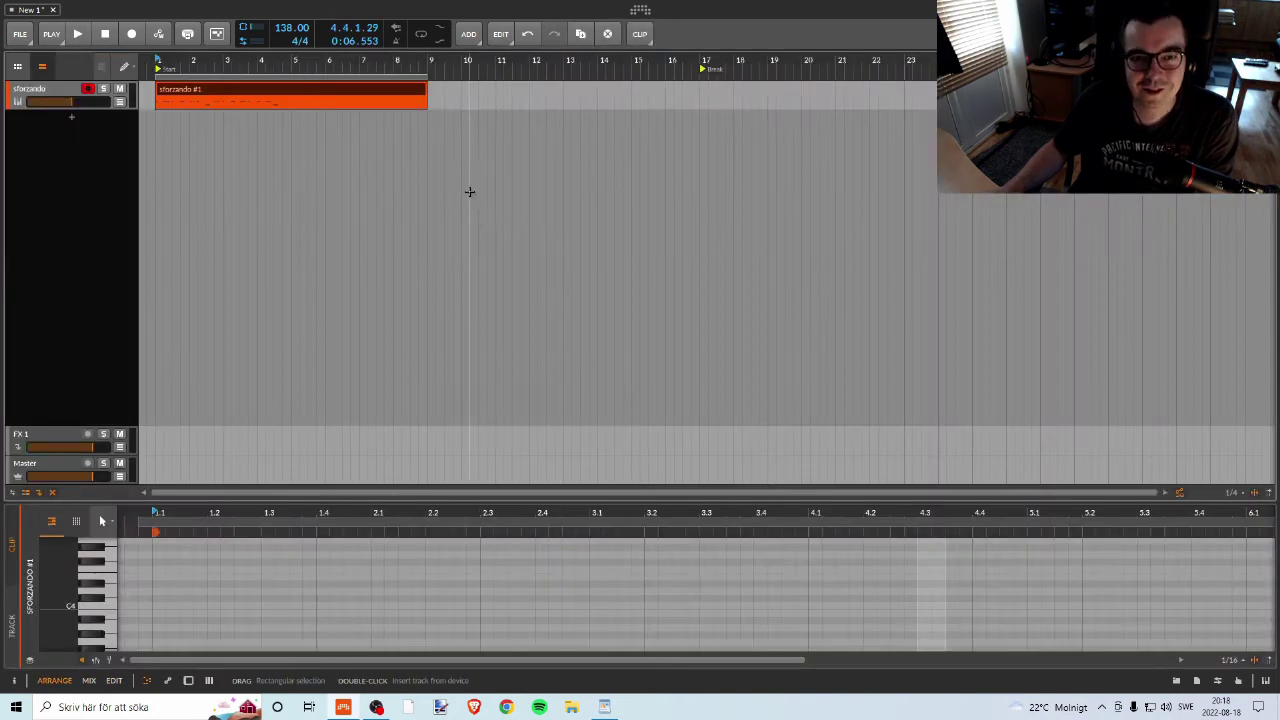
key(space)
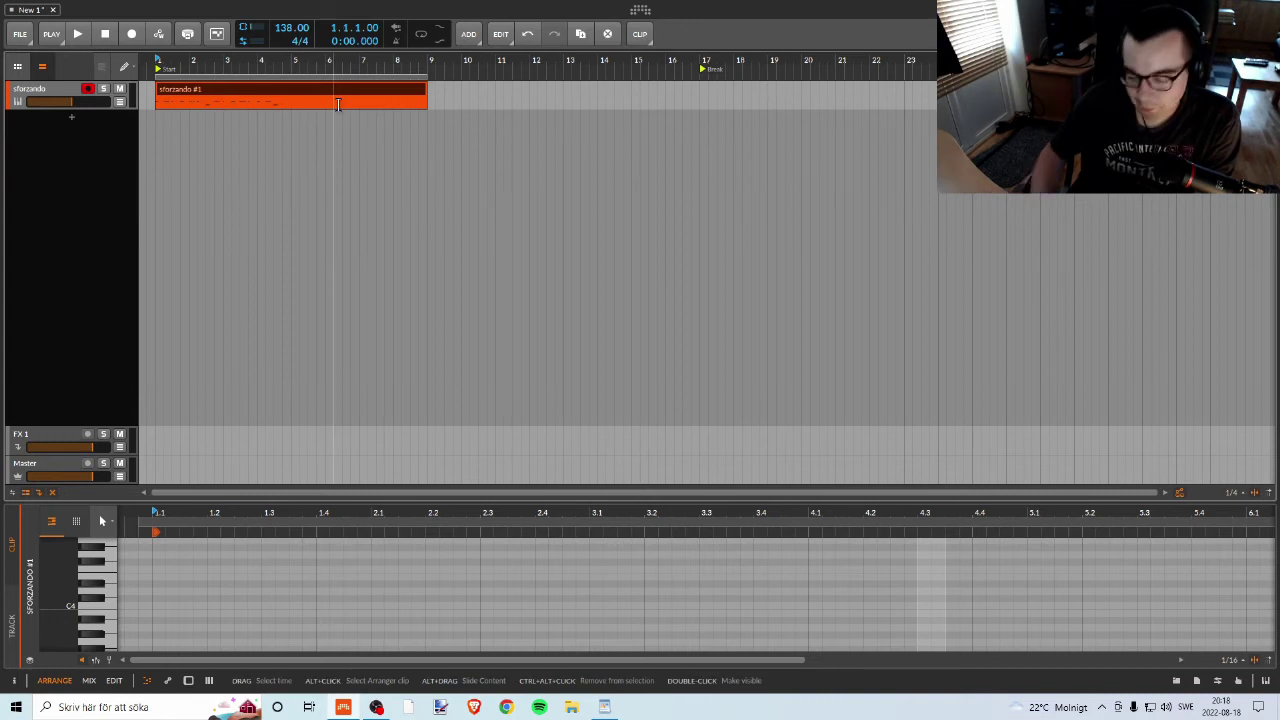
key(Delete)
mouse_move(160, 88)
mouse_down()
mouse_move(446, 95)
mouse_move(428, 95)
mouse_up()
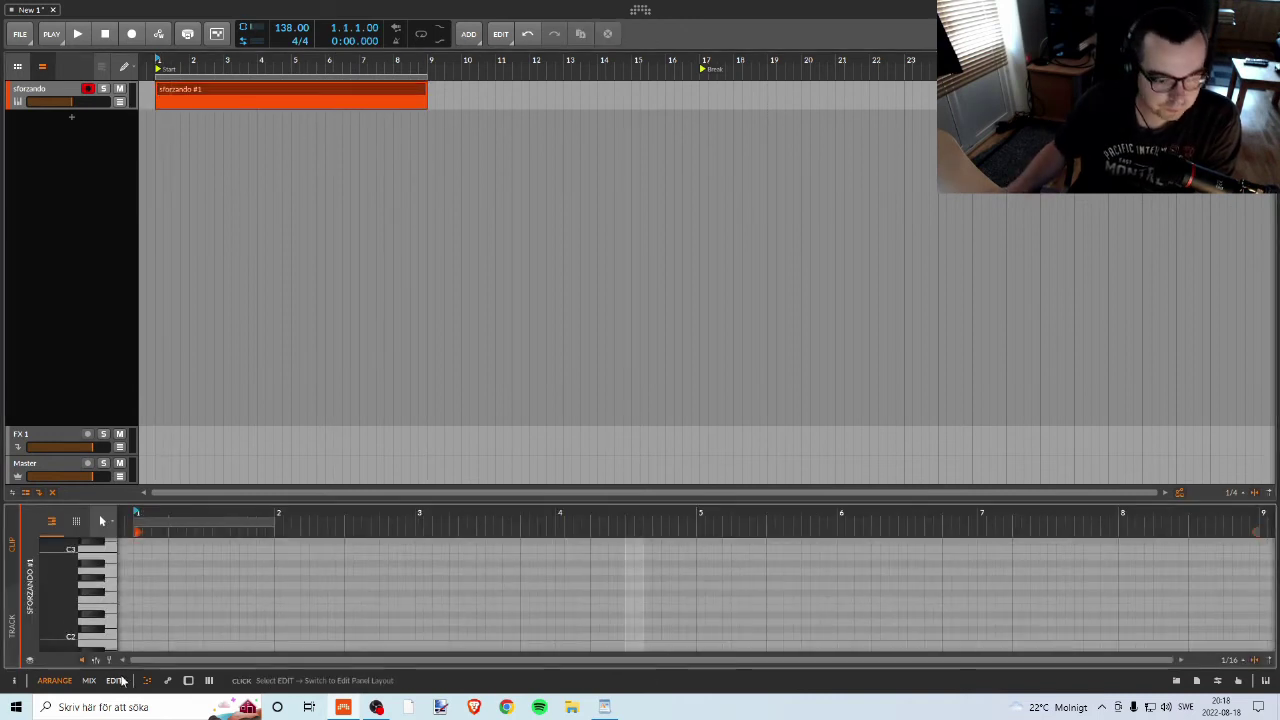
click(118, 680)
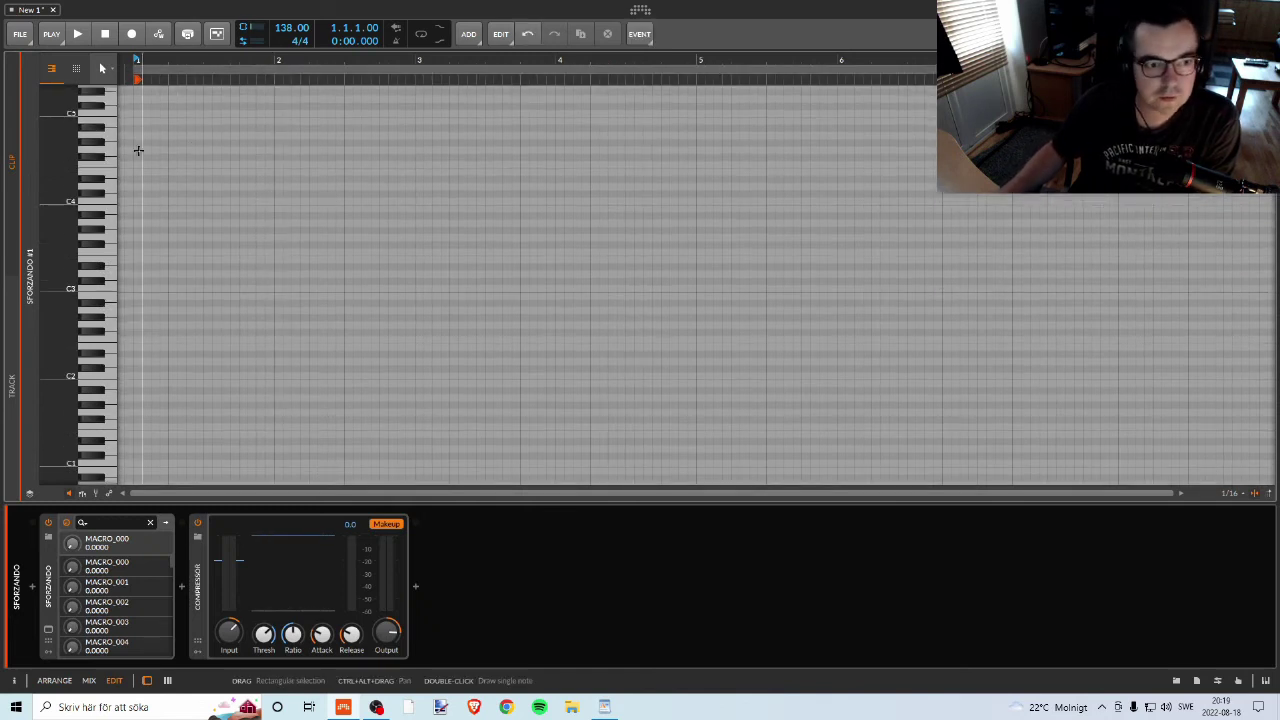
Build a short six-note chord at bar 1 from D#4, C4, G#3, D#3, C3 and G#2.
double_click(175, 143)
double_click(158, 209)
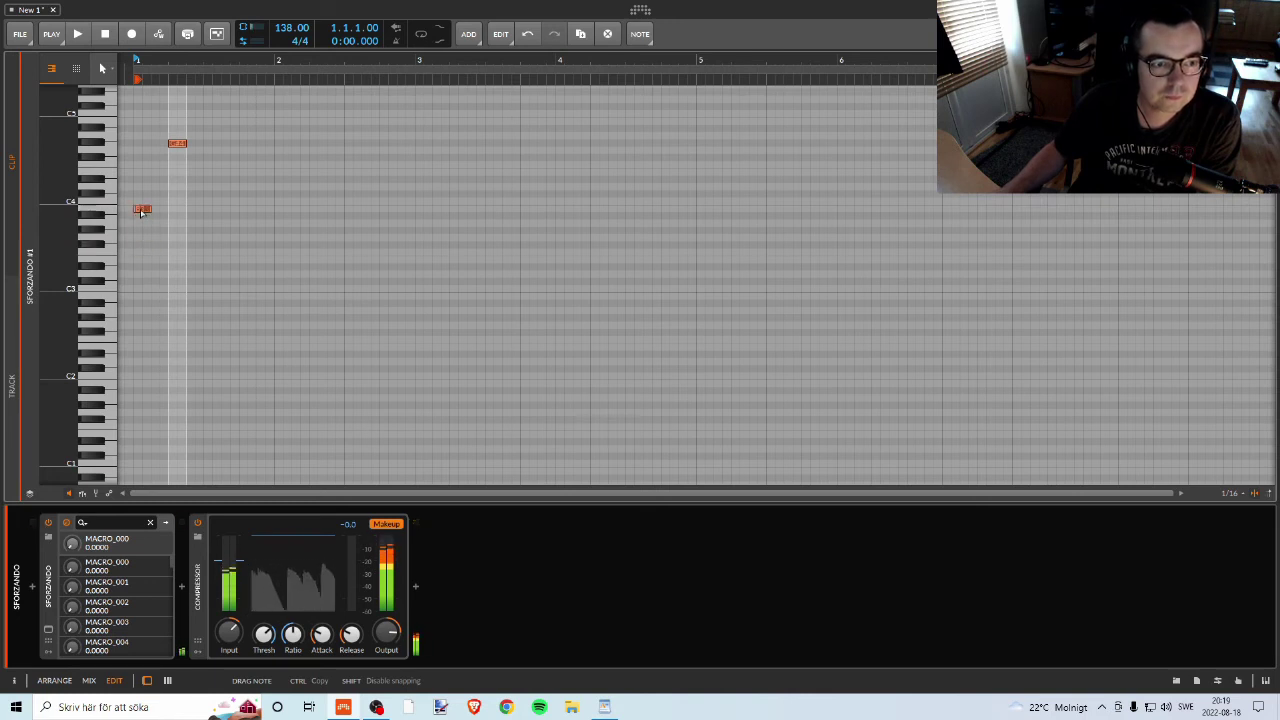
drag(142, 185, 143, 204)
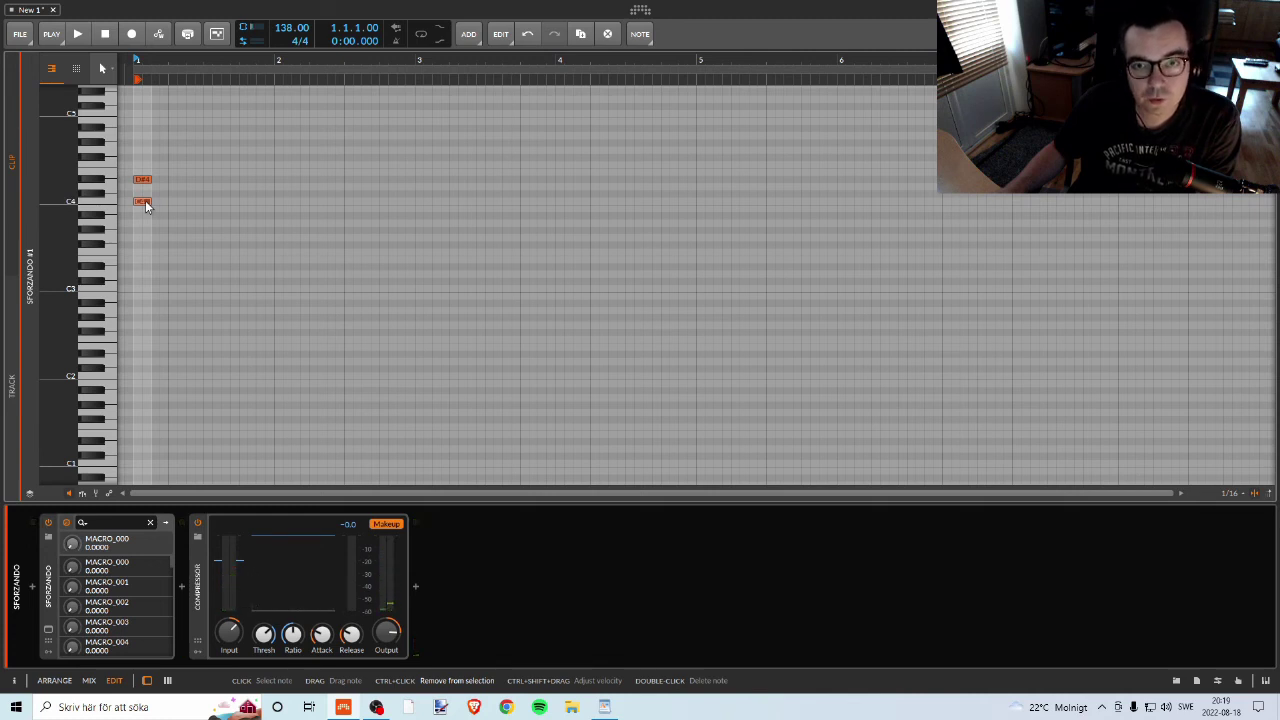
drag(145, 204, 145, 311)
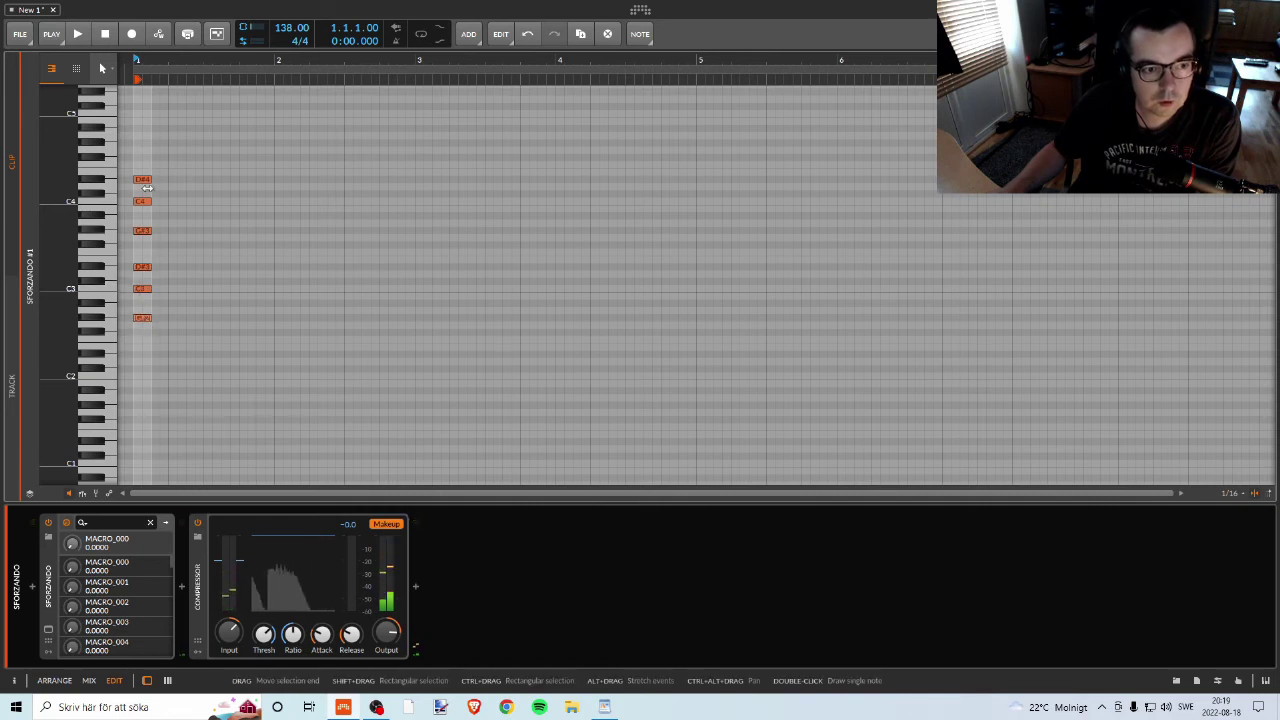
Stretch all six chord notes to end at 2.4 and play the chord.
drag(139, 161, 157, 372)
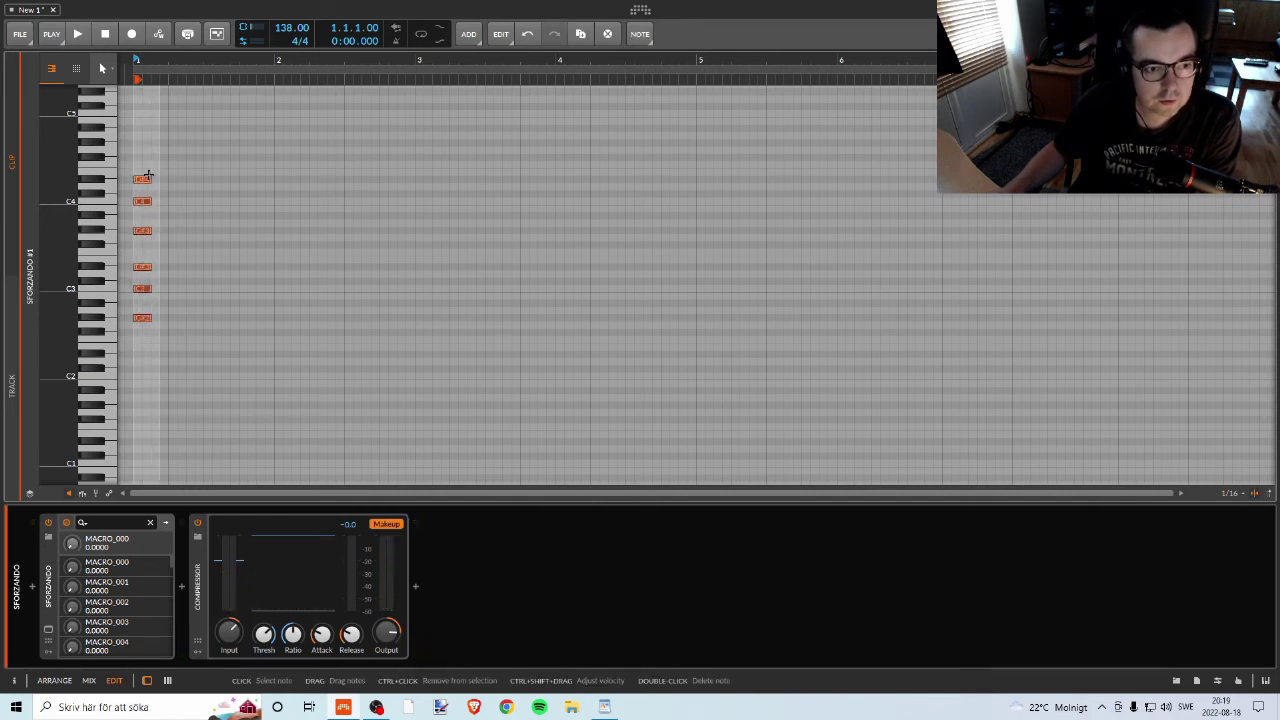
drag(151, 181, 386, 189)
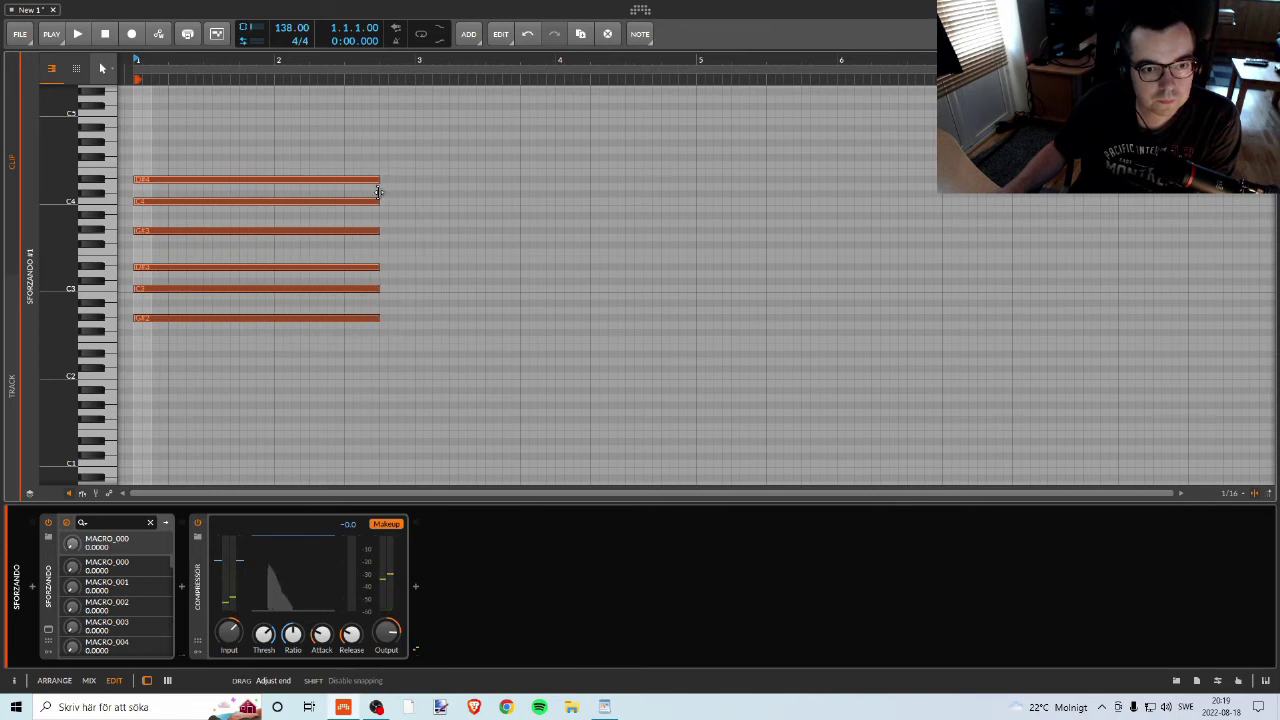
key(space)
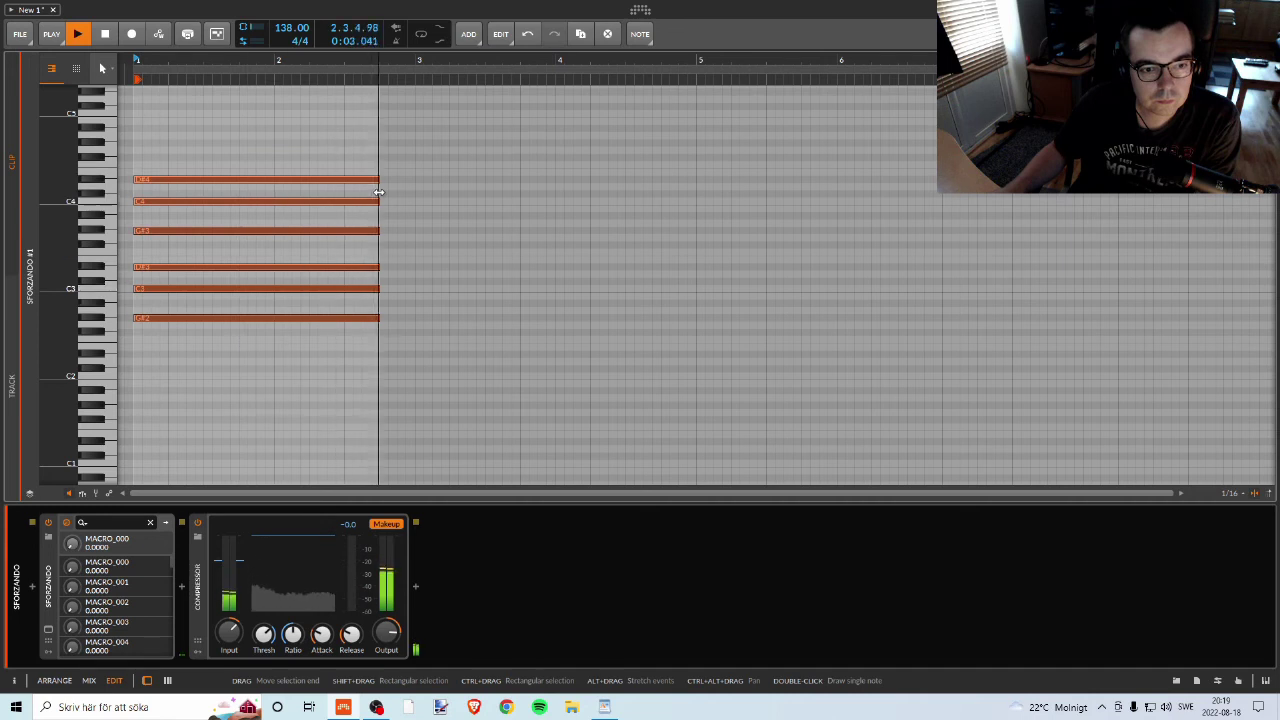
key(space)
Copy the chord to 2.4 and lower the copy's notes to C#4, A#3, F3, C#3, A#2 and F2.
drag(162, 152, 200, 349)
drag(149, 180, 394, 178)
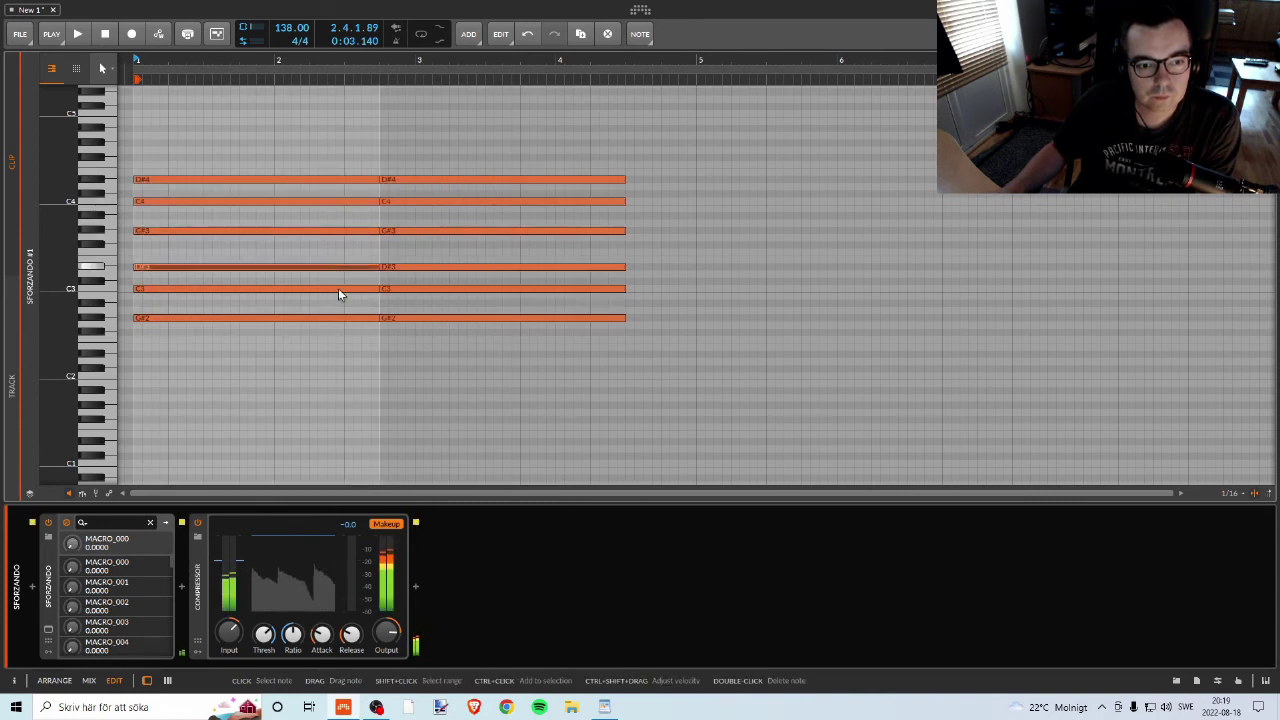
click(433, 180)
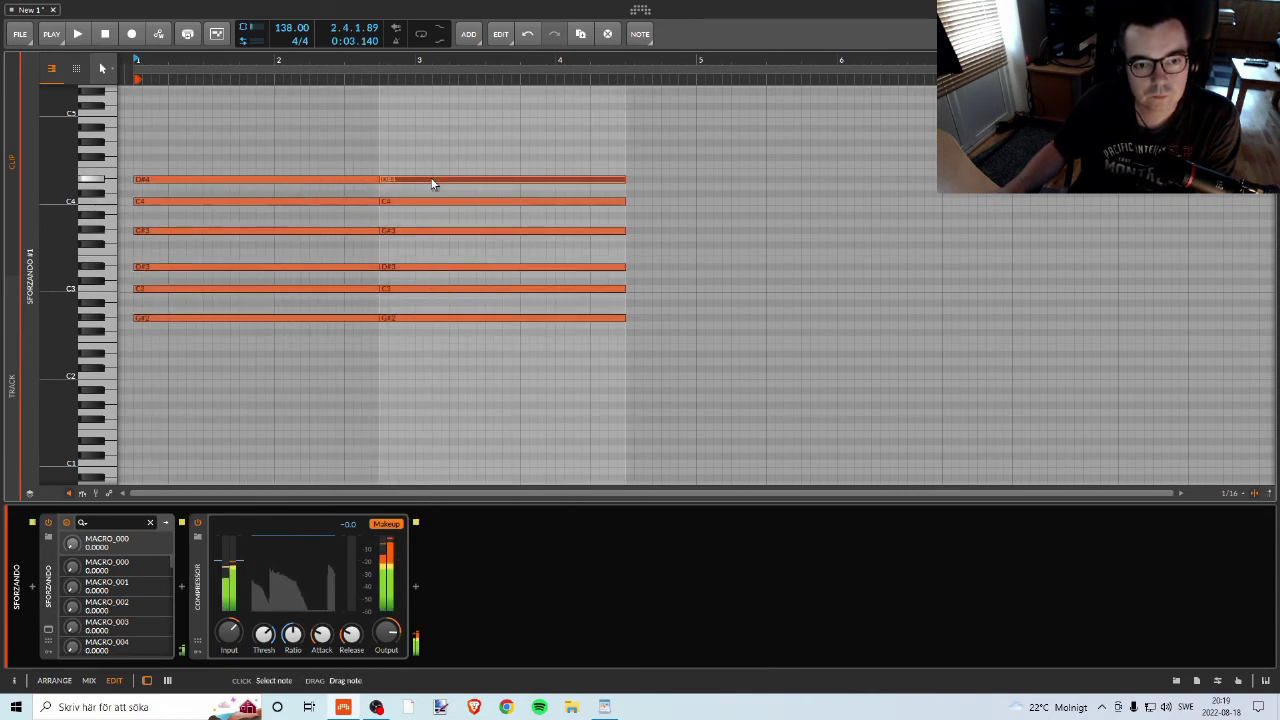
drag(428, 189, 426, 215)
drag(425, 265, 426, 252)
click(403, 193)
click(412, 215)
click(410, 252)
drag(410, 290, 422, 340)
click(426, 319)
Play the two chords, and add a third one at 4.3 with C4, G#3, D#3, C3 and G#2.
key(space)
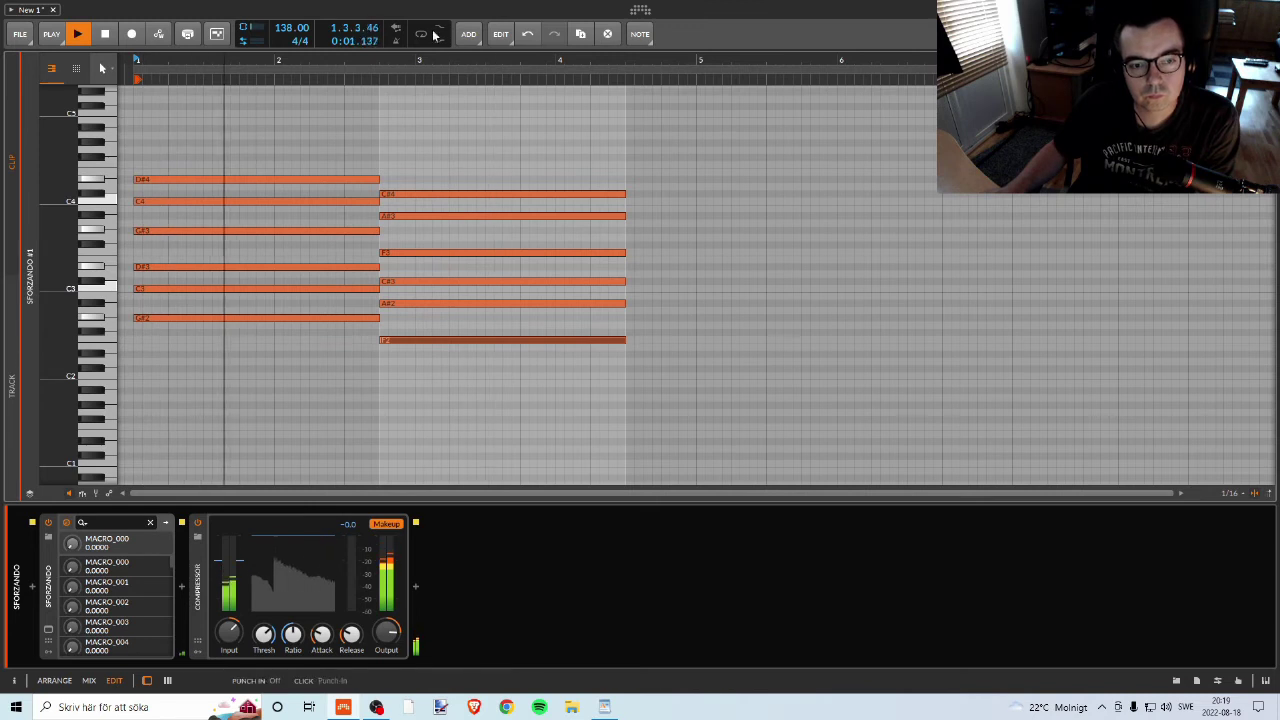
drag(289, 66, 529, 109)
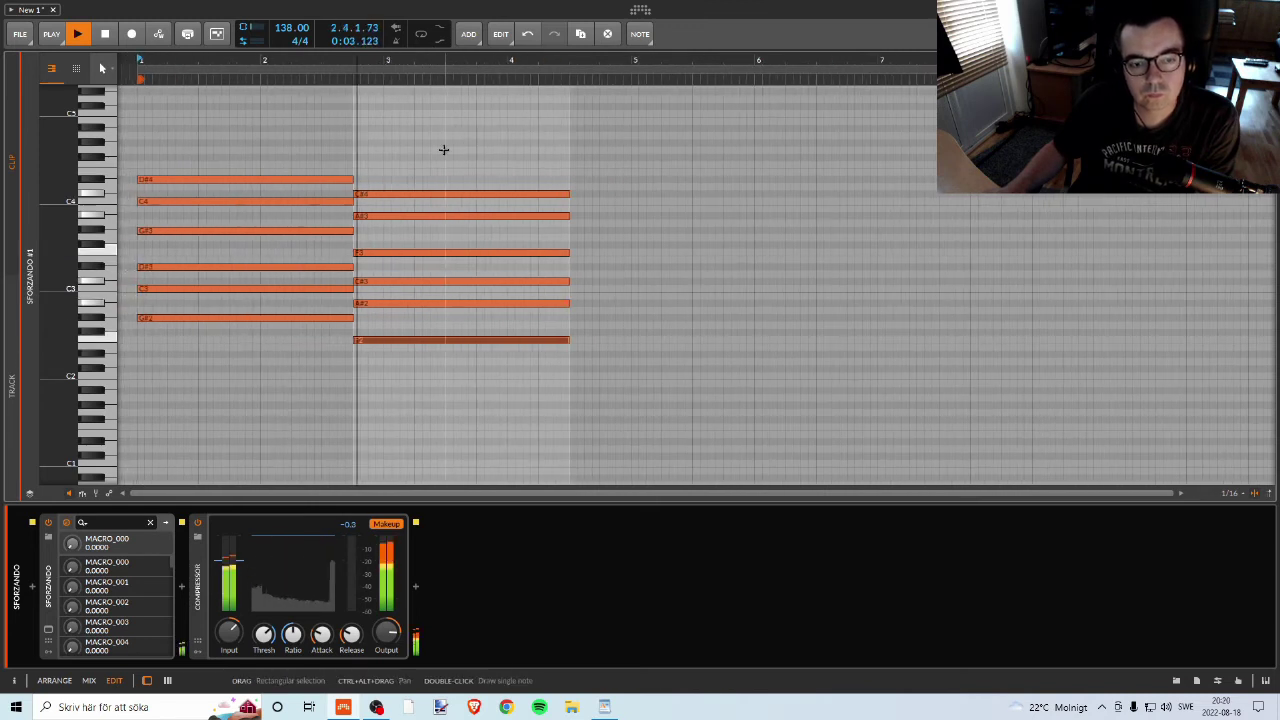
key(space)
drag(497, 194, 676, 324)
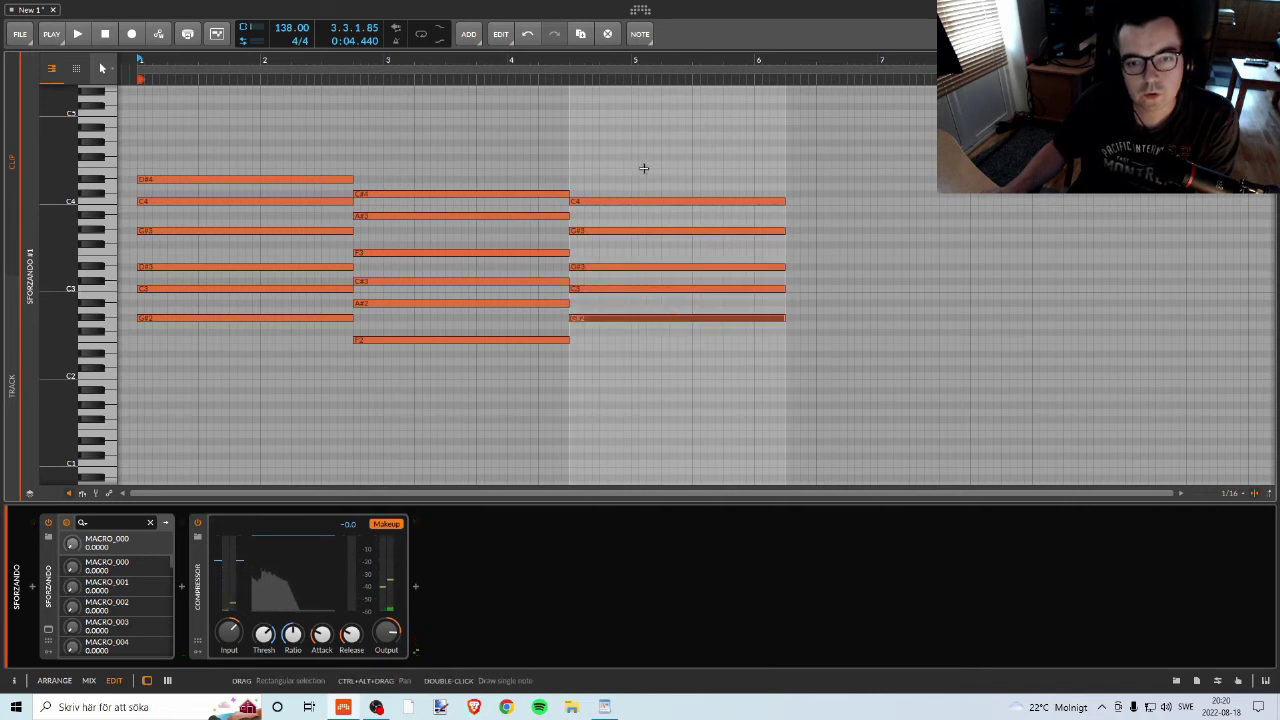
Play the three chords, add a fourth at 6.2 with A#3, G3, D#3, A#2 and D#2, and replay the sequence.
drag(615, 70, 594, 62)
key(space)
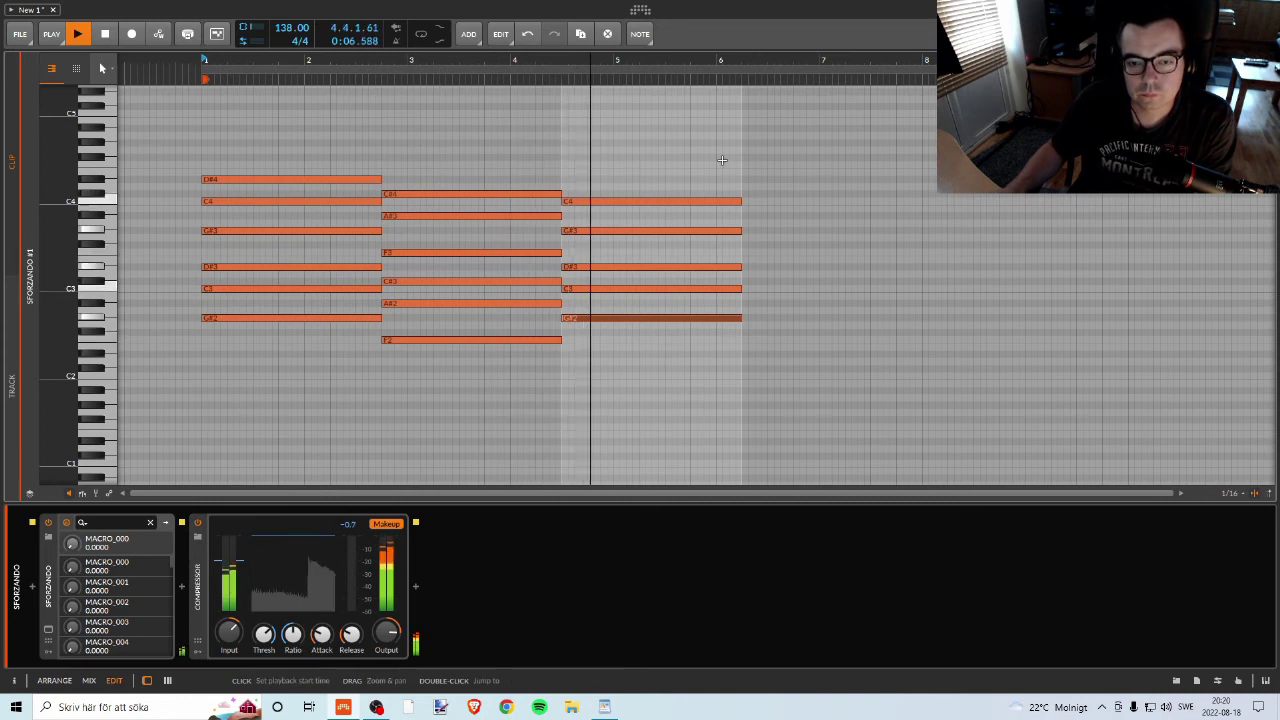
key(space)
drag(650, 203, 820, 356)
key(space)
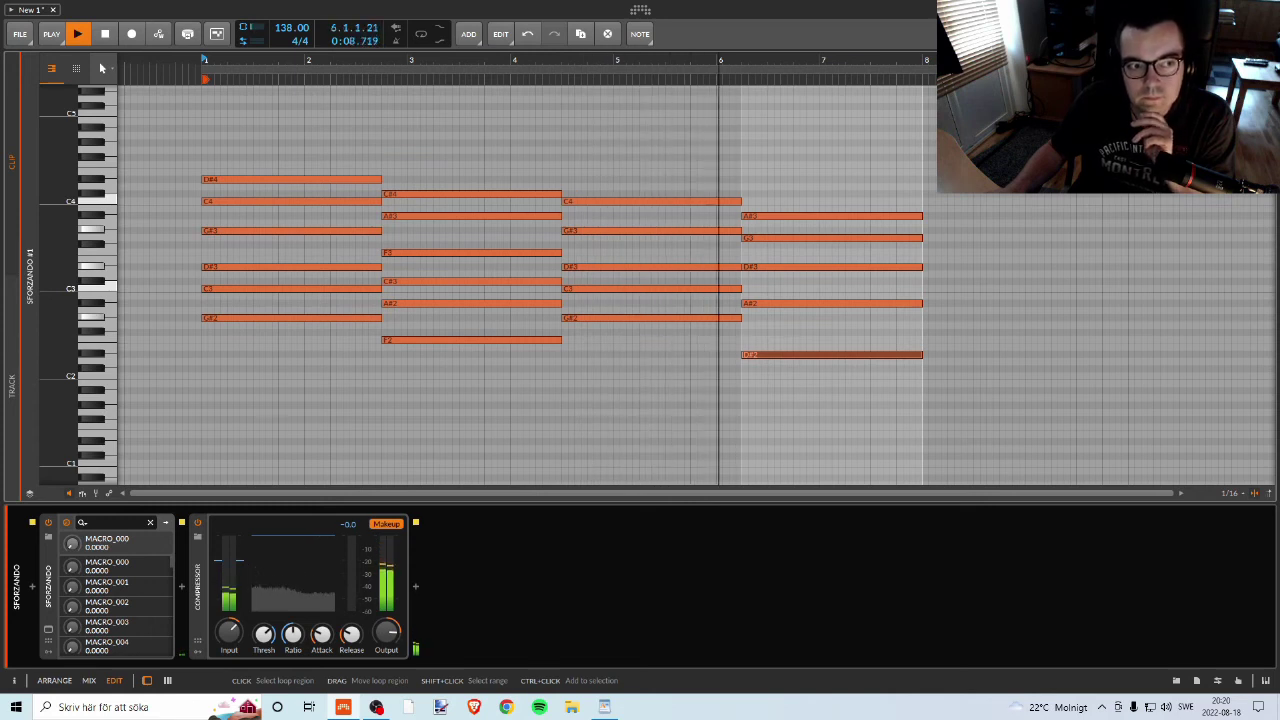
Add short C4 and C#4 notes one after the other from bar 8 and play the ending.
key(space)
click(895, 216)
drag(898, 221, 995, 191)
key(space)
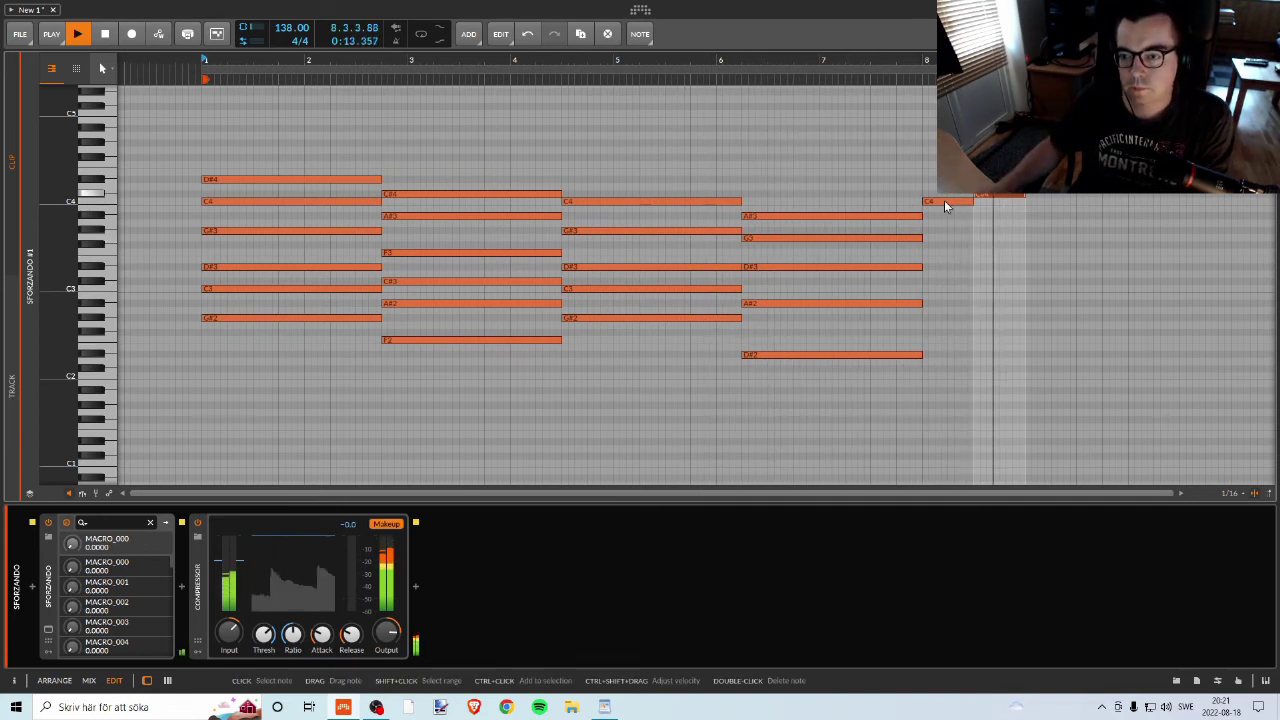
key(space)
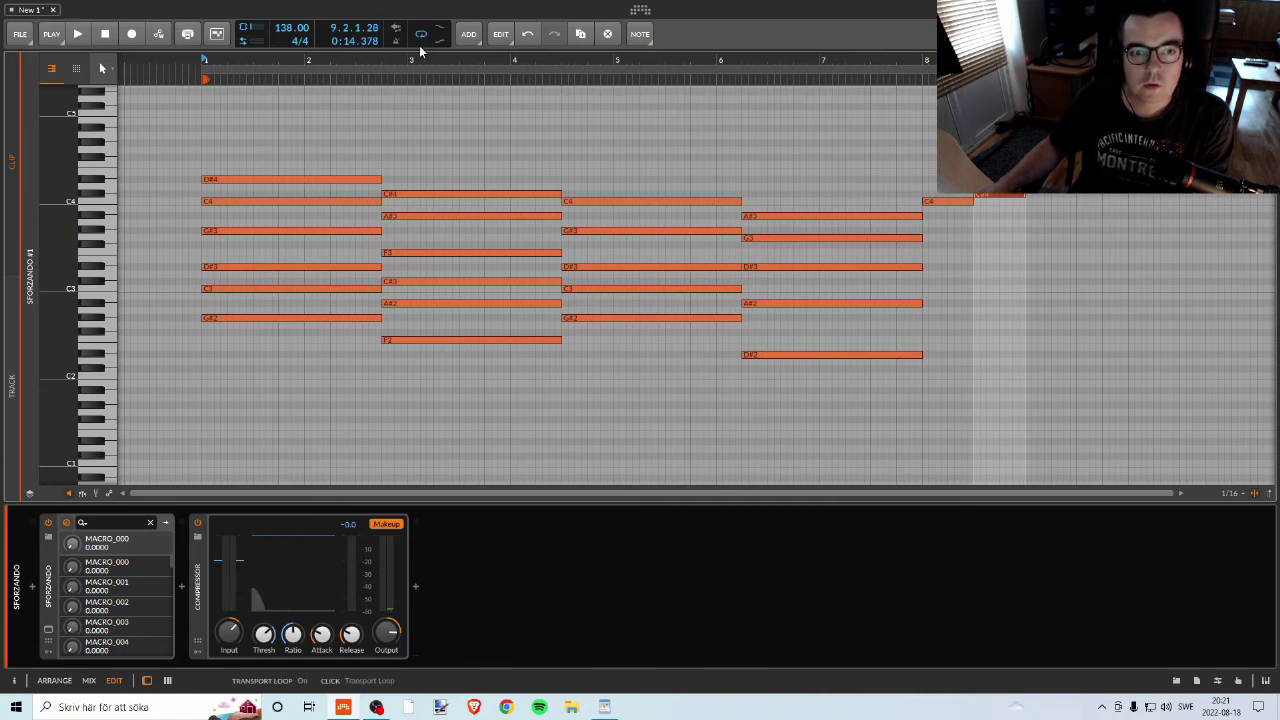
Set the playback start just before bar 8, play the clip, and switch to the arrangement view.
click(917, 63)
key(space)
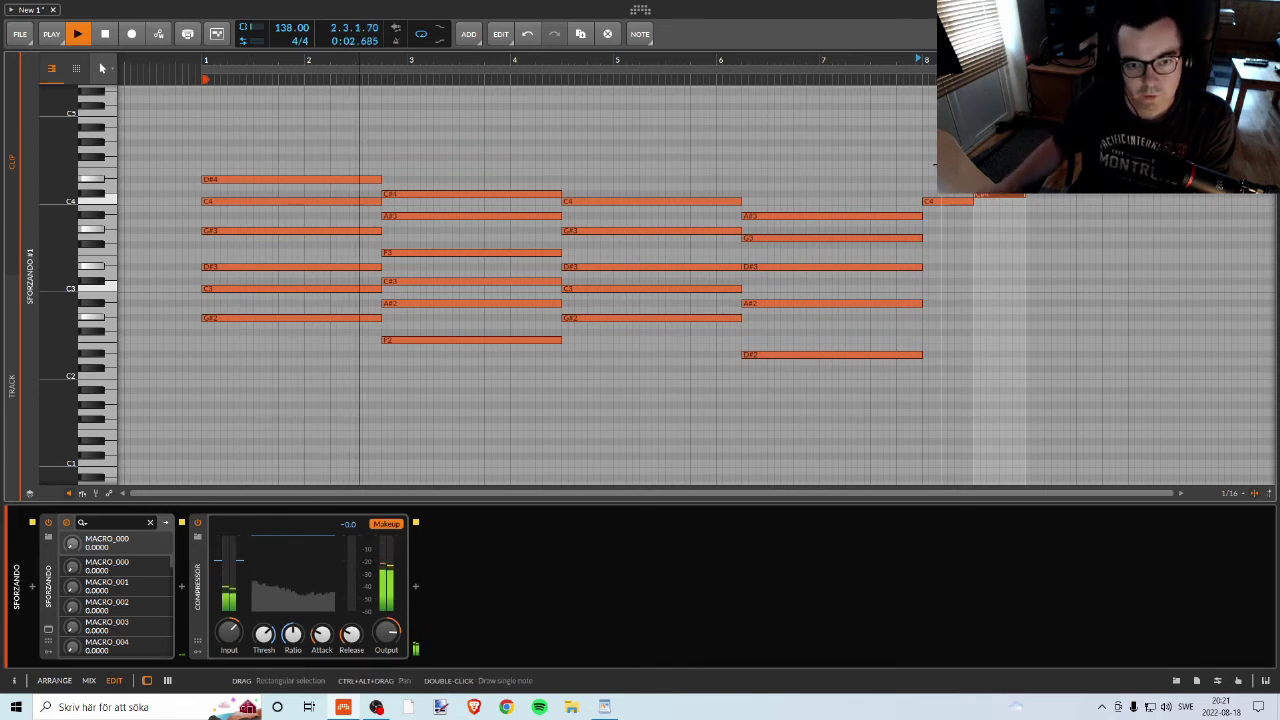
key(alt+1)
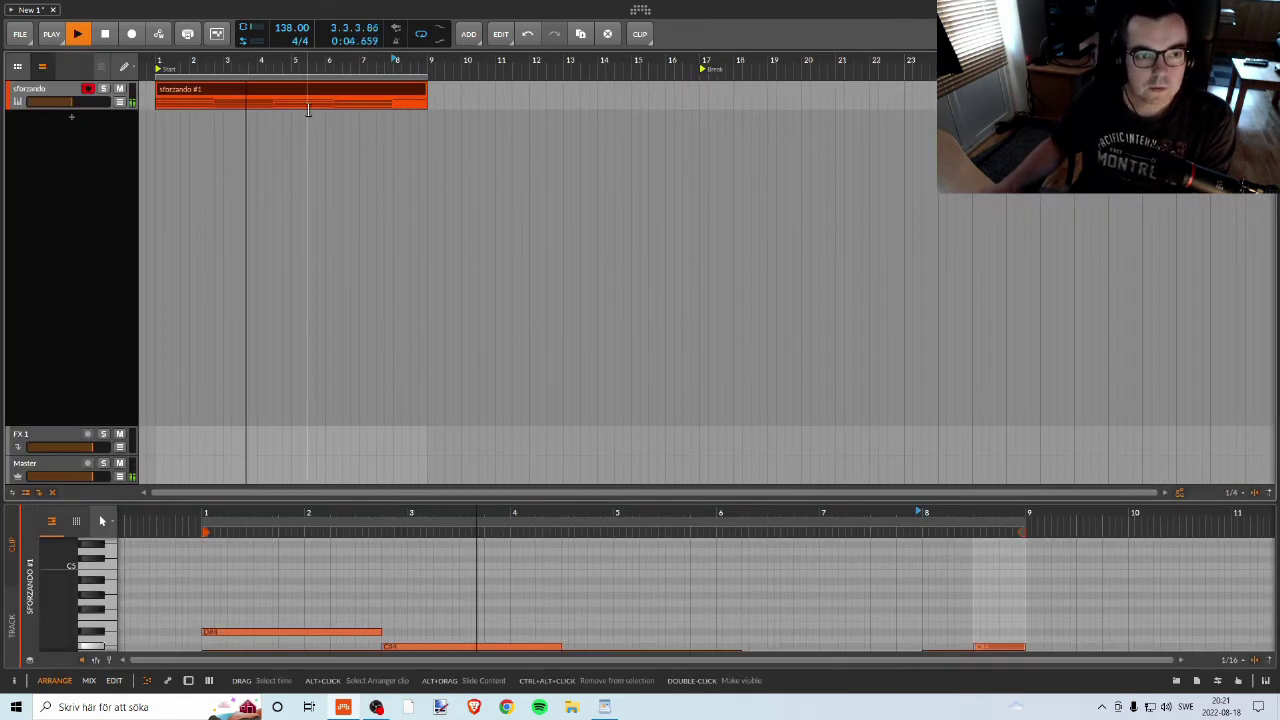
key(space)
Rename the sforzando track as P.
right_click(95, 120)
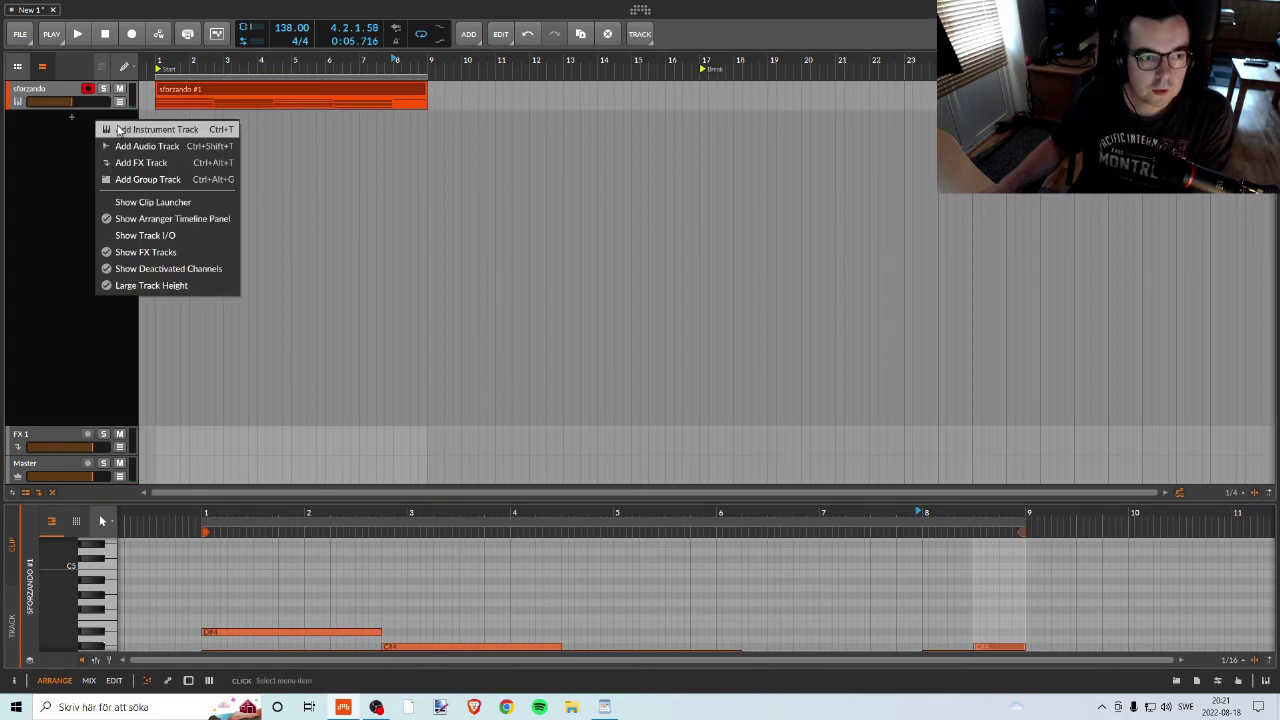
click(51, 106)
right_click(38, 93)
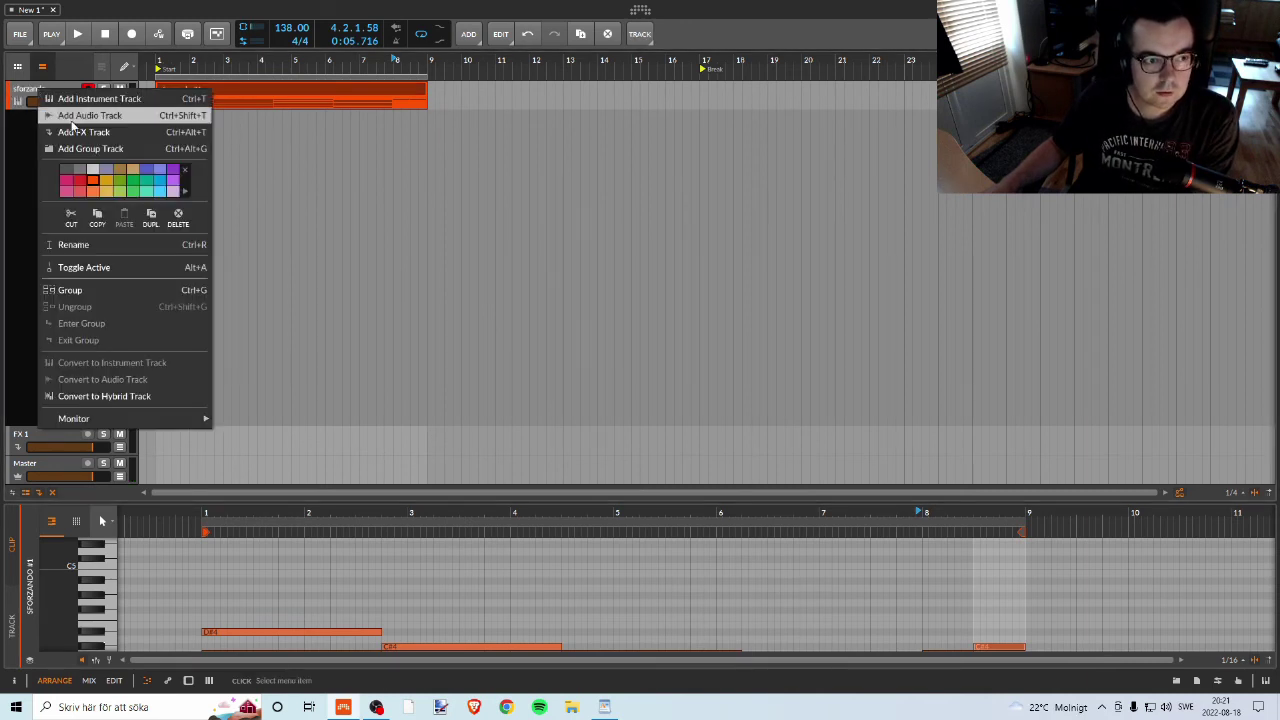
click(144, 240)
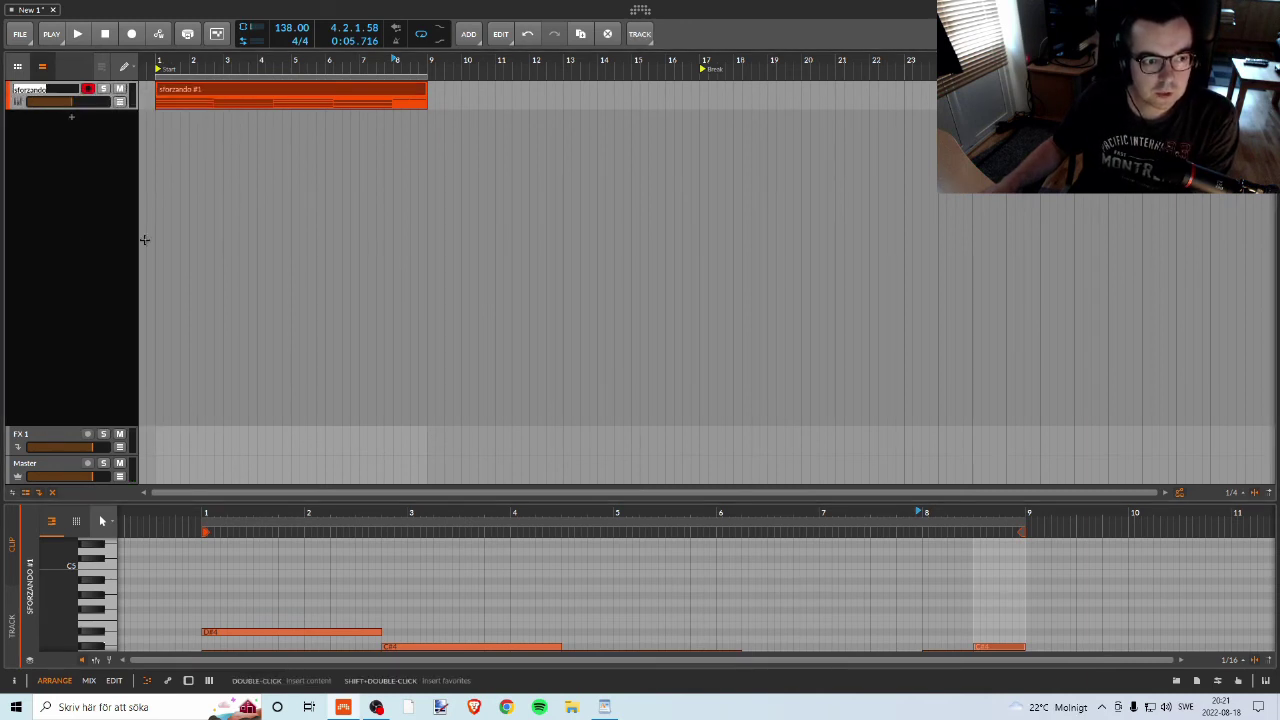
click(604, 707)
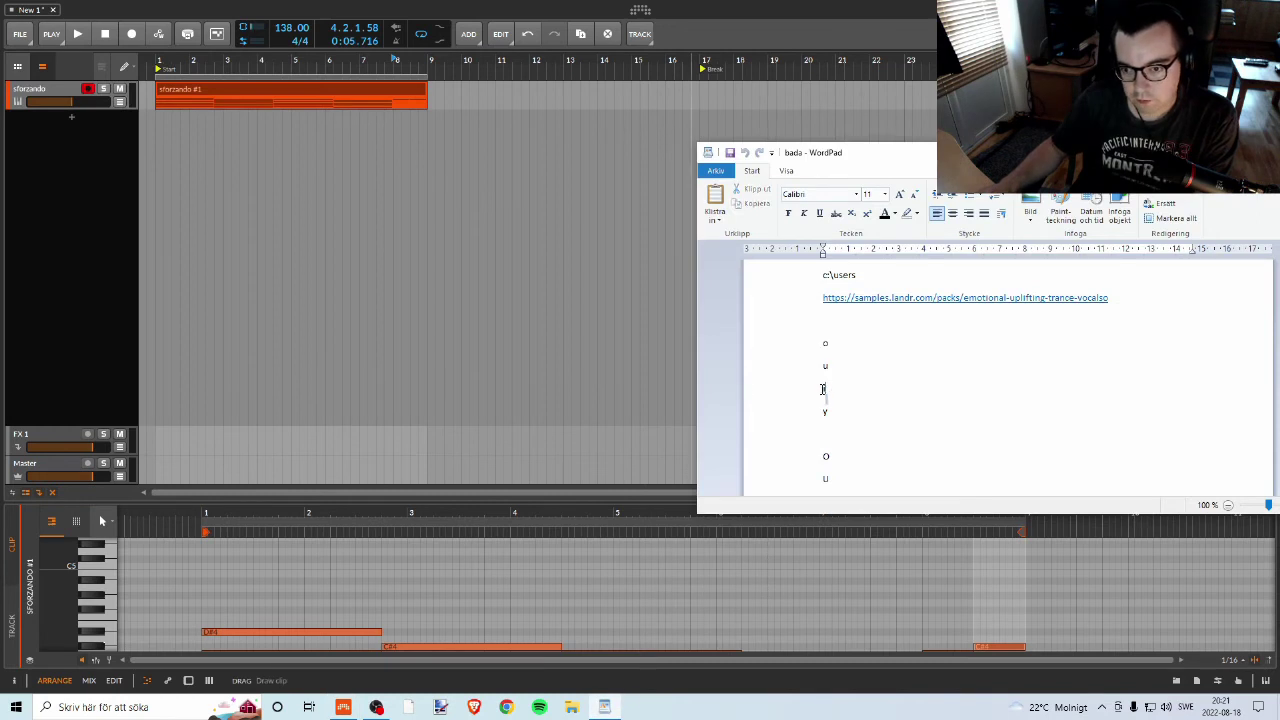
right_click(55, 88)
click(90, 241)
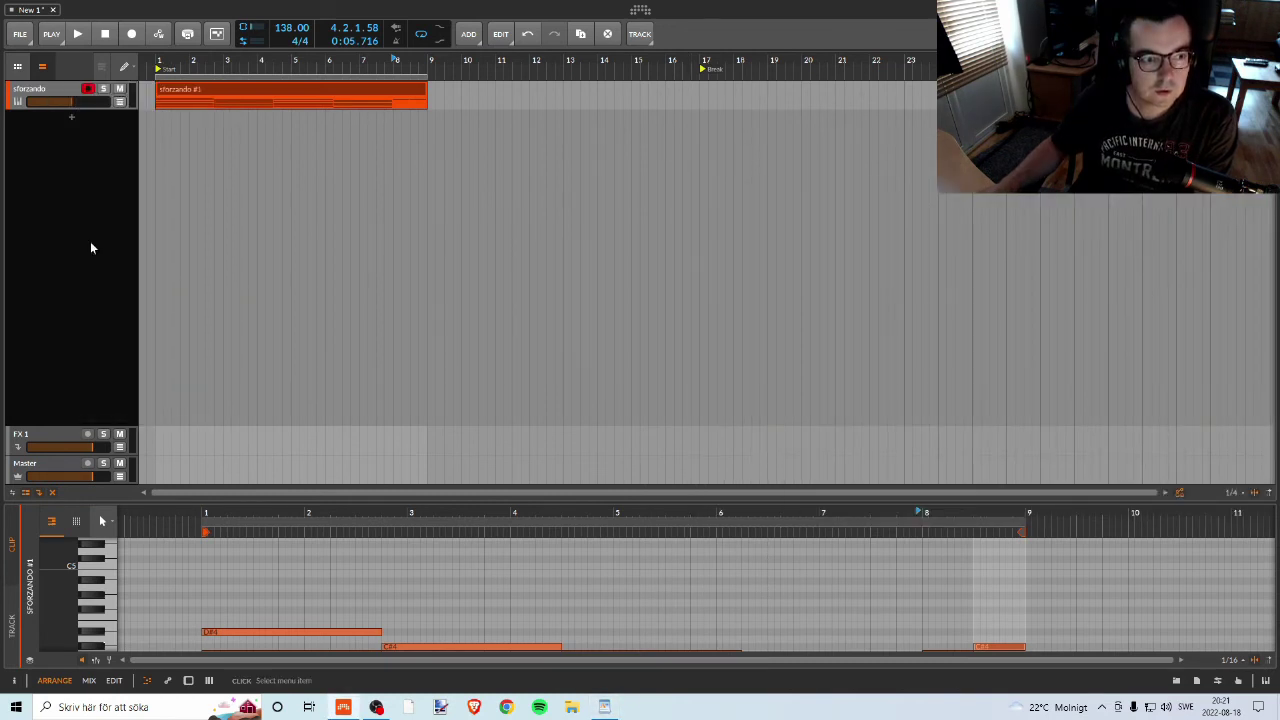
key(BackSpace)
text(St)
key(BackSpace)
key(BackSpace)
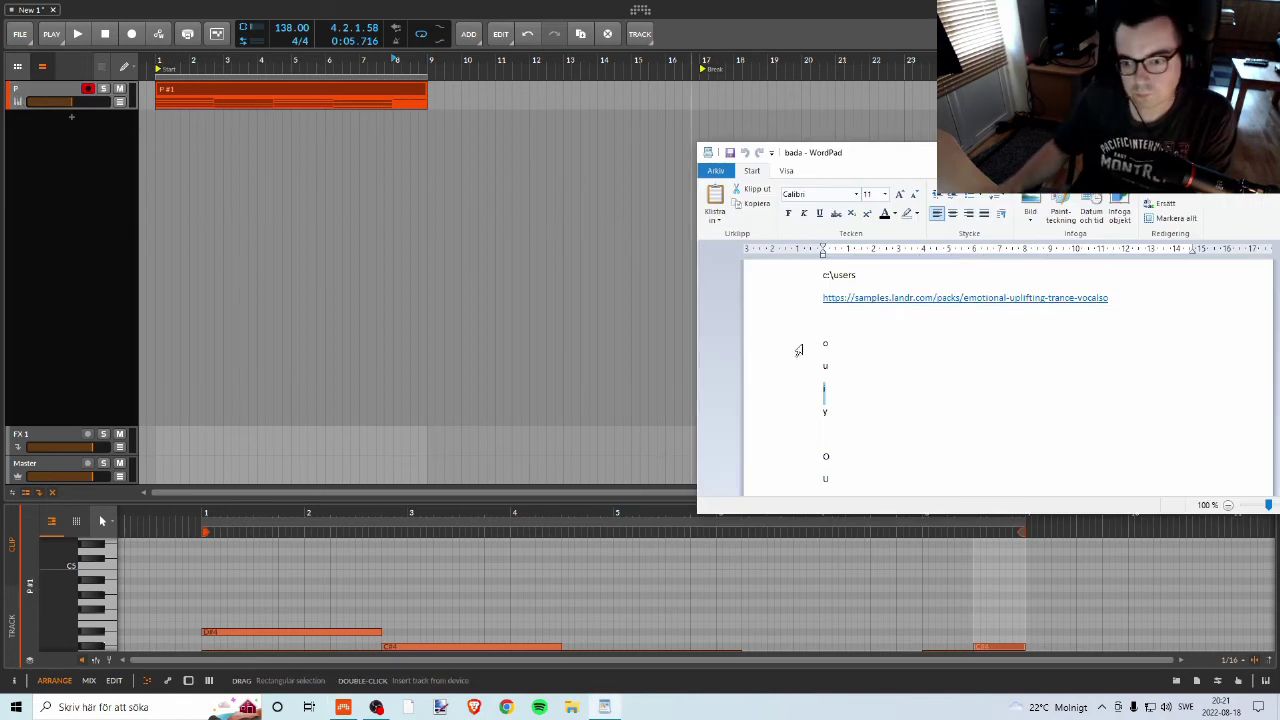
Rename the track as Piano 162, taking the missing letters from the WordPad document bada.
click(826, 390)
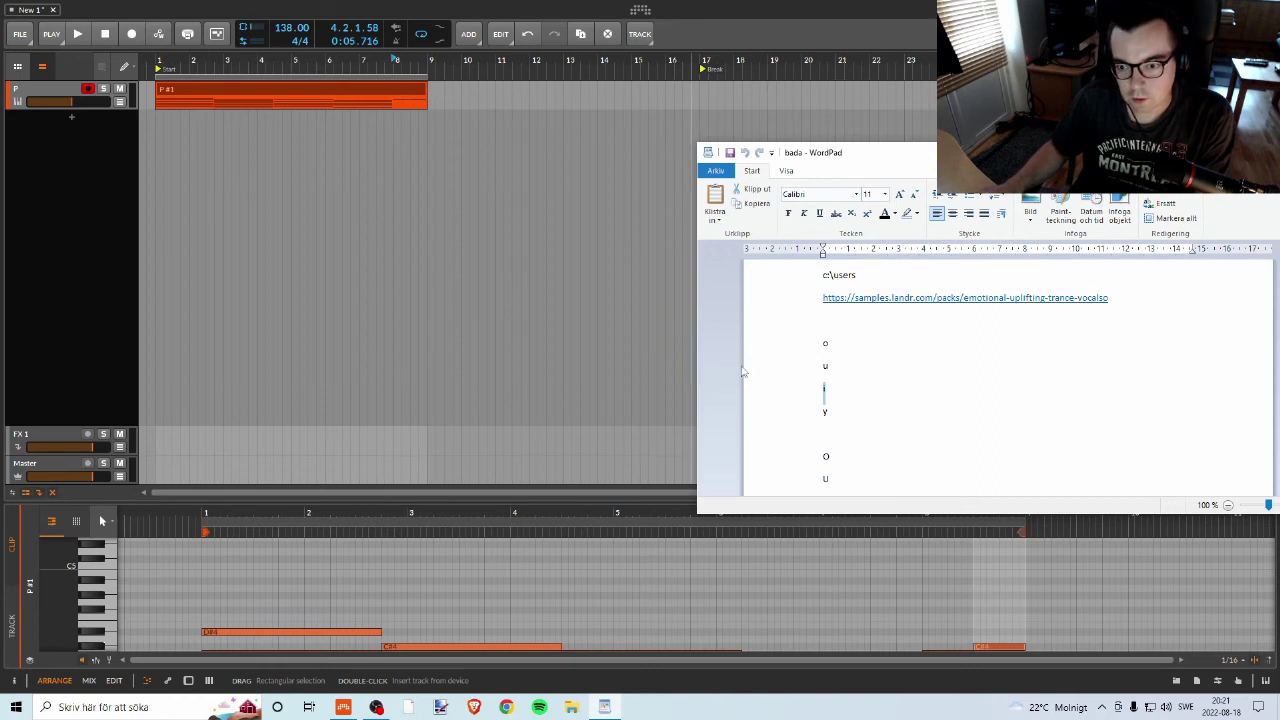
right_click(30, 95)
click(234, 254)
text(P)
text(lan)
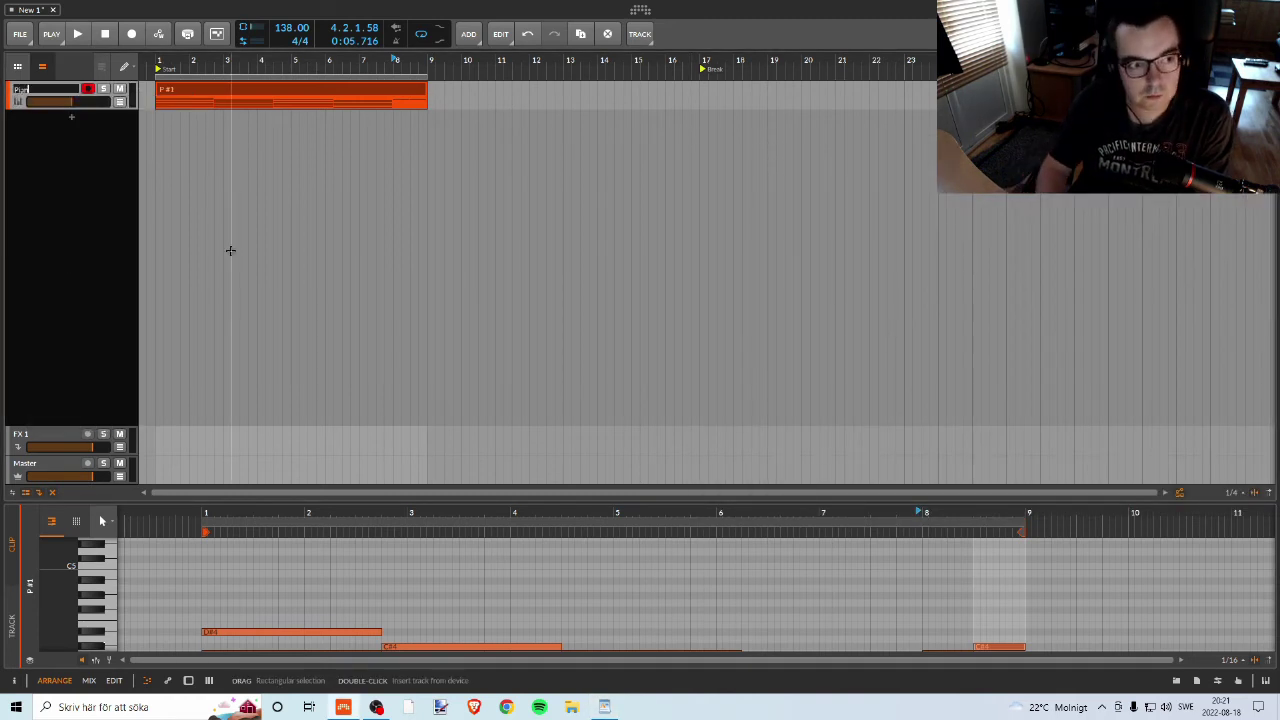
key(Return)
key(alt+Tab)
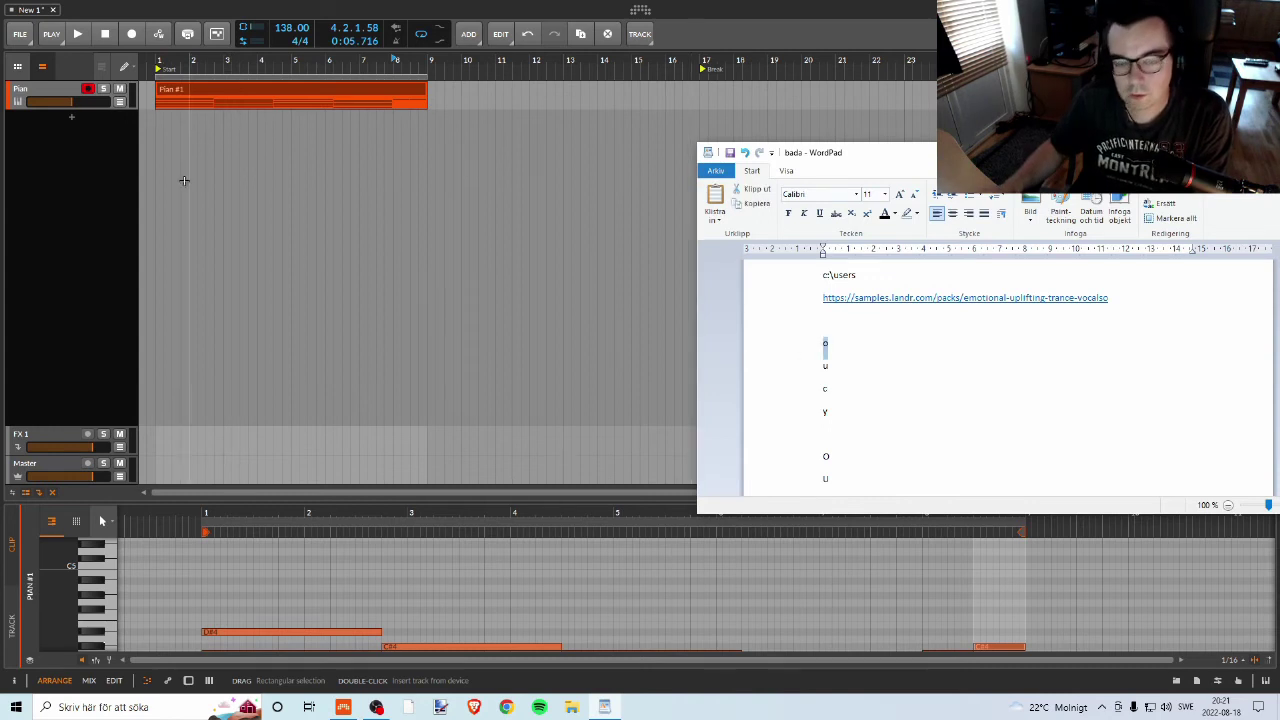
click(183, 180)
right_click(30, 89)
click(173, 236)
text(Piano 1)
key(Return)
Add an instrument track below Piano 162 and load Bitwig's Grand Piano preset on it.
right_click(126, 131)
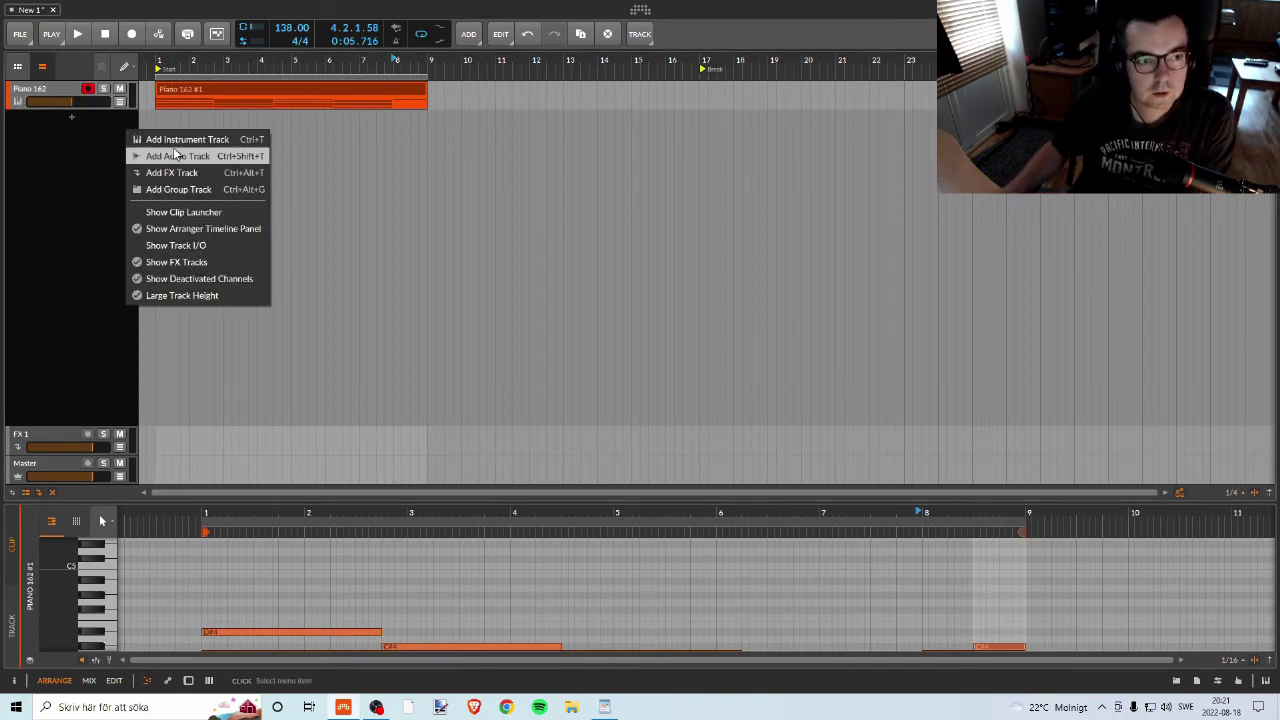
click(170, 139)
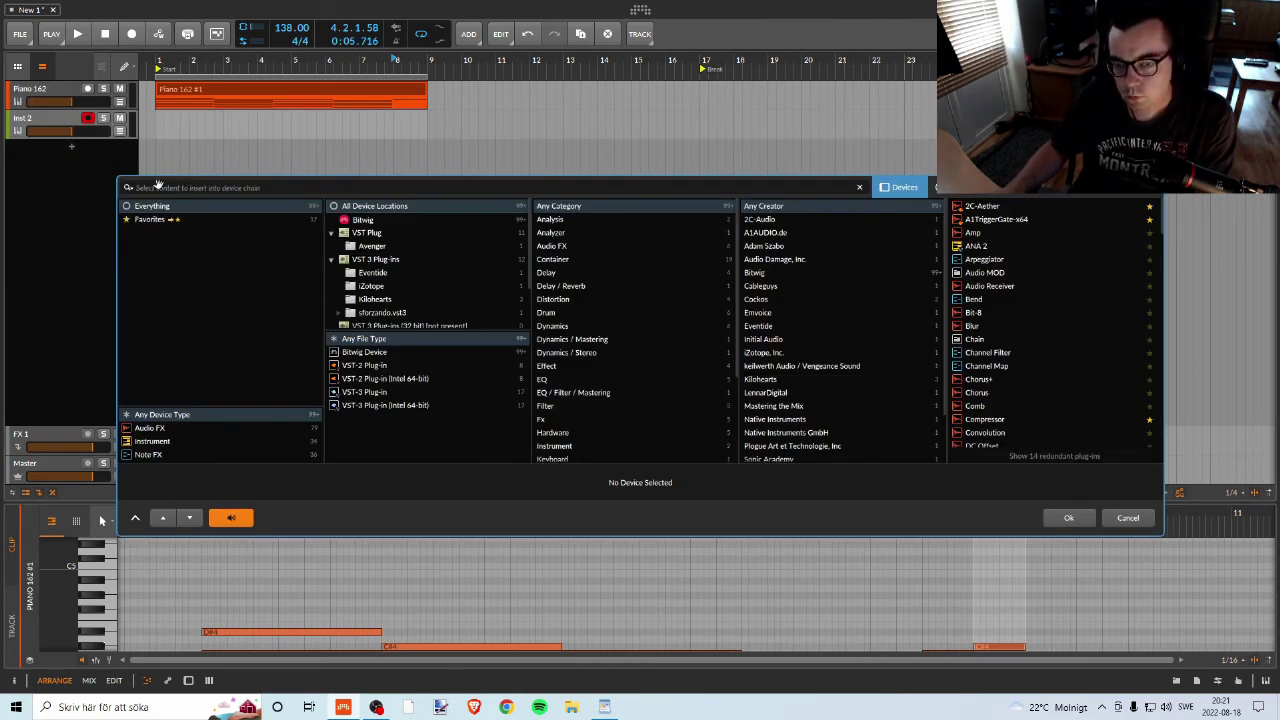
text(gra)
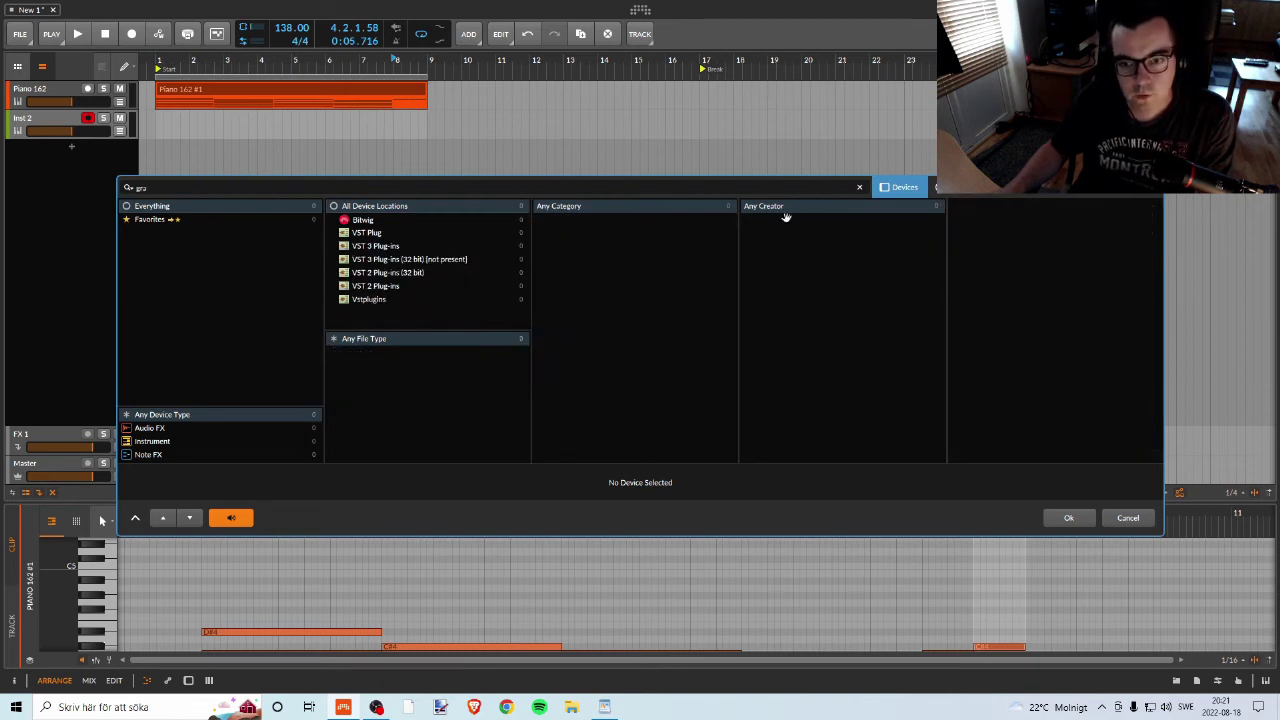
key(Tab)
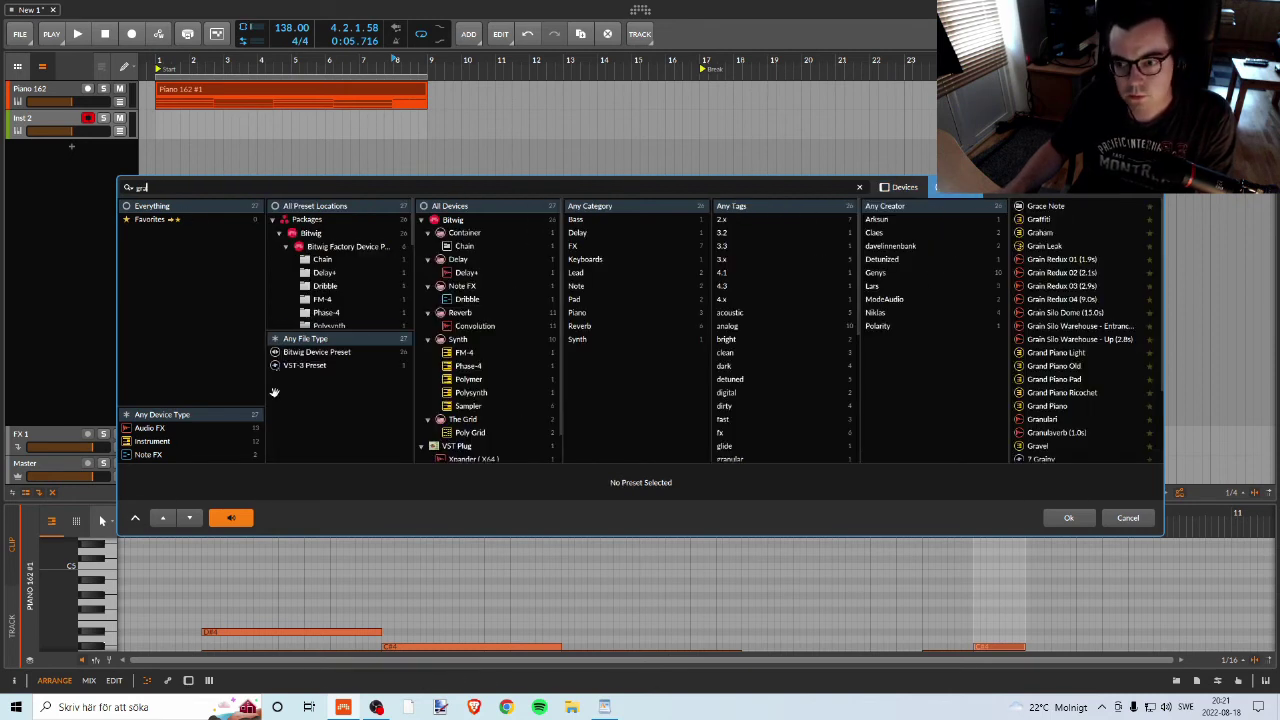
text(nd)
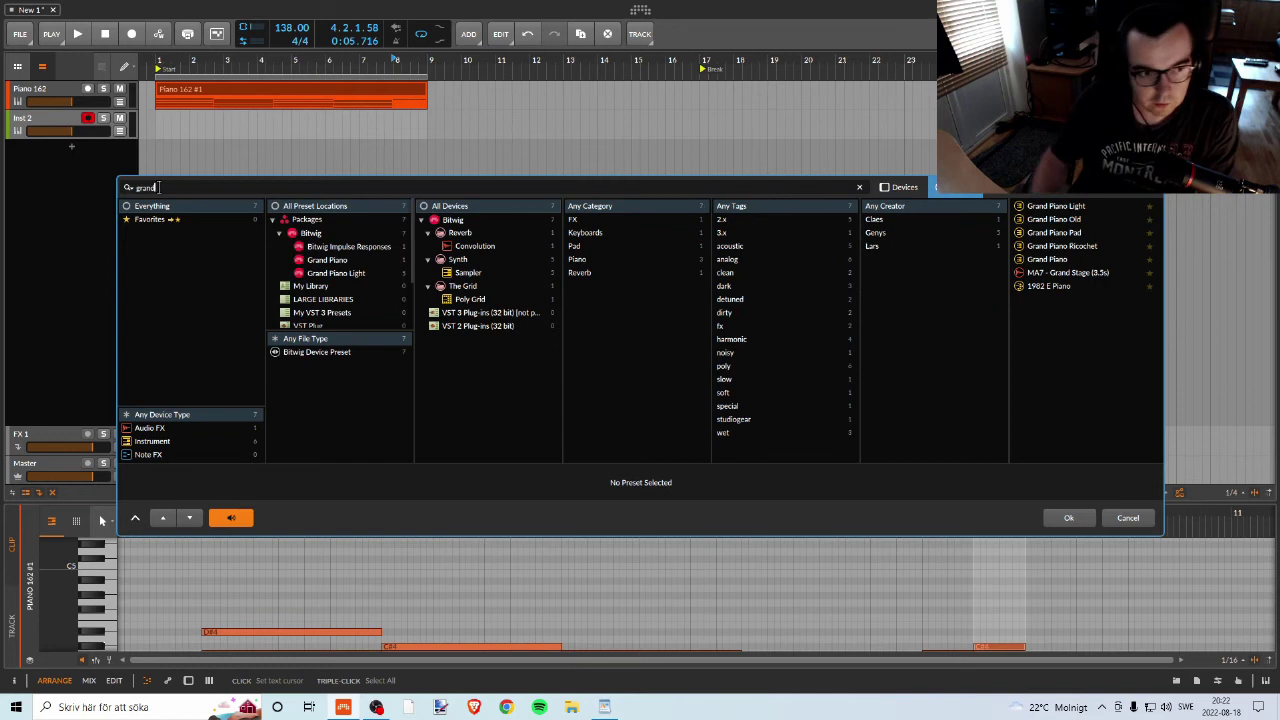
click(1058, 260)
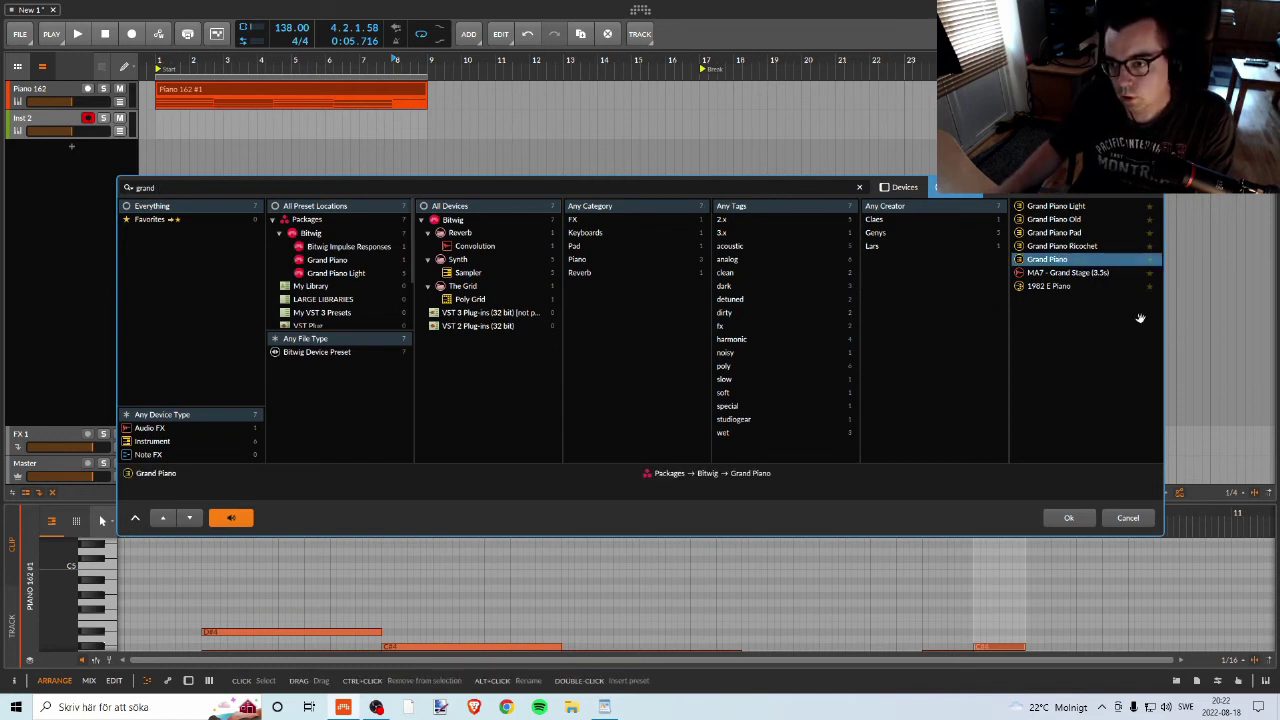
click(1066, 518)
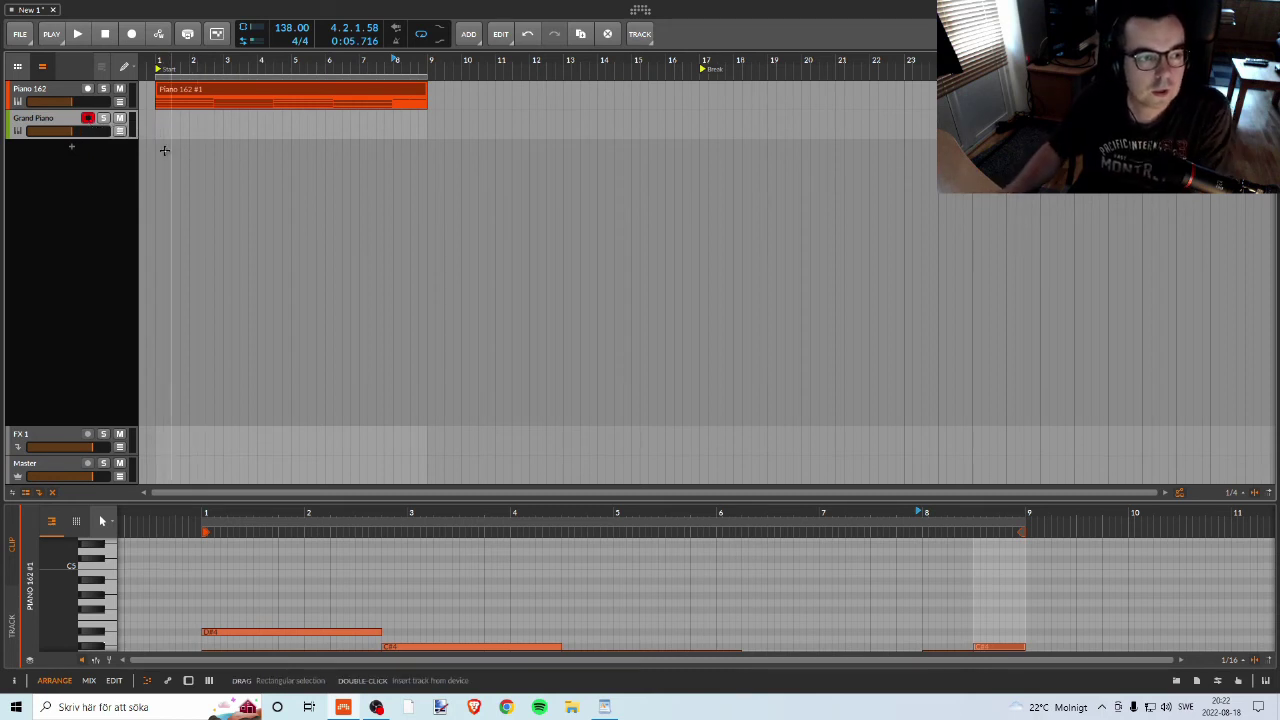
Copy the Piano 162 clip to bar 1 of the Grand Piano track and play it with Piano 162 muted.
click(212, 93)
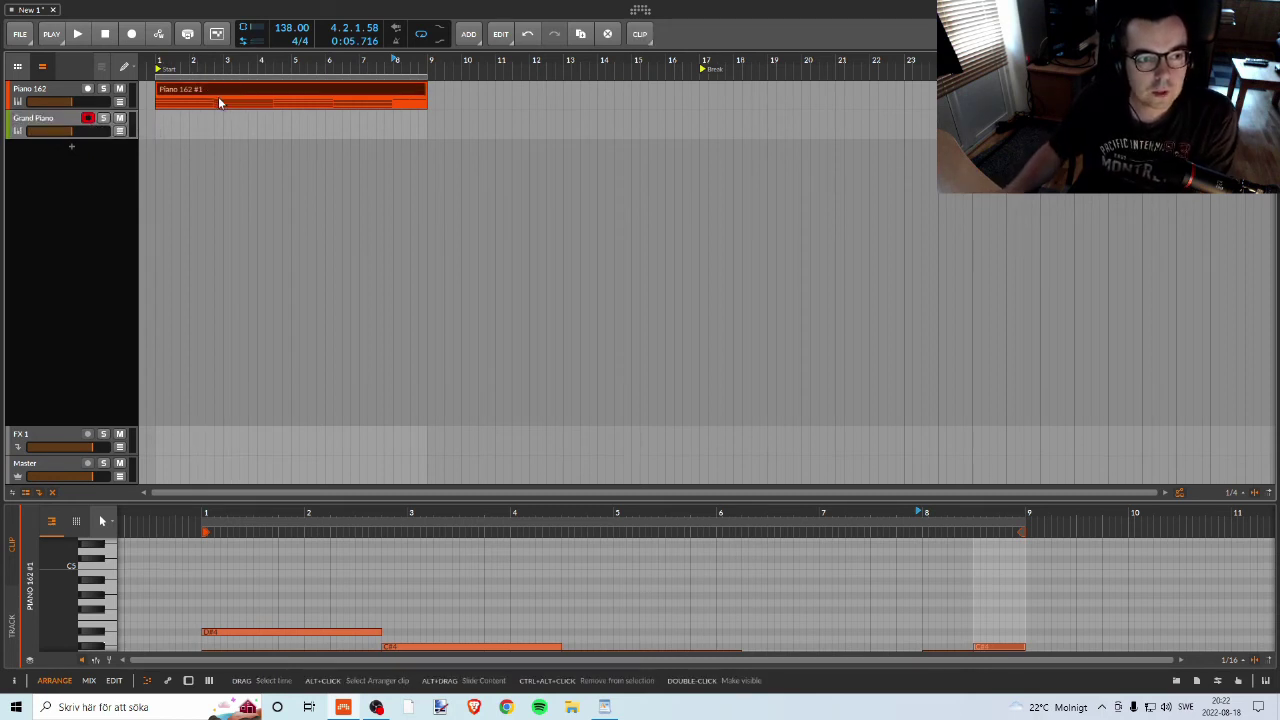
drag(193, 112, 191, 117)
click(119, 88)
click(88, 117)
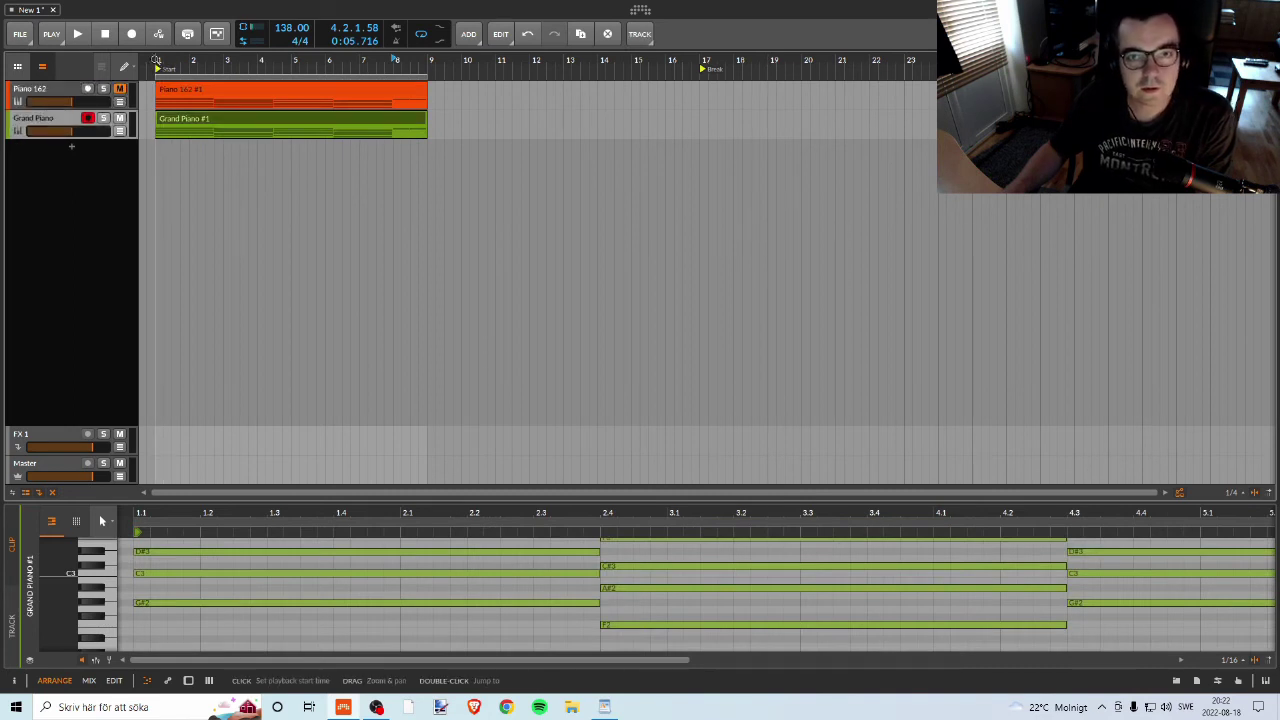
key(space)
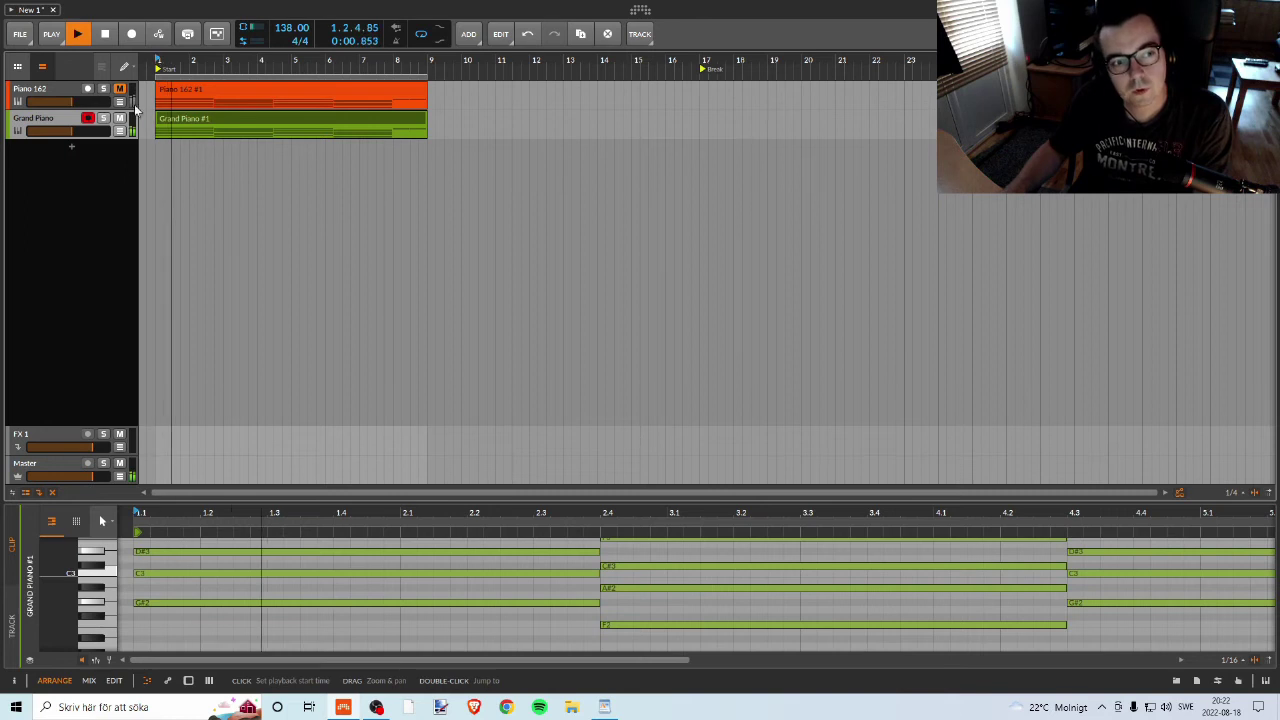
key(space)
Copy the Compressor from Piano 162 to the end of the Grand Piano device chain and play briefly.
double_click(50, 93)
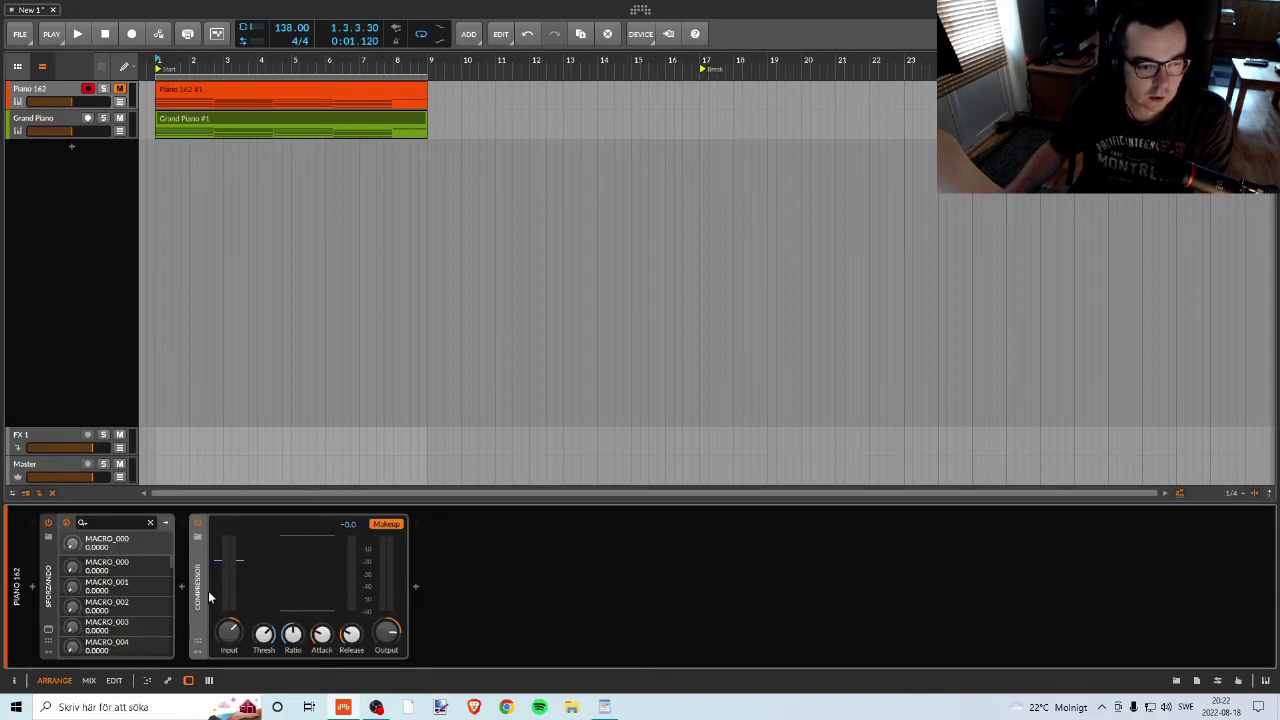
drag(200, 587, 58, 124)
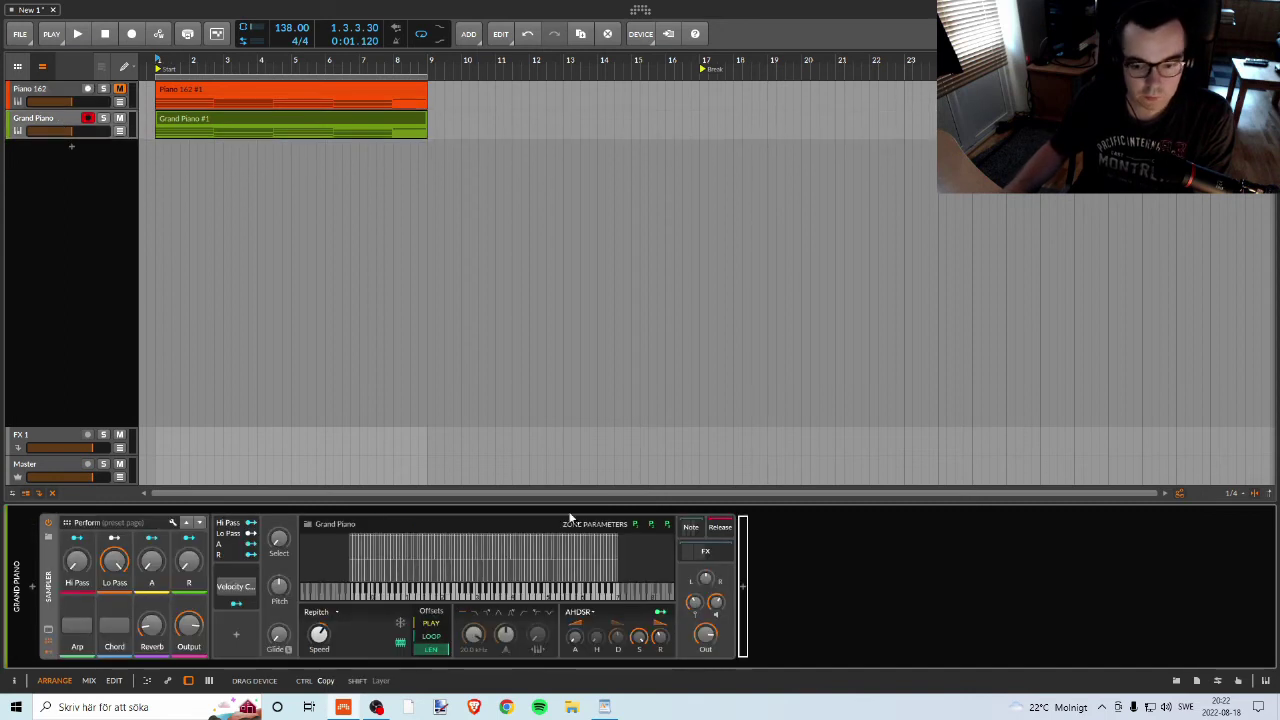
drag(764, 565, 764, 565)
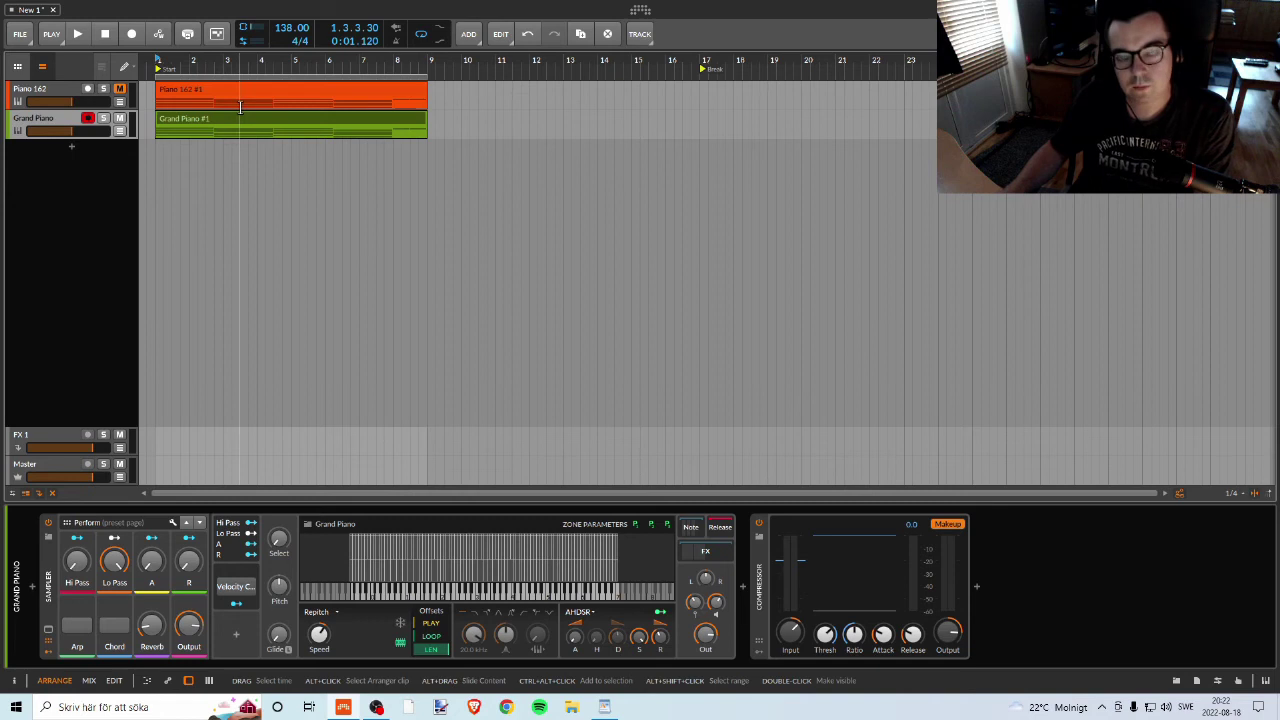
key(space)
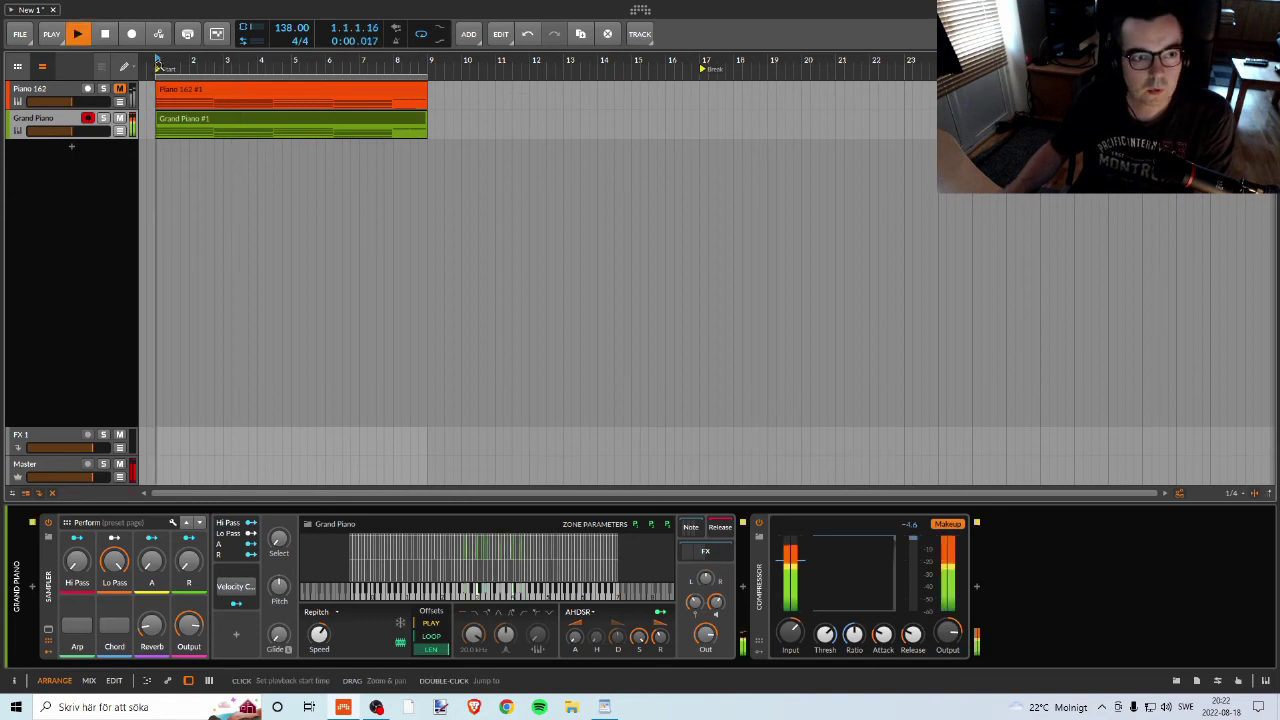
key(space)
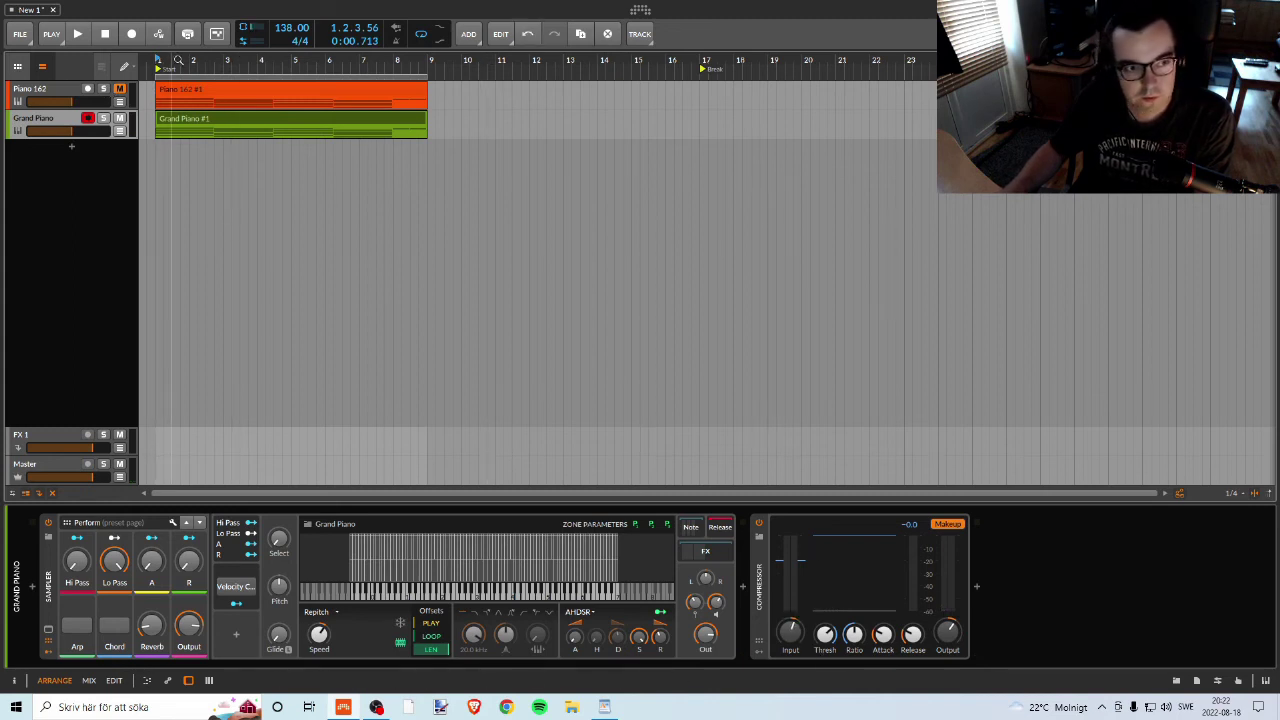
Adjust the output level of the Grand Piano track's Compressor while playing the chords.
key(space)
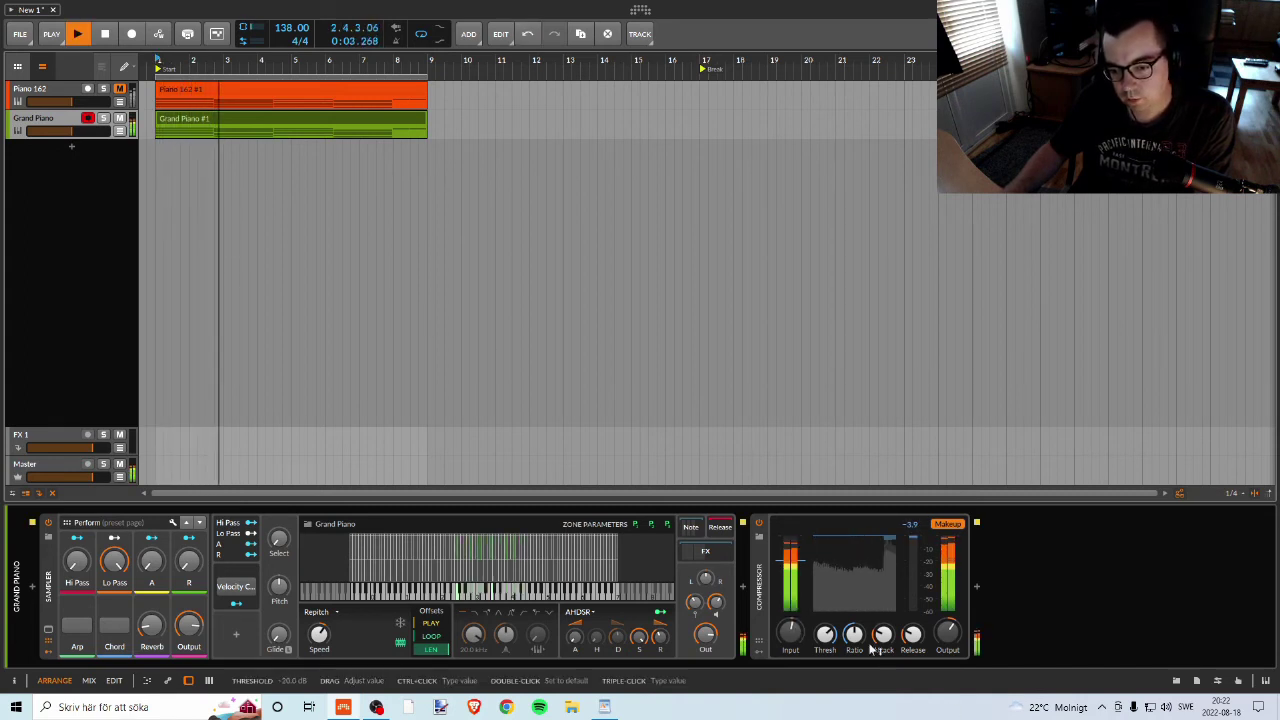
drag(947, 632, 947, 626)
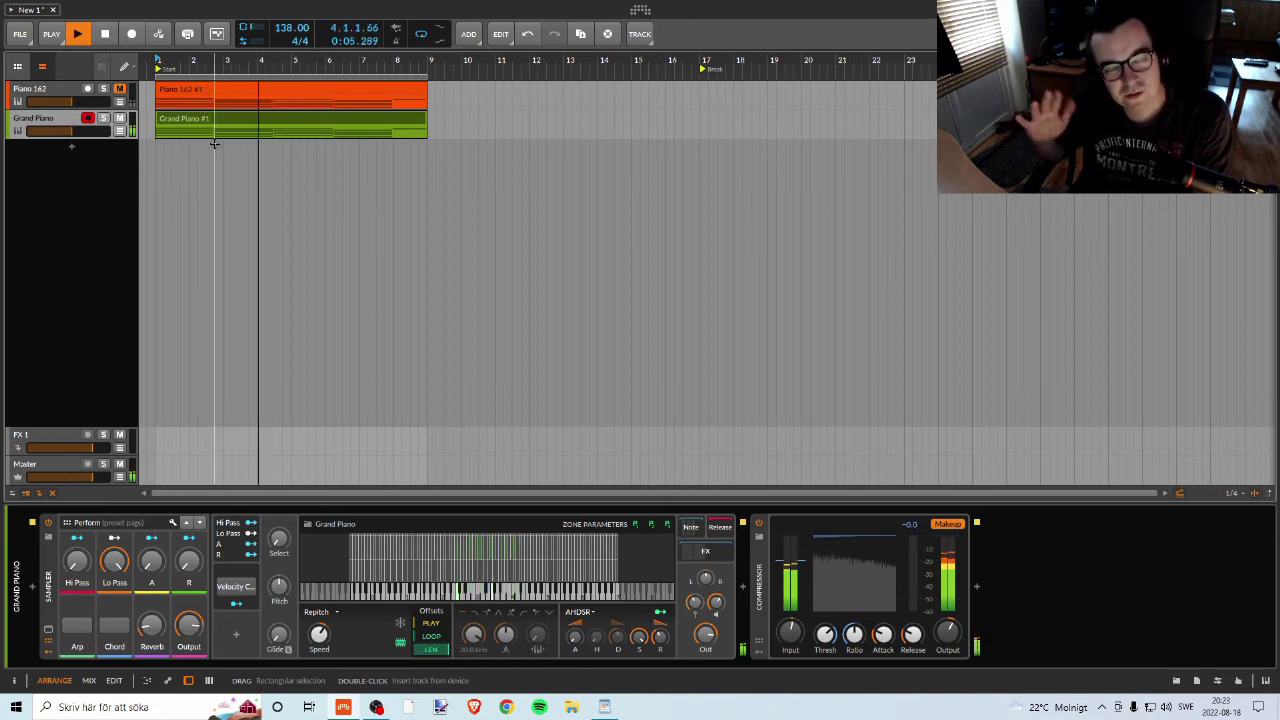
key(space)
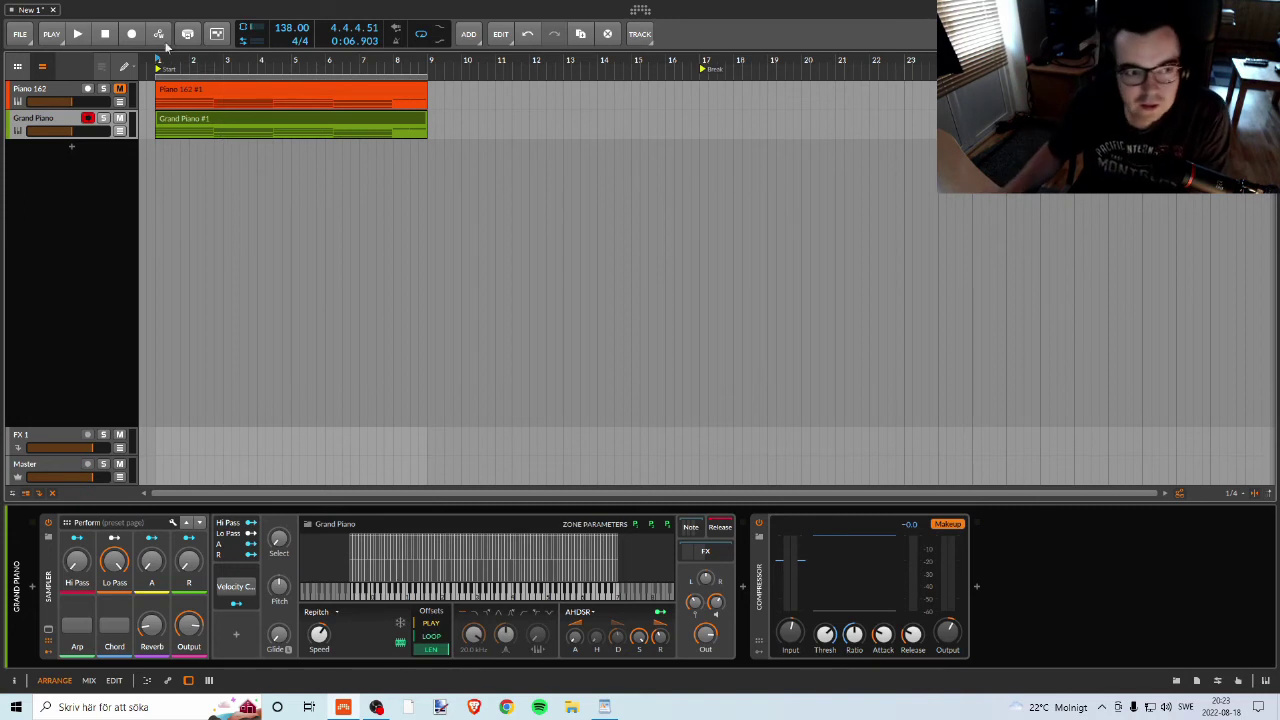
Mute the Grand Piano track, unmute Piano 162, and play the chords for comparison.
click(119, 118)
click(119, 88)
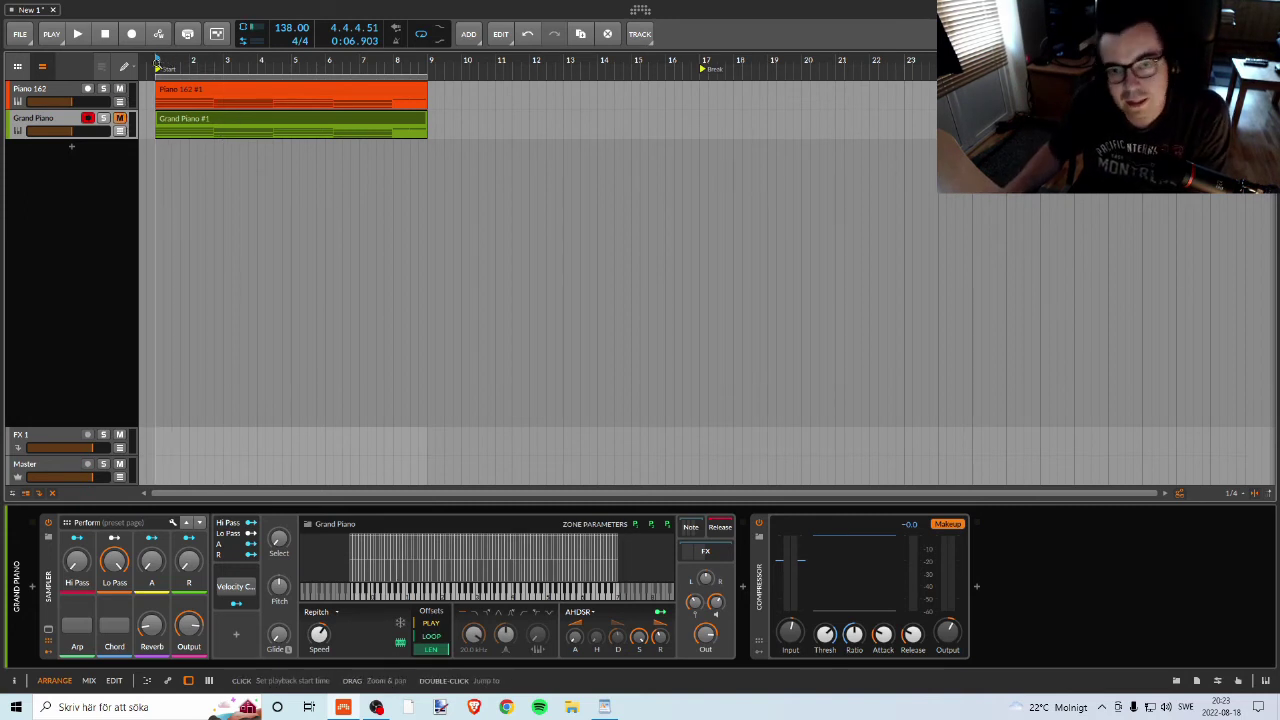
key(space)
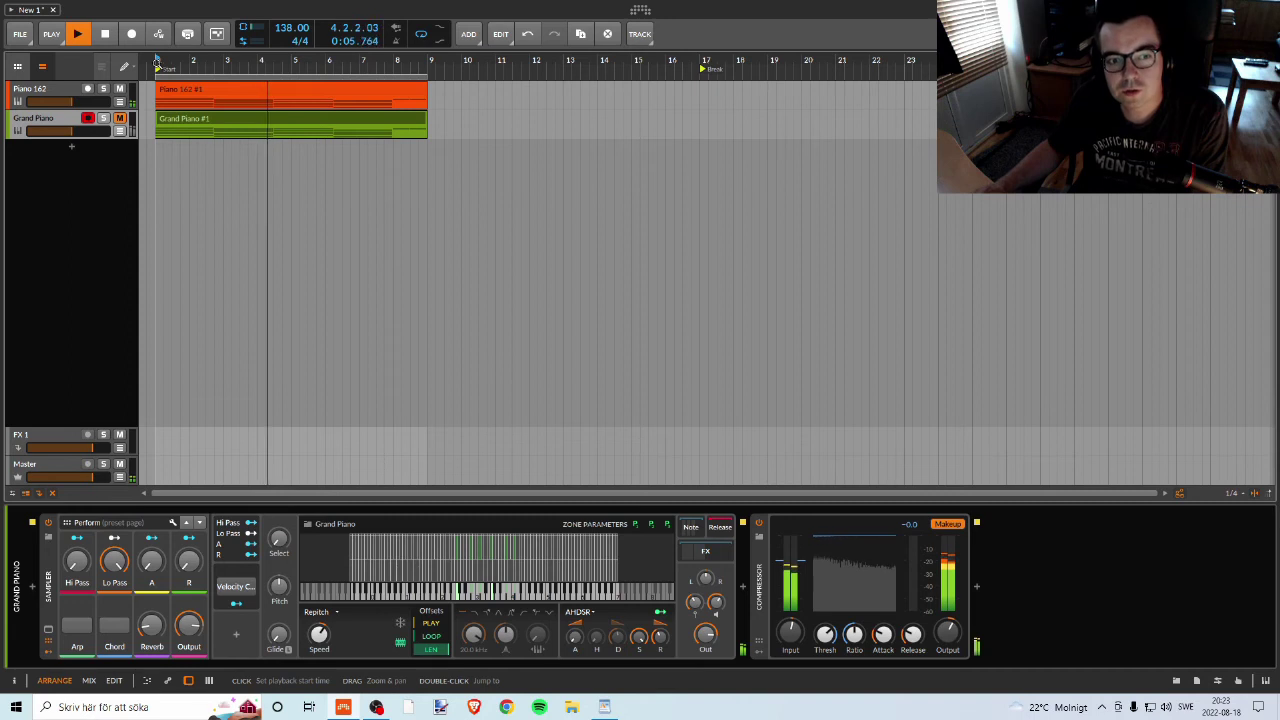
Stop playback and unmute the Grand Piano track.
key(space)
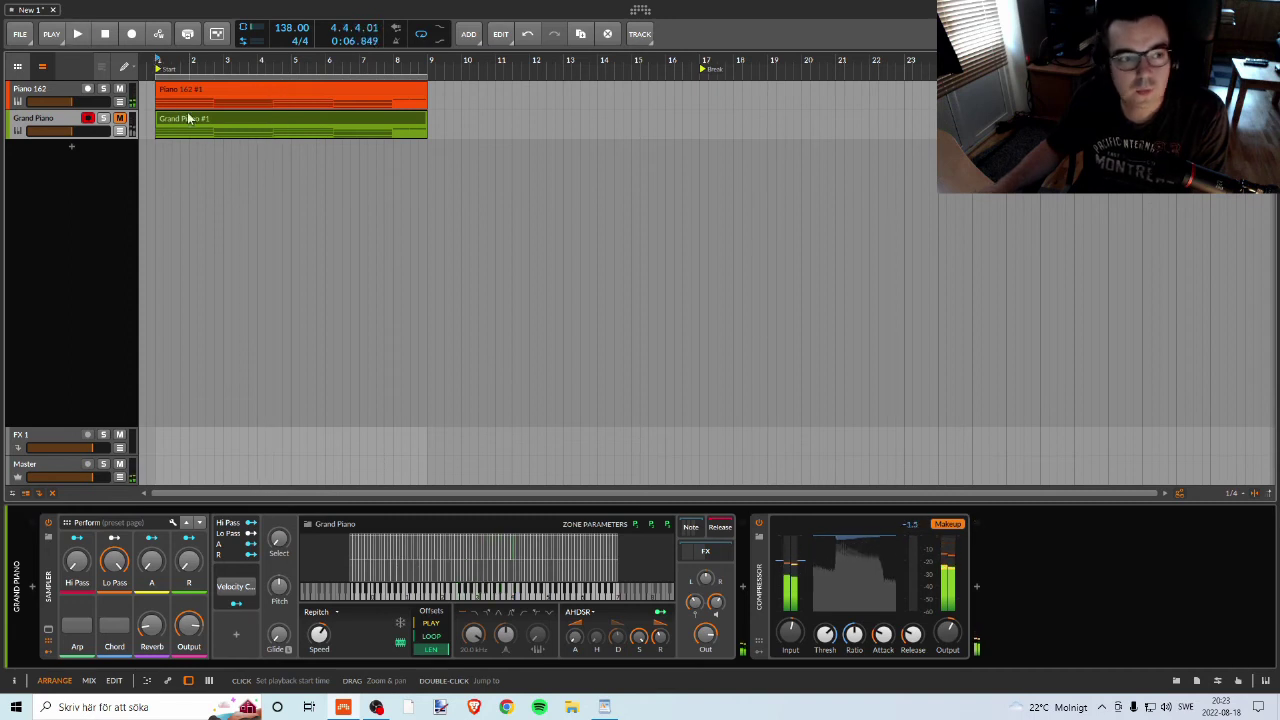
click(119, 119)
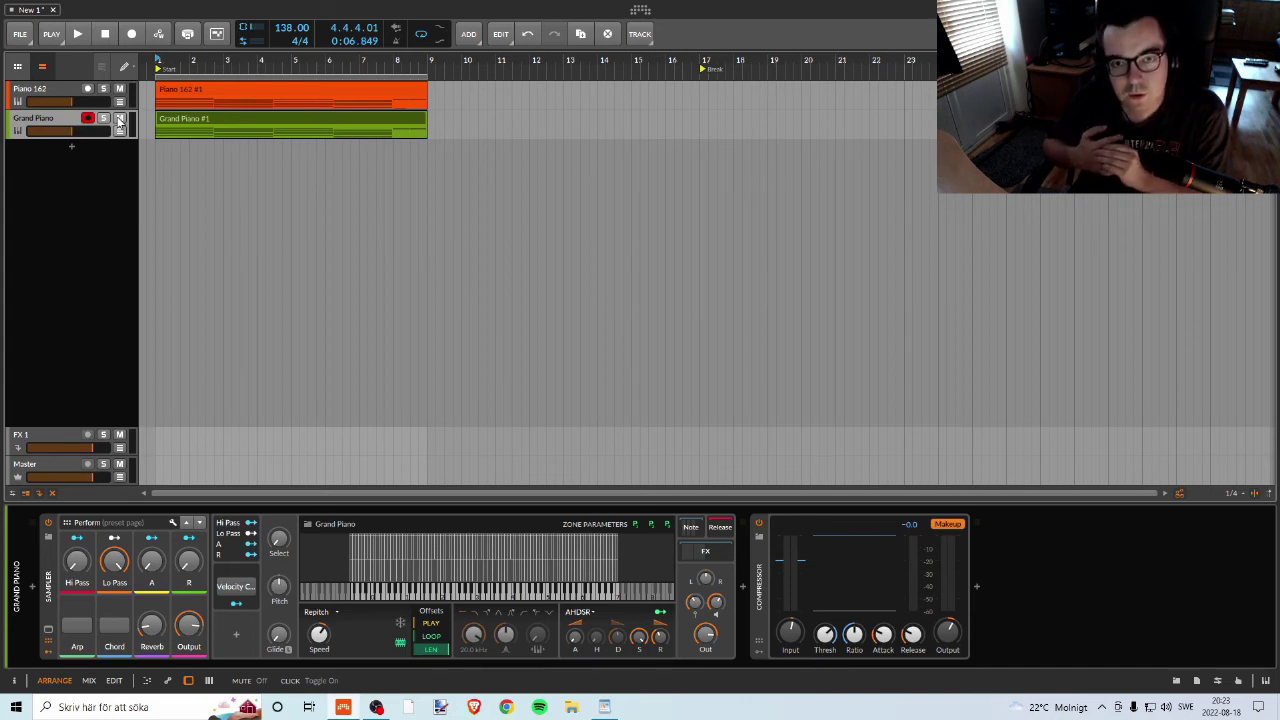
Examine the device chains of the Piano 162 and Grand Piano tracks alternately for comparison.
click(30, 89)
click(73, 122)
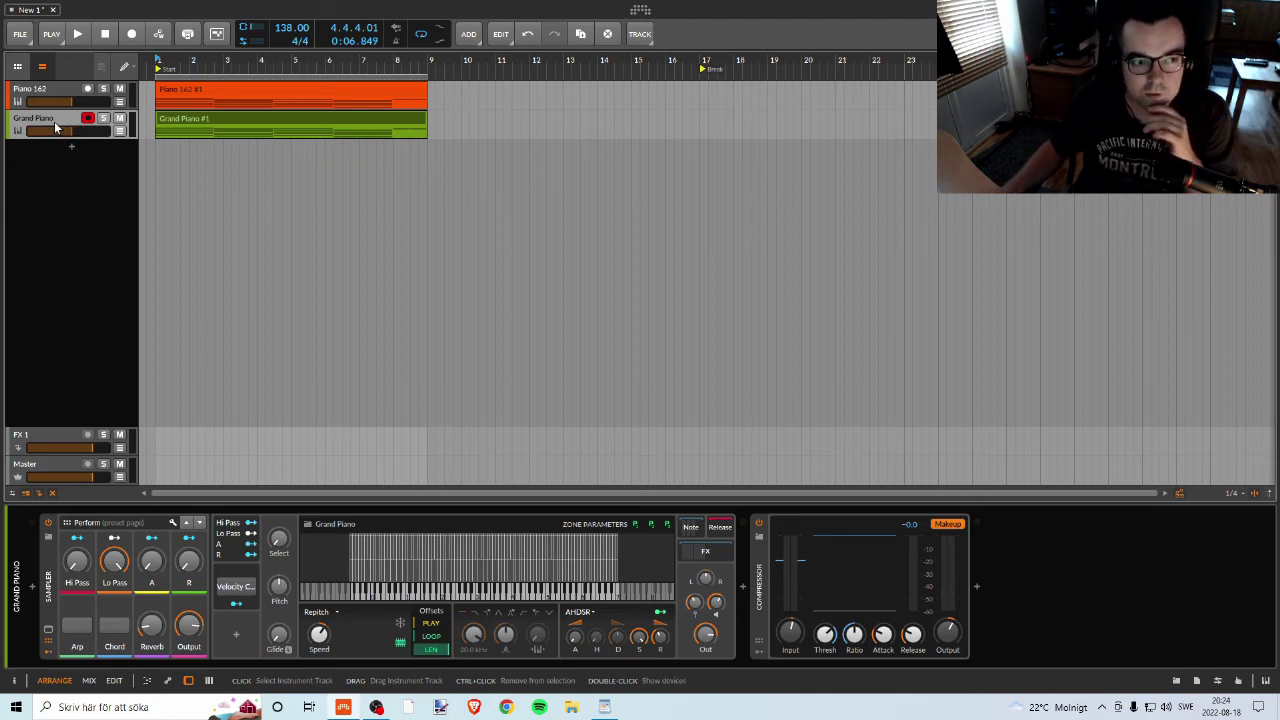
key(Up)
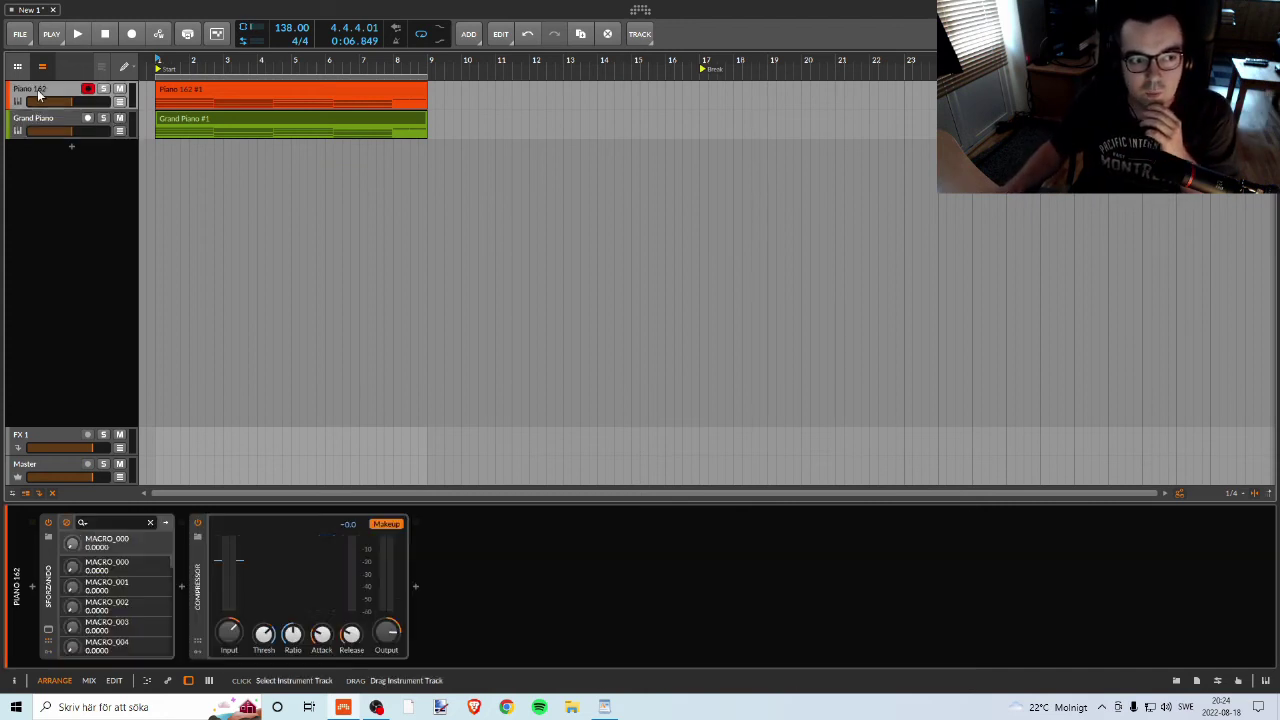
click(50, 120)
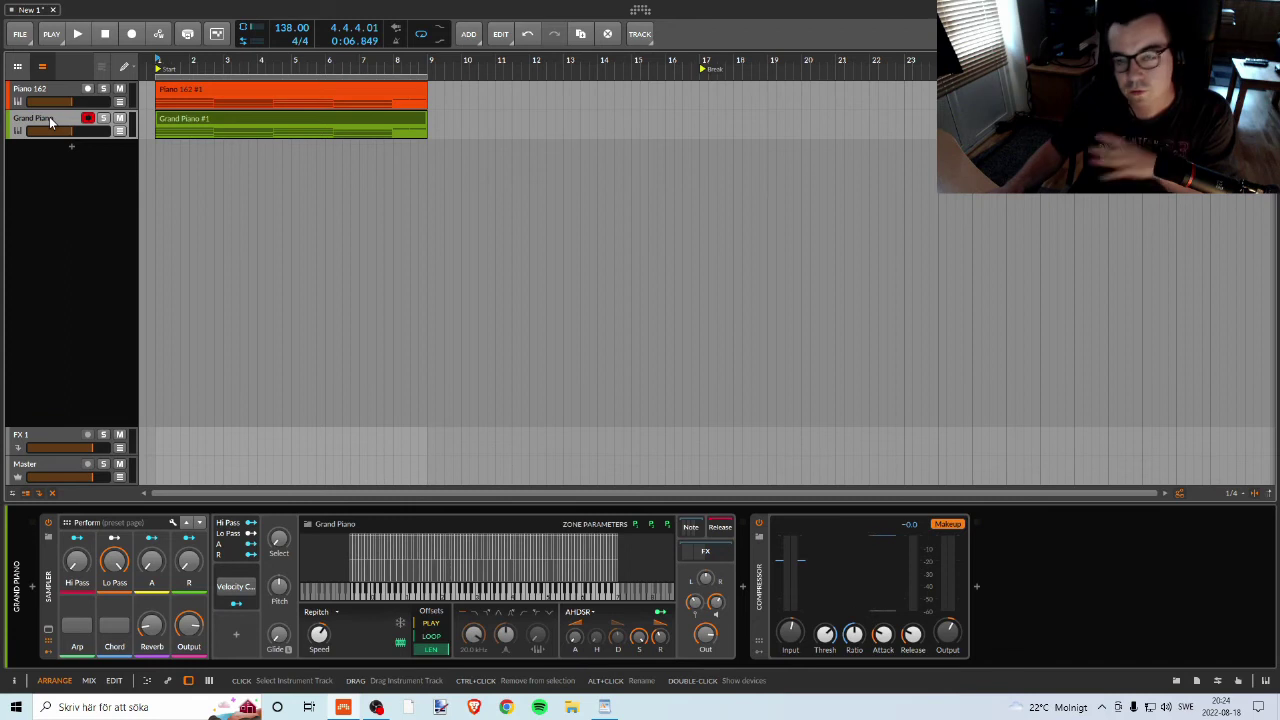
key(Up)
click(31, 124)
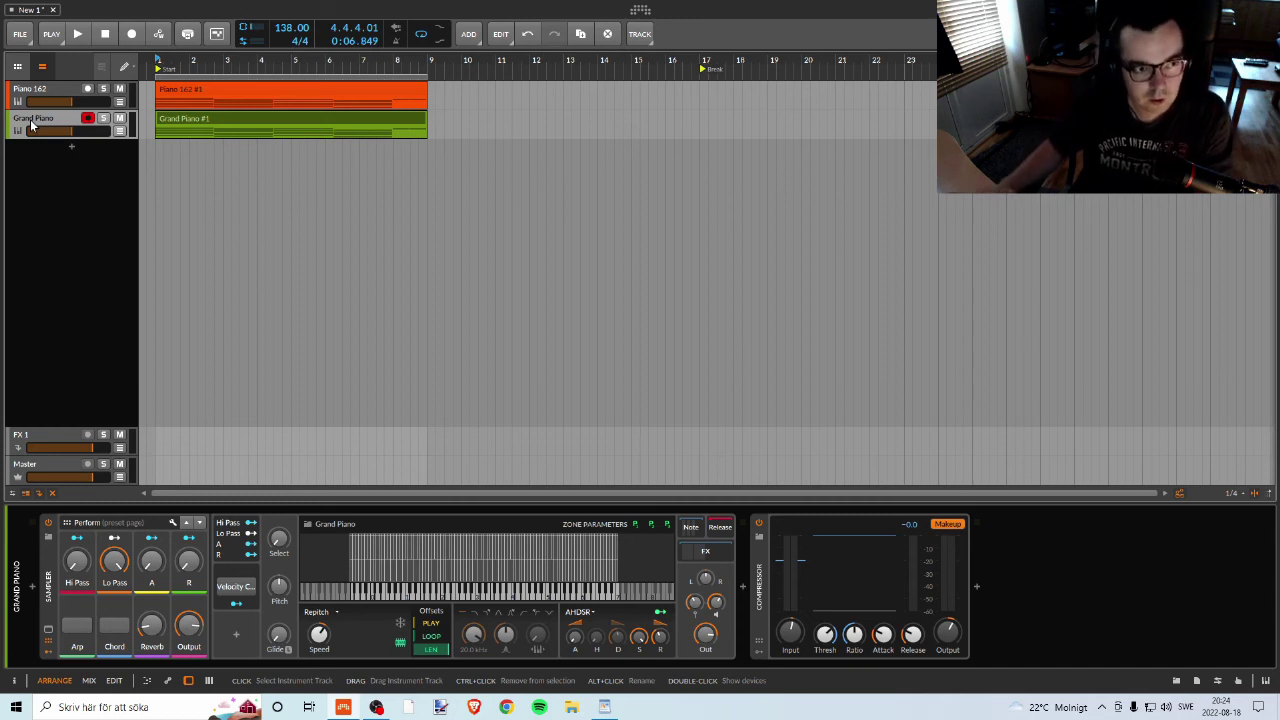
click(226, 93)
click(45, 124)
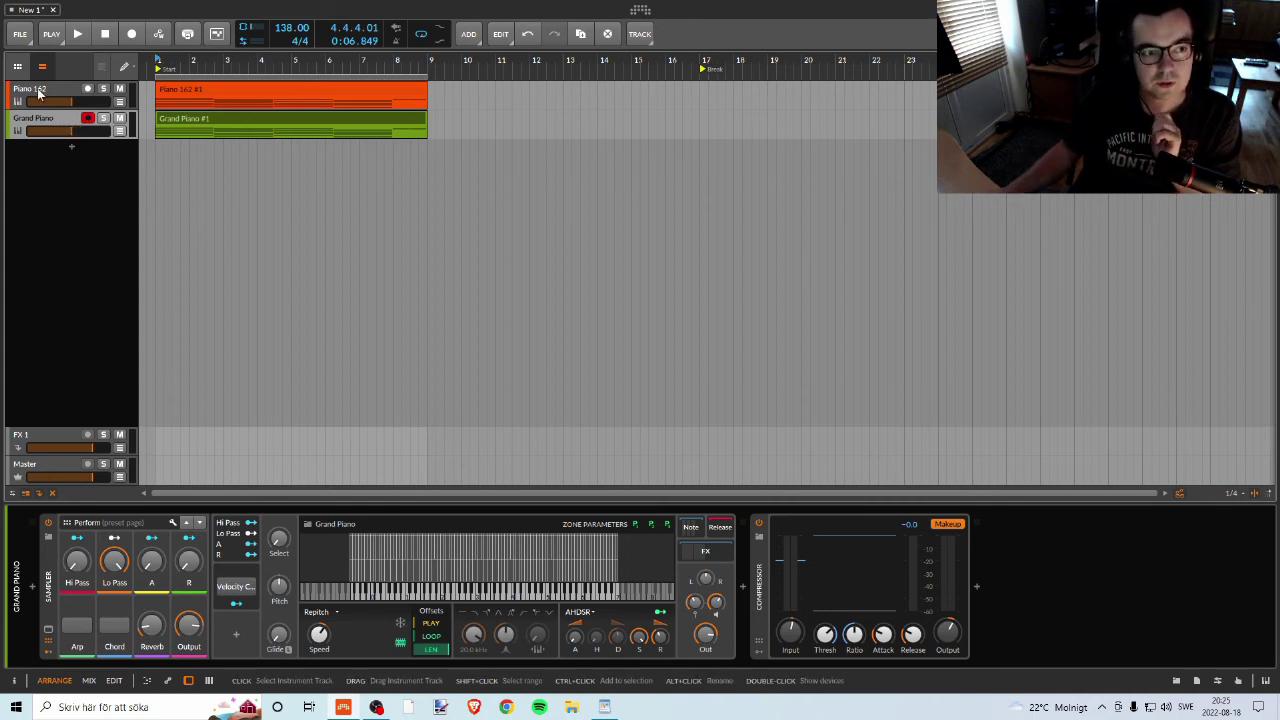
click(38, 92)
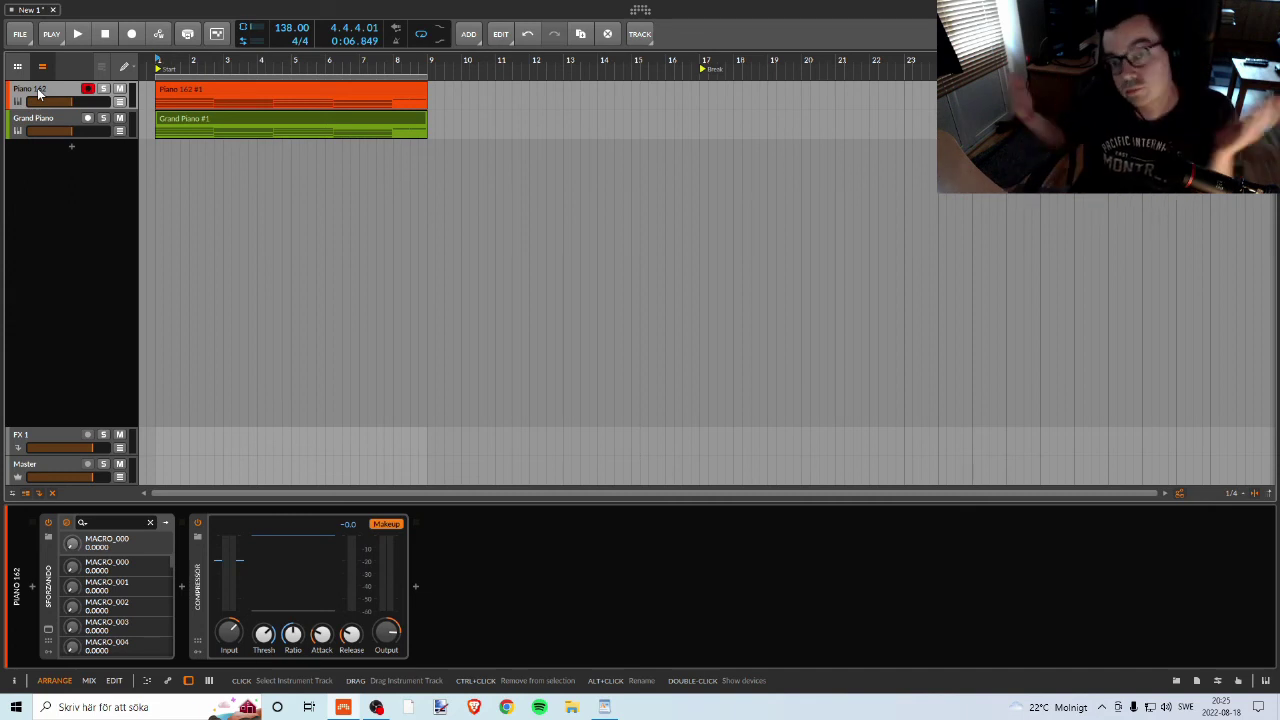
click(72, 130)
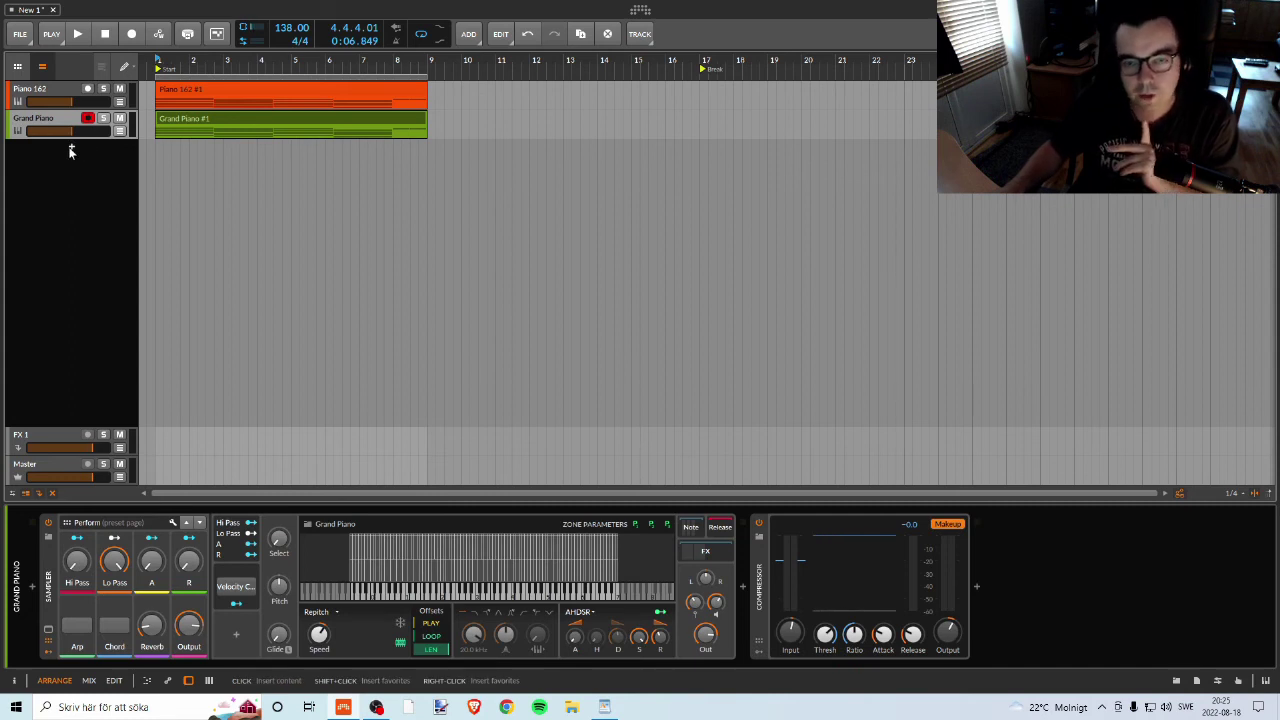
Add a new instrument track below Grand Piano and insert the Kontakt plug-in on it.
double_click(70, 150)
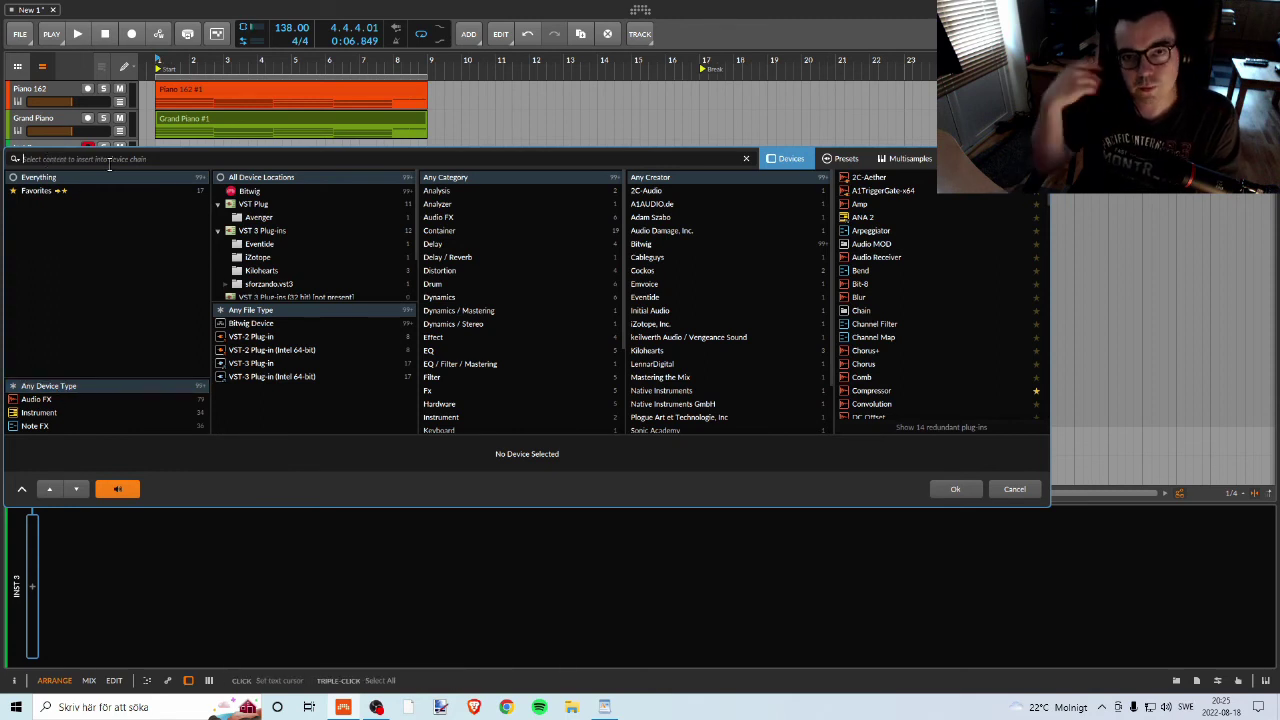
text(k)
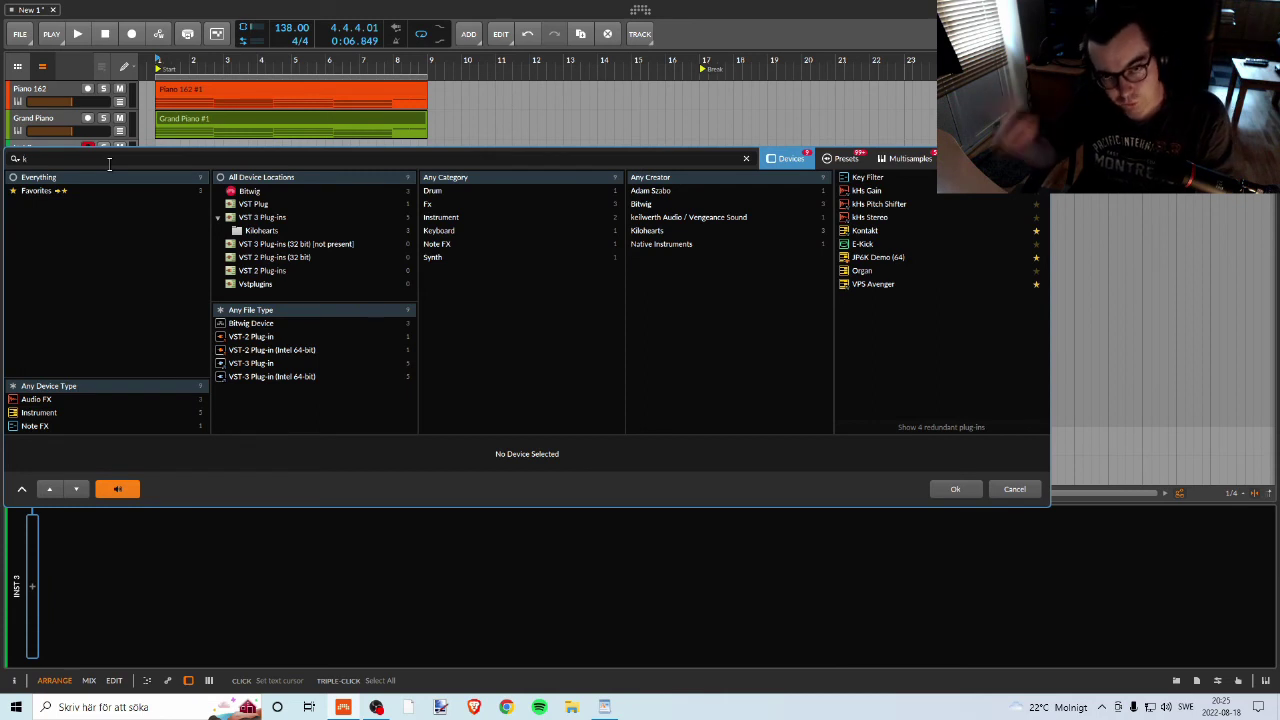
click(606, 707)
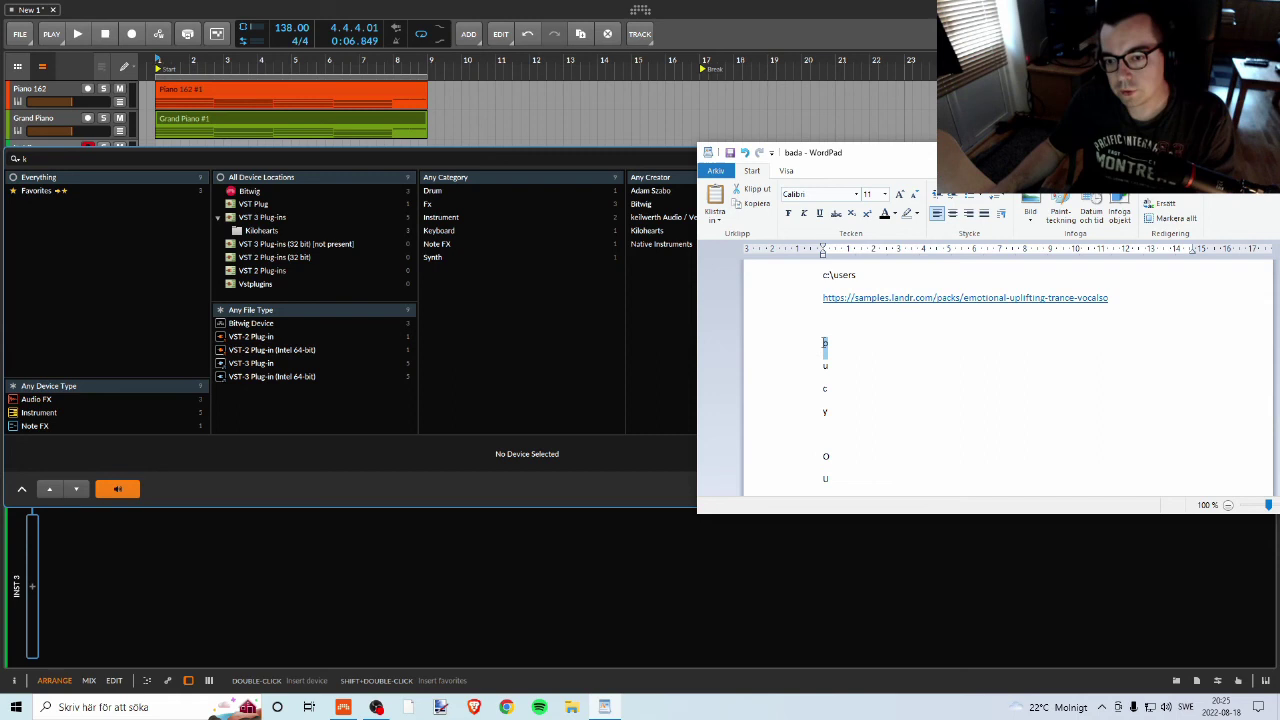
click(143, 162)
text(onta)
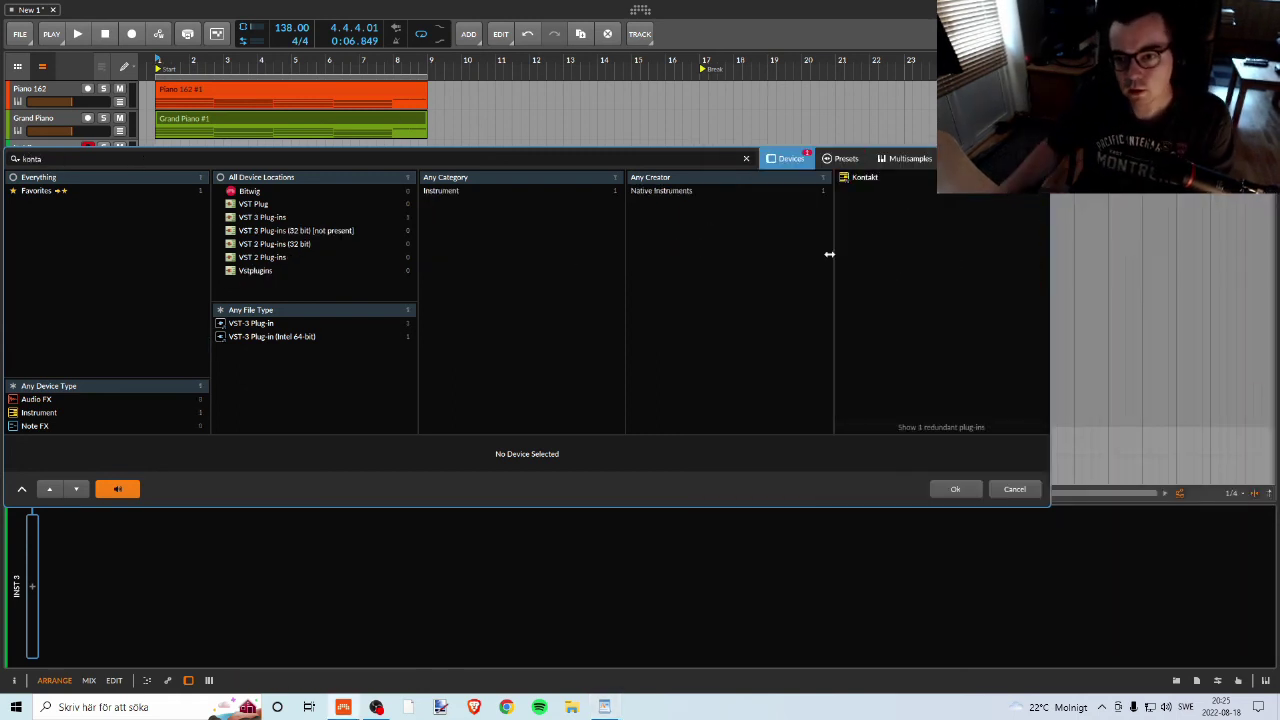
click(866, 178)
click(958, 489)
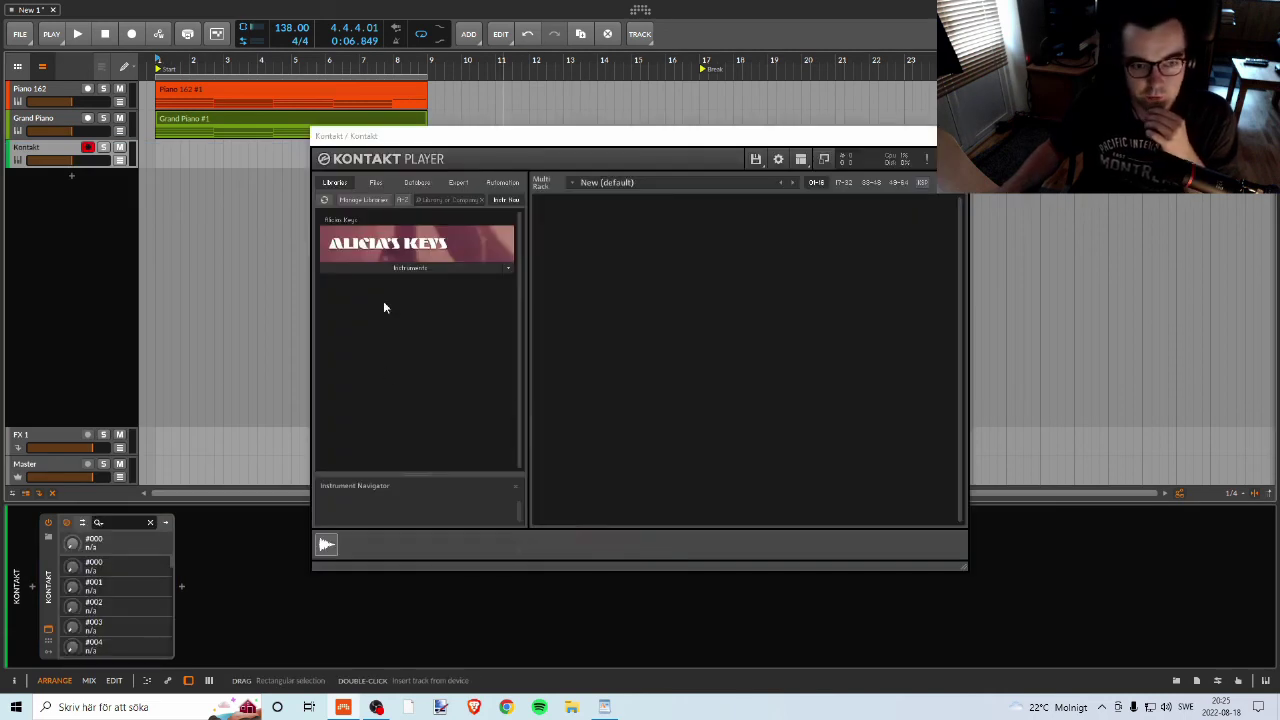
Load the Alicias Keys.nki instrument from the Alicia's Keys library in Kontakt and move the plug-in window clear of the clips.
click(400, 267)
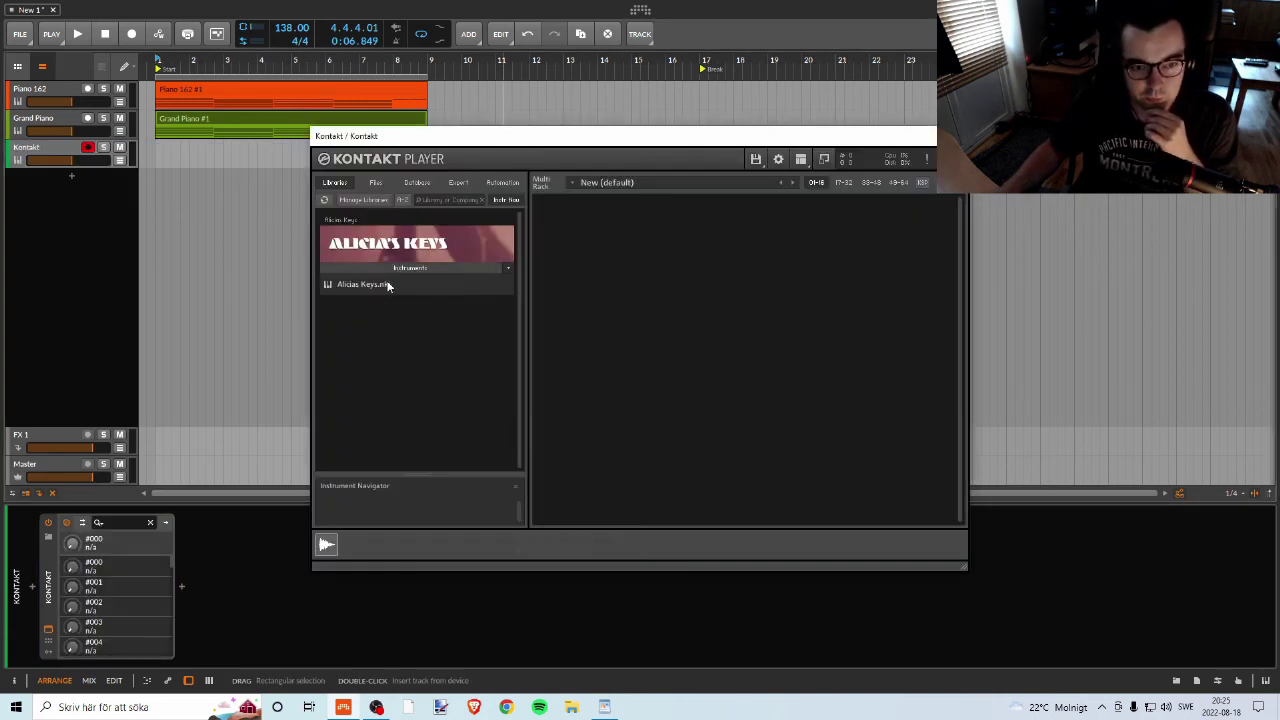
drag(435, 138, 549, 114)
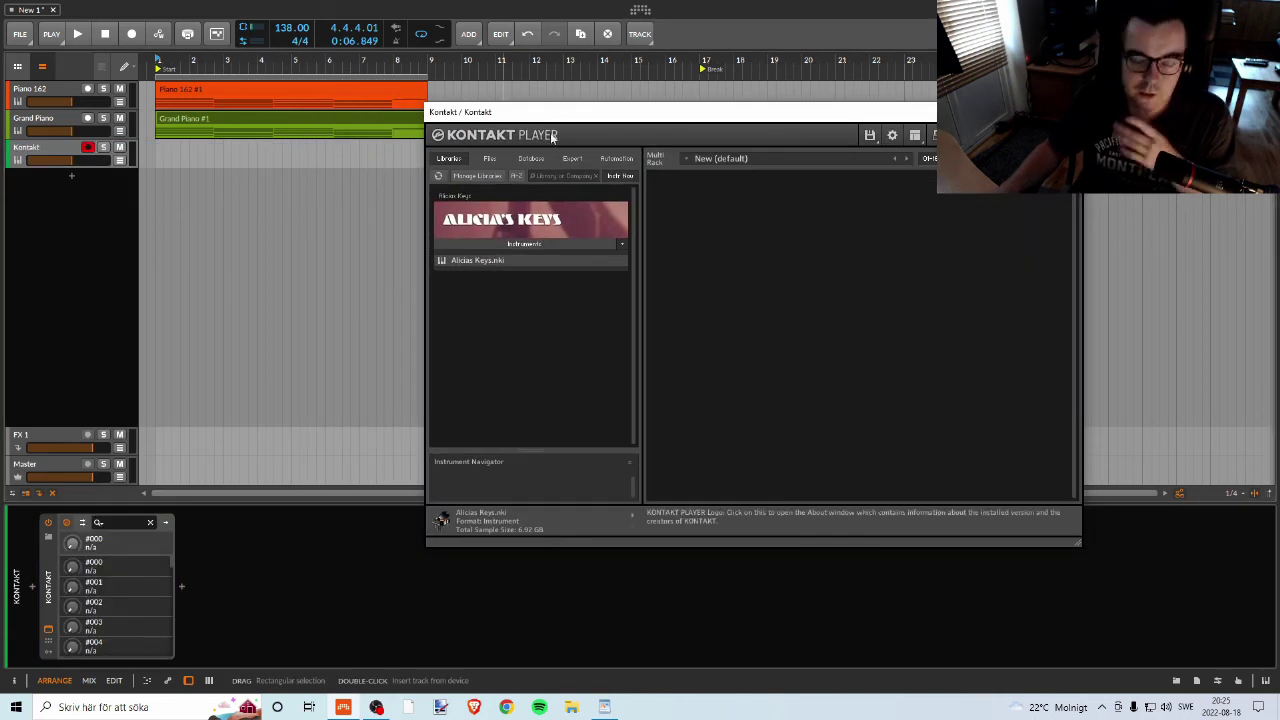
double_click(490, 261)
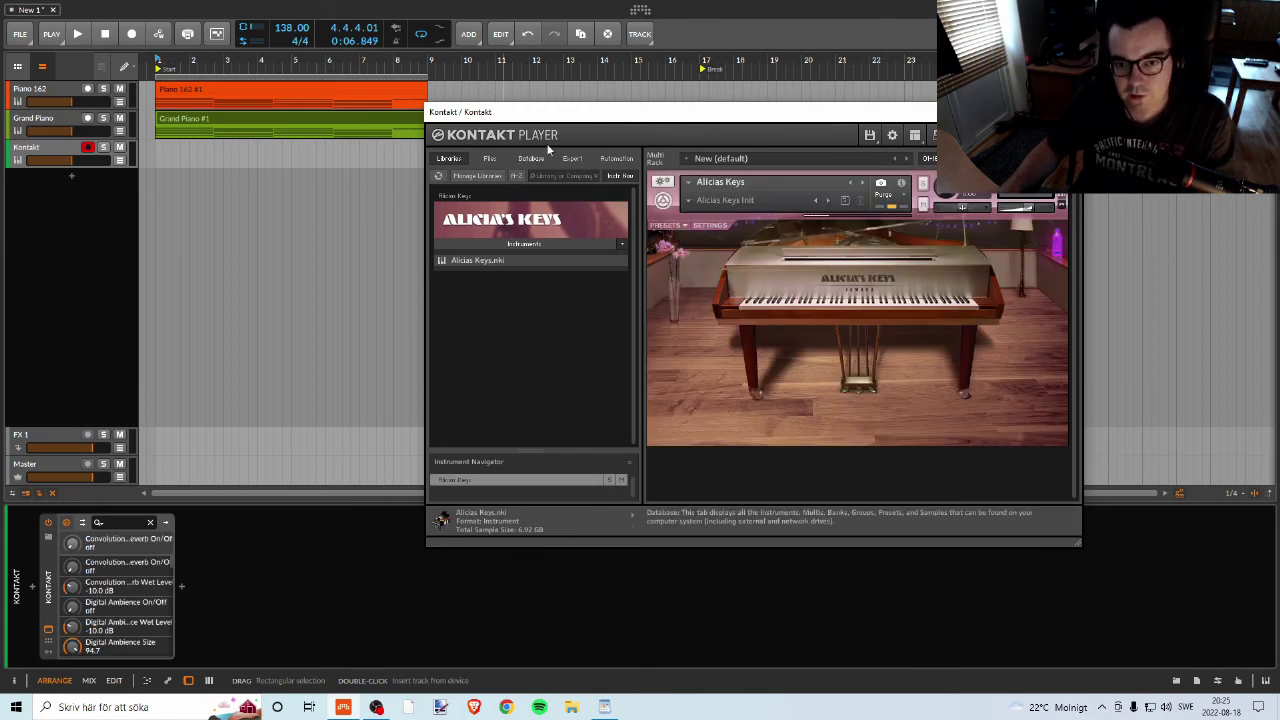
drag(538, 118, 482, 124)
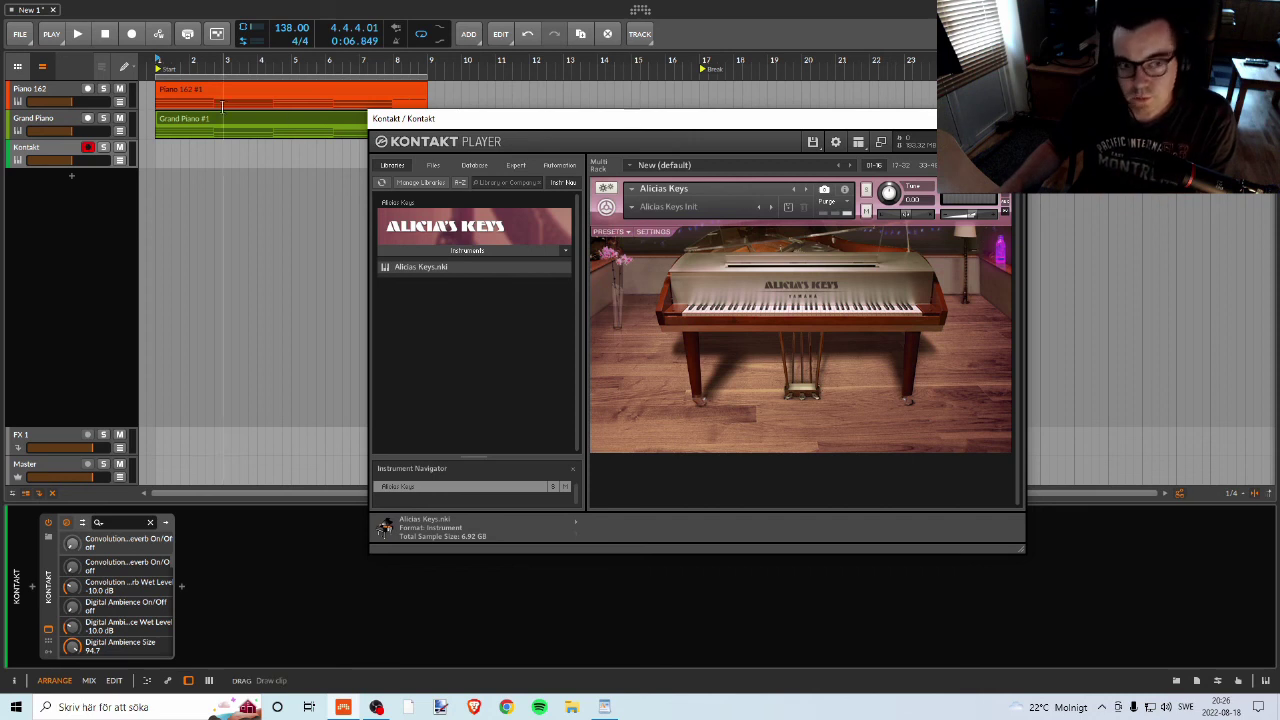
drag(415, 120, 518, 86)
Copy the Grand Piano clip to bar 1 of the Kontakt track and play it briefly with the other two pianos muted.
click(172, 120)
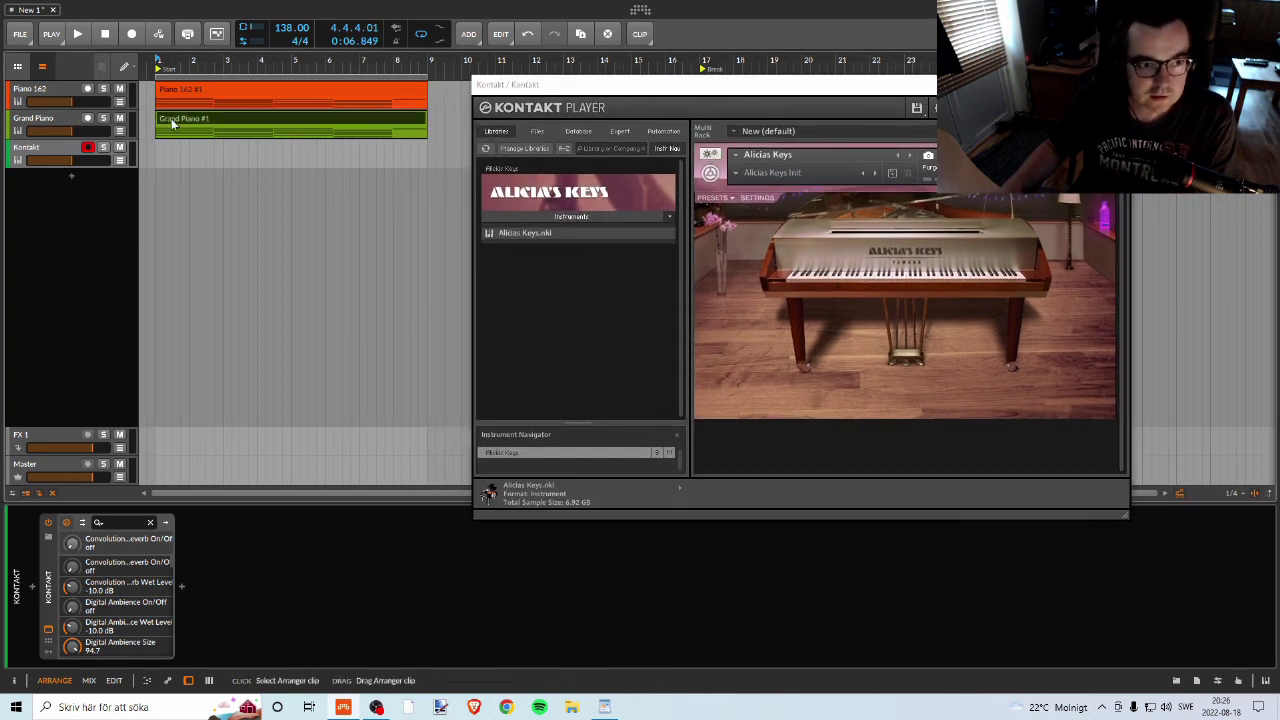
drag(172, 120, 175, 149)
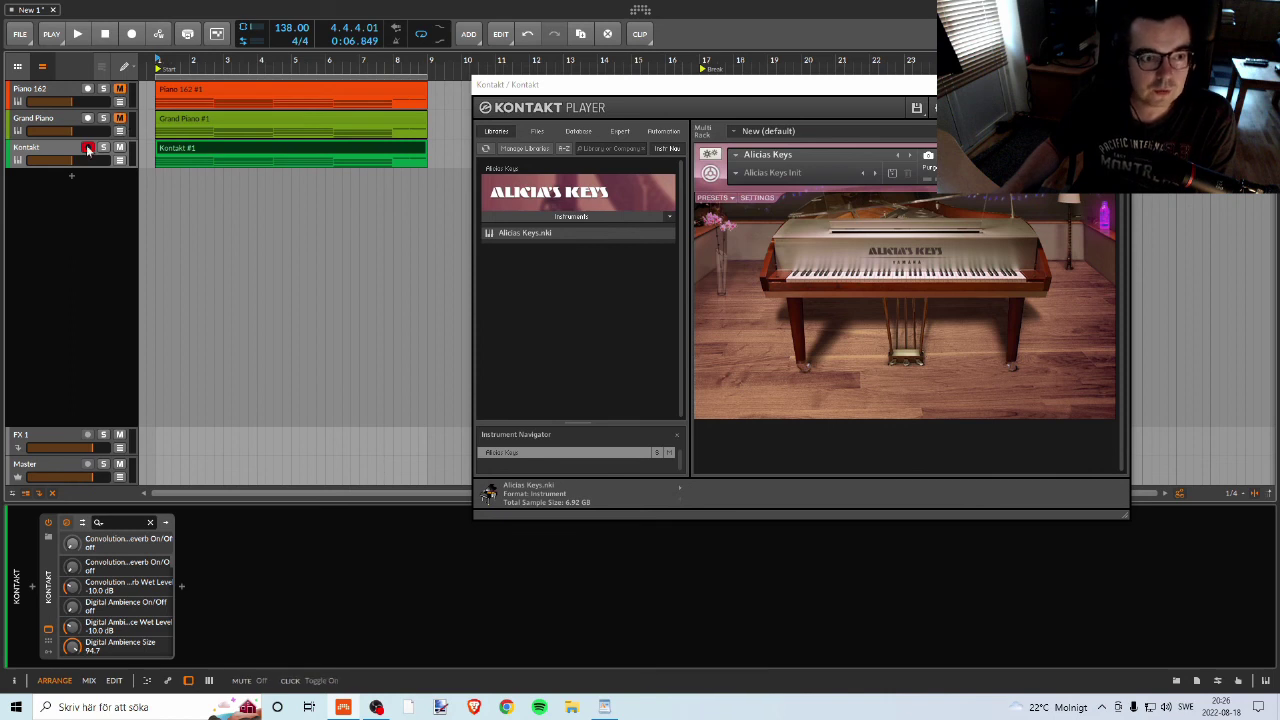
key(space)
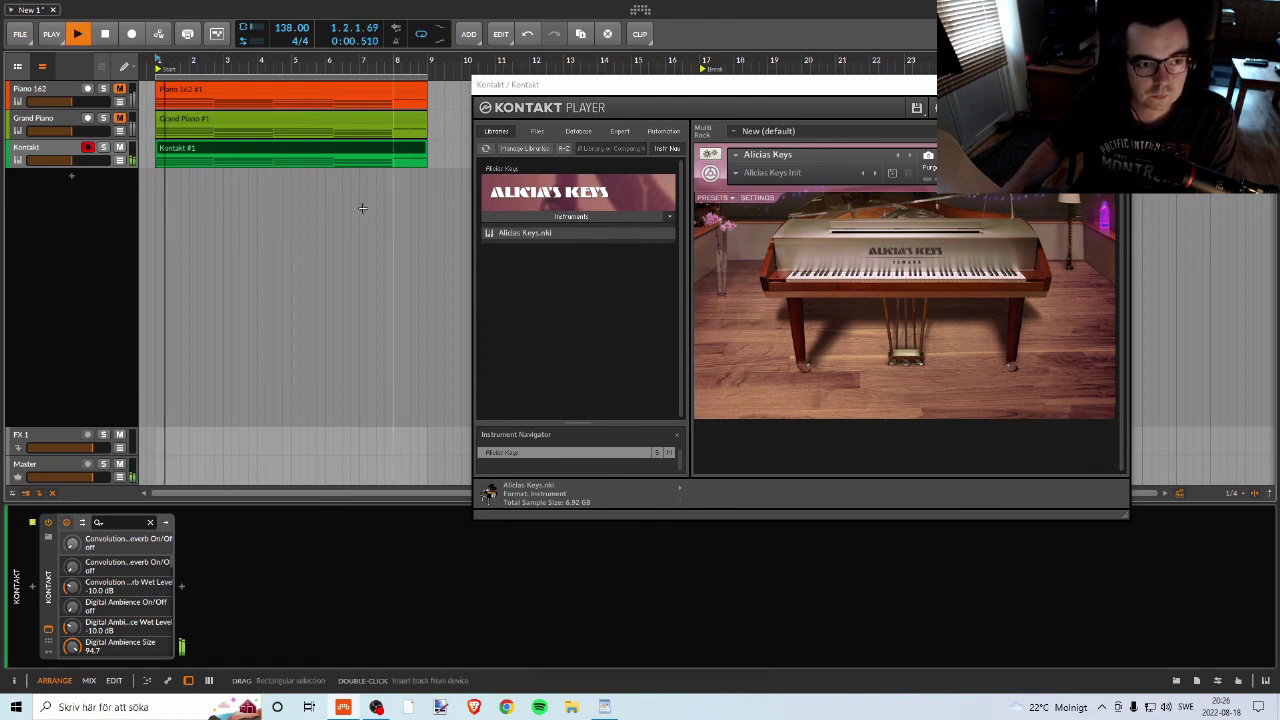
key(space)
Copy the Compressor from Grand Piano to the end of the Kontakt track's device chain and play the chords.
click(45, 118)
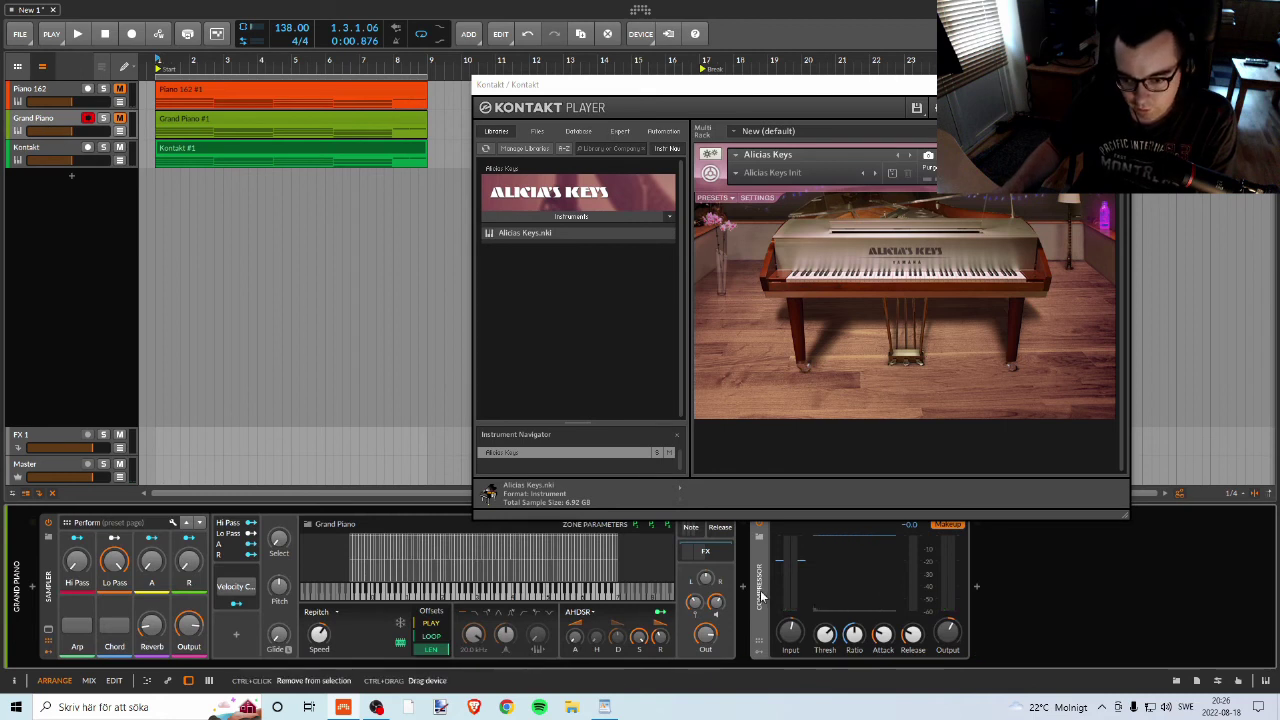
click(60, 163)
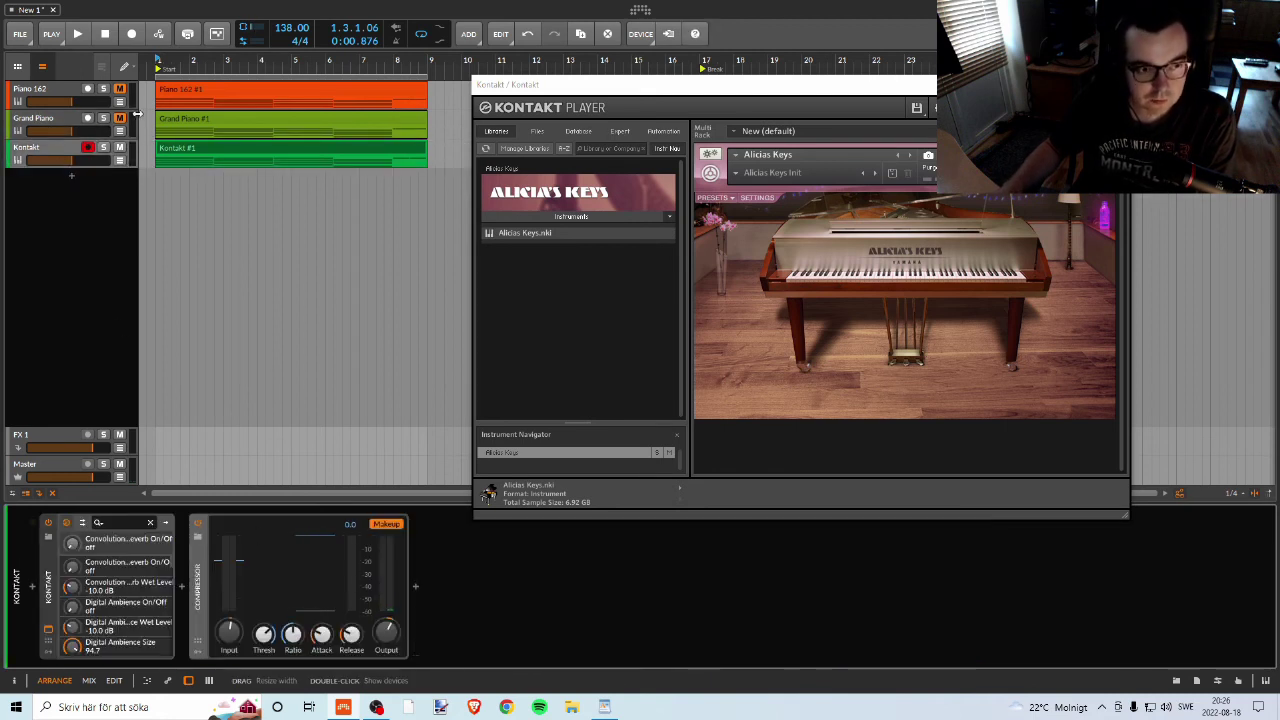
key(space)
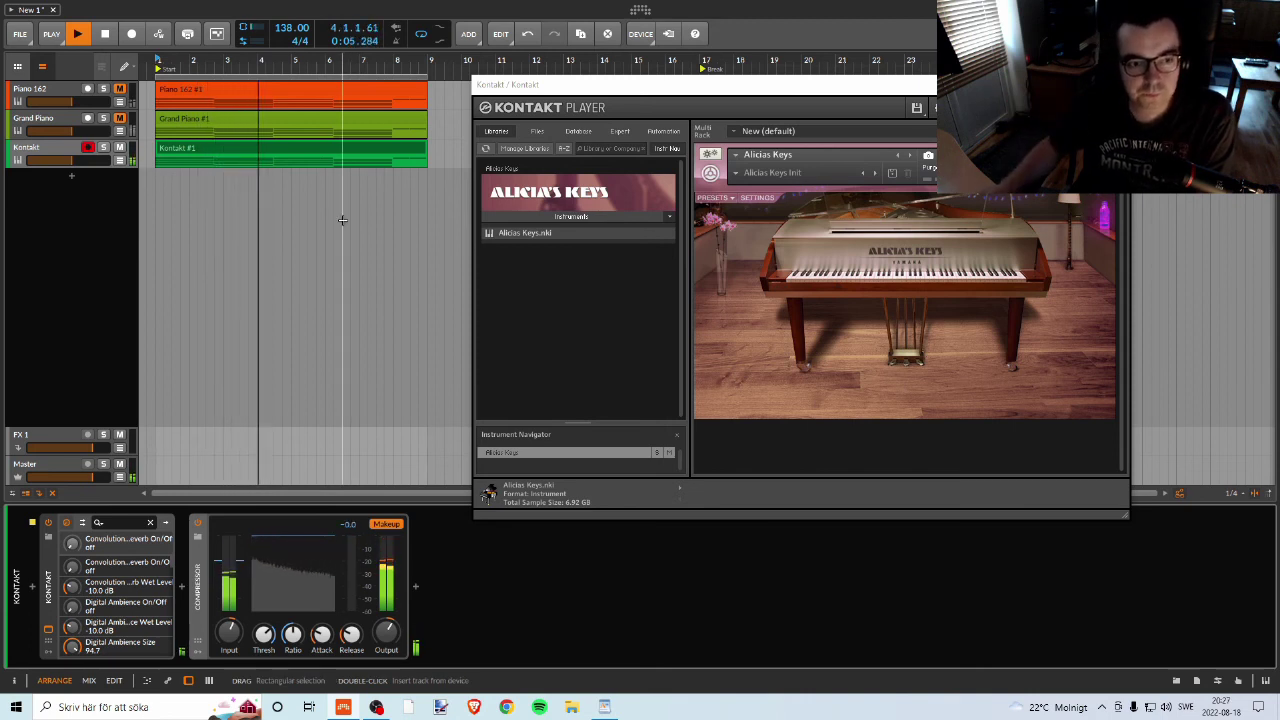
Mute the Kontakt track and unmute Grand Piano to hear its chords, and stop playback.
click(120, 147)
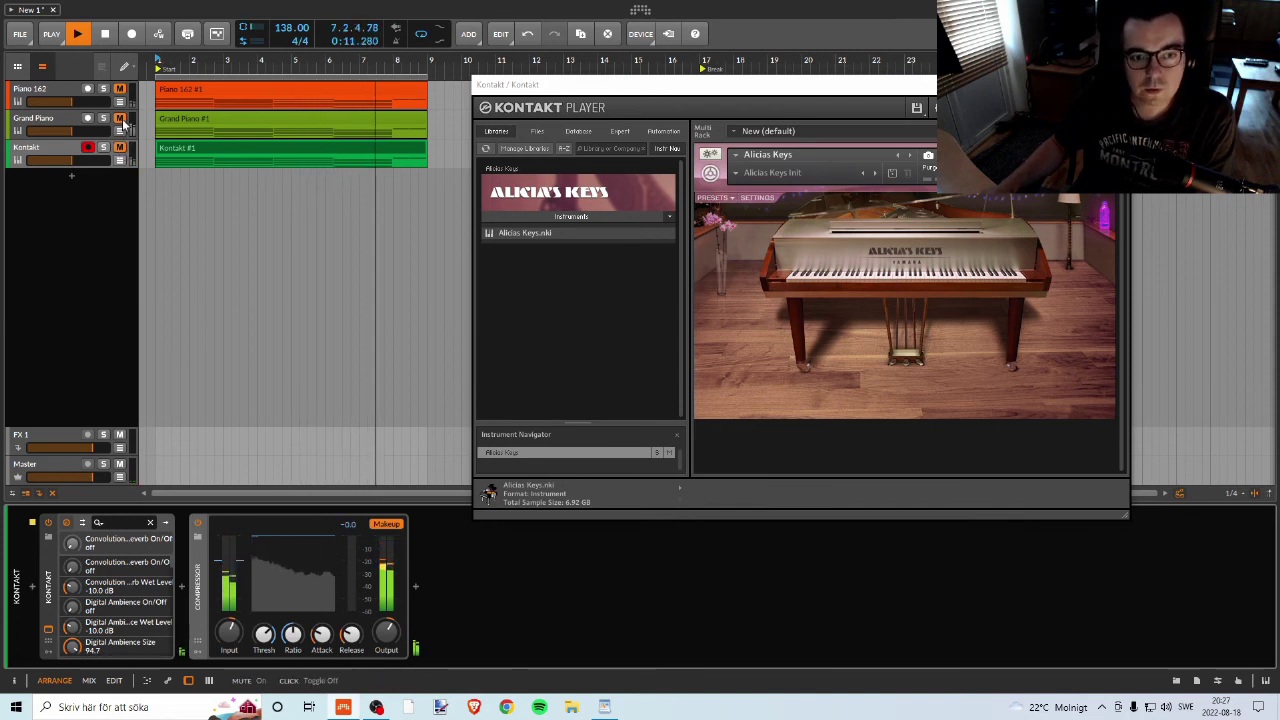
click(120, 118)
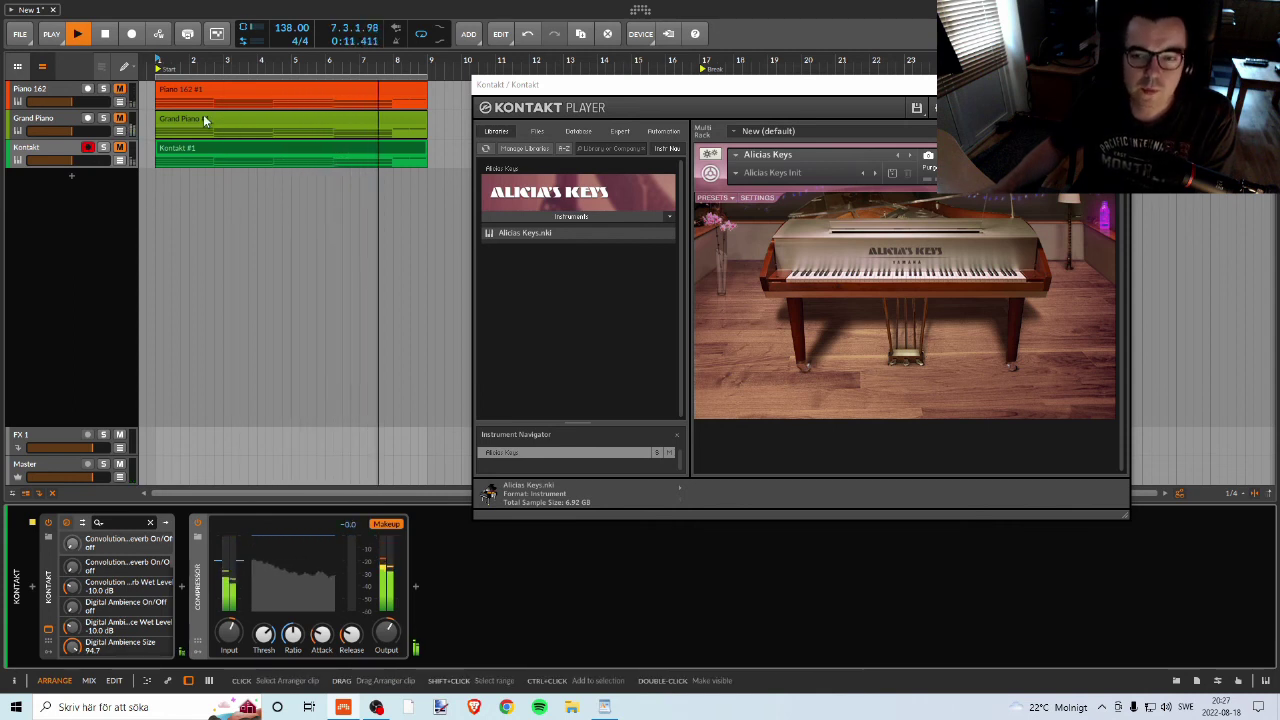
key(space)
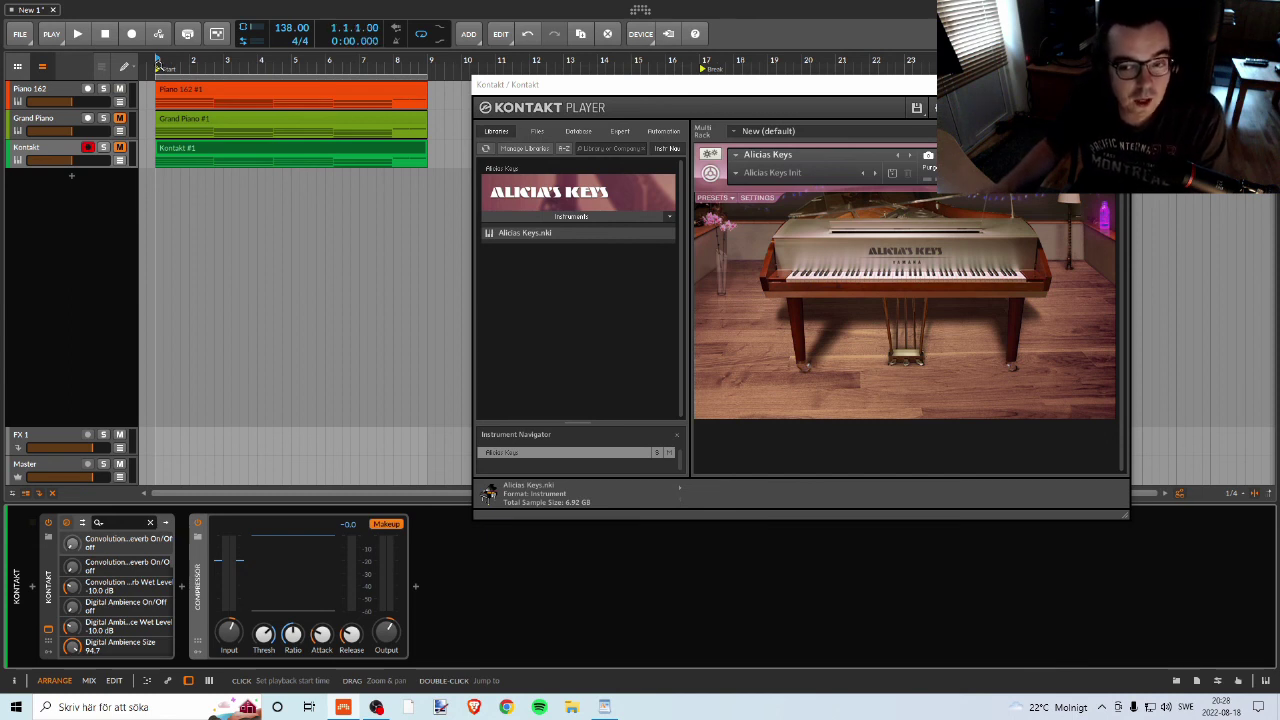
Play the chords on Piano 162, Grand Piano and Kontakt in turn, keeping only one track unmuted at a time.
key(space)
click(53, 92)
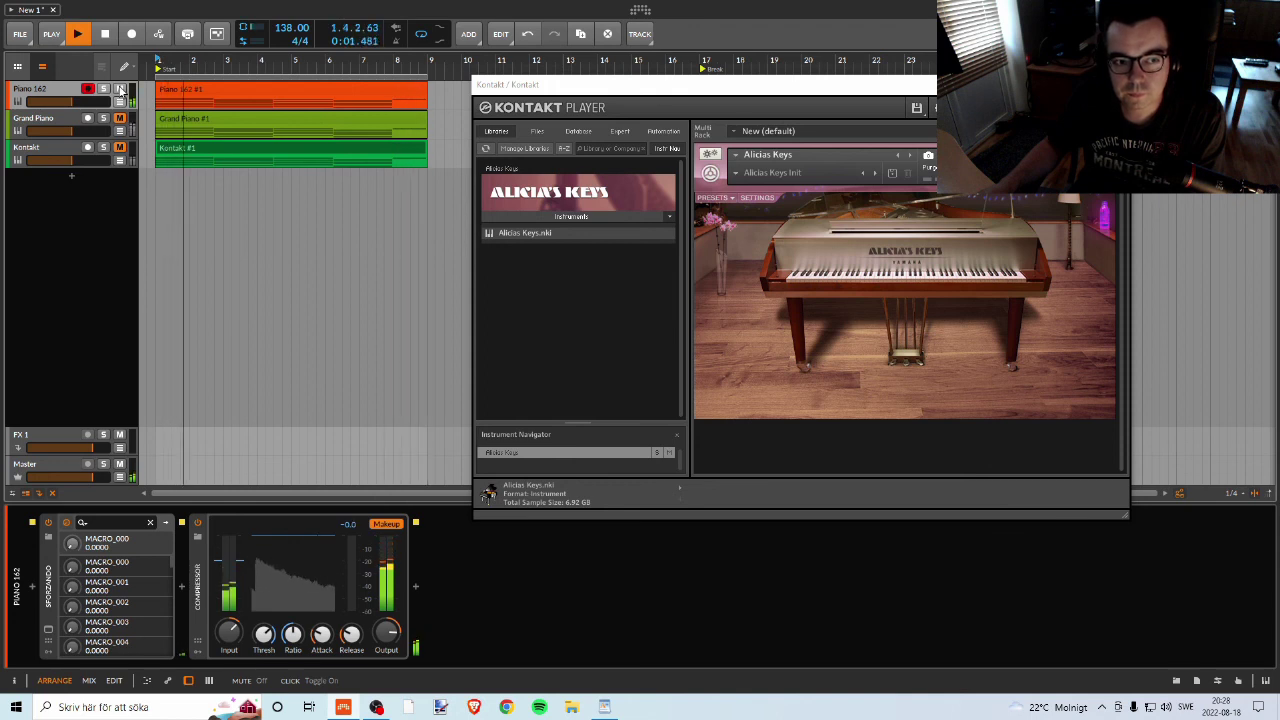
click(120, 89)
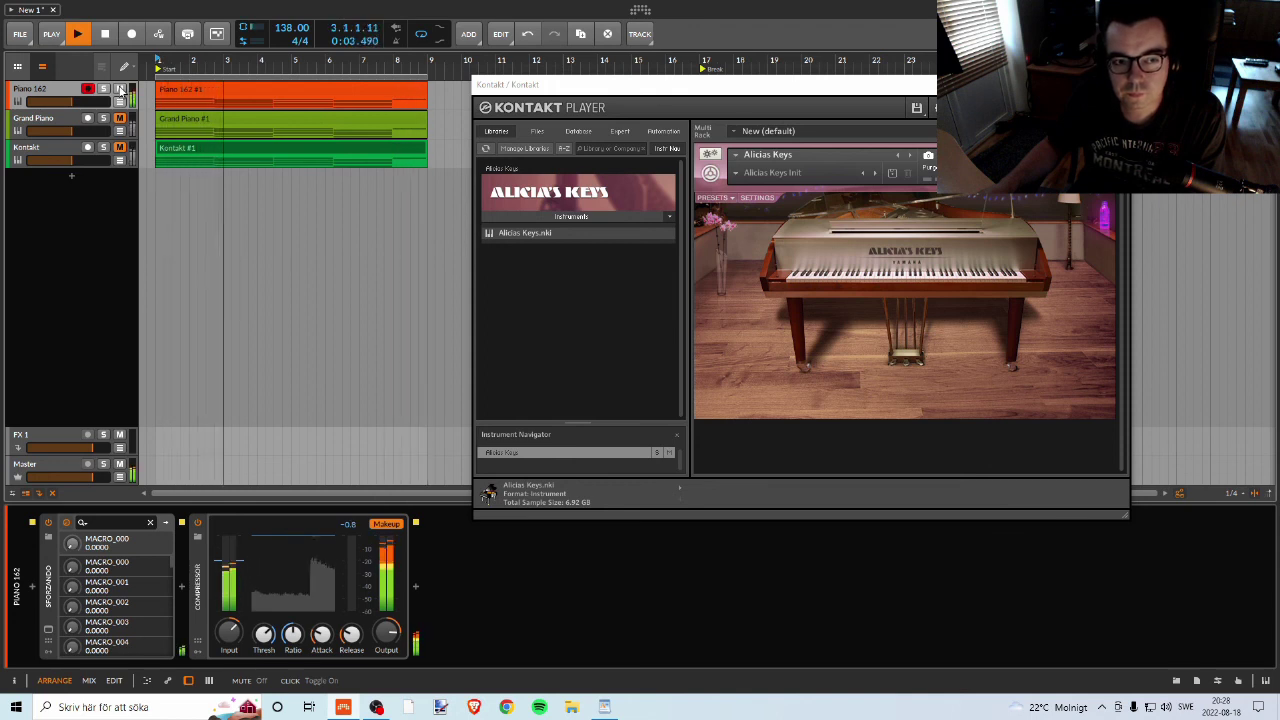
click(119, 119)
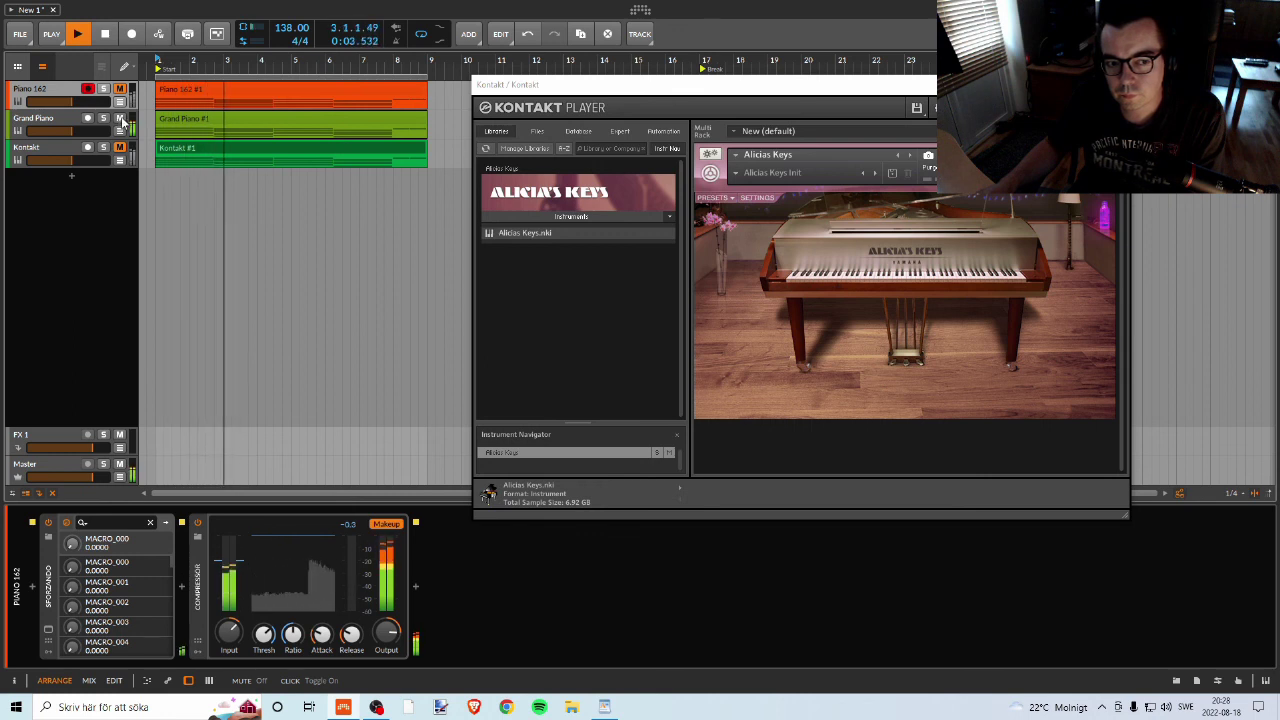
click(120, 118)
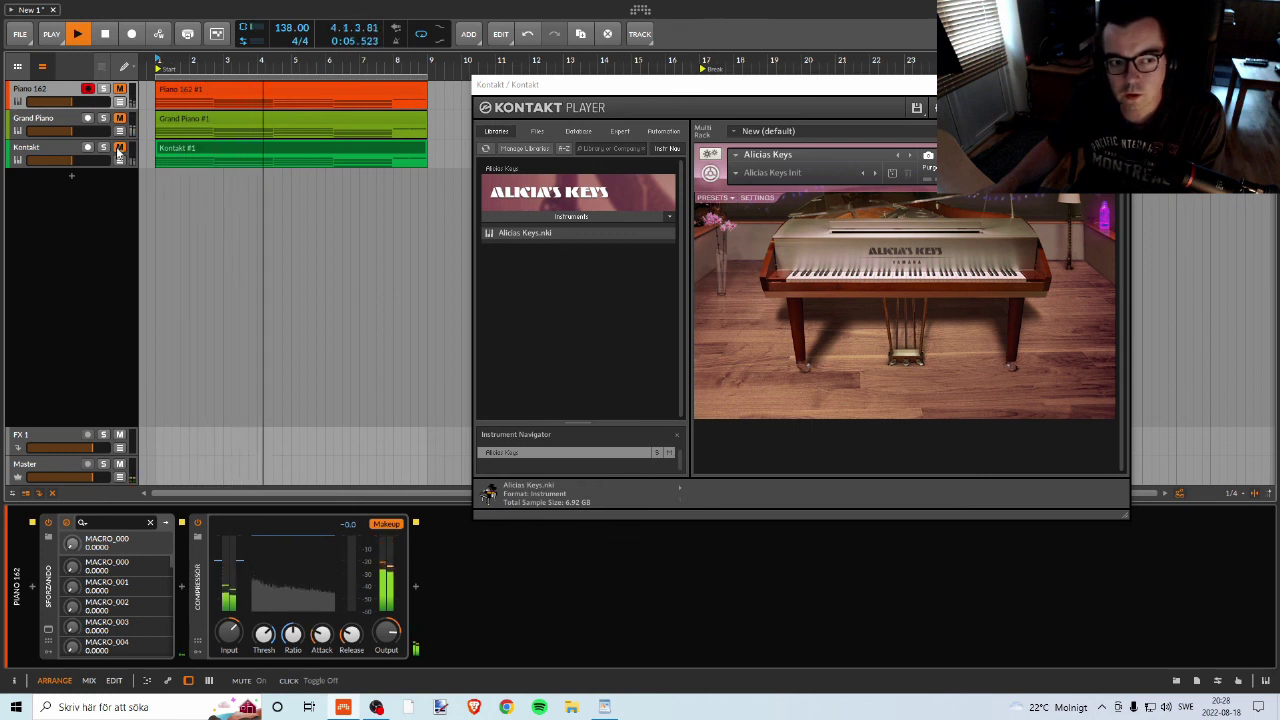
click(120, 148)
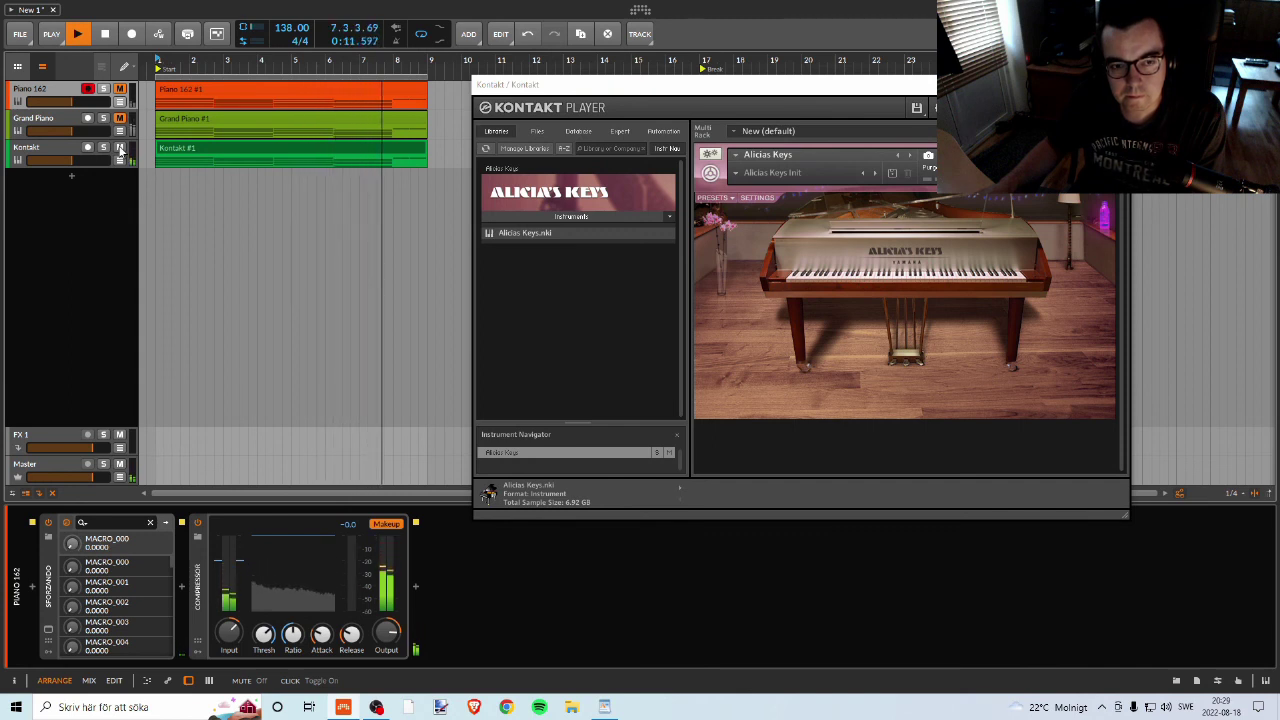
Switch the audible track from Kontakt to Piano 162 and back to Kontakt during playback.
click(119, 147)
click(119, 89)
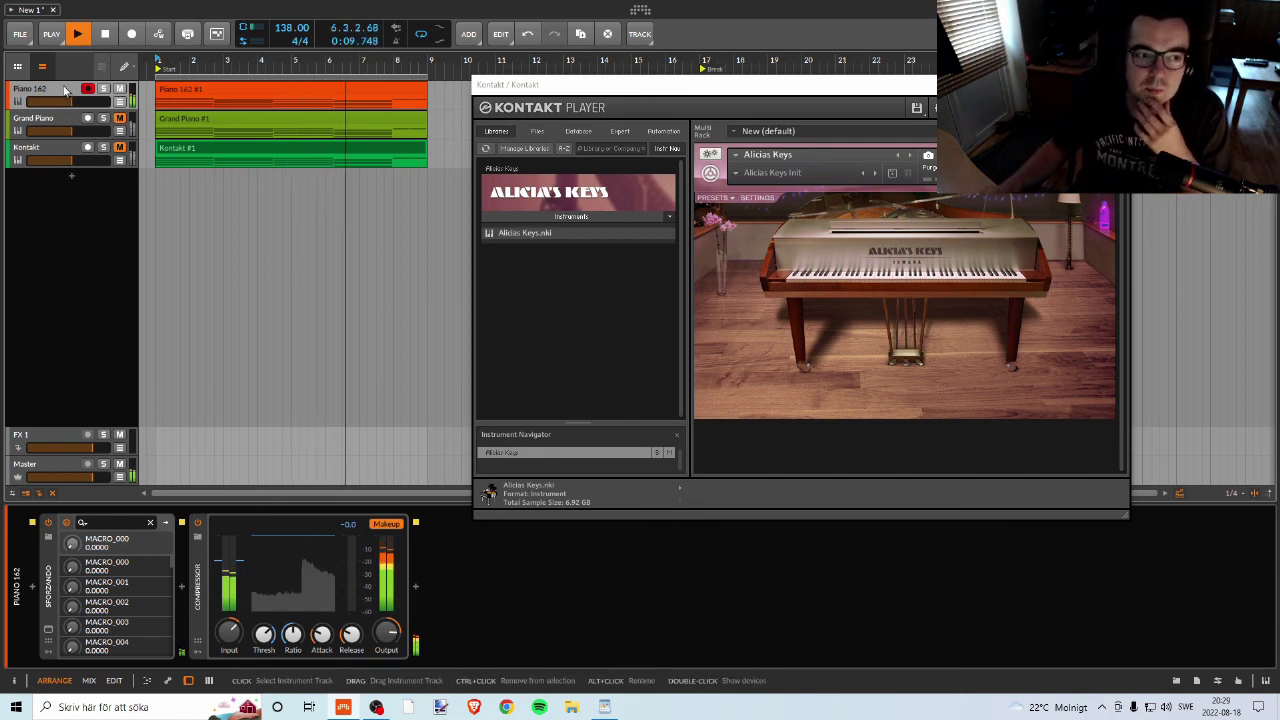
click(118, 90)
click(120, 149)
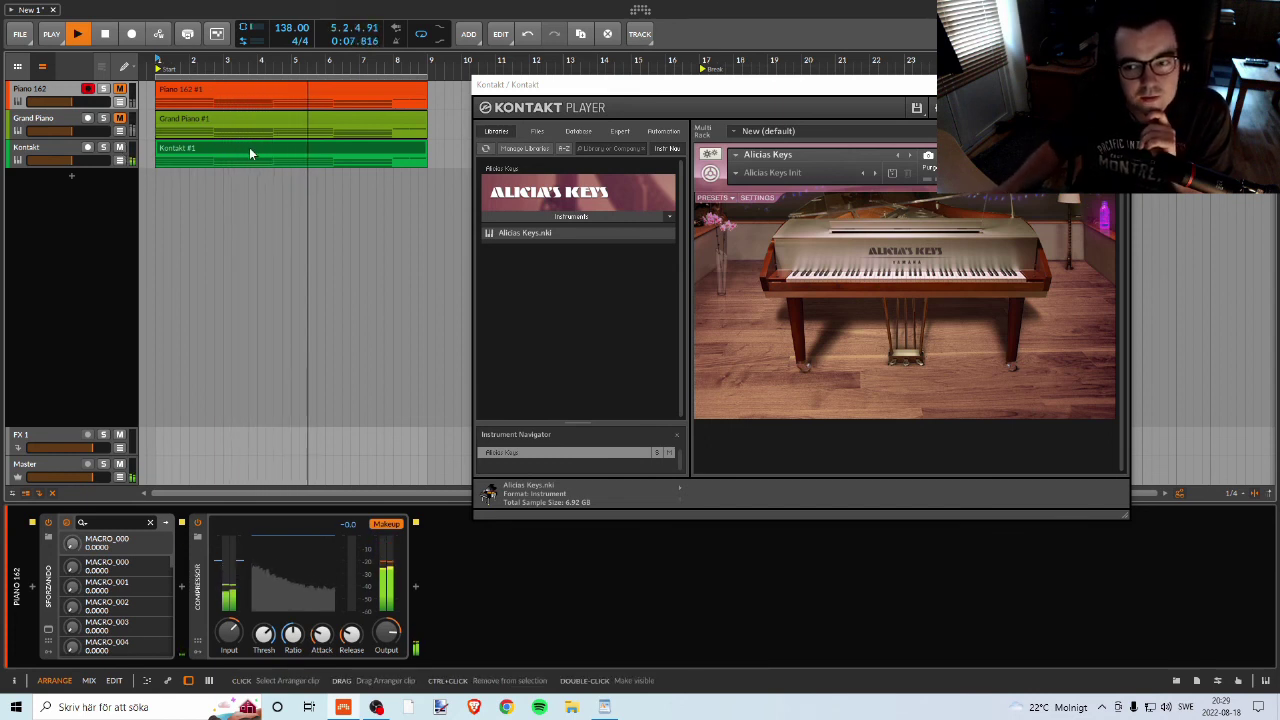
Mute Kontakt, replay the chords from the start on Piano 162, and stop with Piano 162 muted as well.
click(119, 147)
click(120, 90)
key(space)
key(space)
click(120, 90)
key(space)
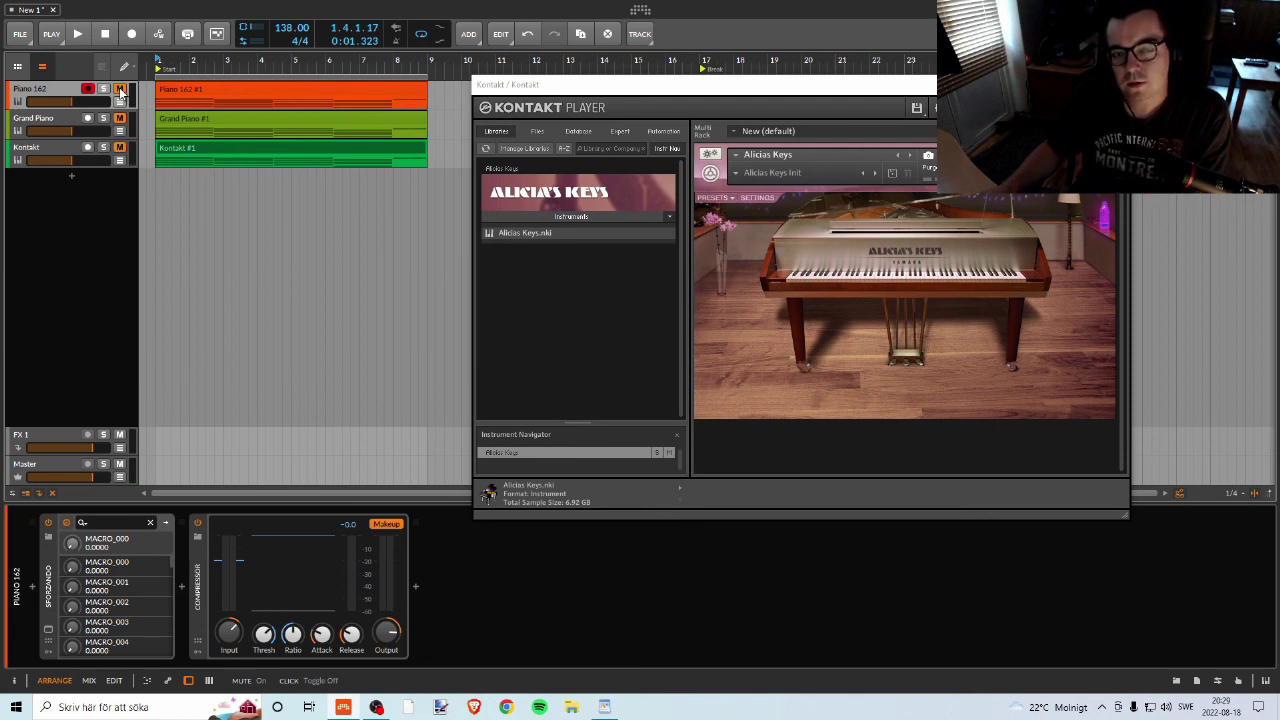
Shift the Kontakt window slightly aside, and view the devices of the Piano 162, Grand Piano and Kontakt tracks in turn.
drag(628, 85, 587, 93)
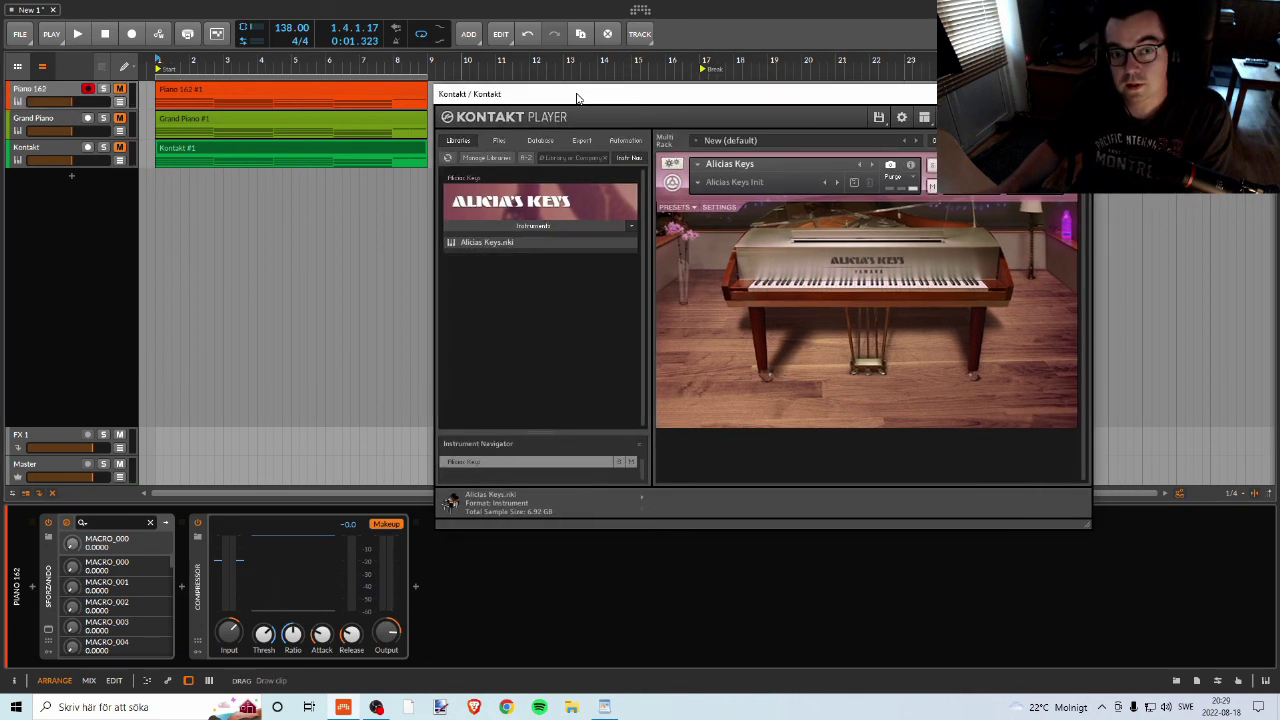
click(201, 91)
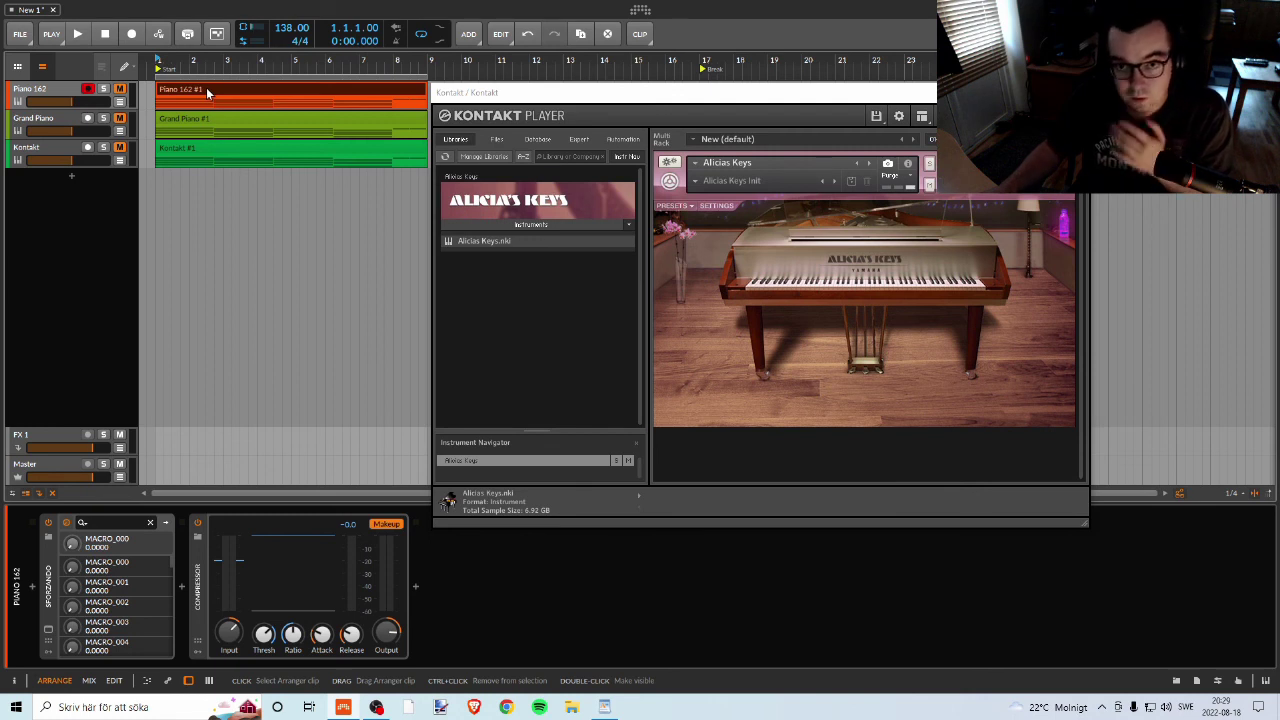
click(55, 100)
click(55, 128)
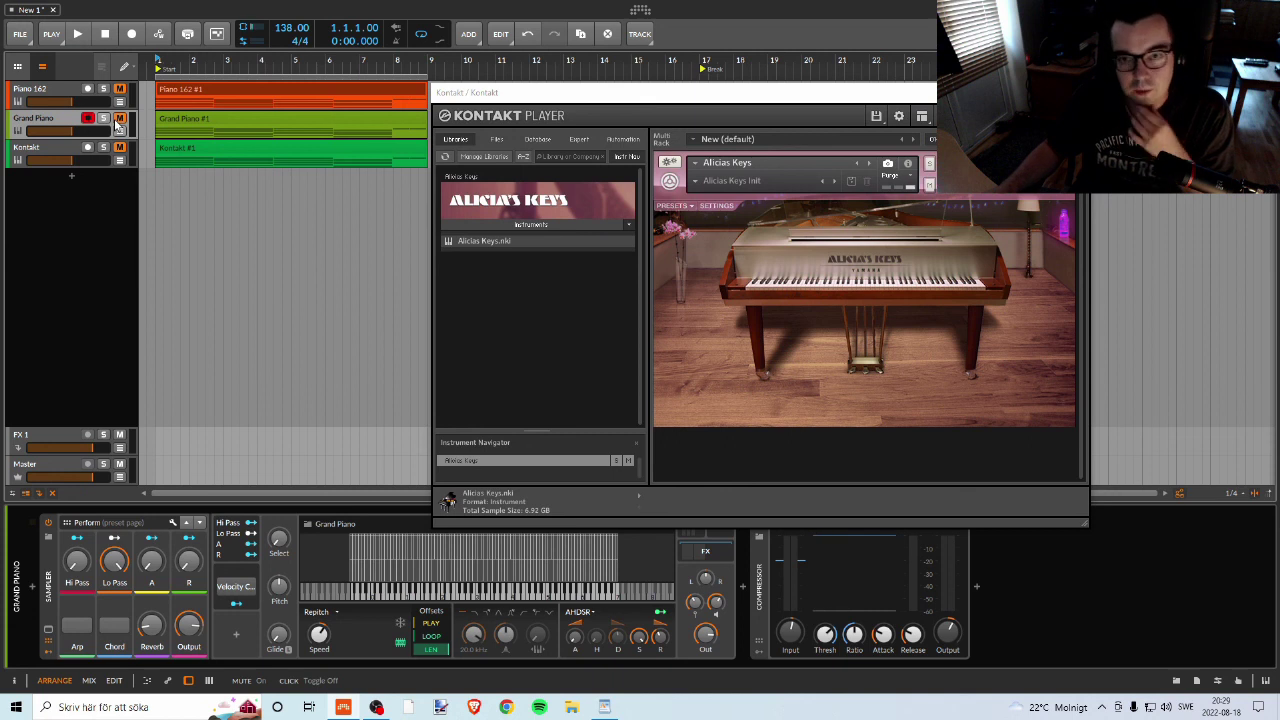
click(70, 151)
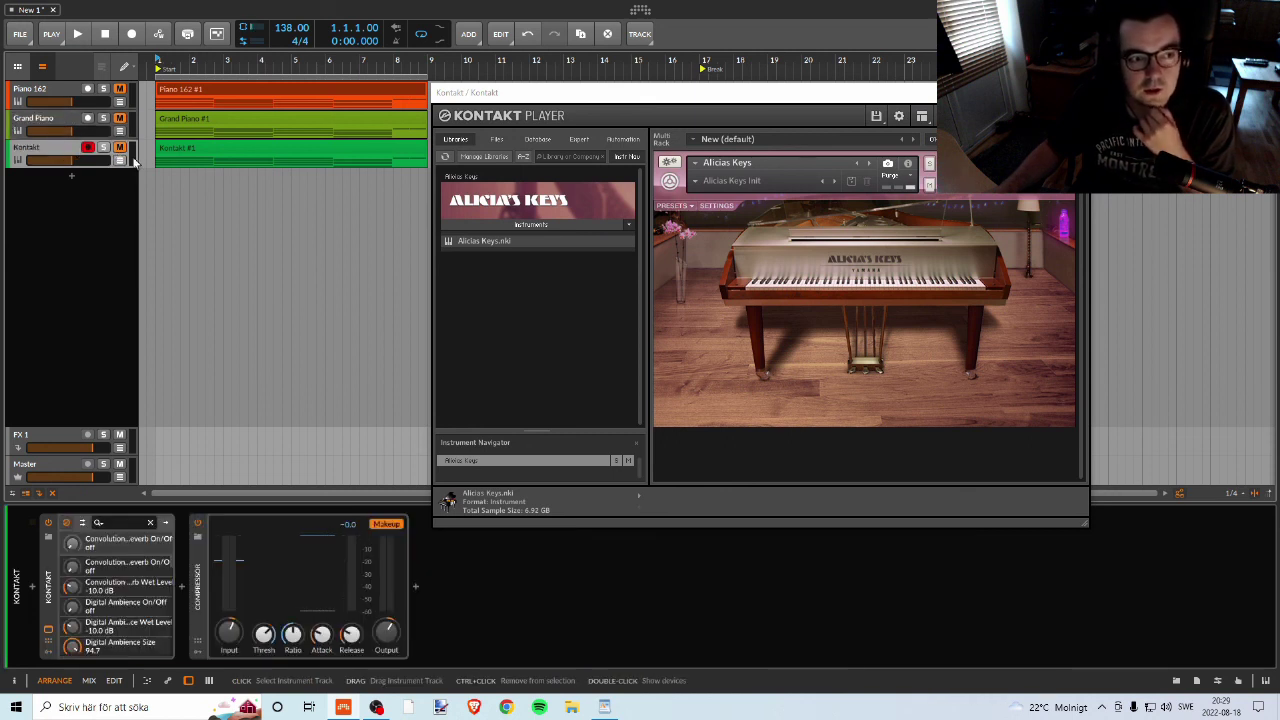
right_click(43, 150)
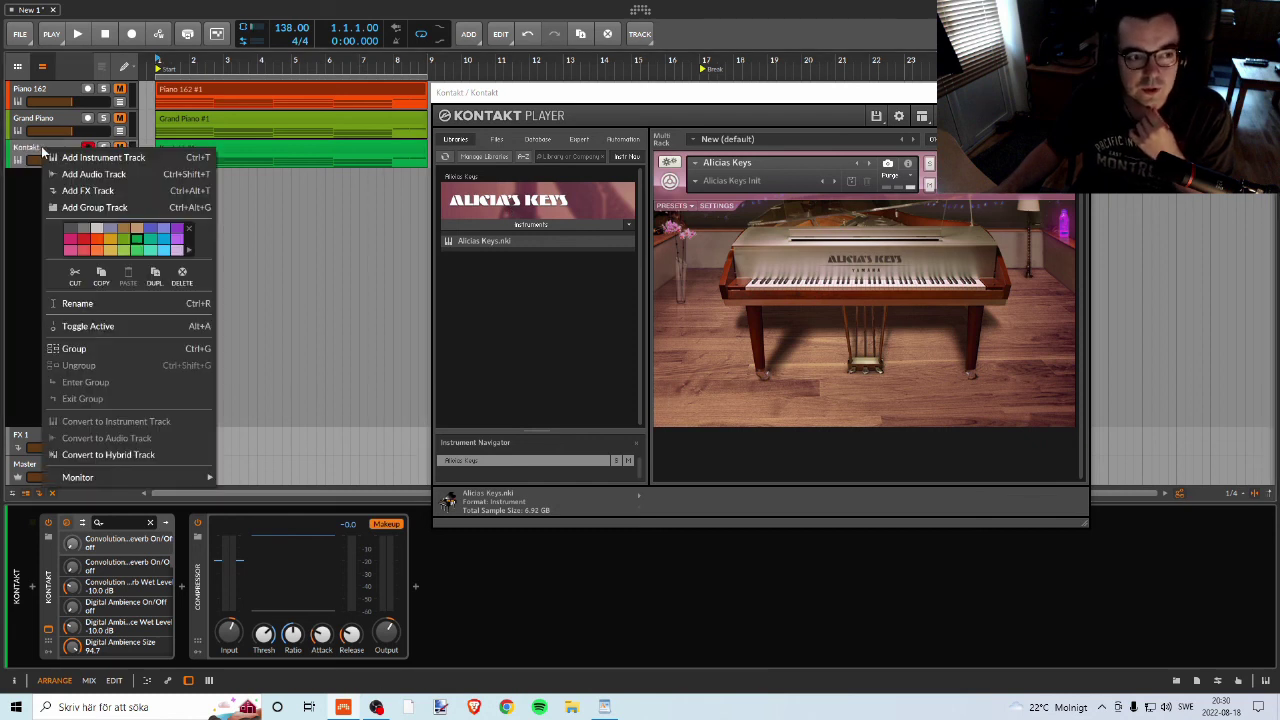
click(77, 303)
click(604, 708)
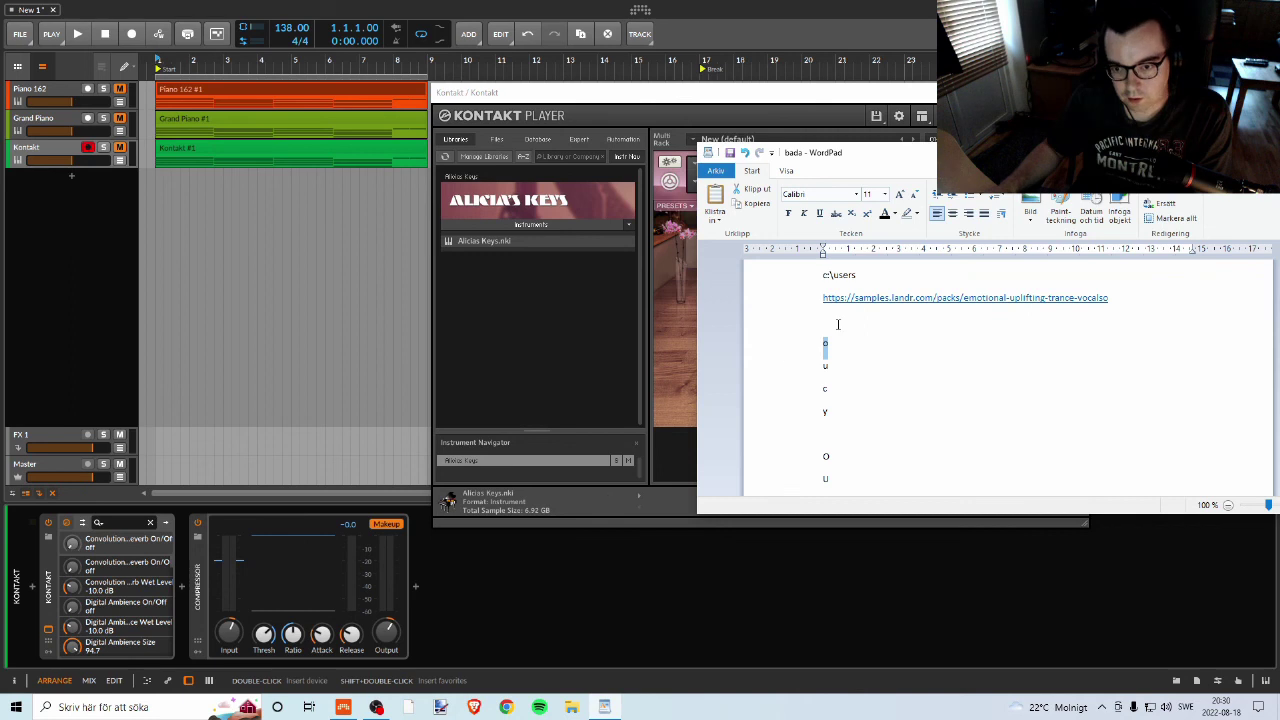
scroll(852, 425, down, 2)
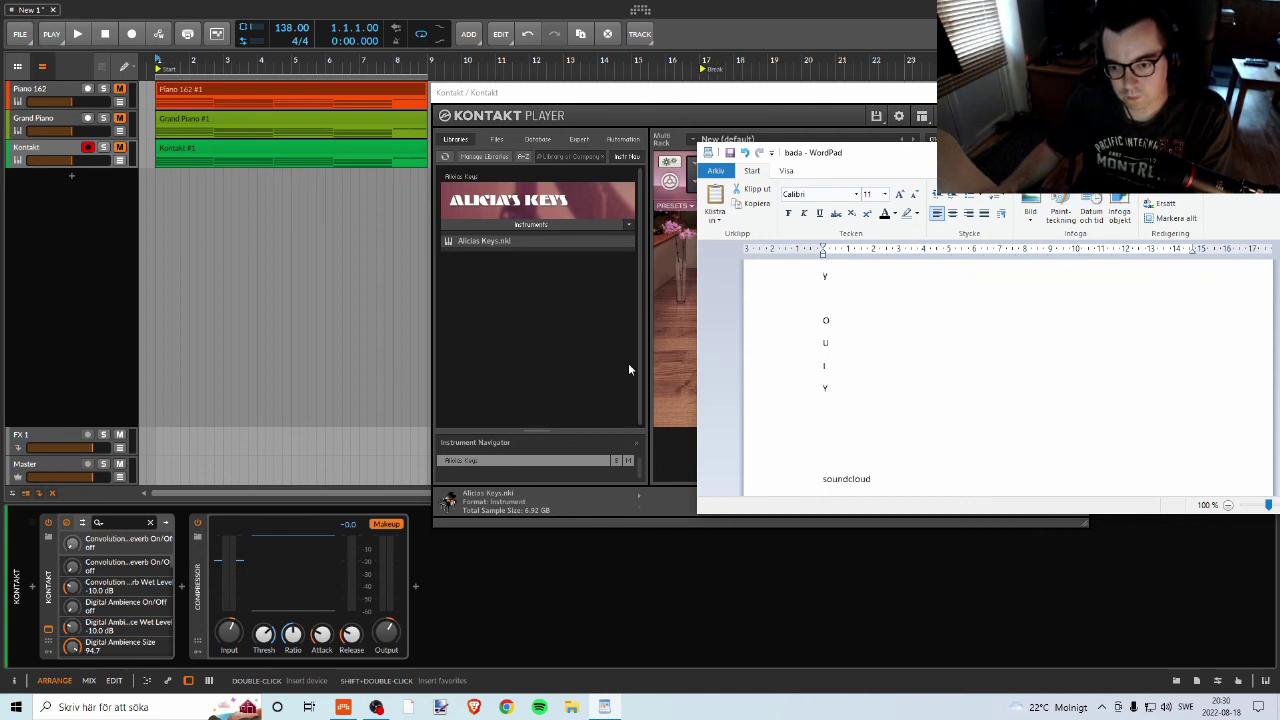
click(77, 117)
right_click(36, 150)
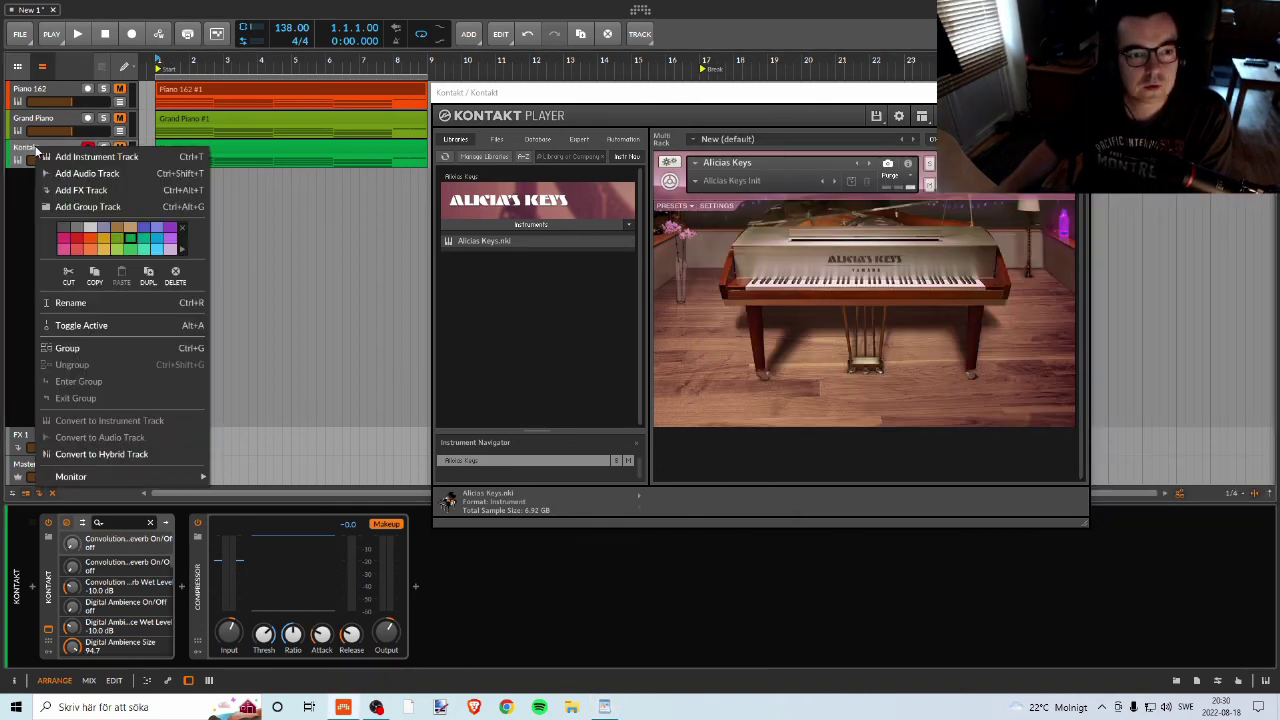
click(90, 302)
text(A)
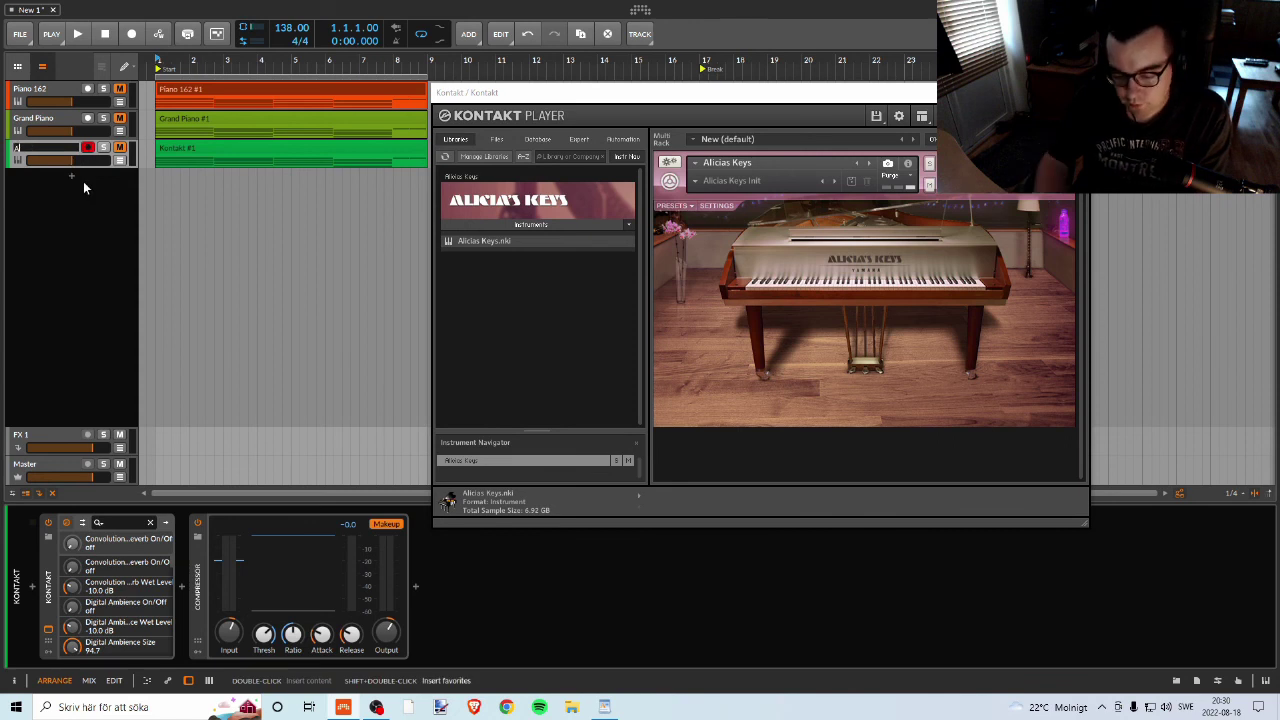
text(l)
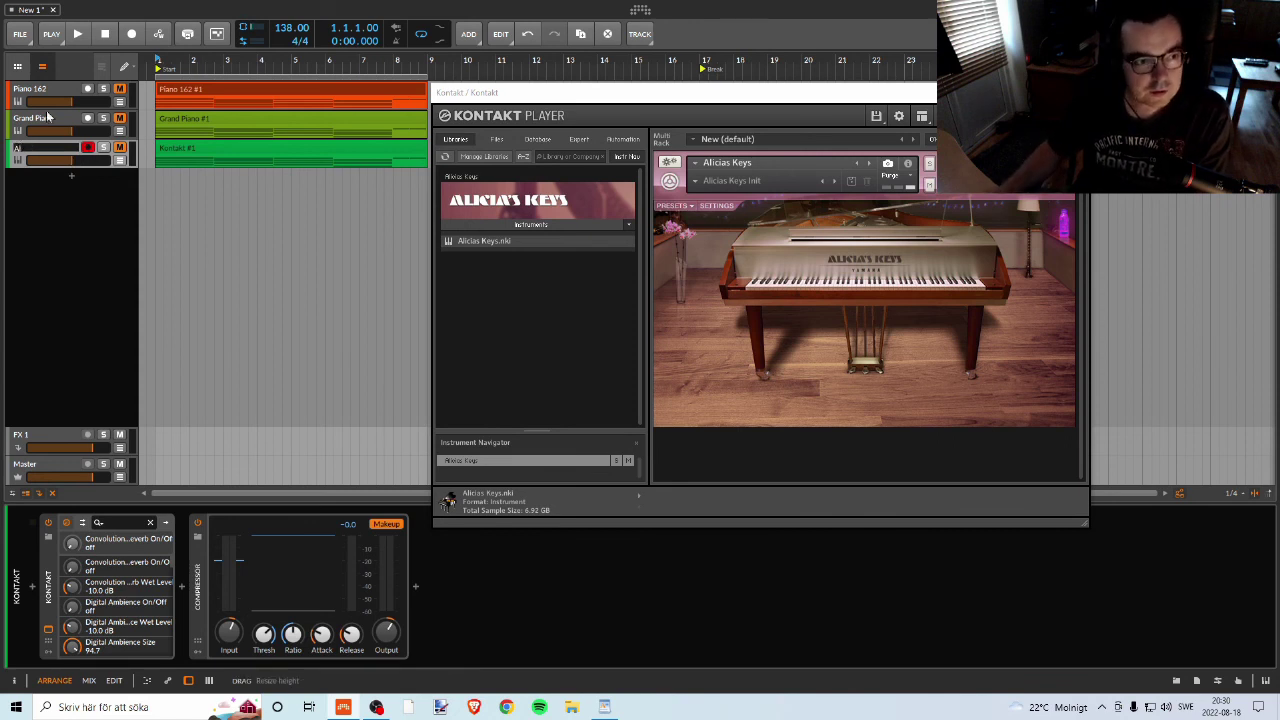
right_click(40, 90)
click(83, 246)
click(18, 91)
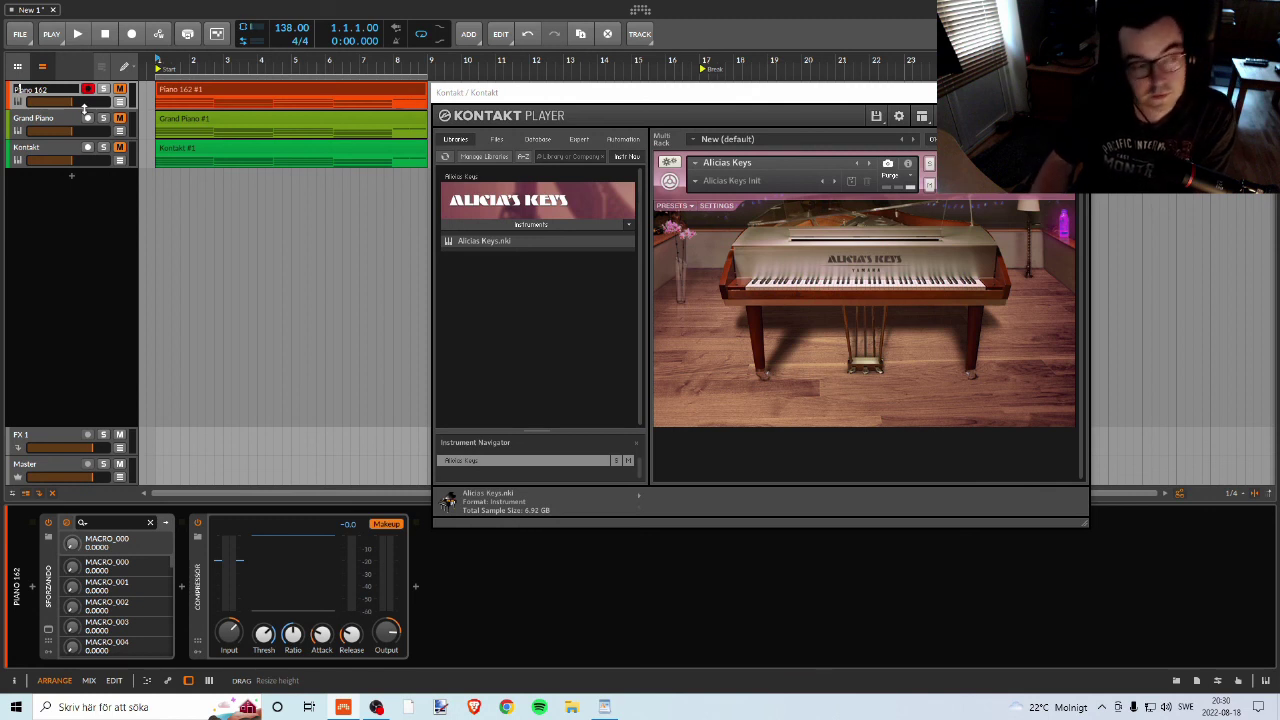
Rename the Kontakt track to "Alicias Keys".
right_click(28, 152)
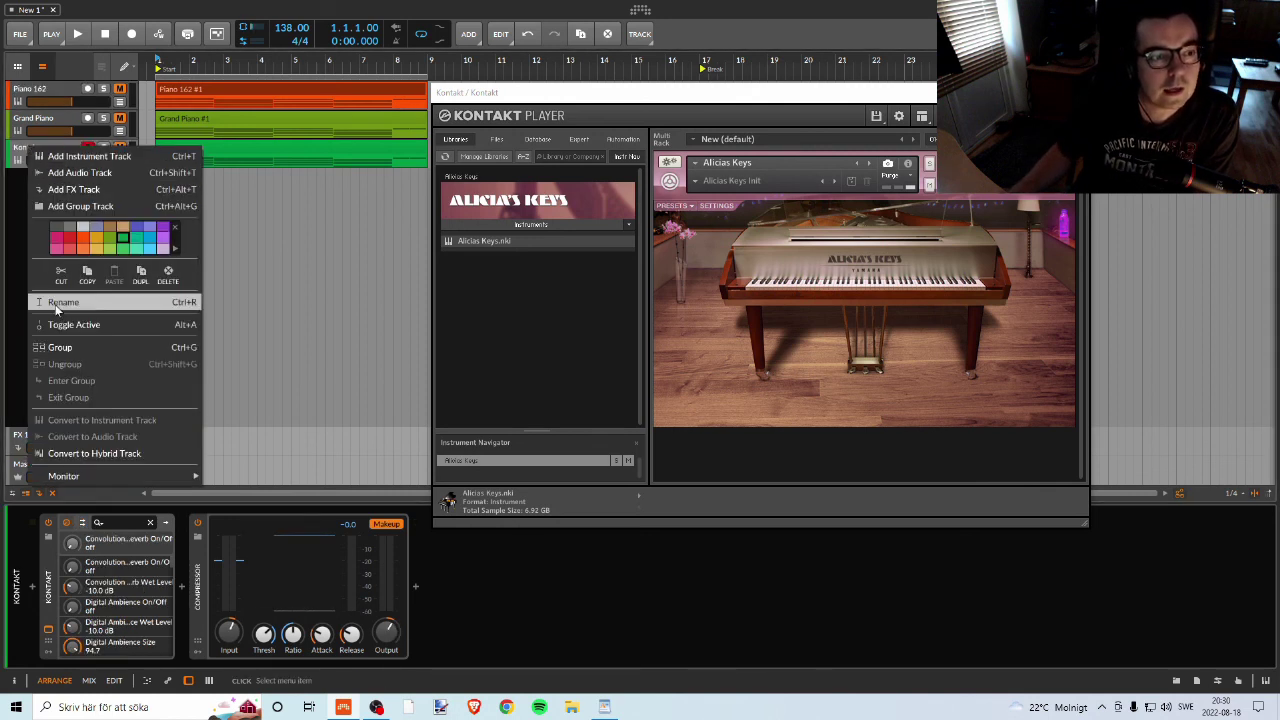
click(60, 302)
key(BackSpace)
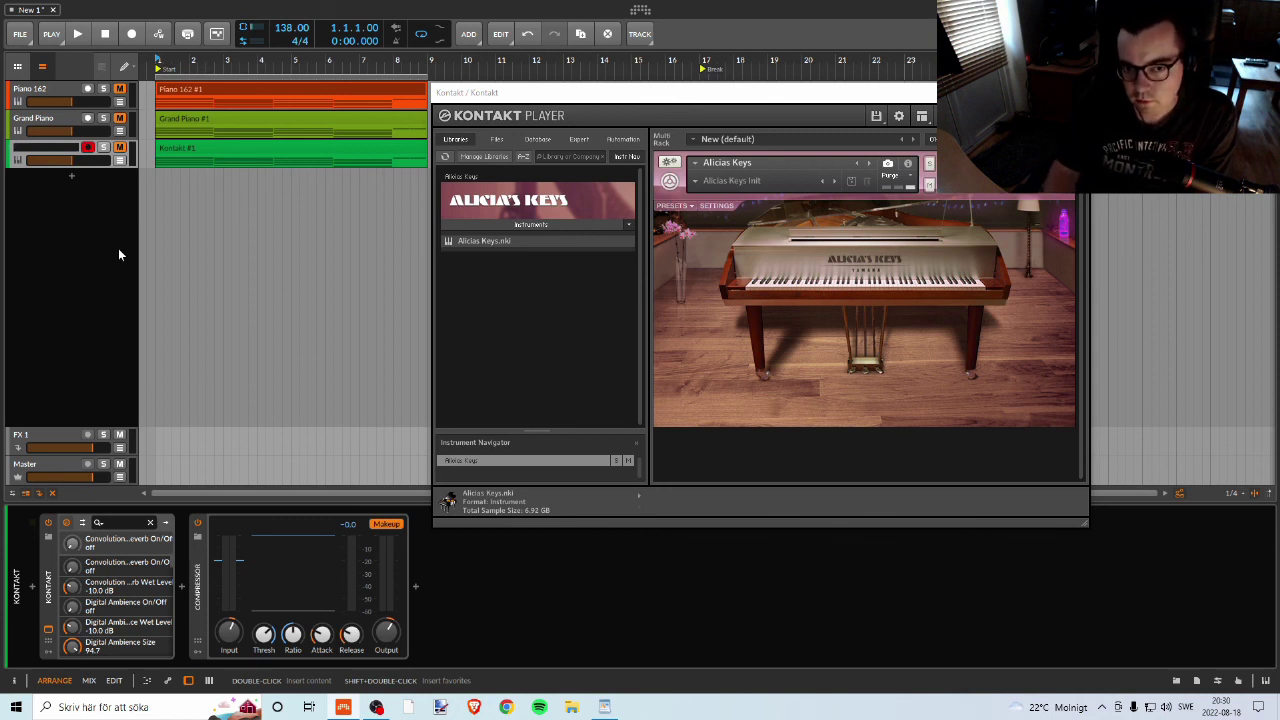
text(Alic)
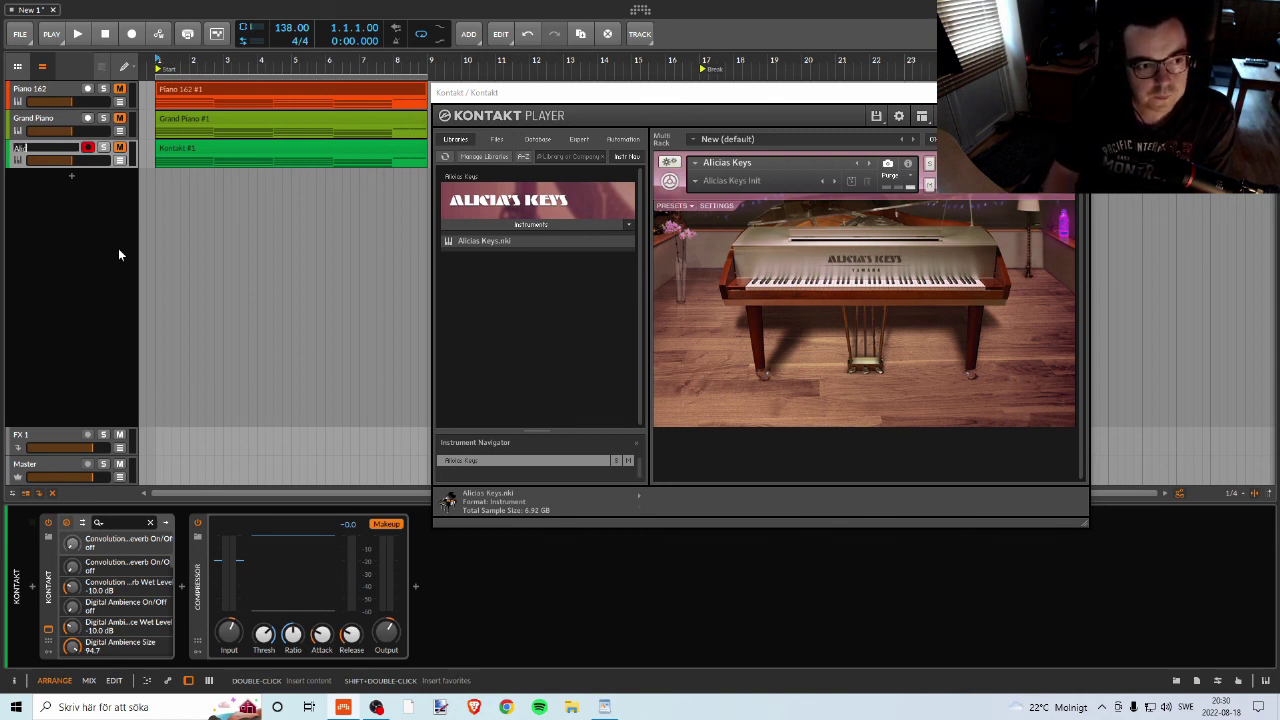
text(ias K)
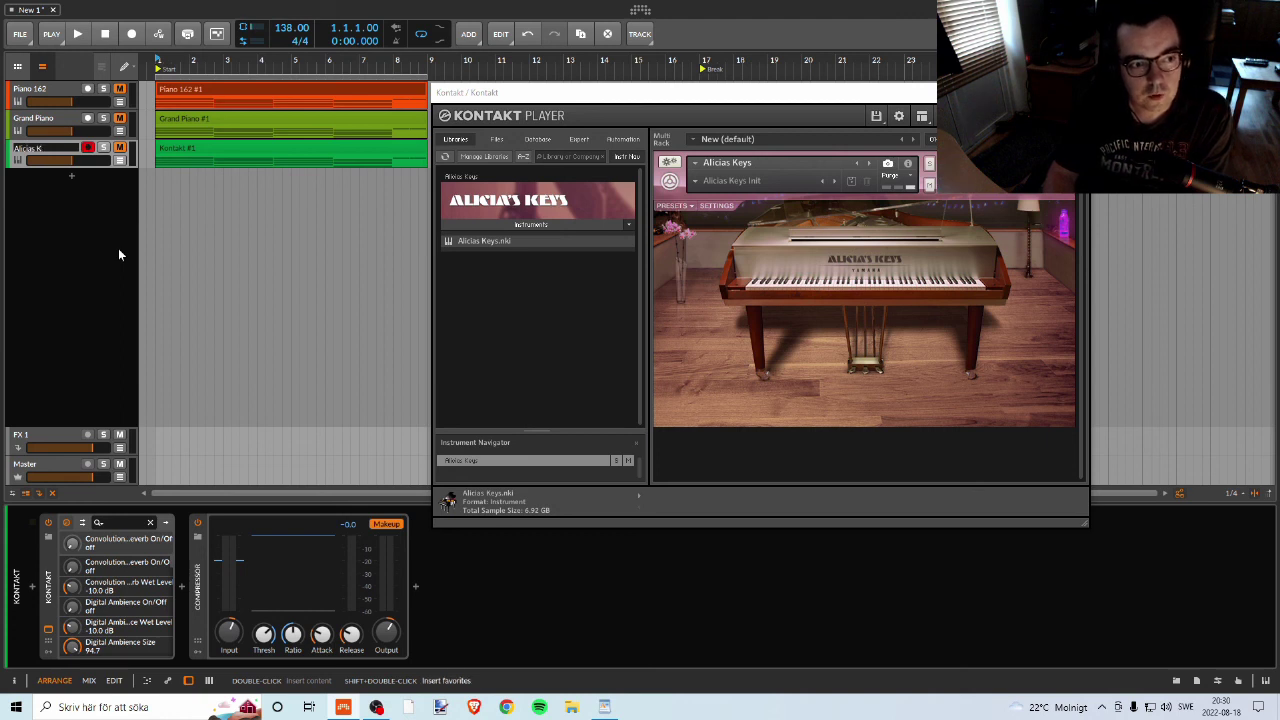
key(alt+Tab)
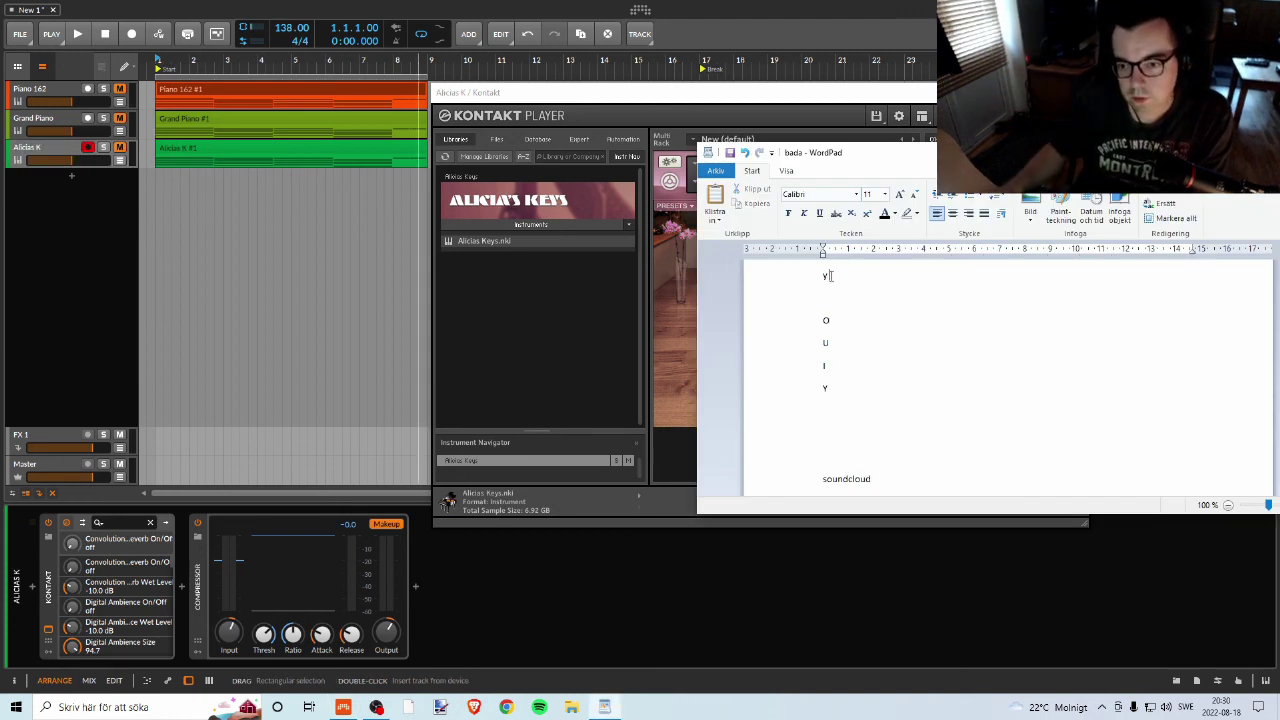
right_click(38, 147)
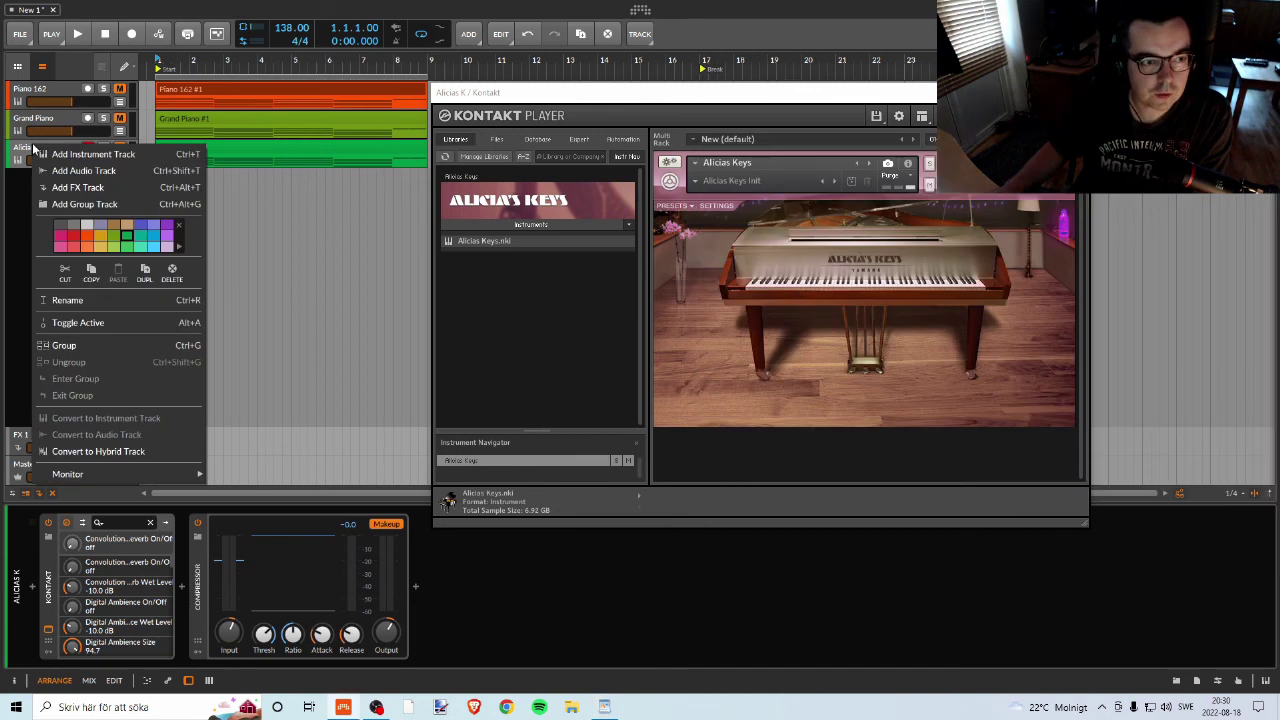
click(60, 297)
text(eys)
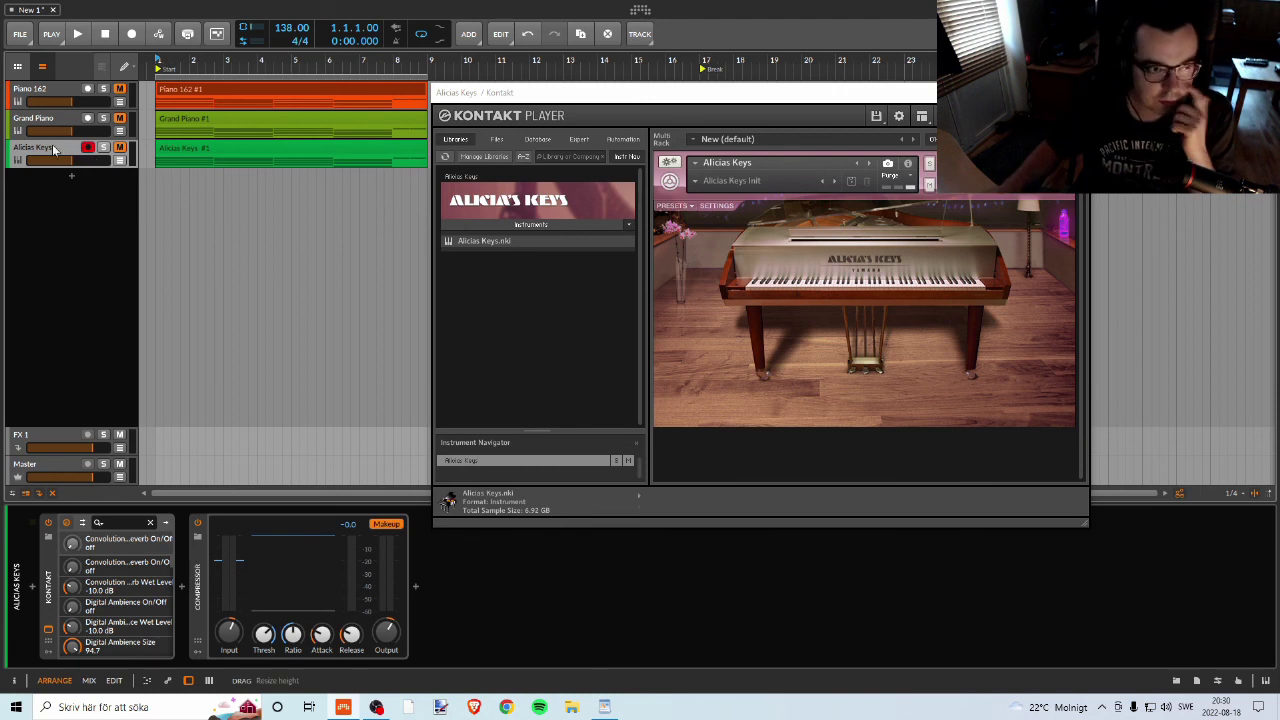
Switch between the Piano 162, Grand Piano and Alicias Keys tracks to review the three pianos' devices.
click(37, 95)
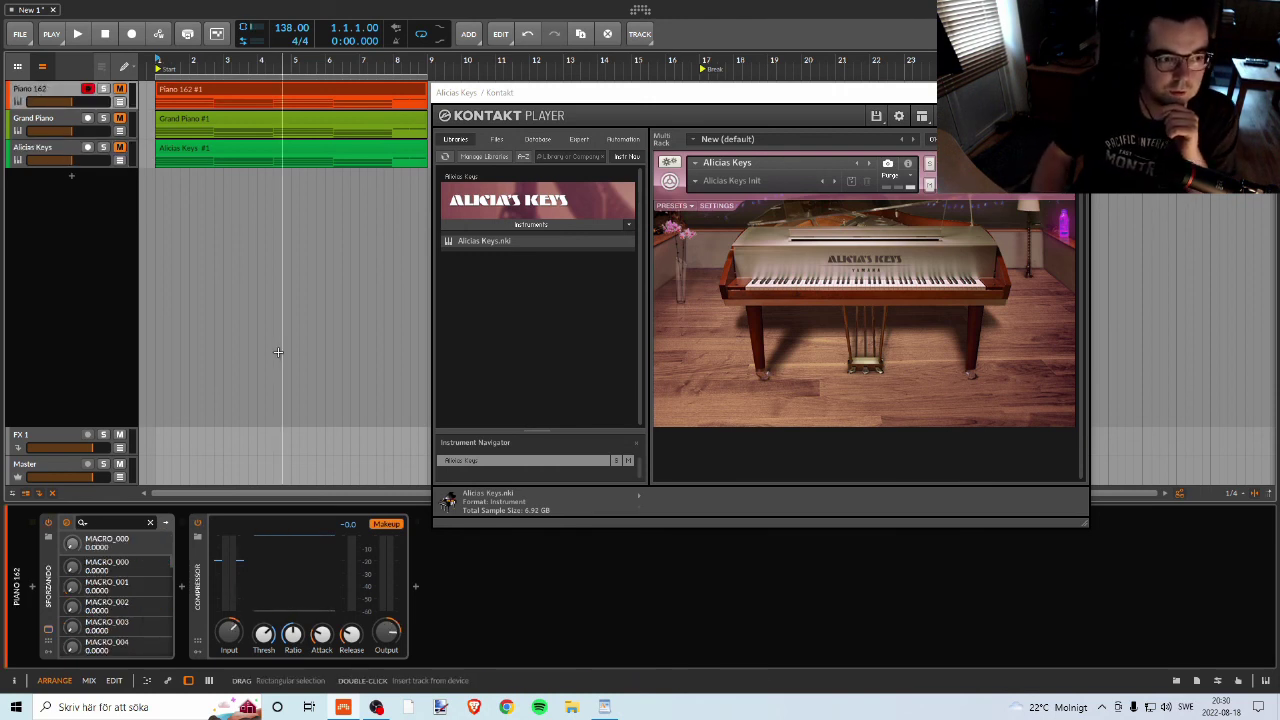
key(Down)
key(Down)
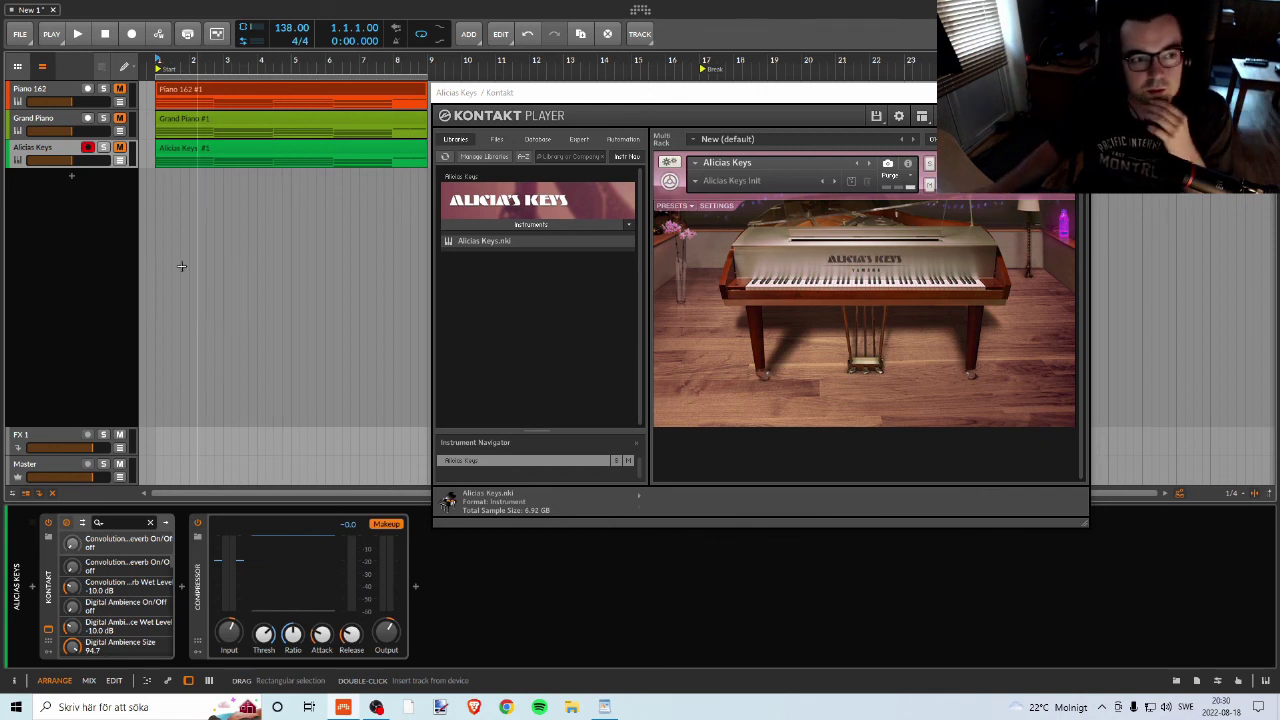
click(34, 121)
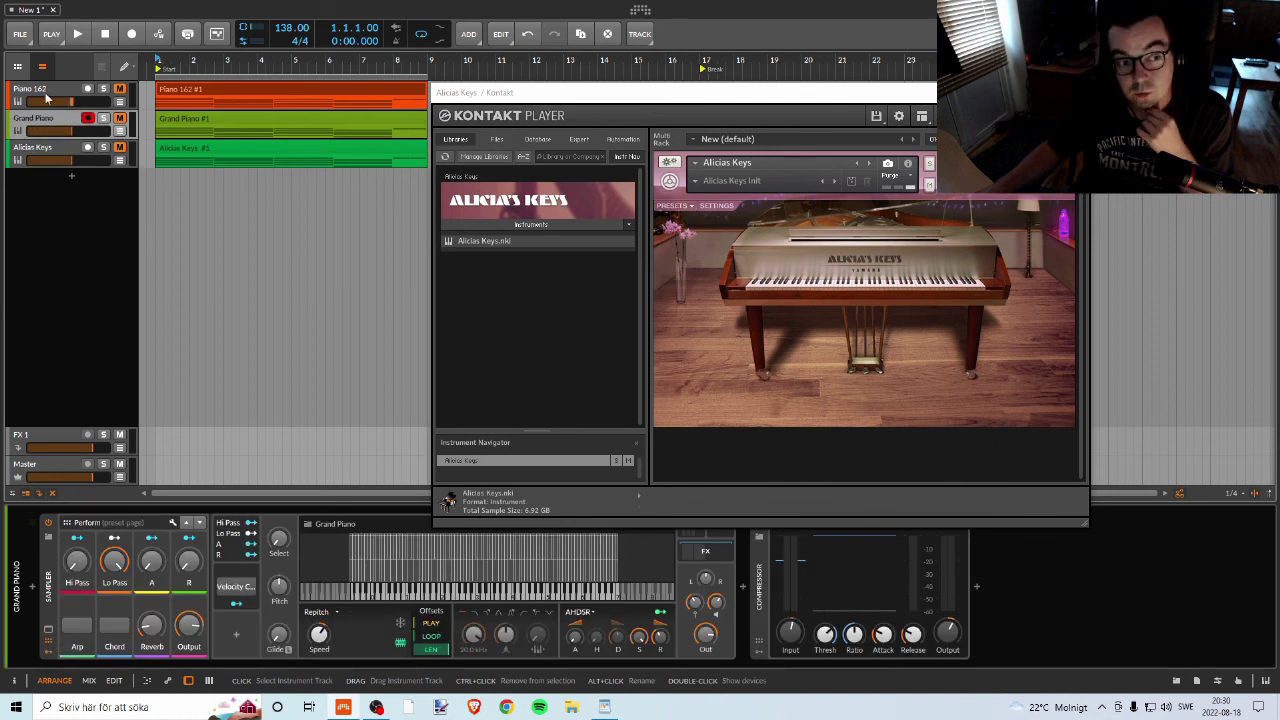
click(36, 90)
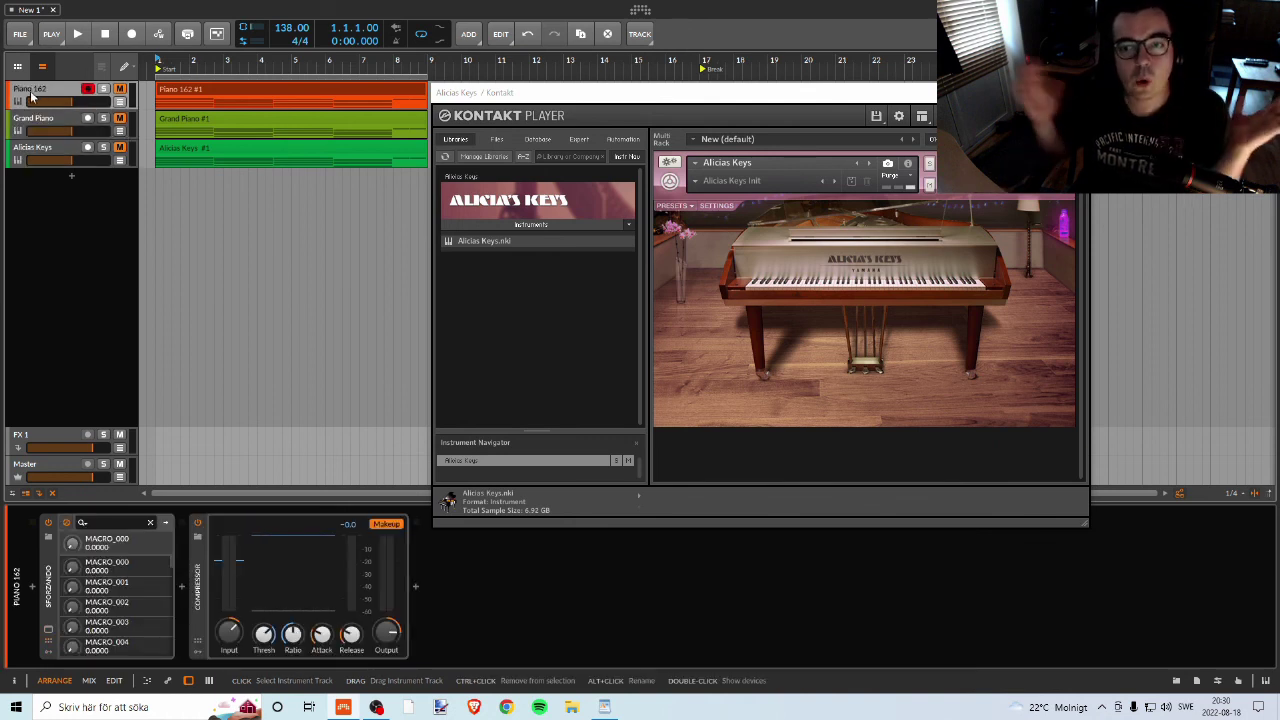
click(30, 150)
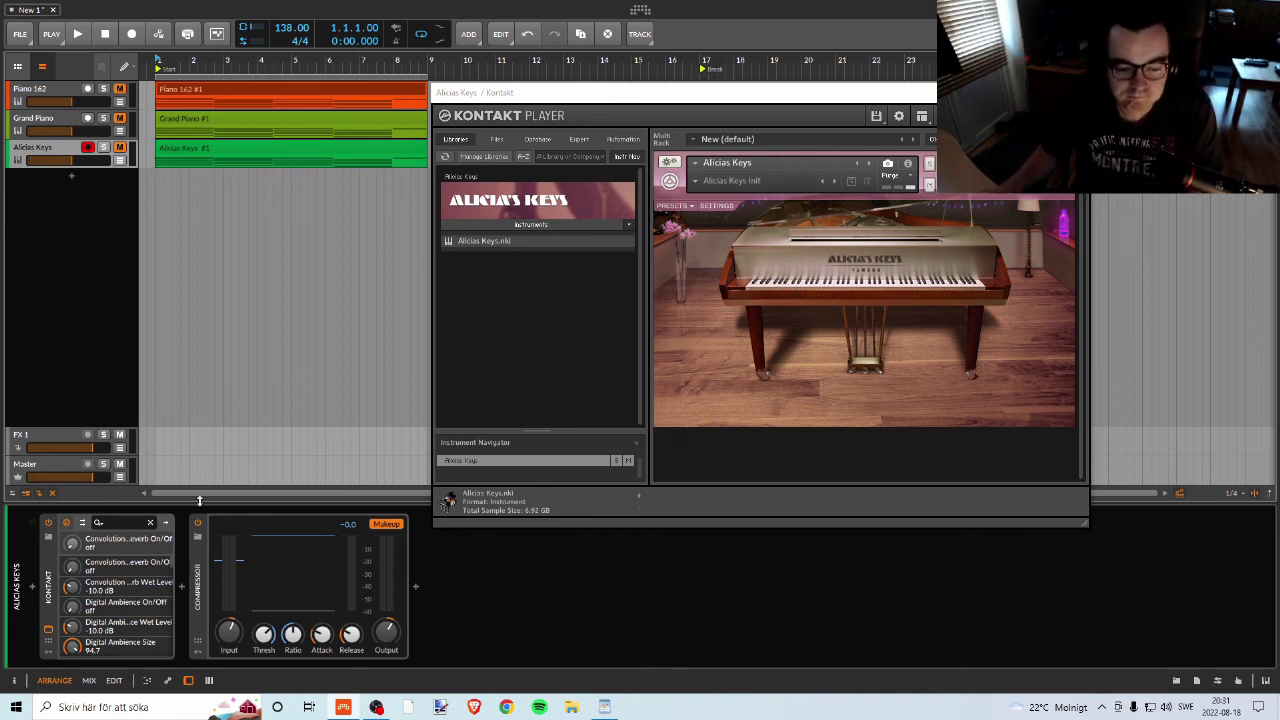
click(343, 707)
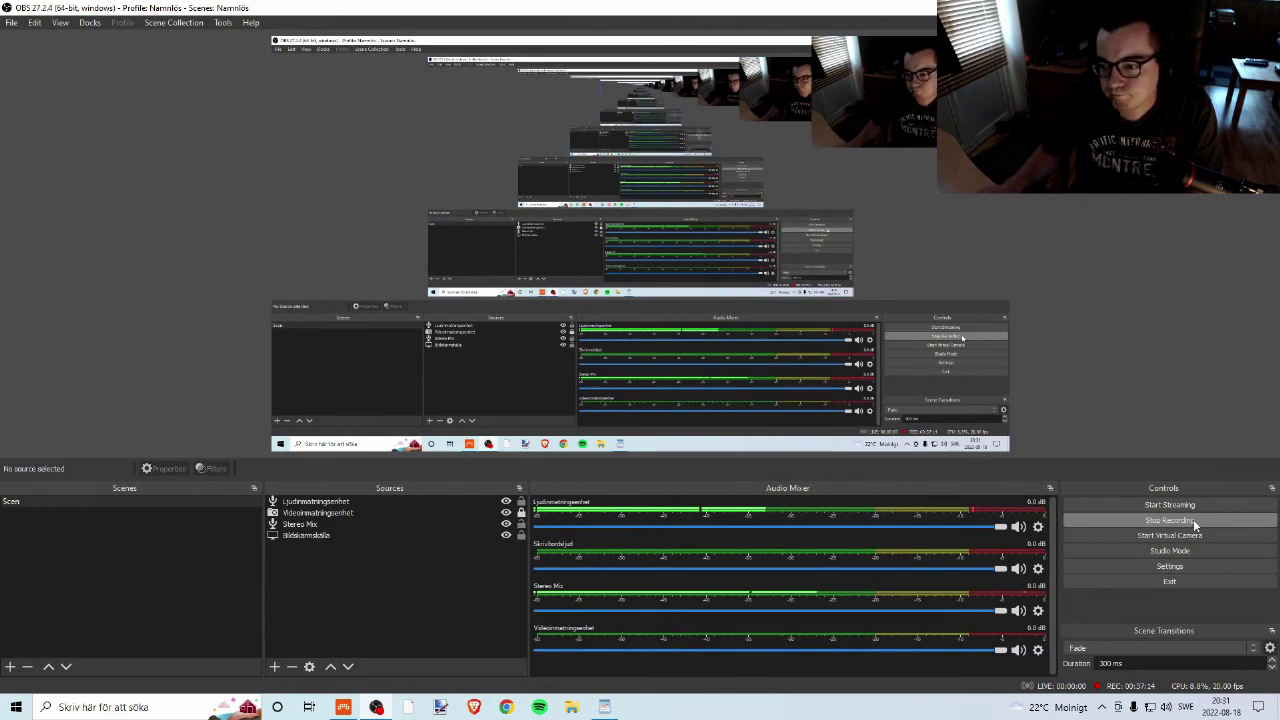